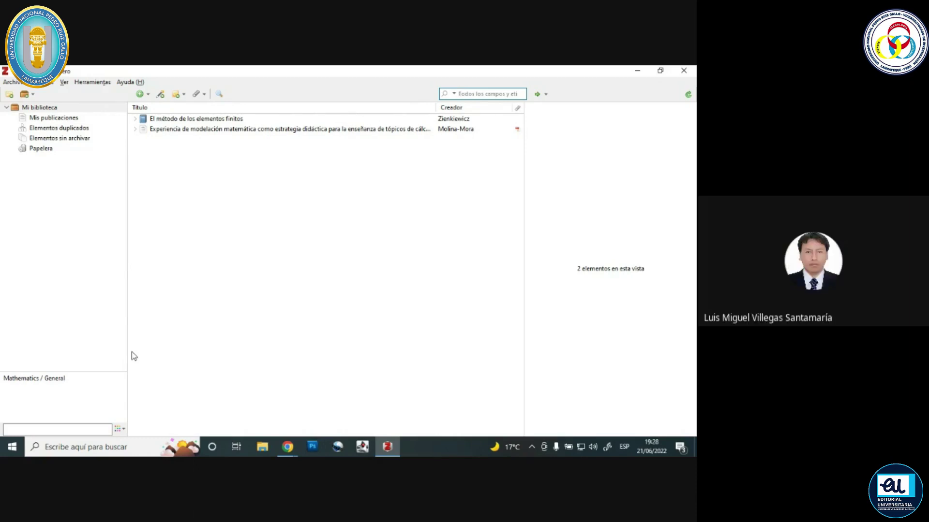
Launch Word 2013 from the taskbar search's Recientes list, opening blank Documento1
left_click(89, 448)
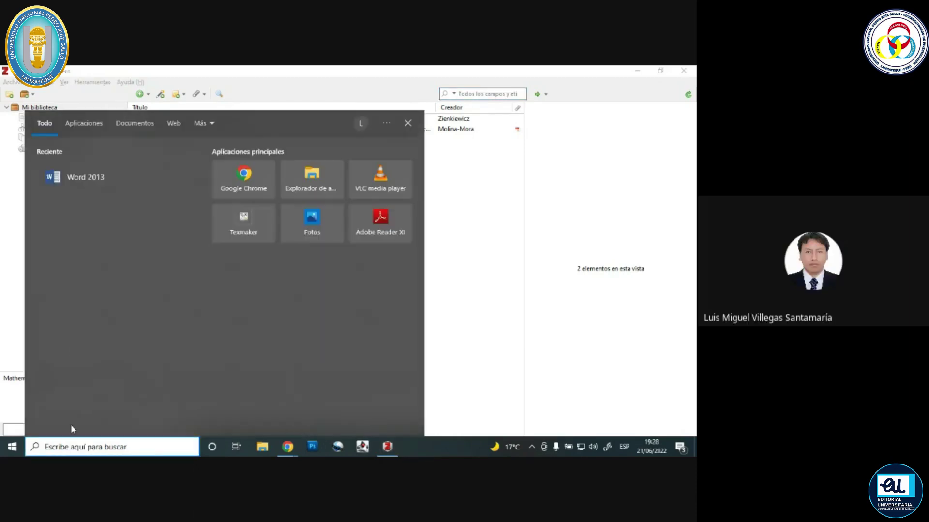
left_click(77, 177)
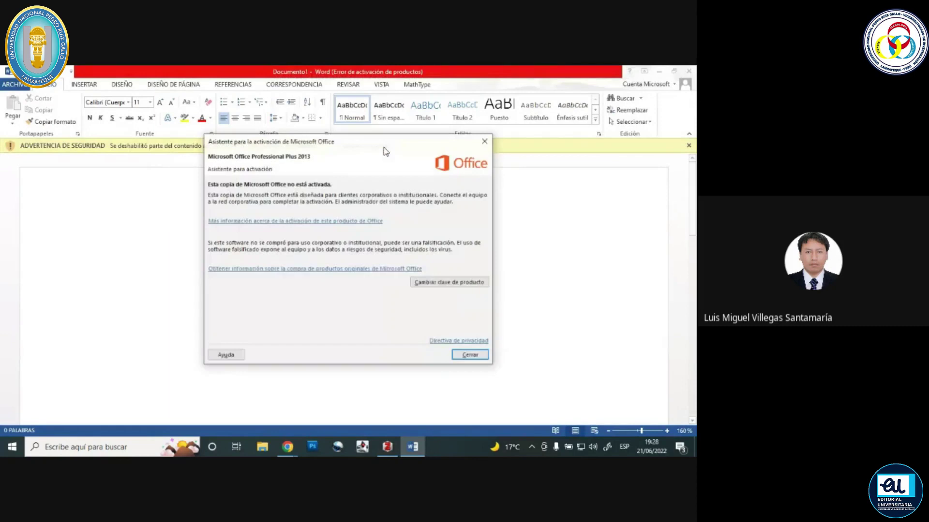
Dismiss the Office activation notice, enable content, check Chrome and Zotero, then return to Word
left_click(492, 137)
left_click(378, 150)
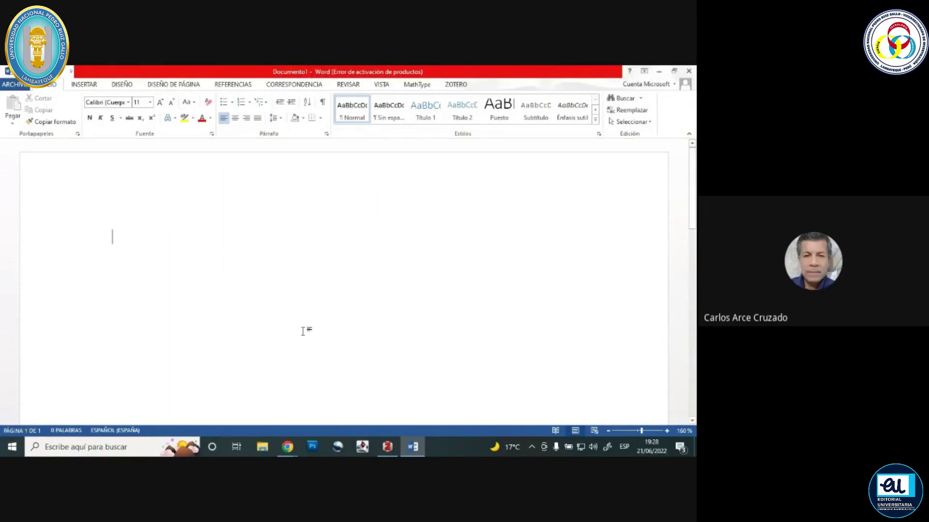
left_click(289, 447)
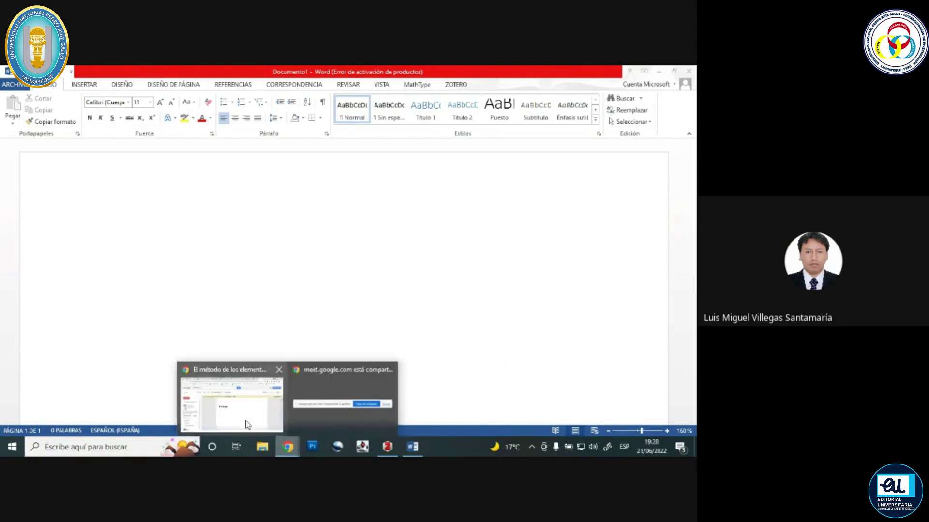
left_click(244, 421)
left_click(387, 448)
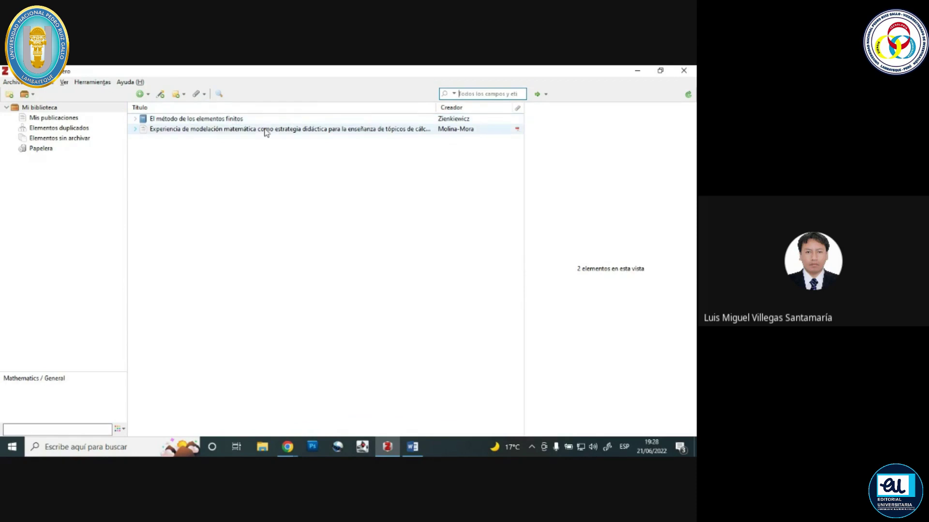
left_click(417, 445)
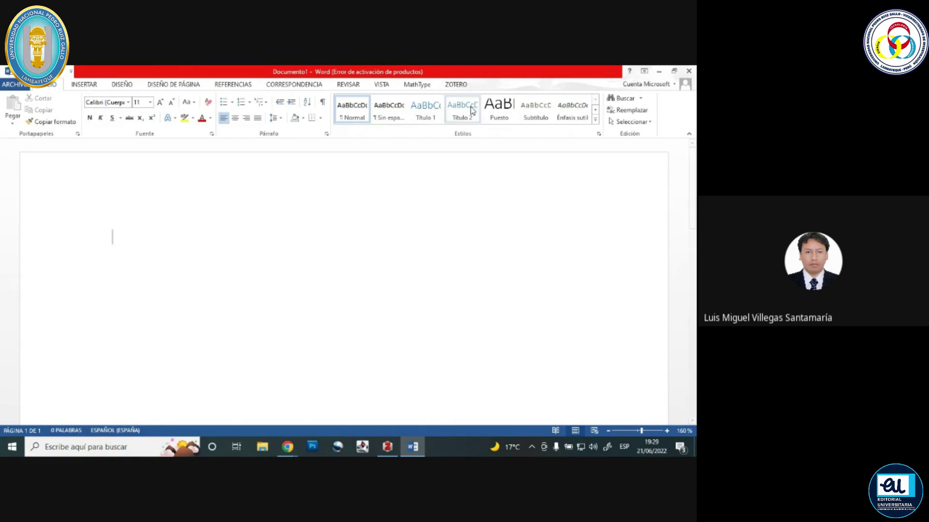
Write 'texto' in the document and start a Zotero citation from the ZOTERO ribbon
left_click(461, 90)
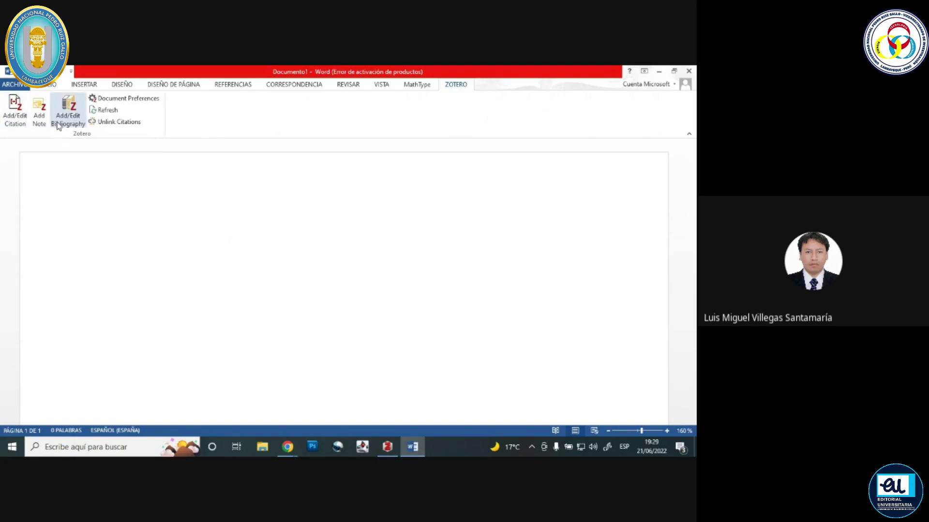
type("texto")
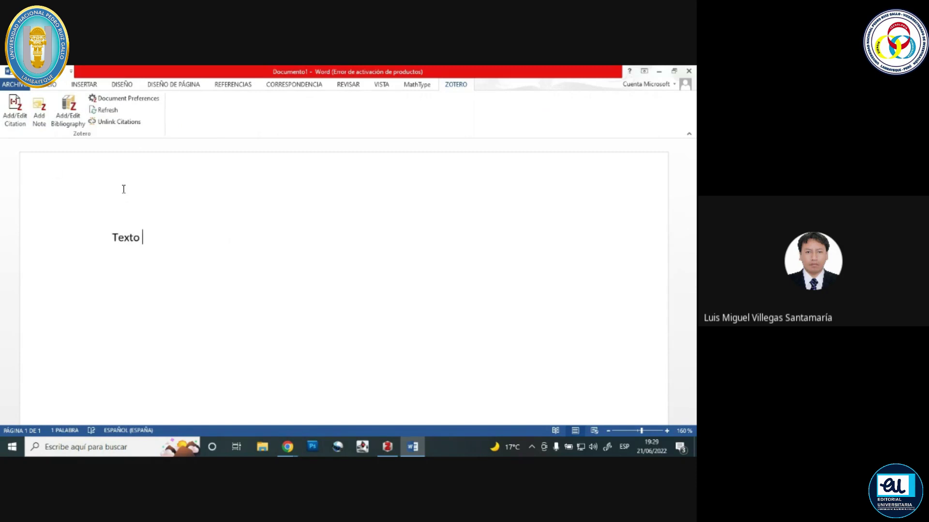
left_click(13, 114)
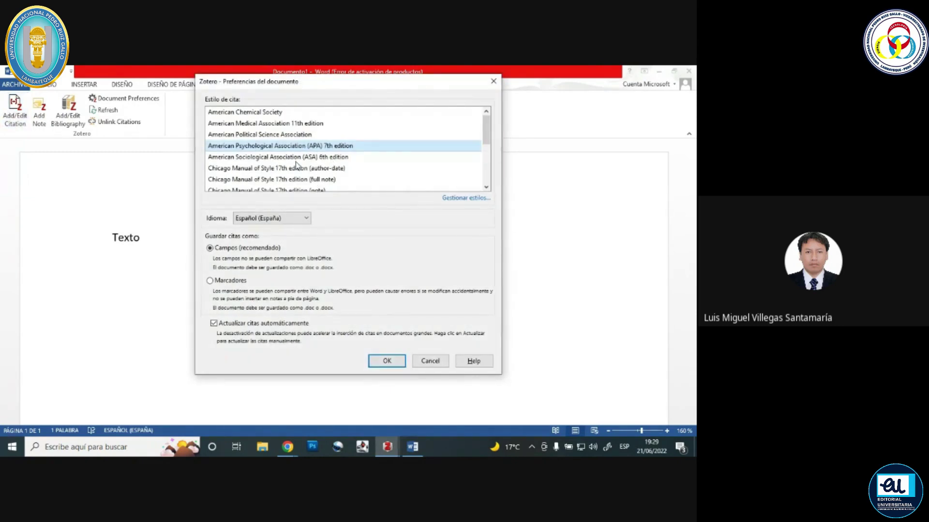
Review the citation style list and confirm APA 7th edition
scroll(296, 165, "down", 1)
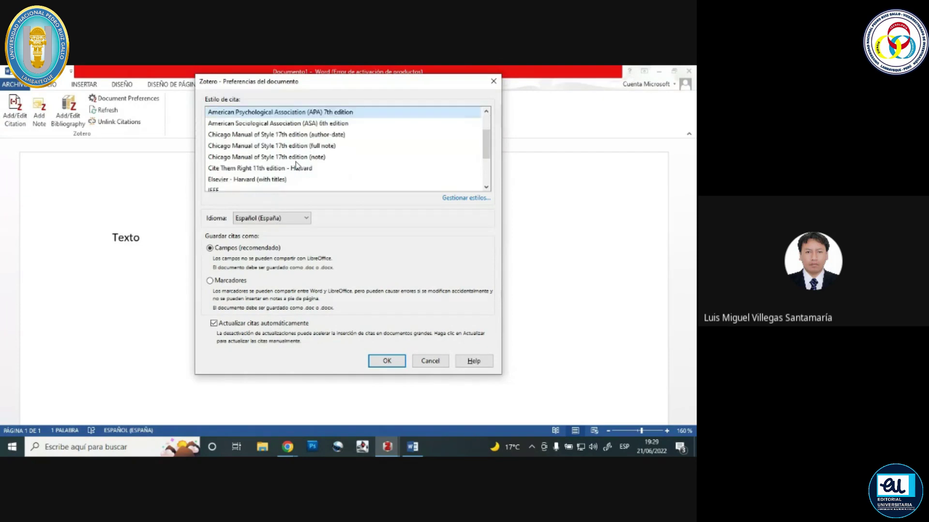
scroll(297, 165, "up", 1)
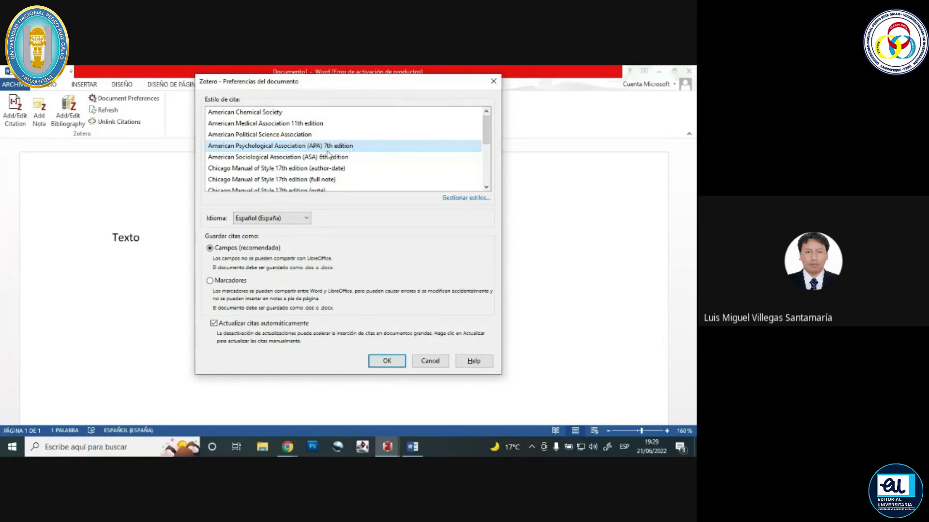
scroll(328, 153, "down", 1)
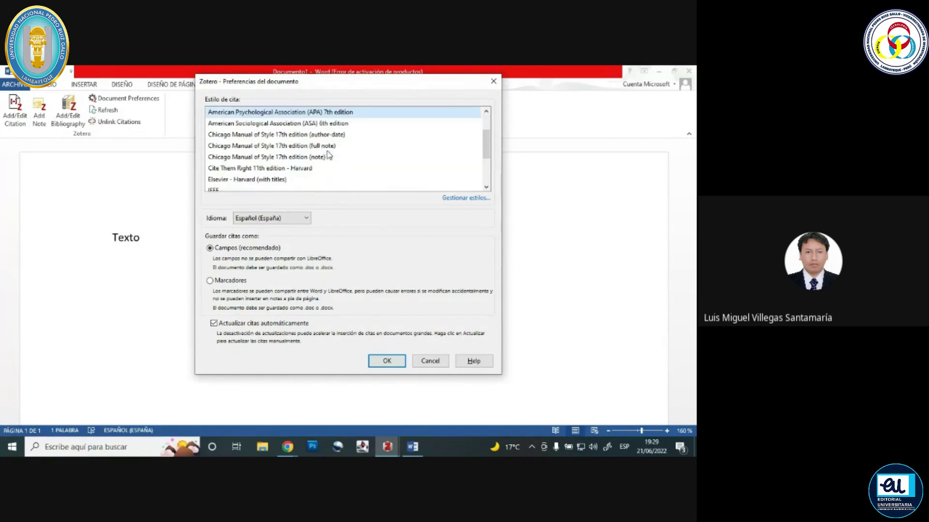
scroll(311, 164, "down", 1)
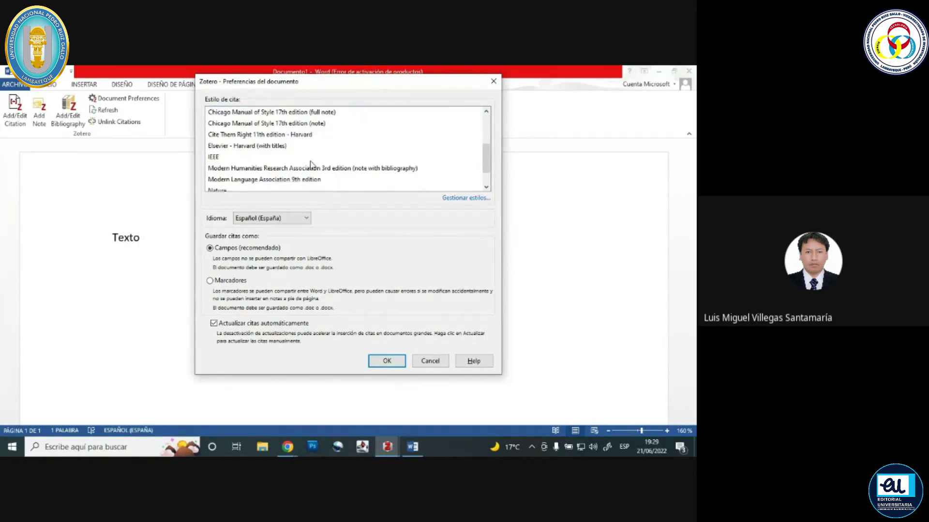
scroll(245, 152, "down", 1)
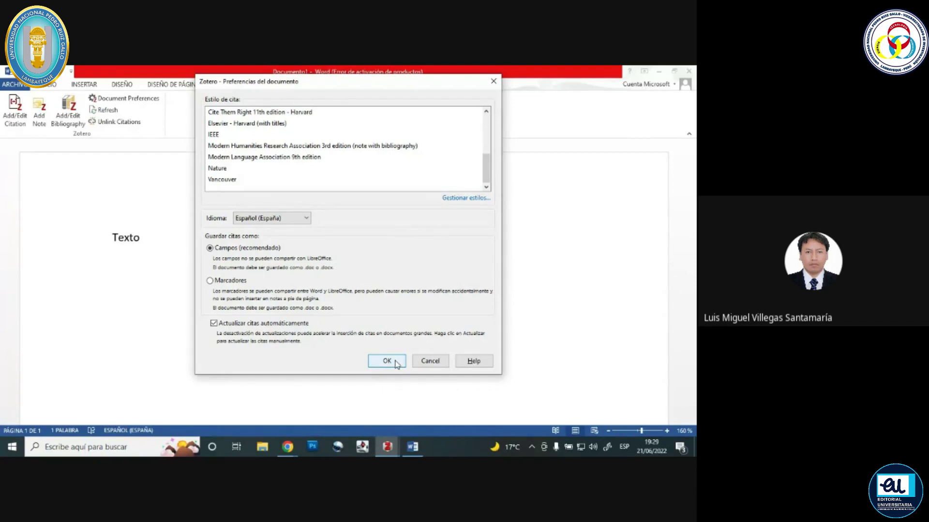
left_click(387, 362)
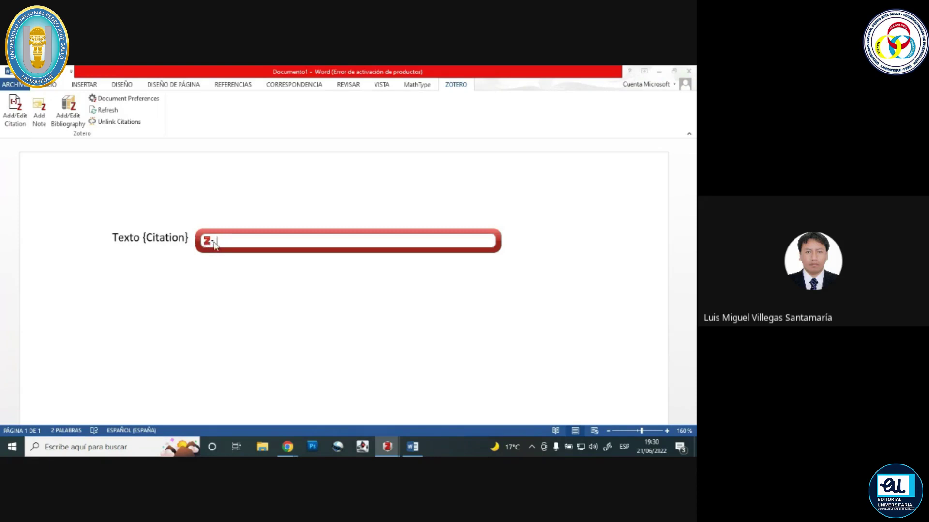
Cite the Molina-Mora 'Experiencia de modelación matemática' article via Vista clásica after Texto
left_click(211, 243)
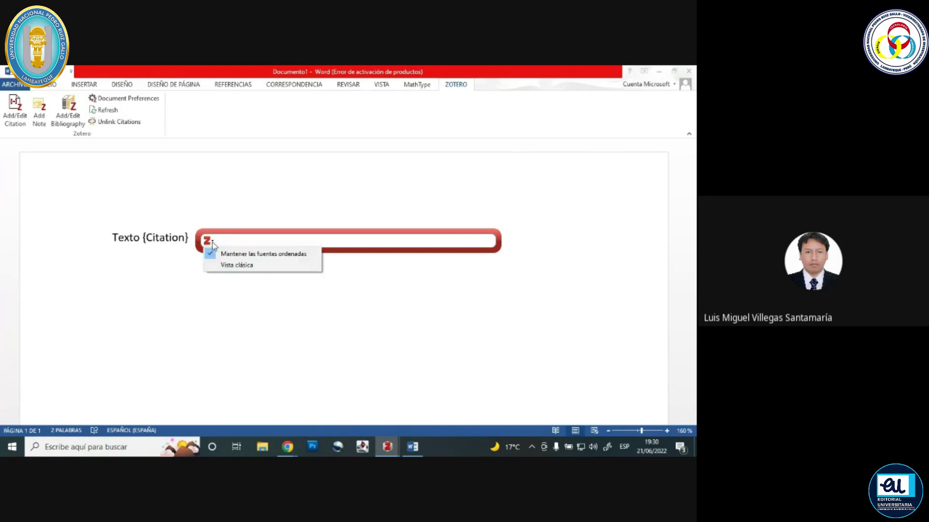
left_click(237, 265)
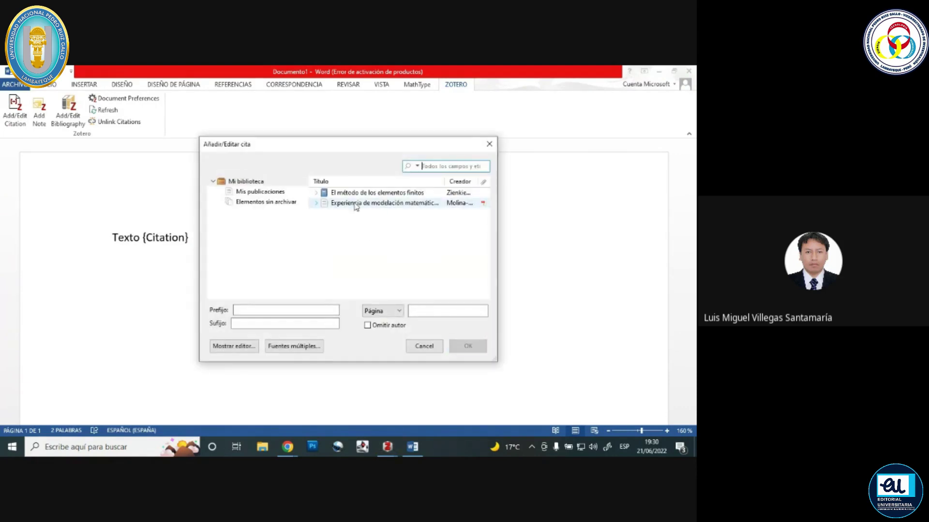
left_click(355, 204)
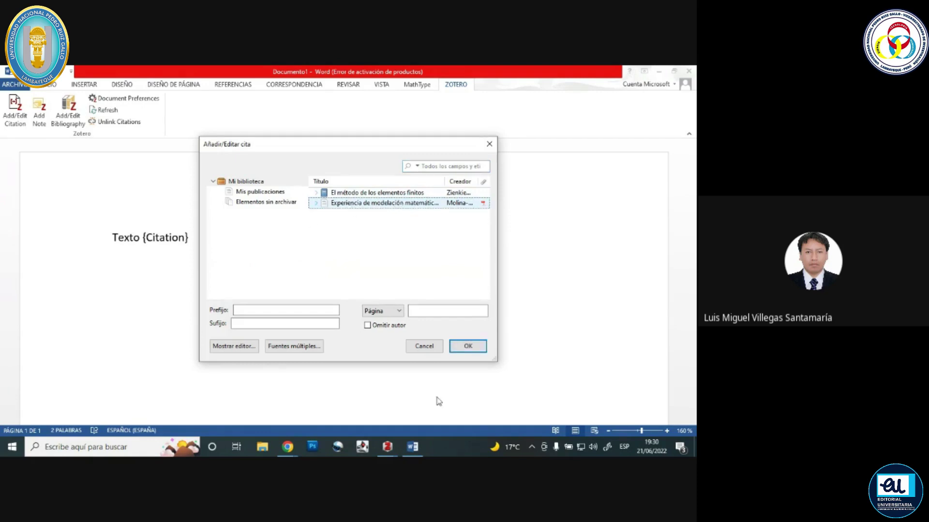
left_click(468, 347)
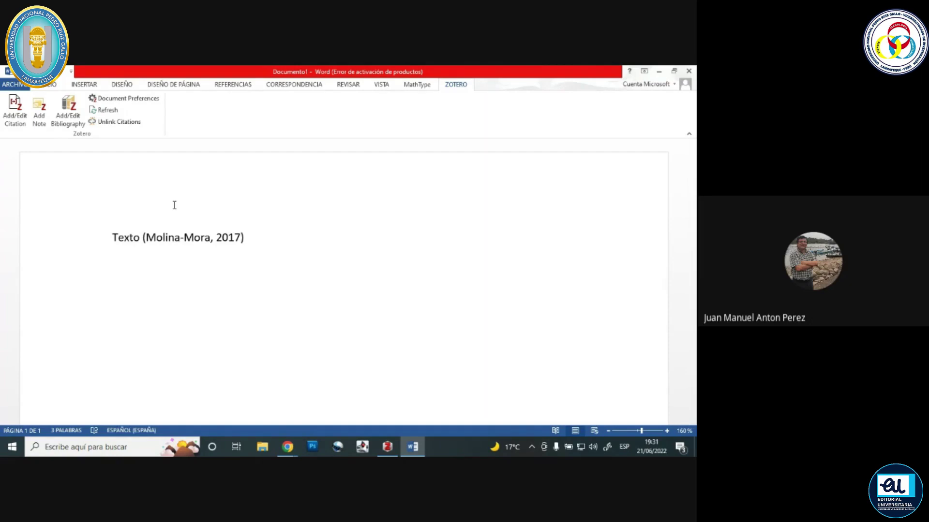
Go back to Word briefly, then open the Meet window in Chrome and choose Dejar de presentar
mouse_move(285, 449)
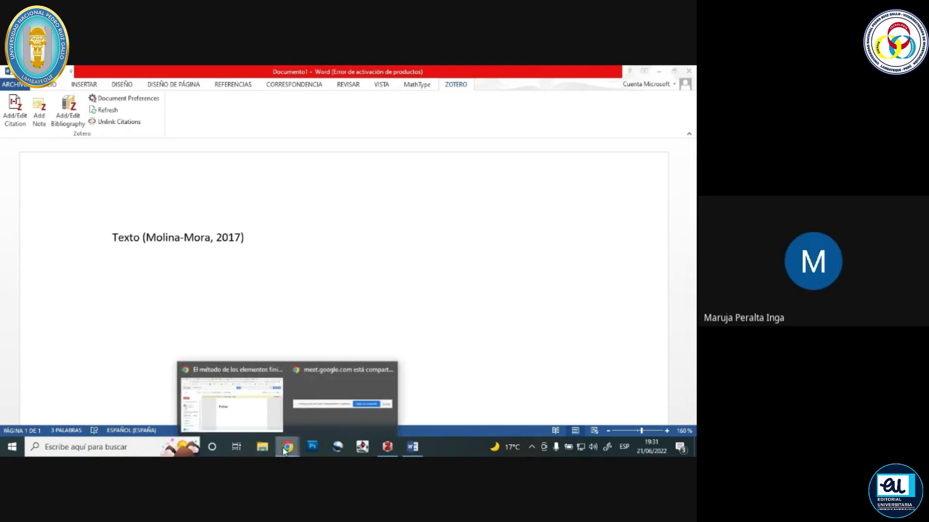
left_click(270, 280)
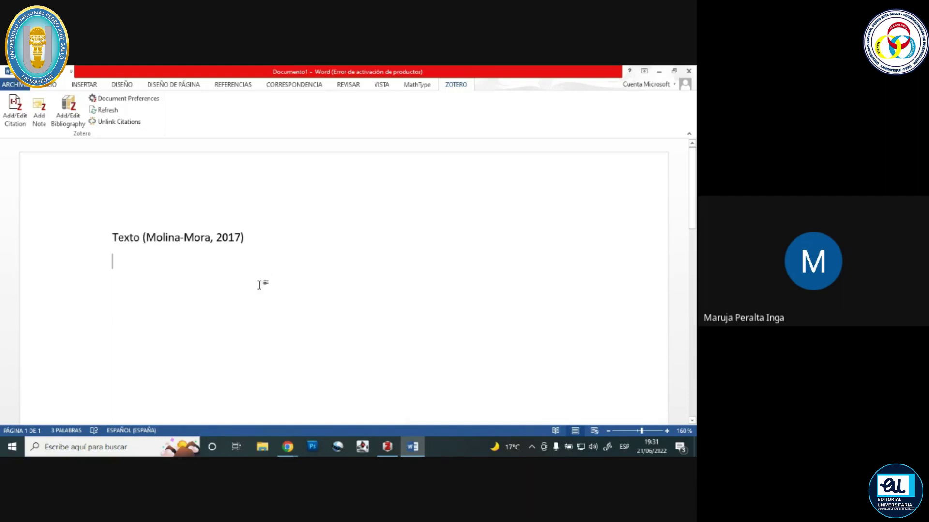
left_click(288, 446)
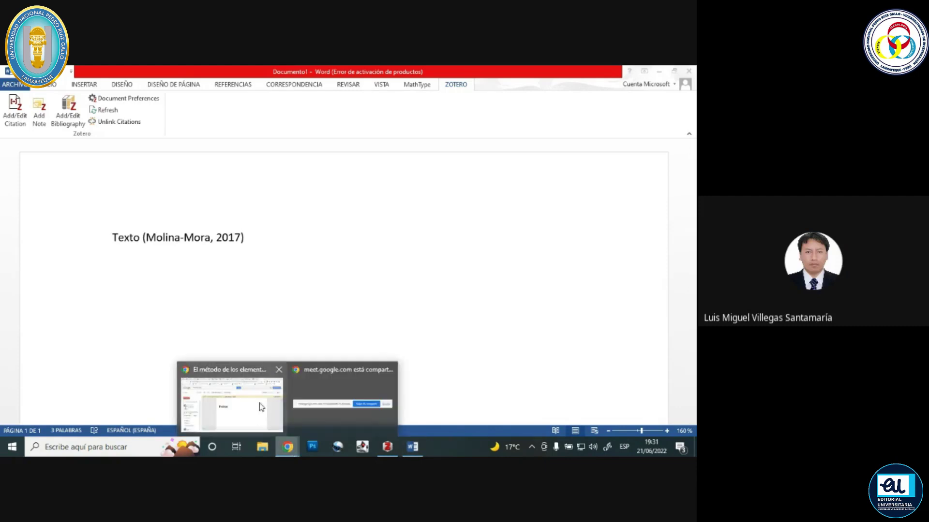
left_click(260, 405)
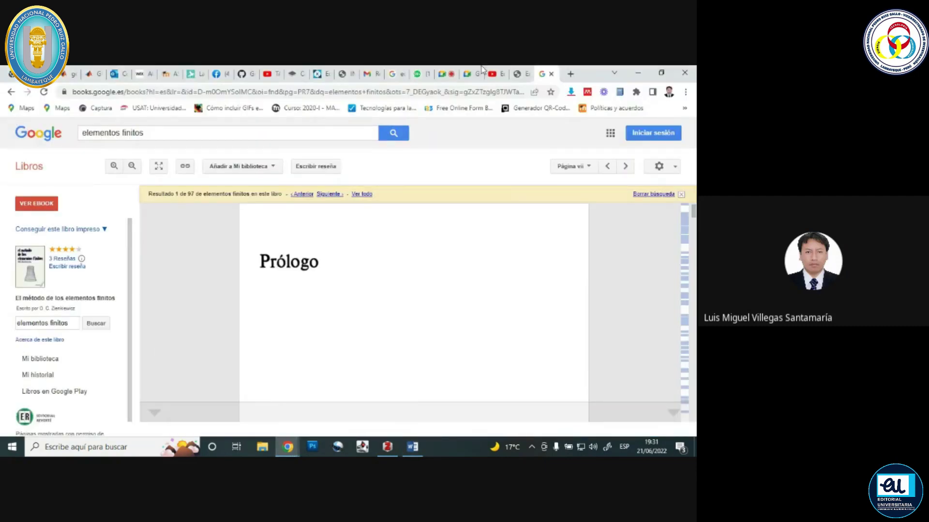
left_click(446, 73)
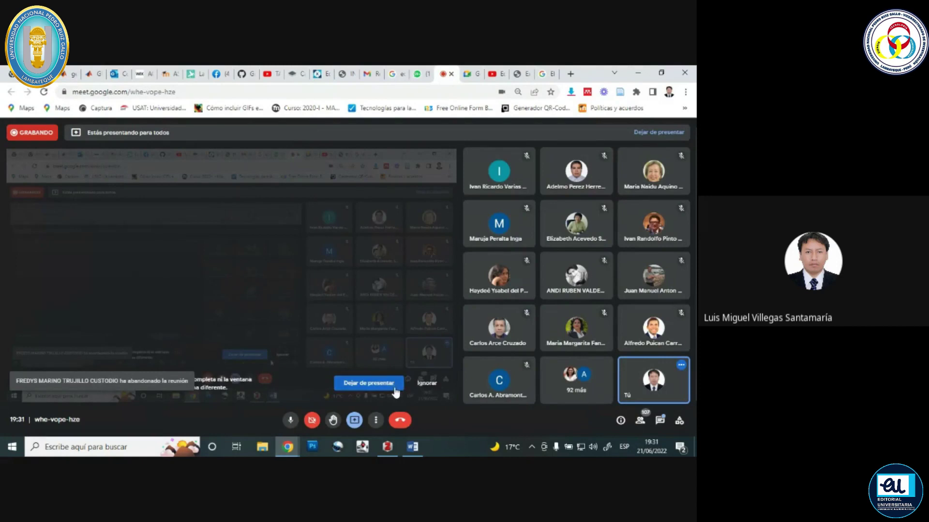
left_click(380, 384)
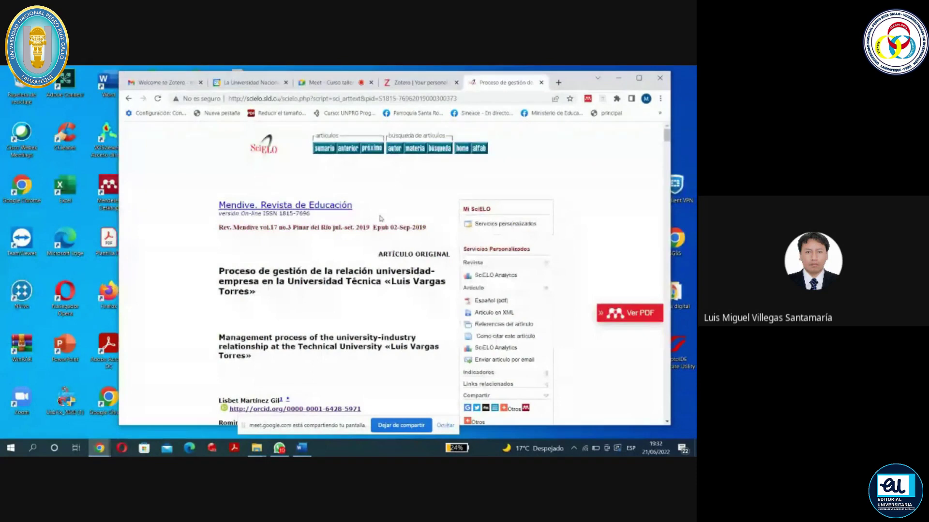
Unmute the microphone in Meet, then save the SciELO Mendive article with the Zotero Connector
left_click(324, 86)
left_click(331, 407)
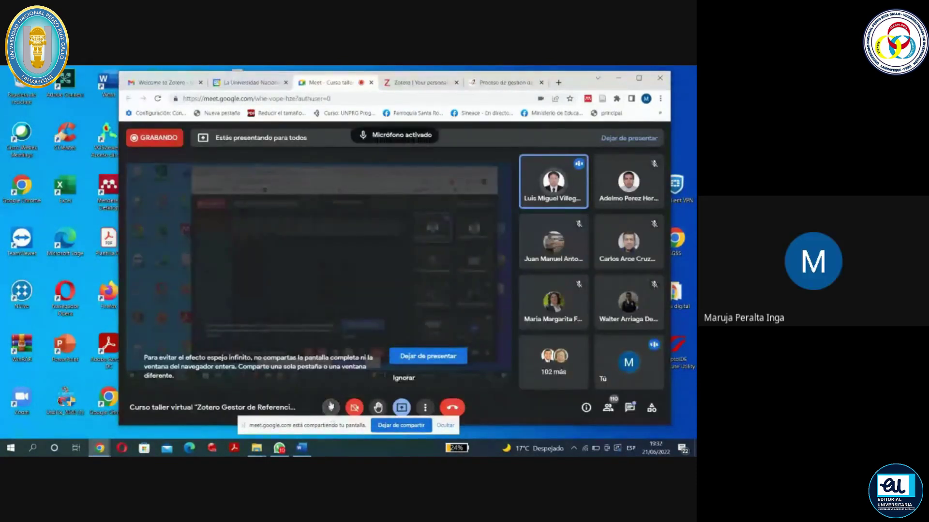
left_click(497, 86)
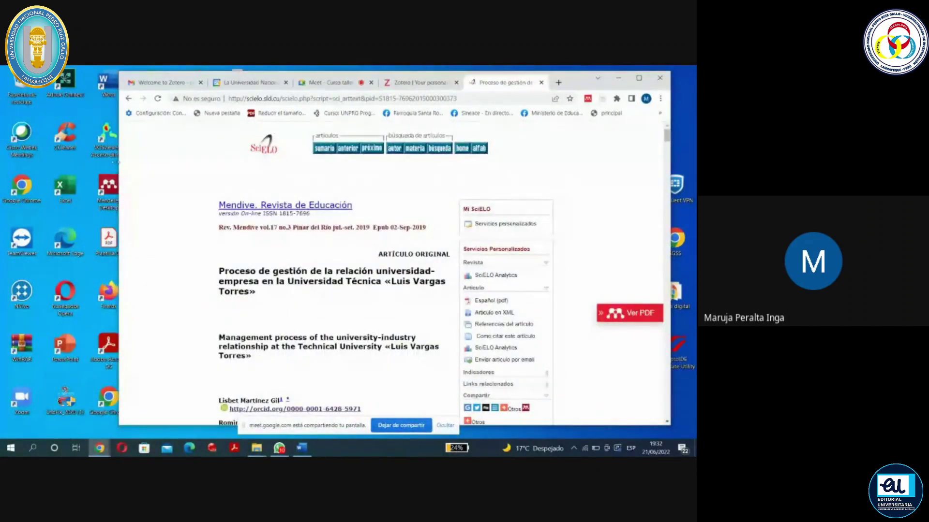
left_click_drag(118, 163, 109, 172)
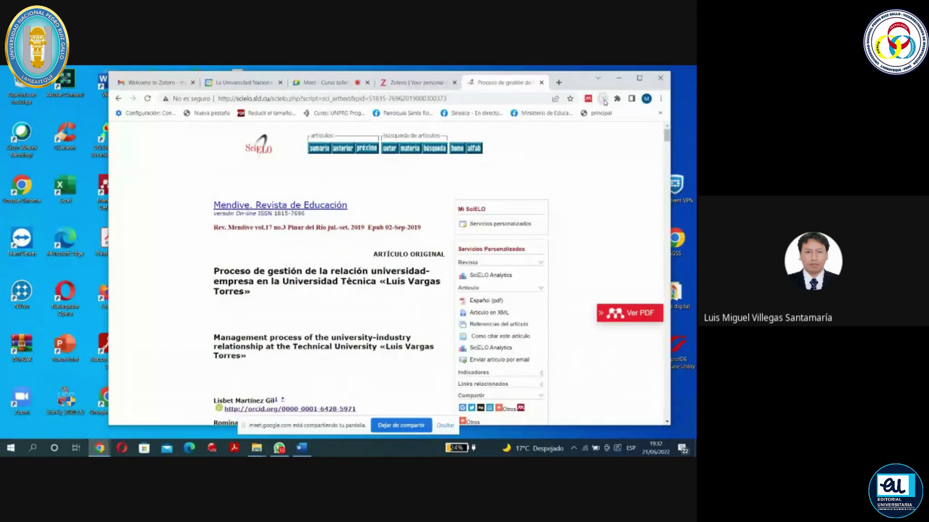
left_click(603, 99)
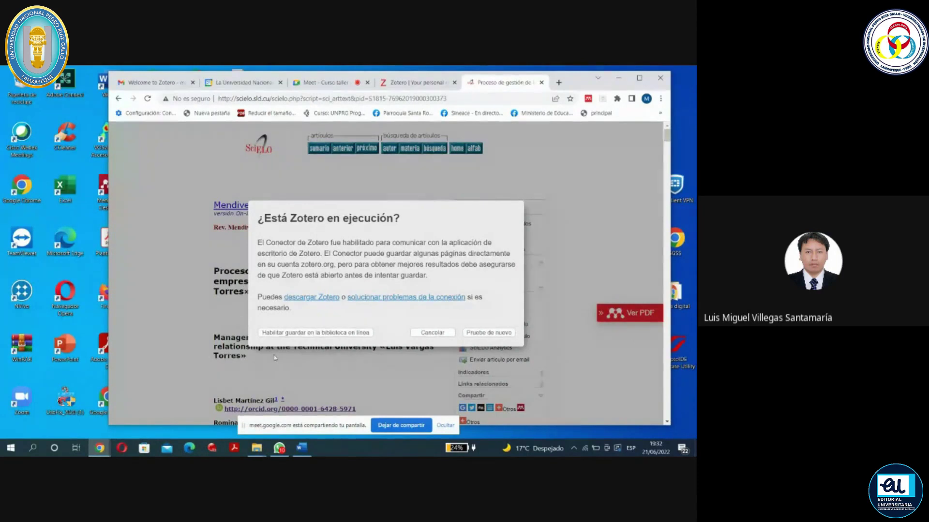
Enable saving to the online library and close the New Private Key window
left_click(305, 332)
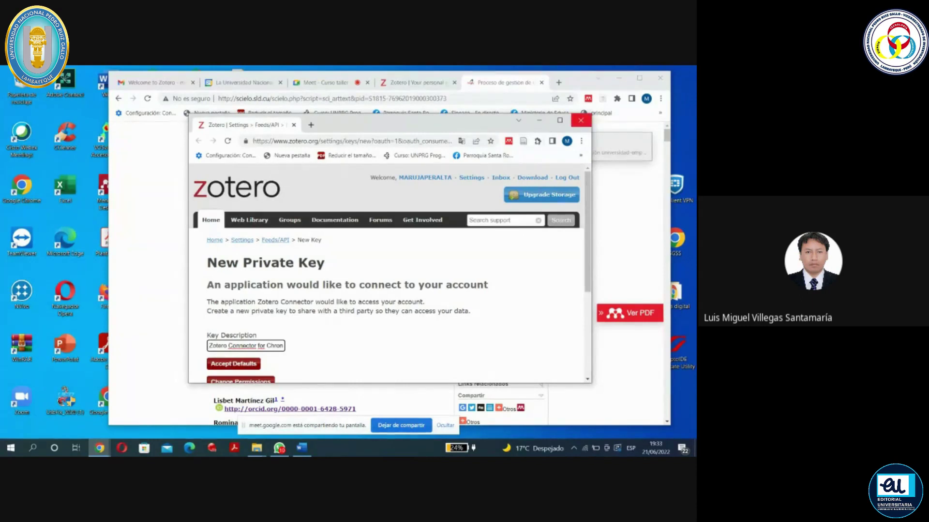
left_click_drag(111, 149, 199, 156)
left_click(194, 176)
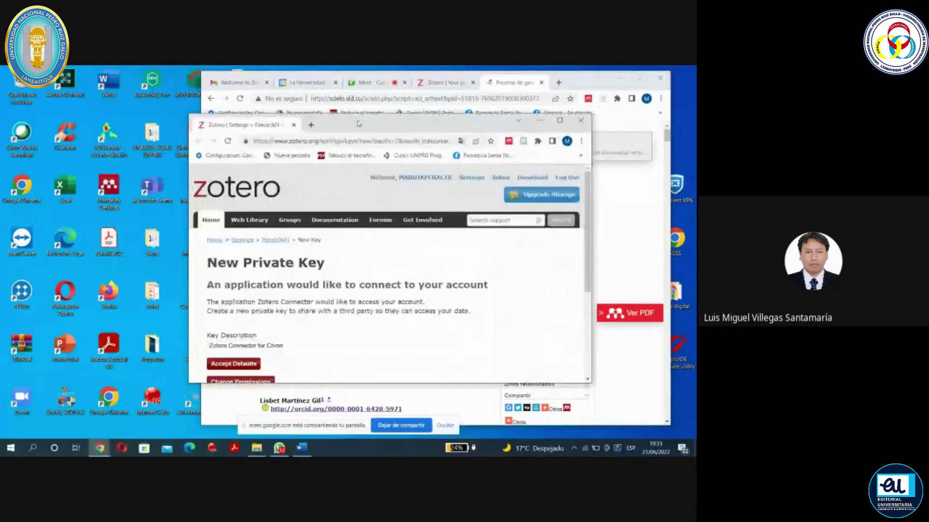
left_click_drag(357, 123, 192, 111)
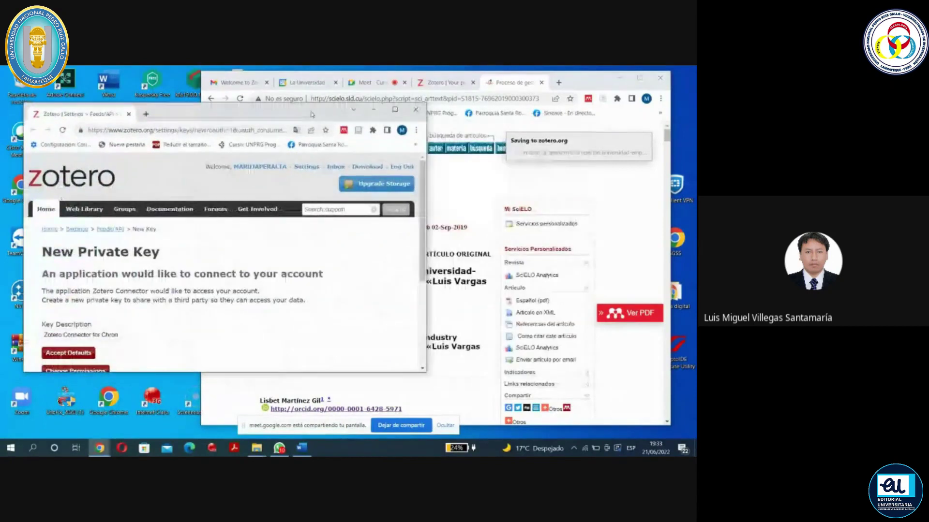
left_click(416, 110)
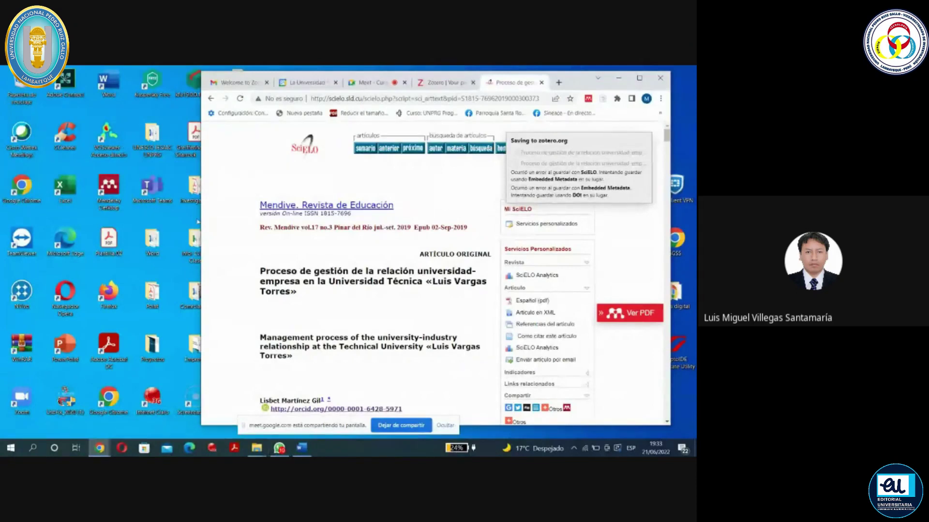
Launch the Zotero desktop application from its desktop shortcut
left_click_drag(200, 212, 301, 211)
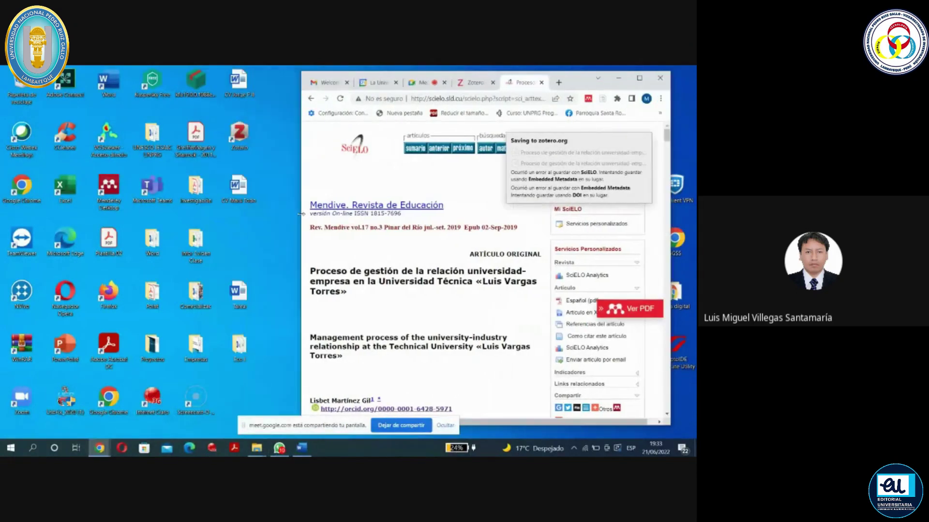
left_click(240, 136)
double_click(239, 134)
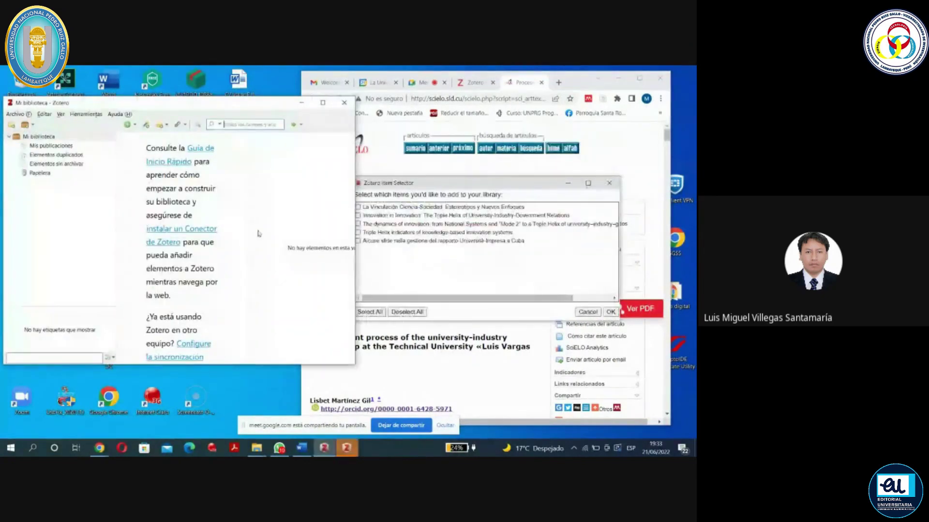
Maximize Zotero, sync the empty library with the online account, restore it, and open a new Chrome tab
left_click(323, 102)
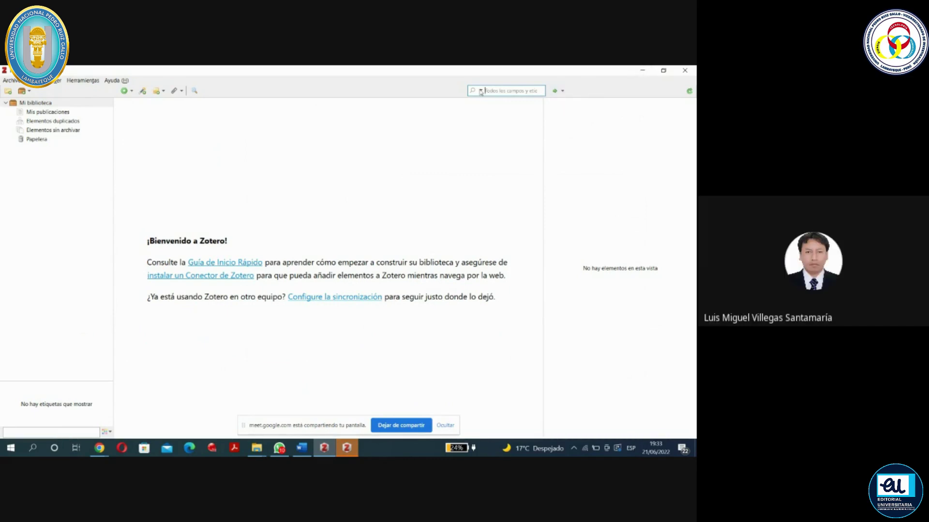
left_click(690, 92)
left_click(664, 71)
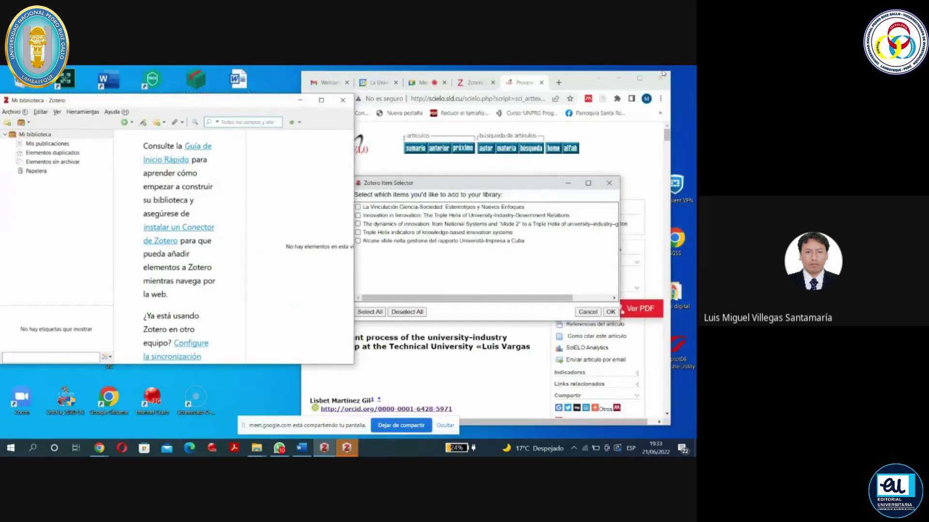
left_click(559, 83)
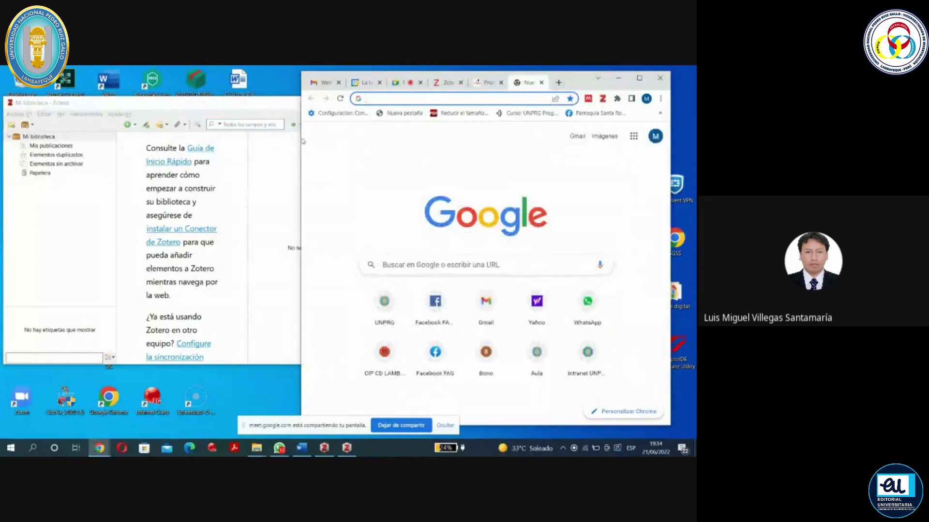
Search Google for zotero, open zotero.org and its account menu, then close that tab
left_click_drag(301, 136, 101, 129)
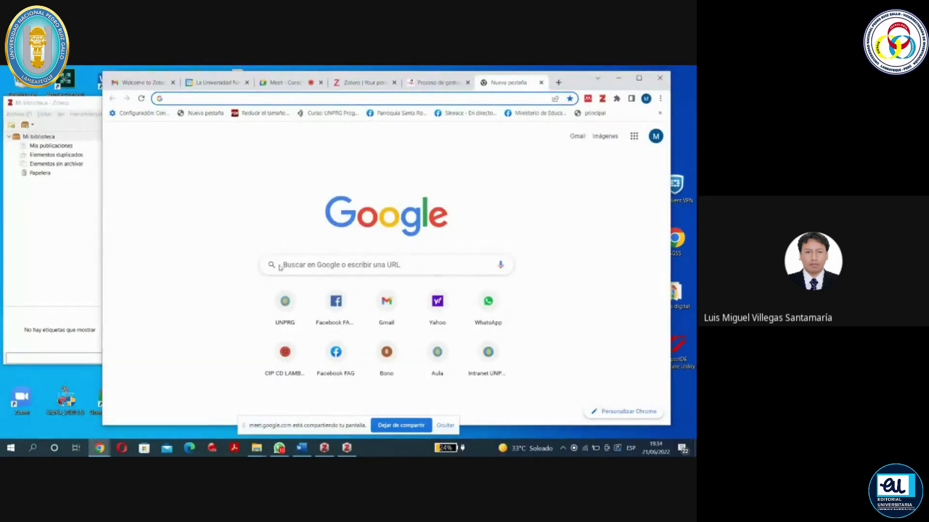
left_click(286, 265)
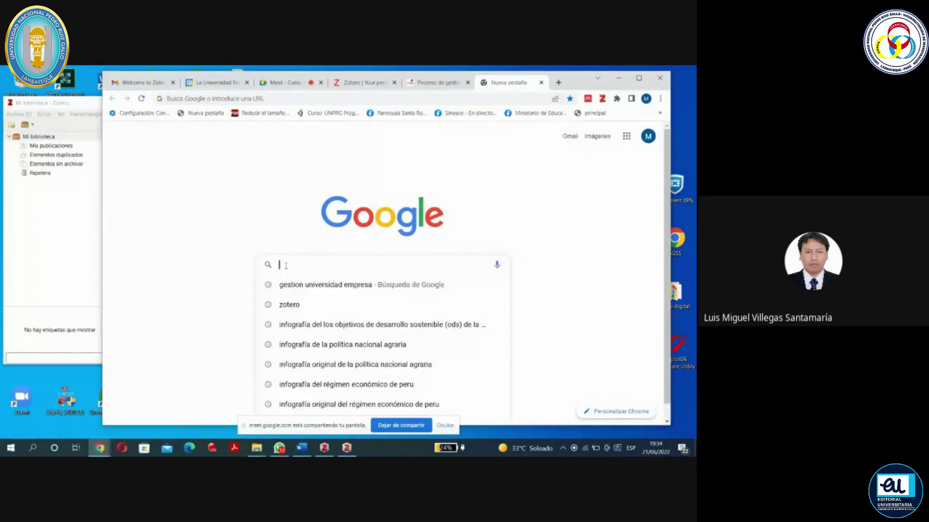
left_click(289, 304)
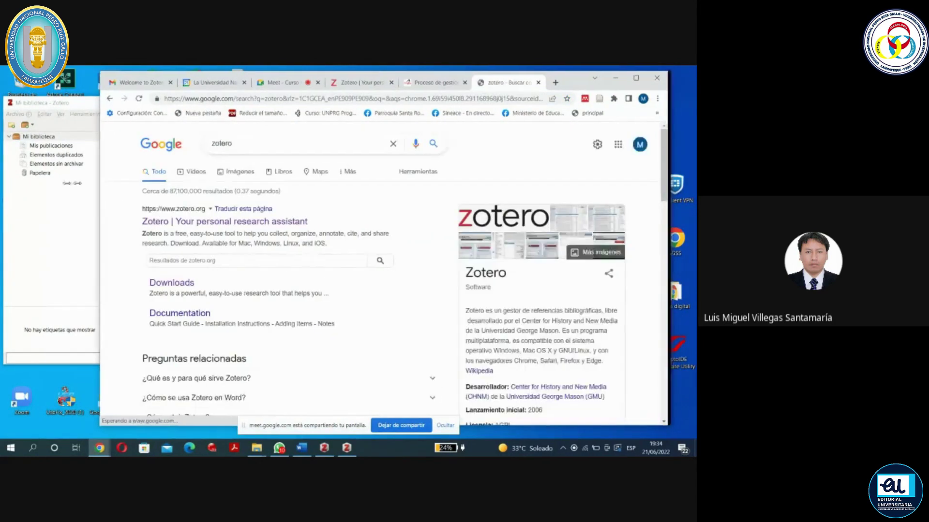
left_click_drag(102, 180, 2, 178)
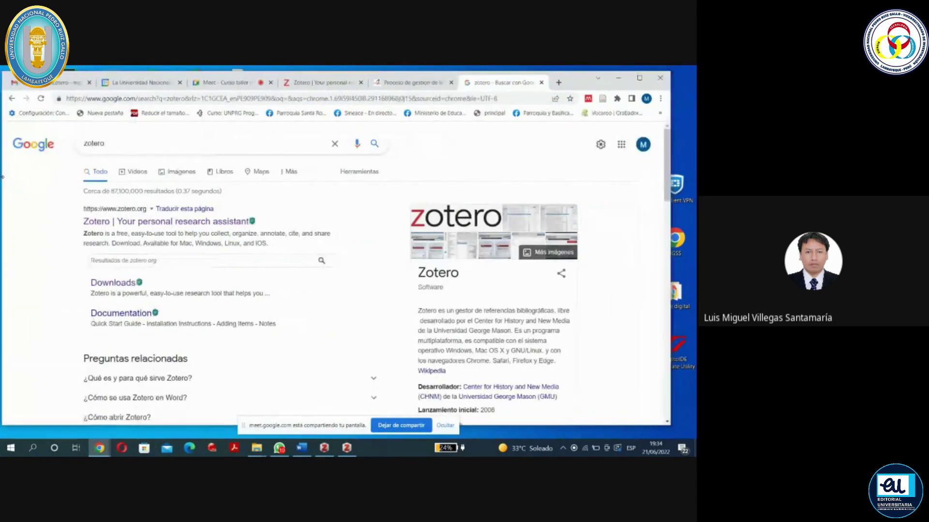
left_click(169, 224)
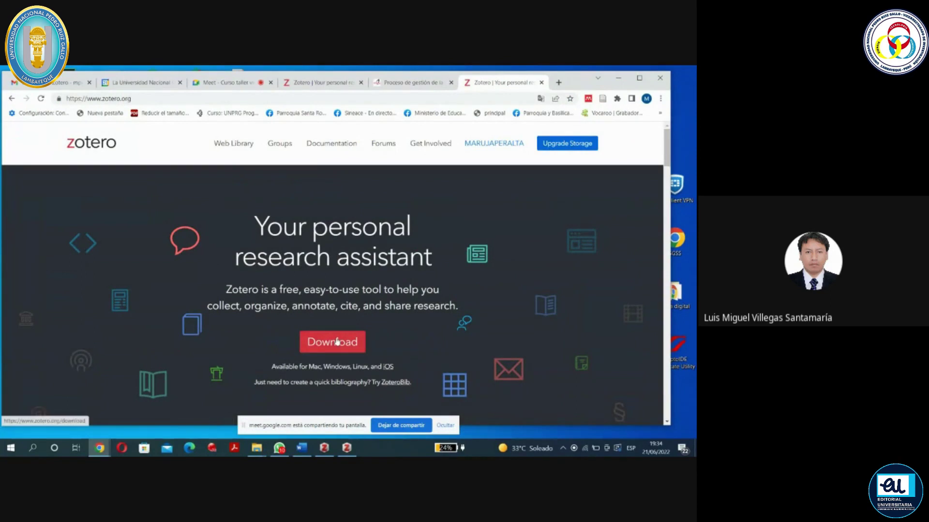
left_click(476, 144)
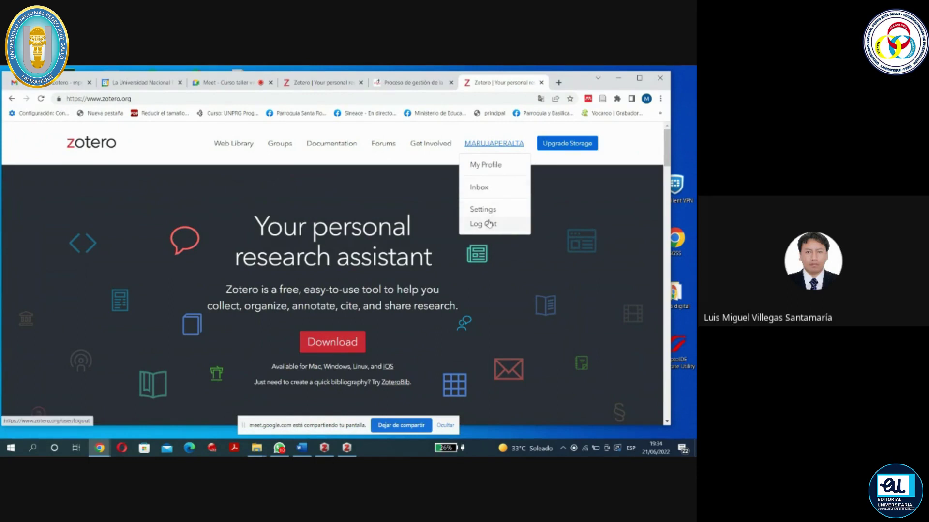
left_click(541, 83)
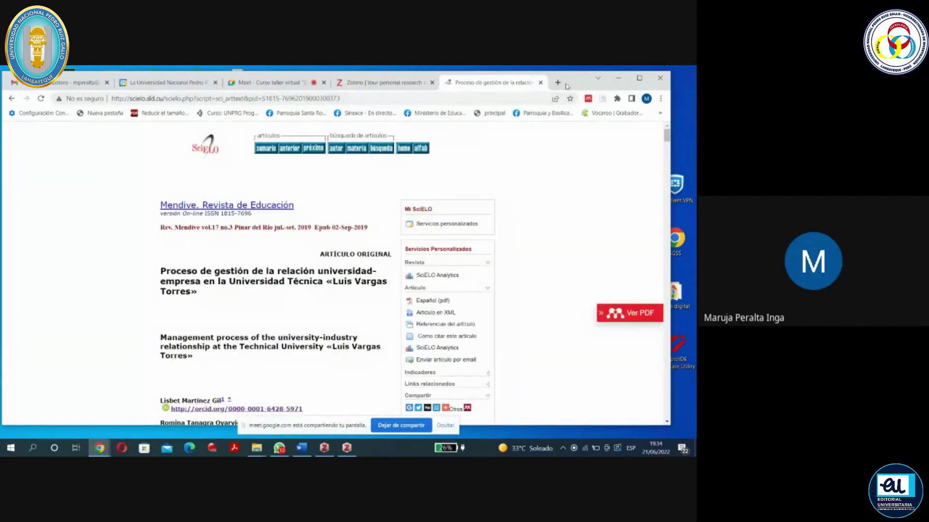
Reopen zotero.org from a fresh Google search and log out of the account
left_click(558, 83)
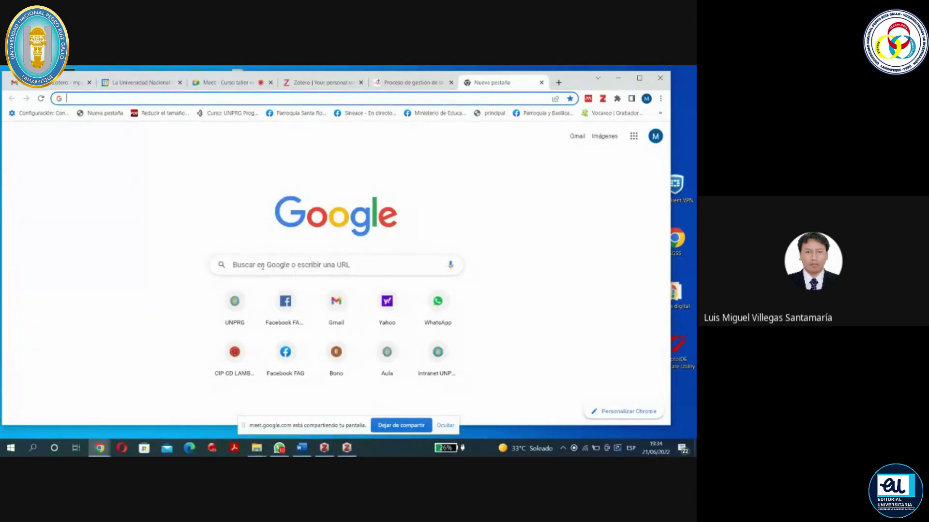
left_click(267, 265)
left_click(247, 284)
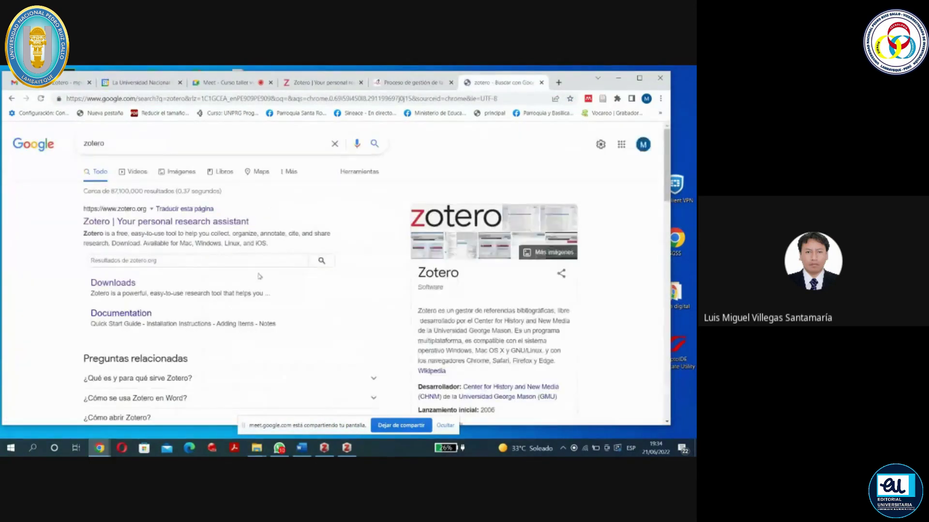
left_click(188, 222)
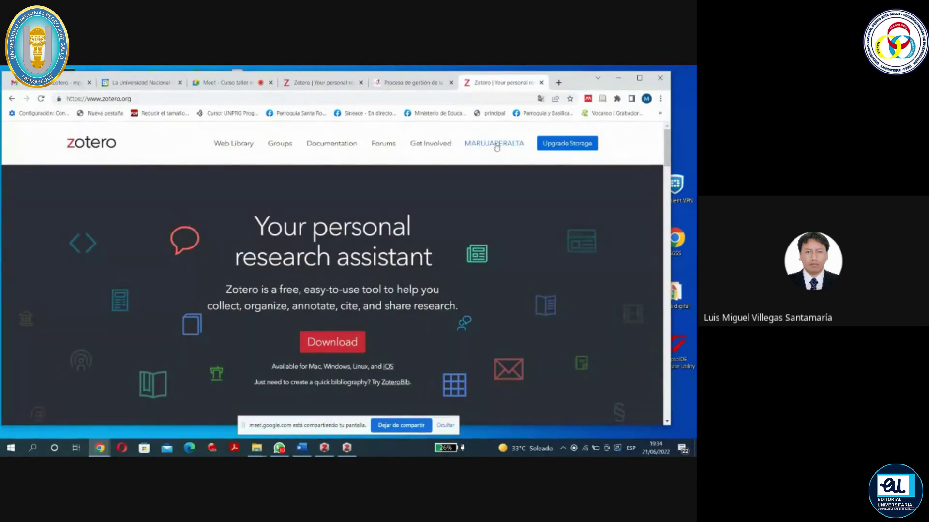
left_click(496, 147)
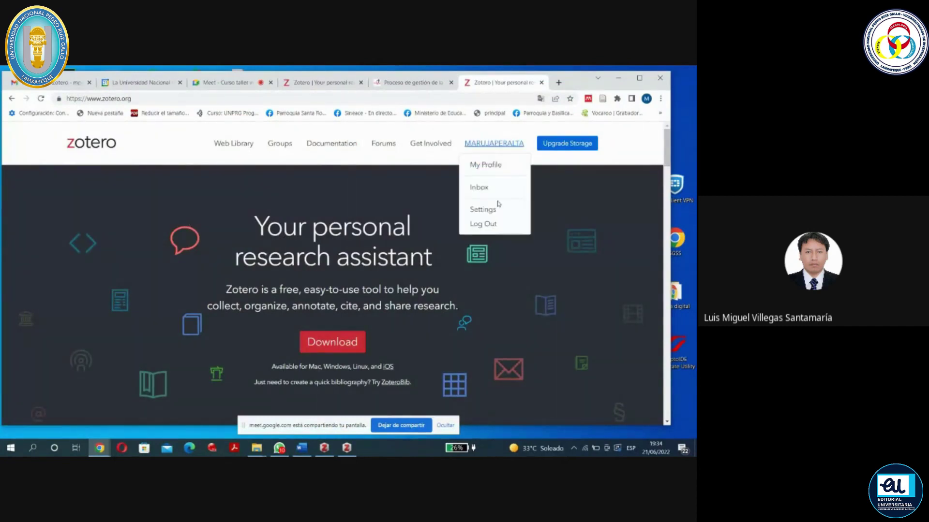
left_click(490, 225)
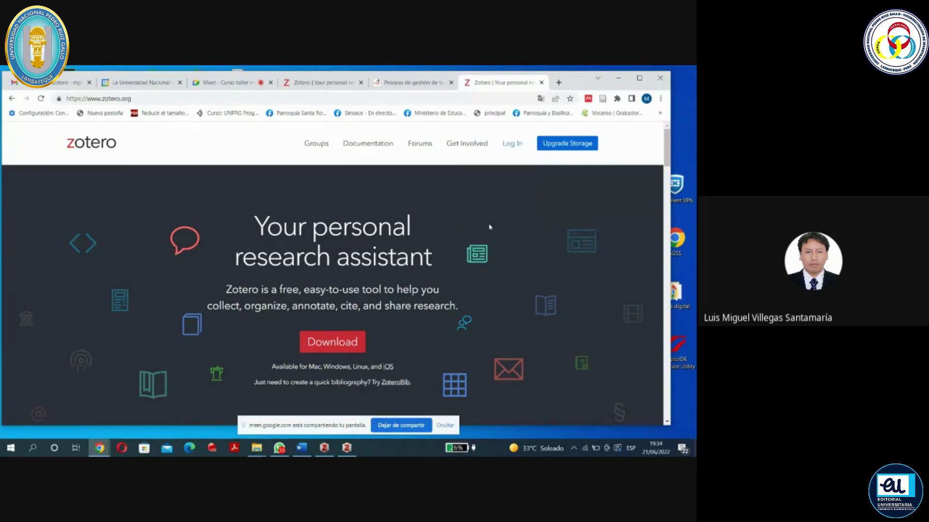
Log in to zotero.org with the account username in capitals and the password
left_click(511, 146)
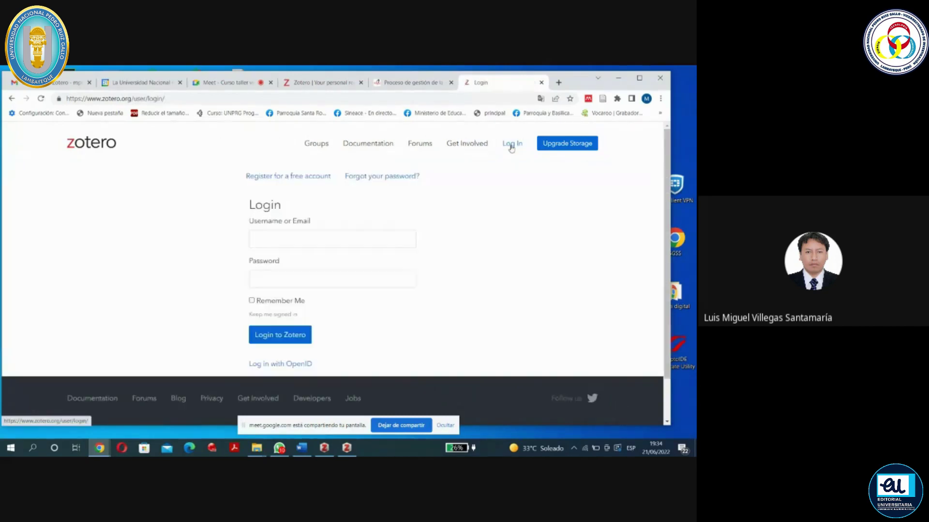
left_click(290, 242)
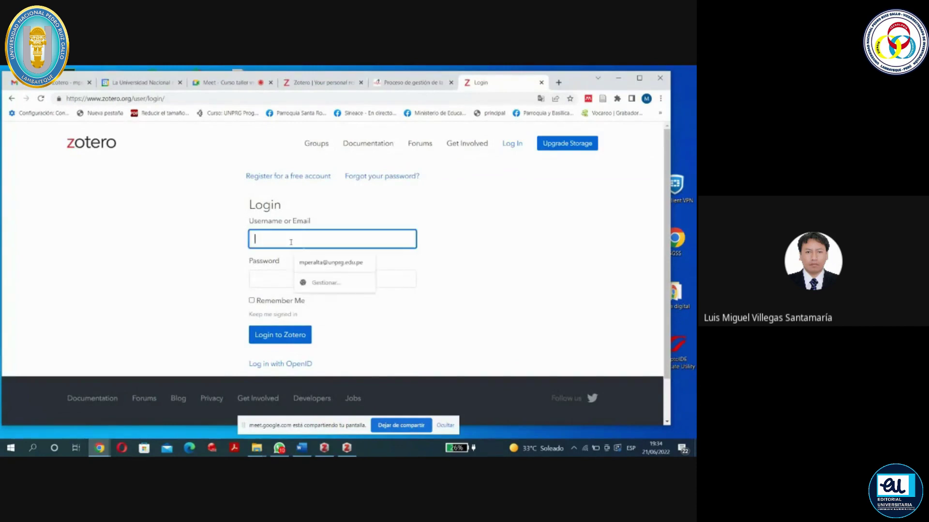
key("Caps_Lock")
type("MA")
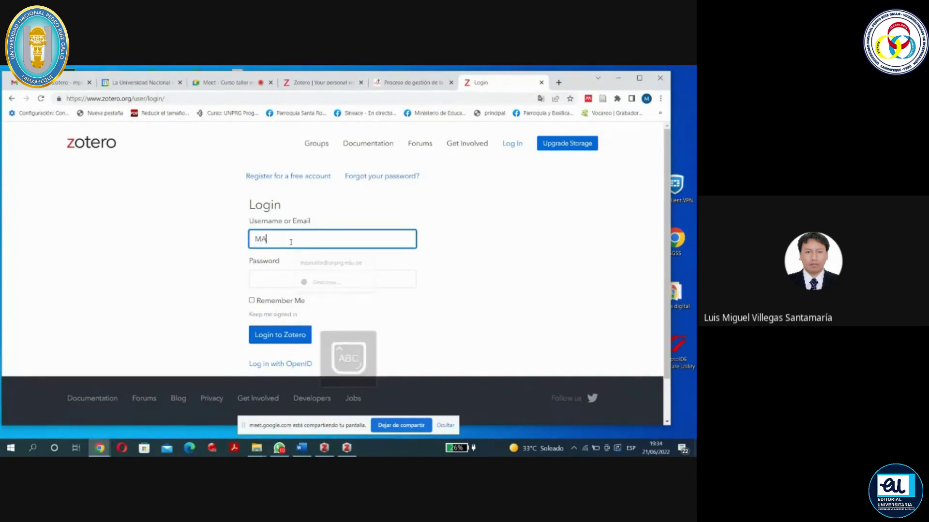
type("RUJAPE")
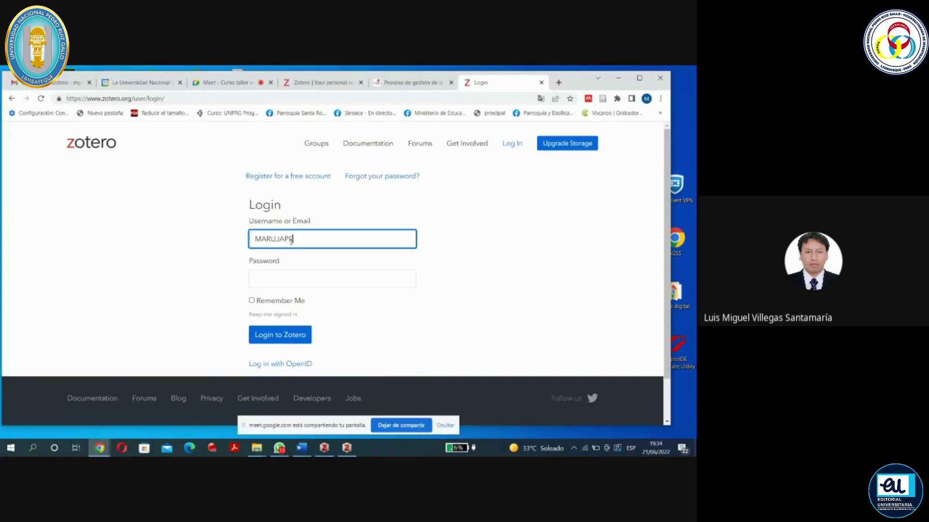
type("RALTA")
left_click(267, 280)
key("Caps_Lock")
type("*")
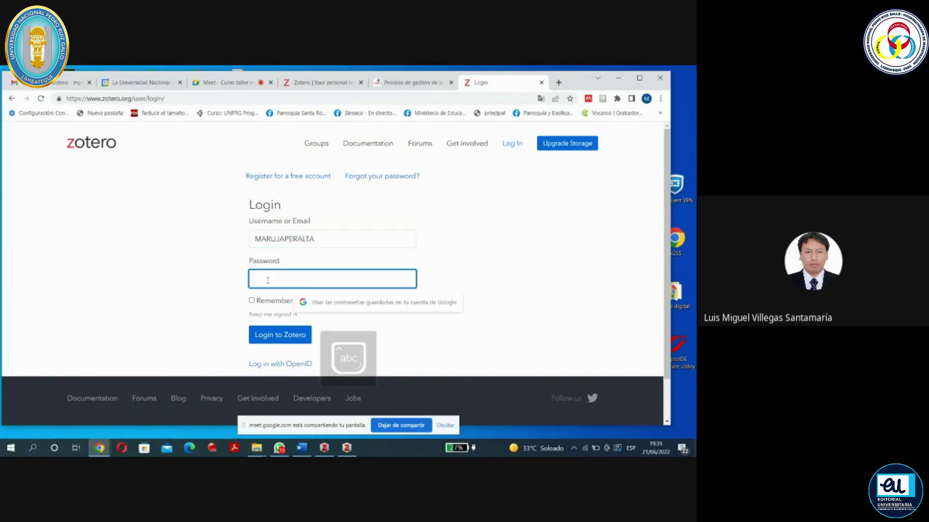
type("***")
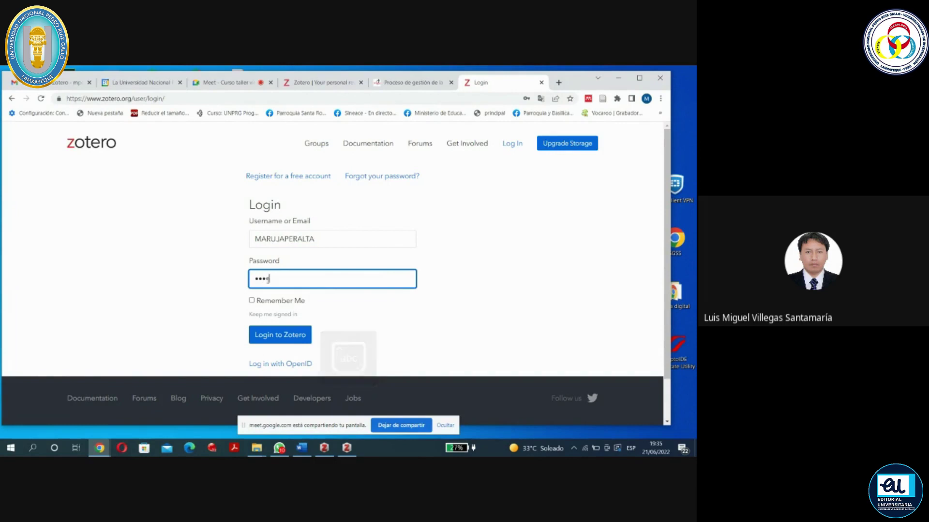
type("*****")
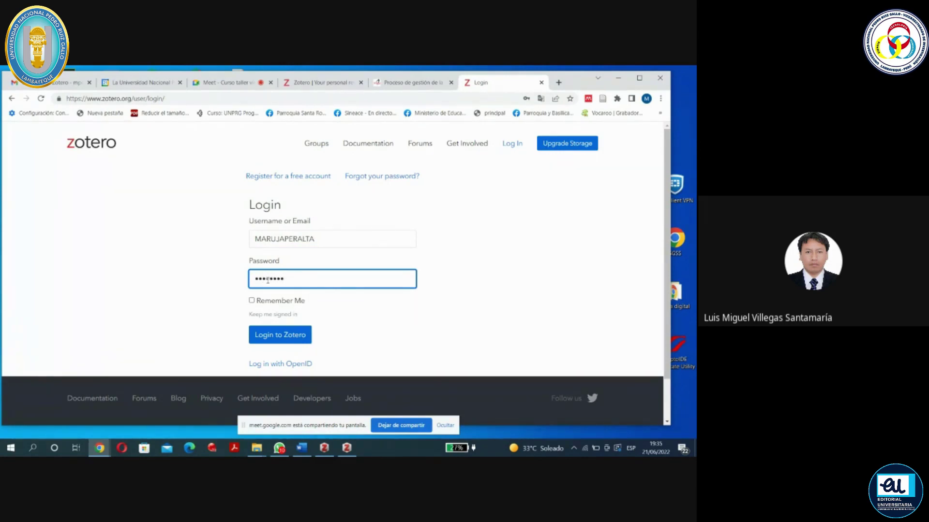
left_click(281, 335)
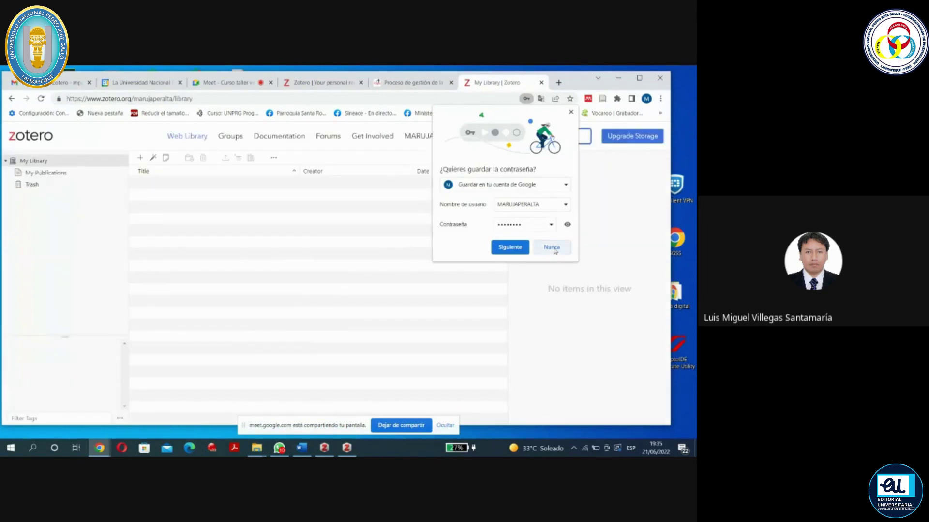
Save the Zotero web login password on this device only, then switch to the SciELO article tab
left_click(508, 247)
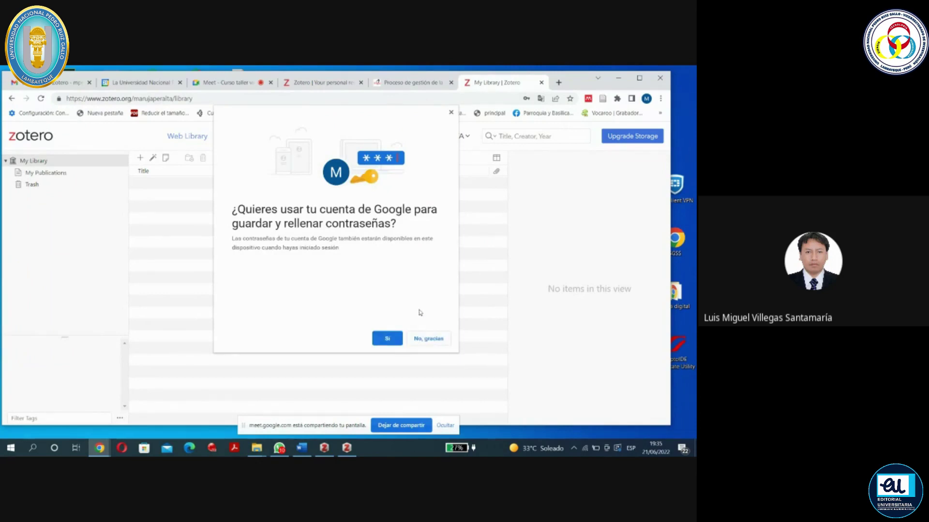
left_click(381, 341)
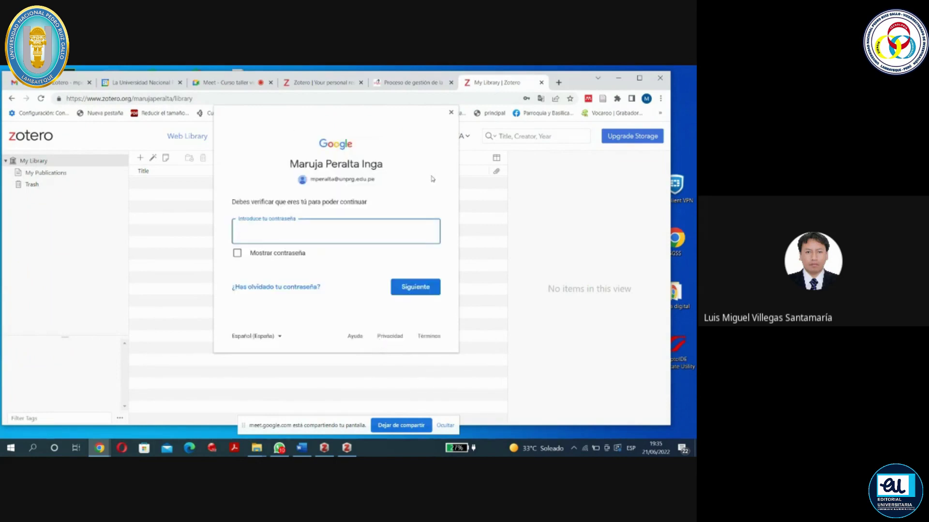
left_click(451, 113)
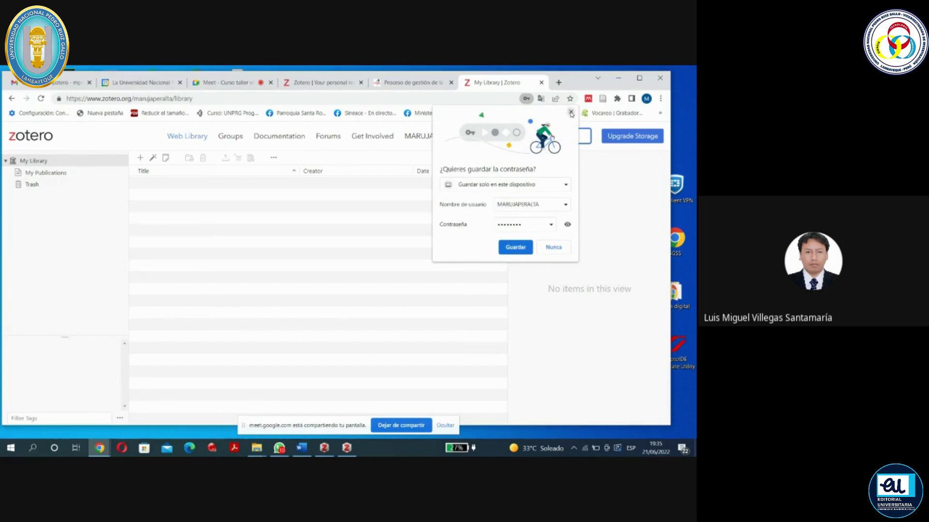
left_click(513, 247)
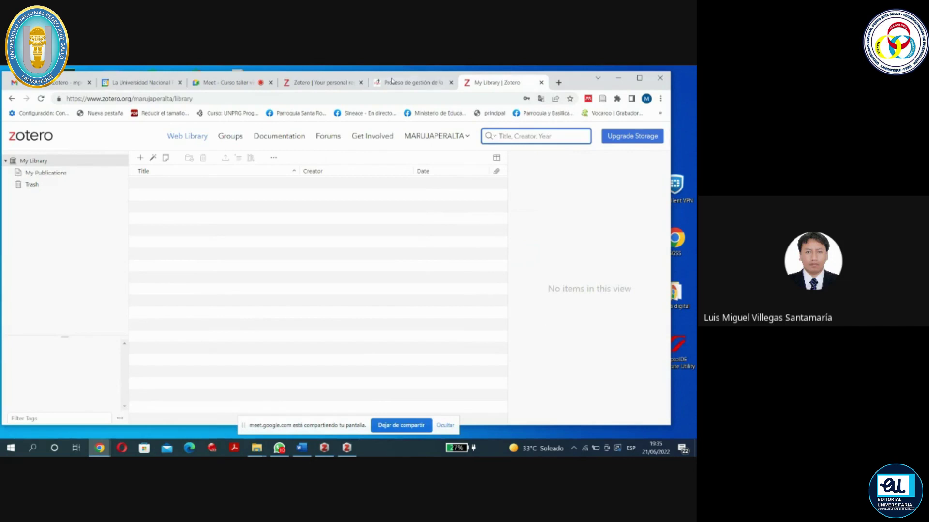
left_click(392, 84)
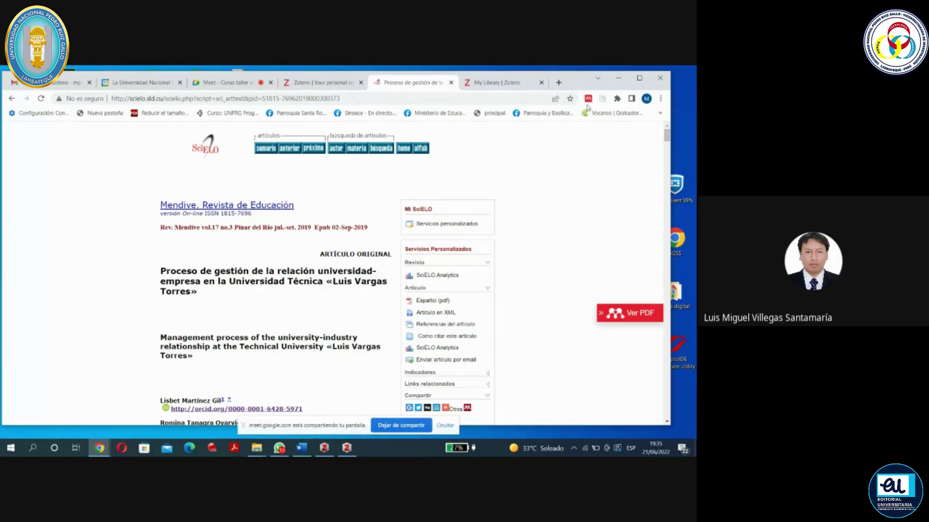
Try saving the SciELO article with the Zotero Connector, then close its tab and open a new one
left_click(602, 100)
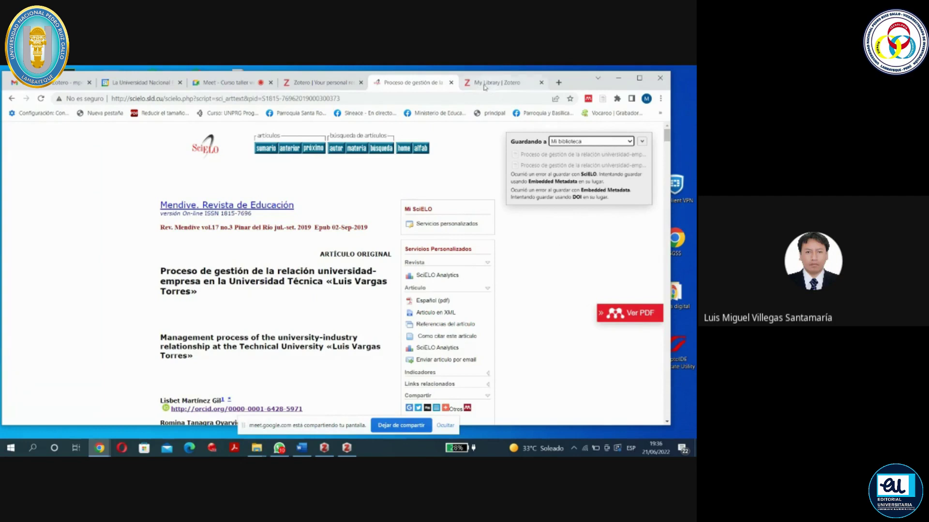
left_click(451, 83)
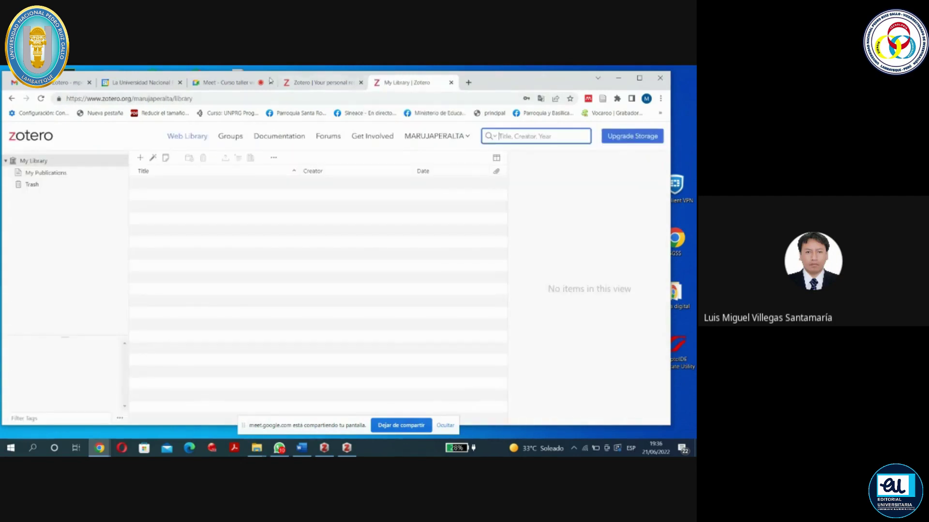
left_click(467, 83)
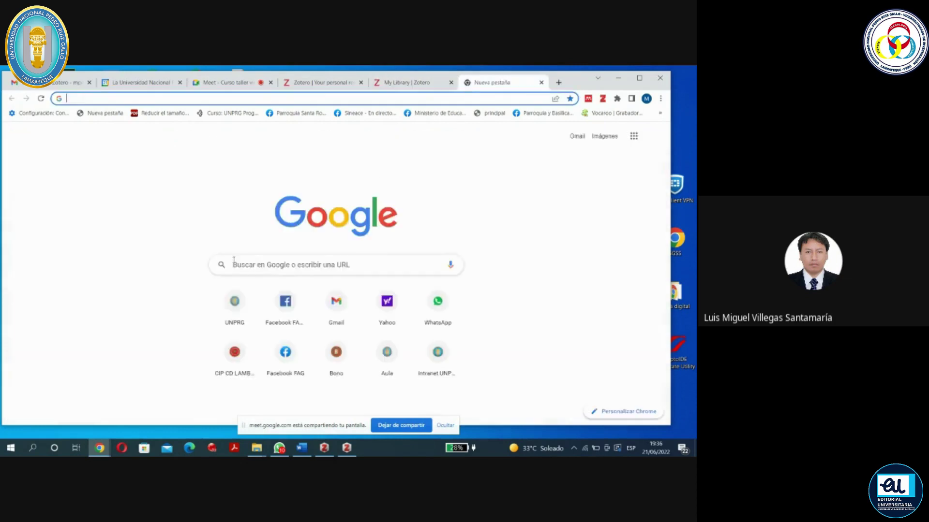
Search Google for 'gestion universidad empresa', open the Dialnet result and save it to Zotero
left_click(238, 265)
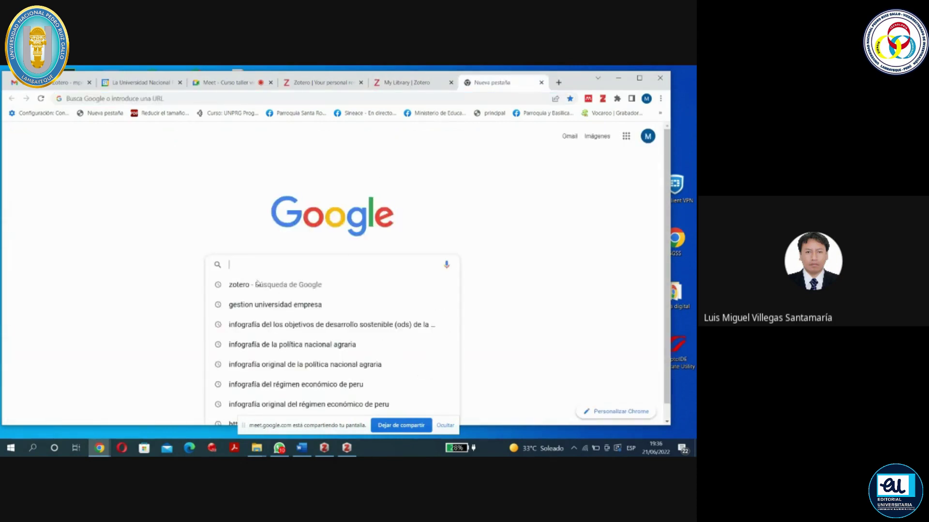
left_click(275, 305)
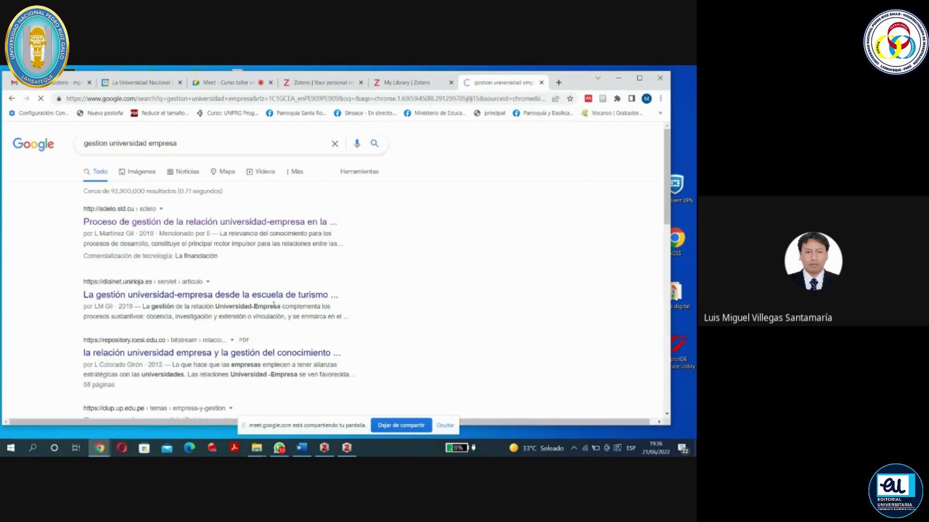
scroll(189, 251, "down", 2)
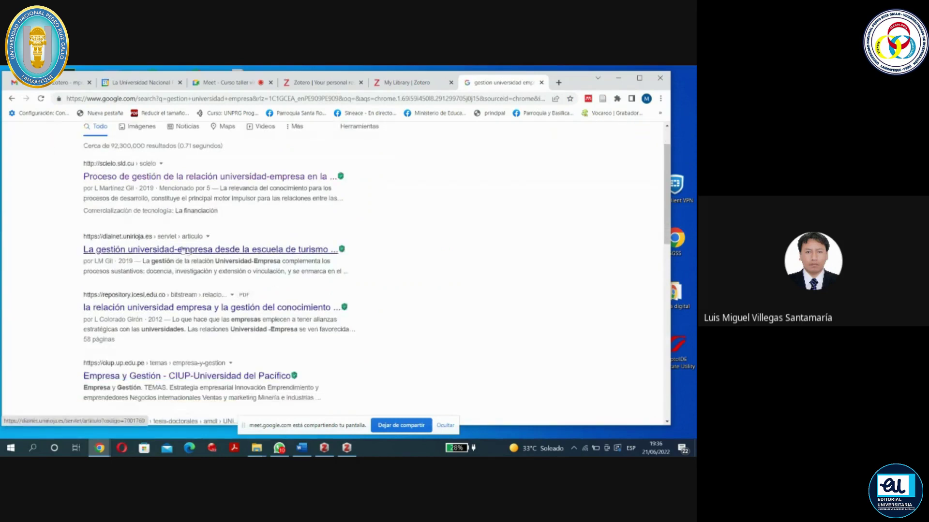
left_click(183, 250)
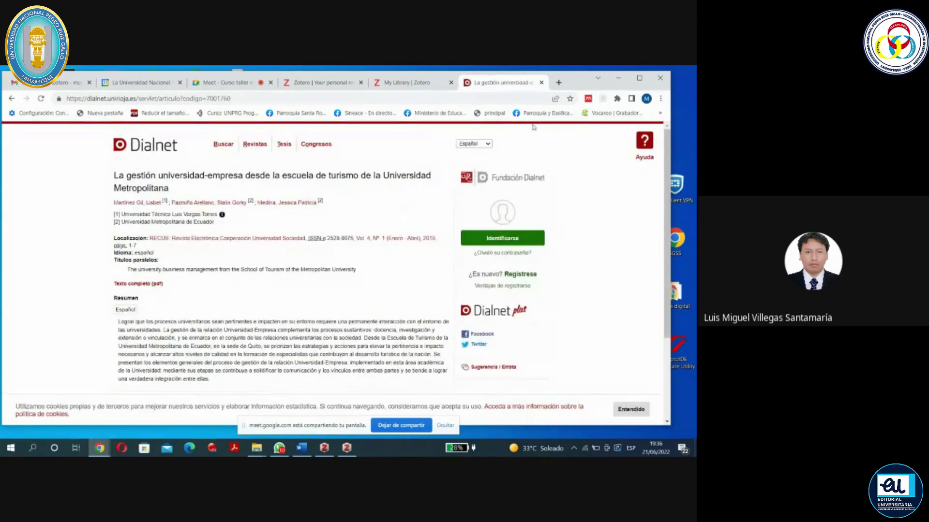
left_click(603, 100)
Tick all the listed references in the Zotero Item Selector and close it
left_click(348, 451)
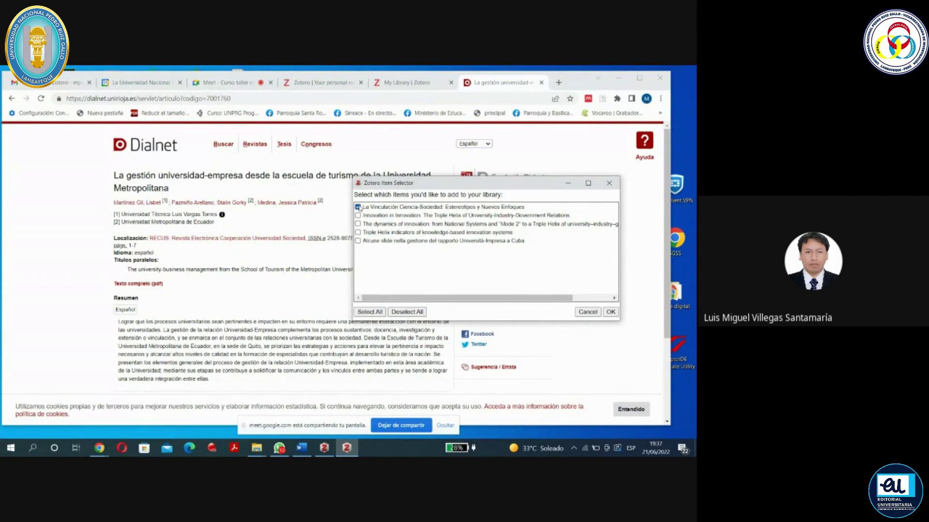
left_click(358, 215)
left_click(371, 312)
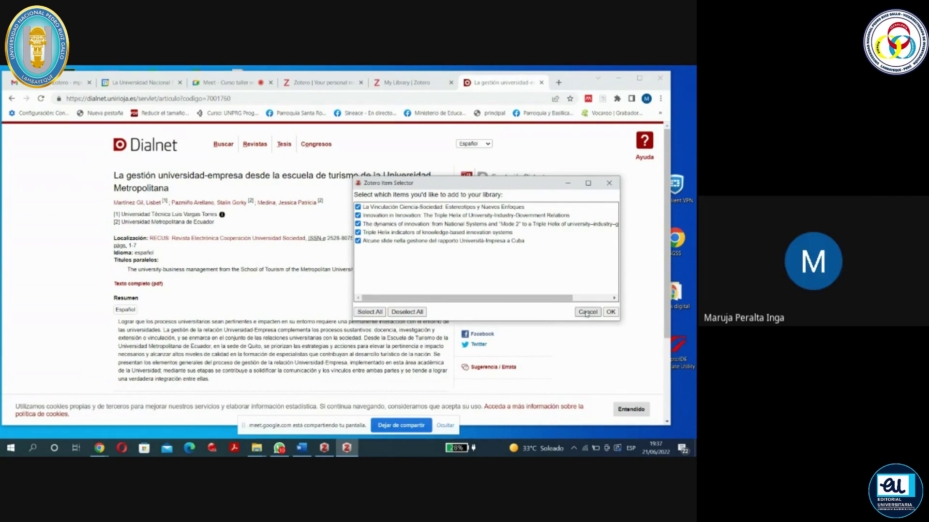
left_click(610, 312)
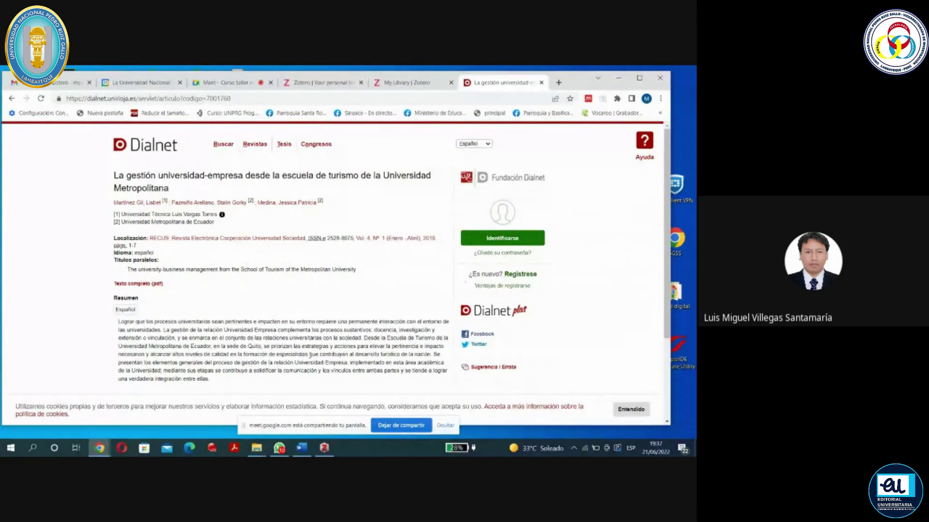
Maximize the Zotero library showing the Dialnet article, then bring the Tarea Word document forward
left_click(324, 448)
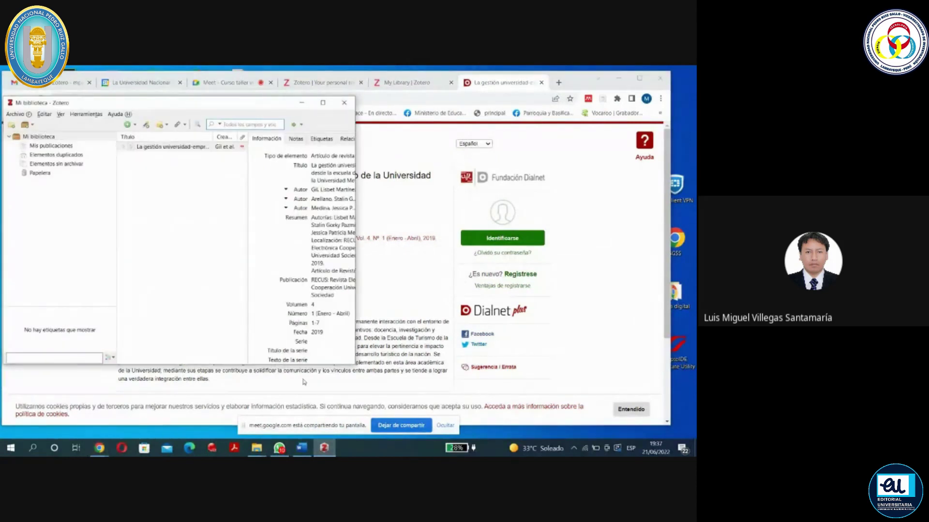
left_click(618, 78)
left_click(322, 102)
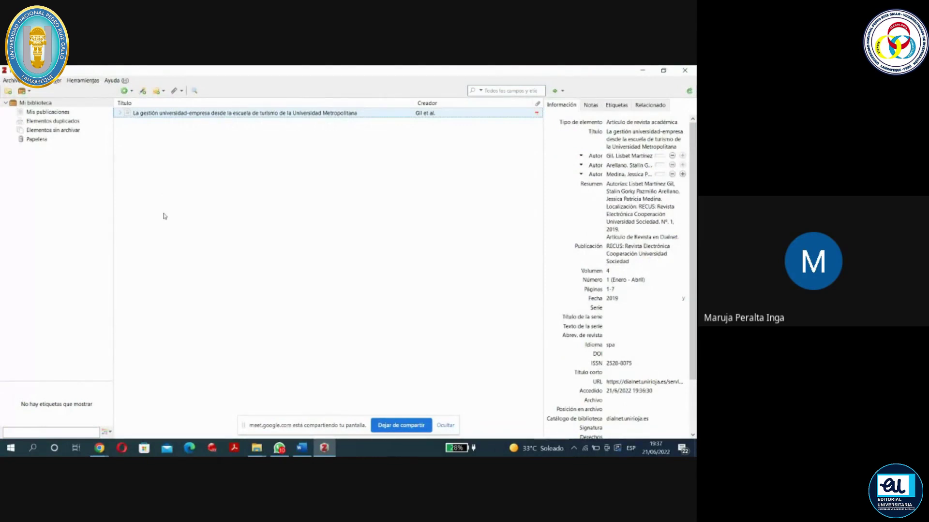
left_click(301, 448)
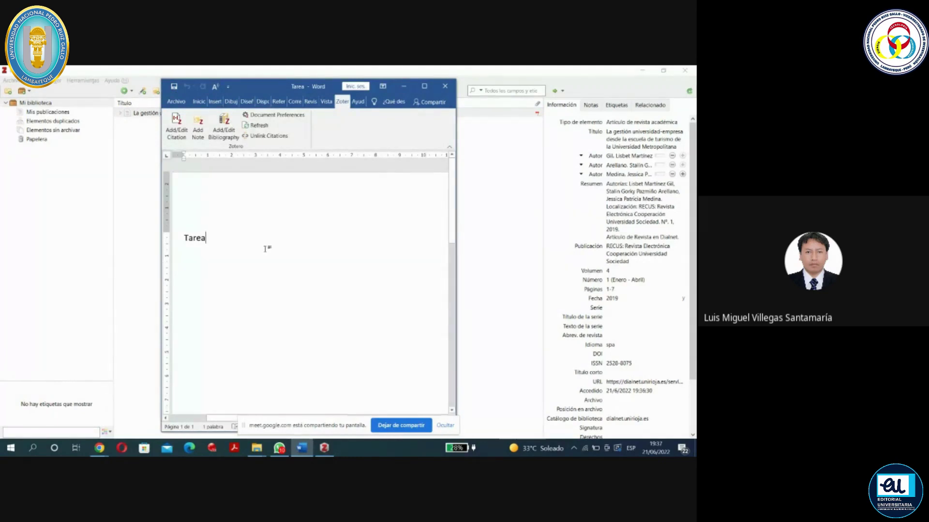
Try a Zotero citation in the maximized Tarea document, dismiss the integration error and close Word
key("super+Up")
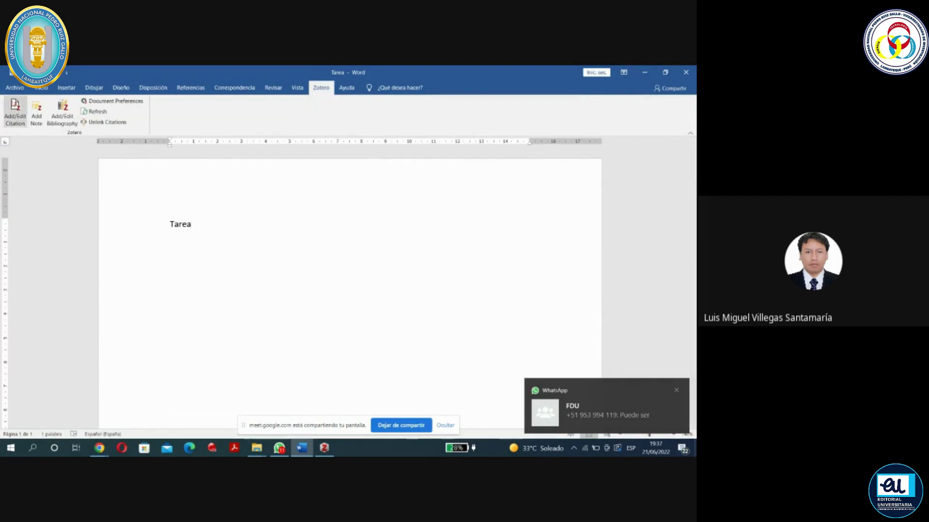
left_click(15, 111)
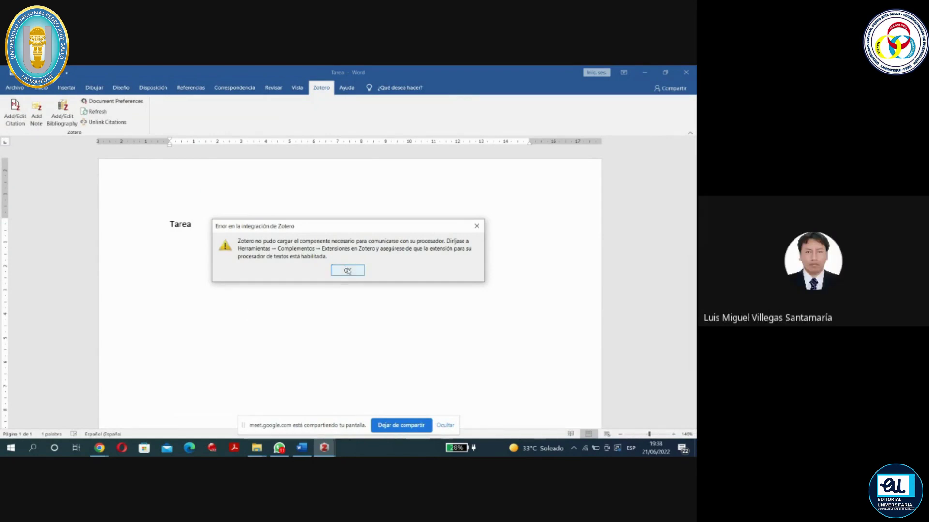
left_click(477, 226)
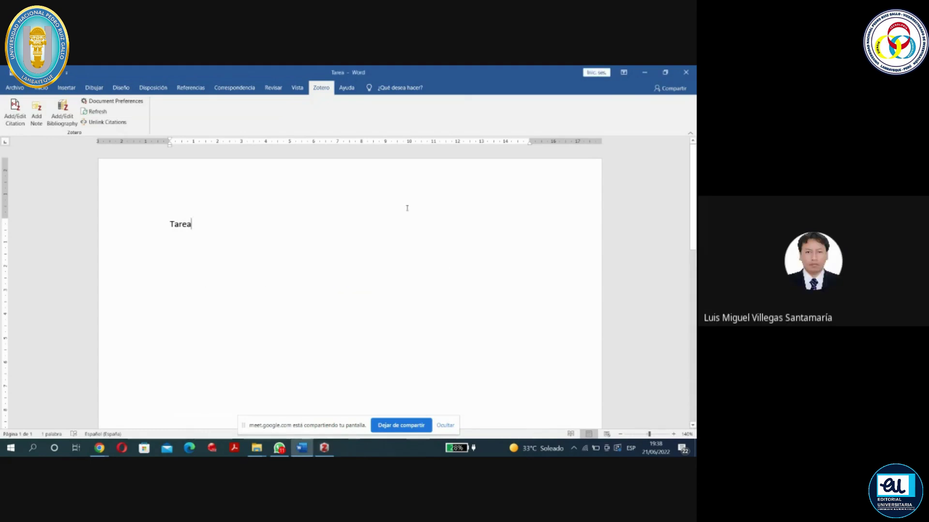
left_click(665, 72)
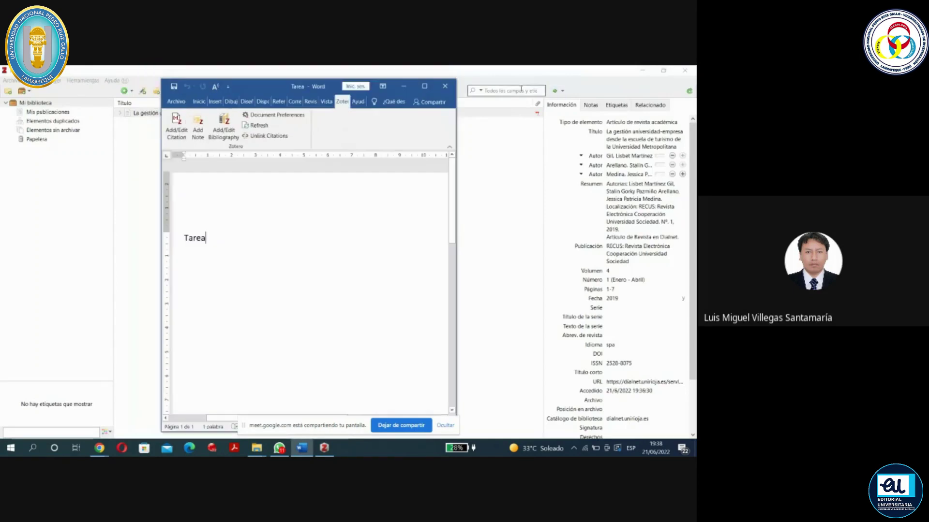
left_click(445, 86)
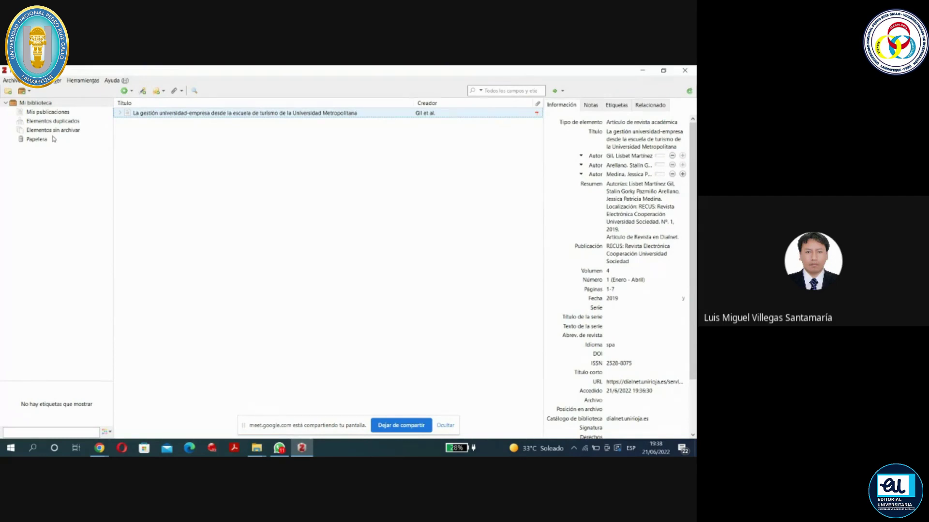
left_click(48, 81)
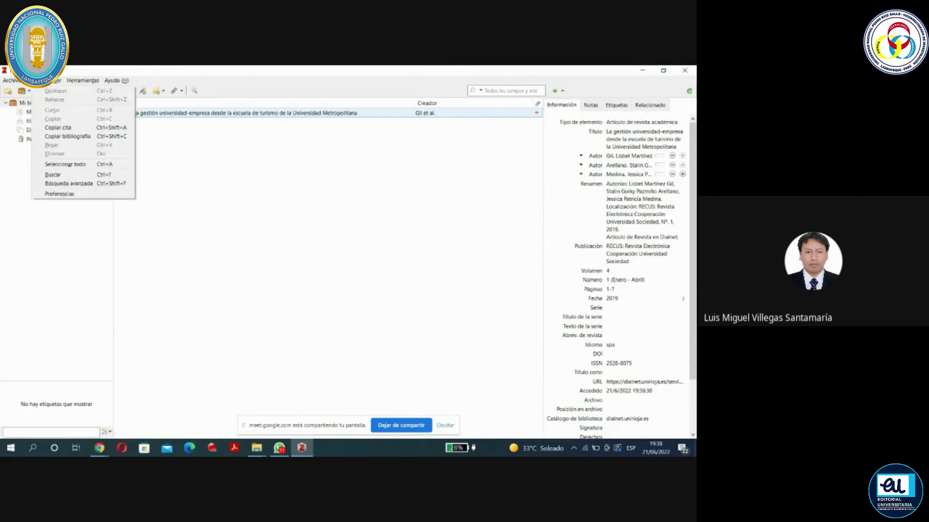
Enable the disabled word processor plugins under Zotero Preferences > Cite > Word Processors and restart Zotero
left_click(73, 195)
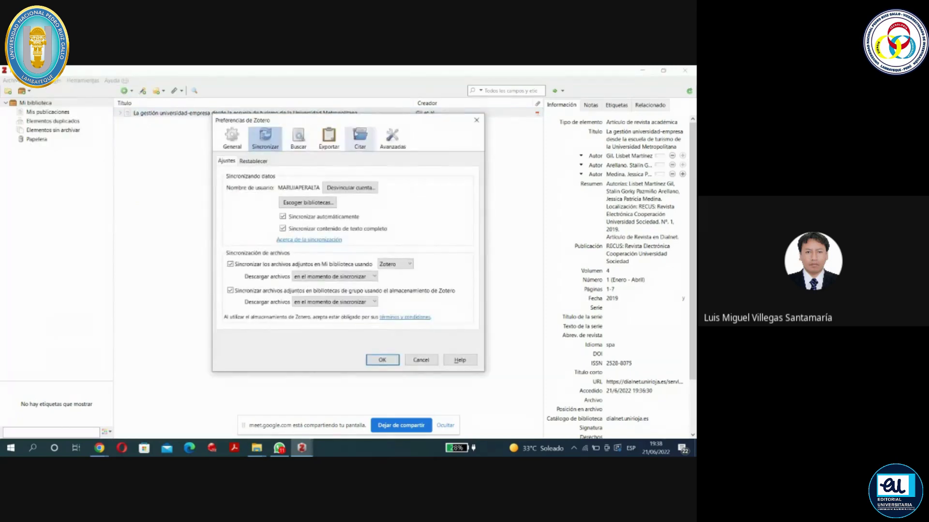
left_click(360, 135)
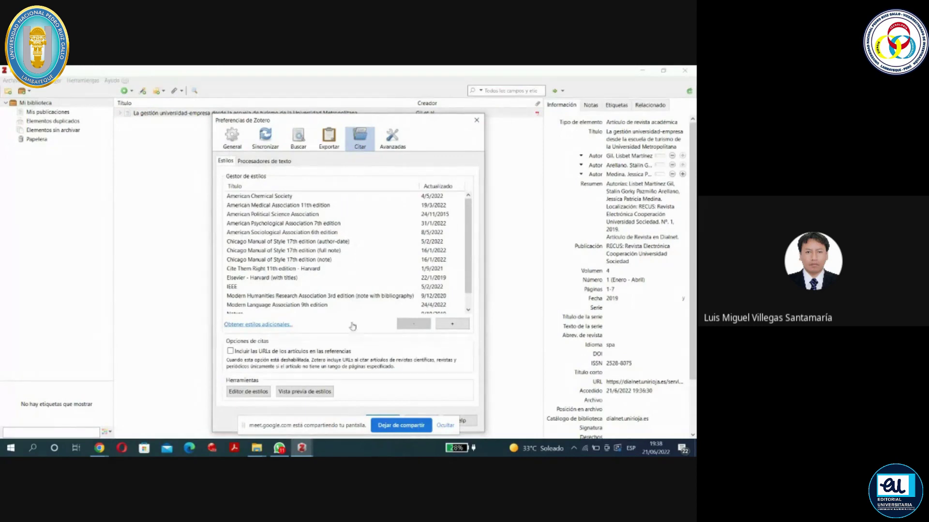
scroll(470, 265, "down", 1)
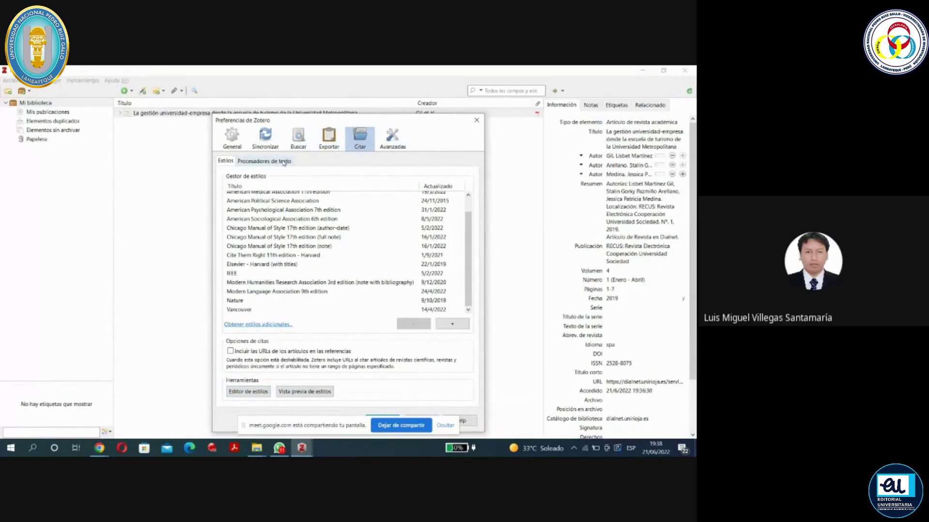
left_click(284, 162)
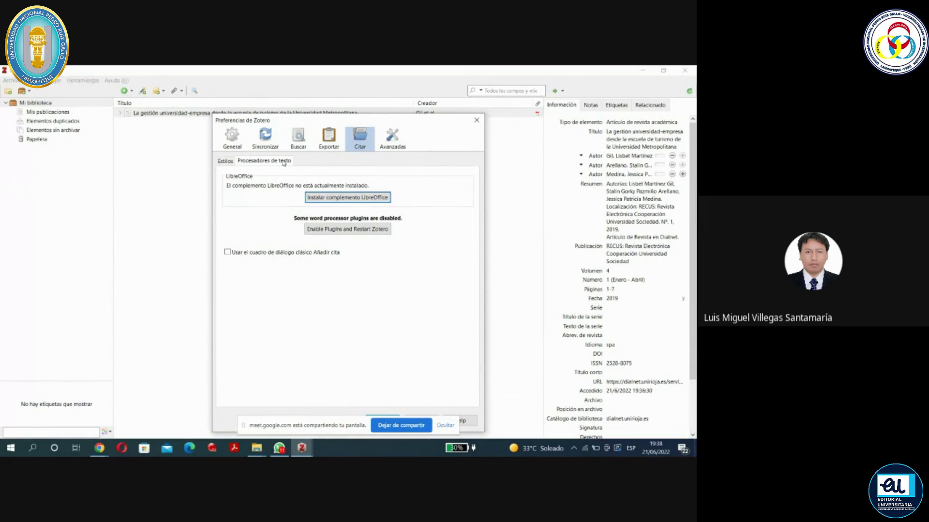
left_click(315, 203)
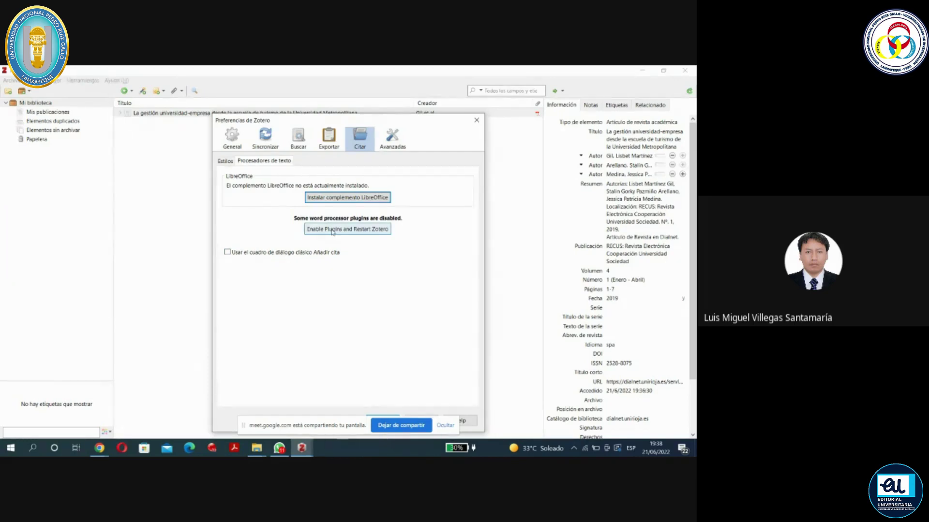
left_click(332, 231)
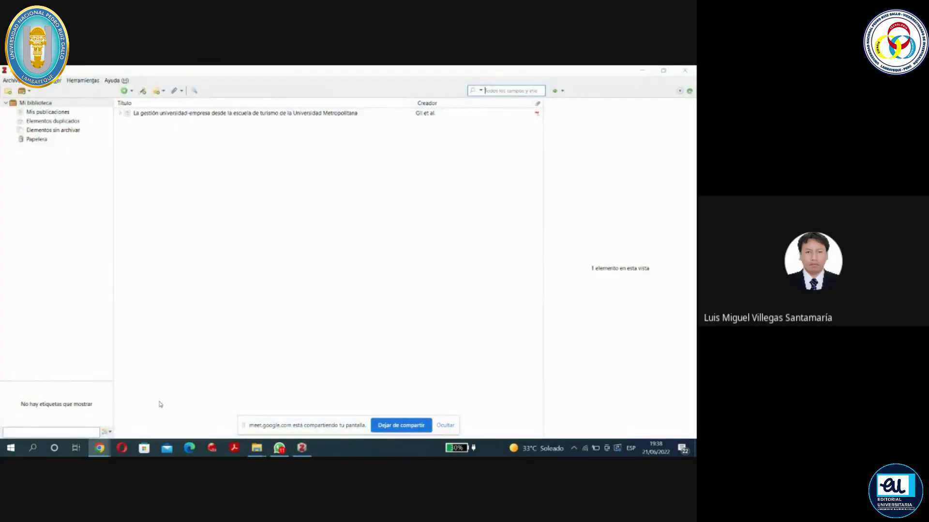
Move the Zotero window aside, open Tarea.docx from the desktop and maximize Word
left_click(537, 114)
left_click(664, 73)
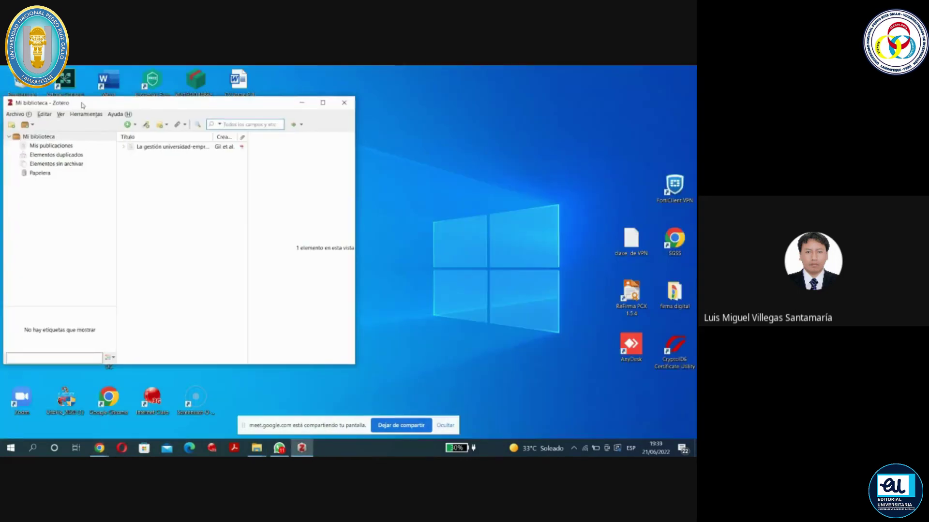
left_click_drag(116, 105, 364, 105)
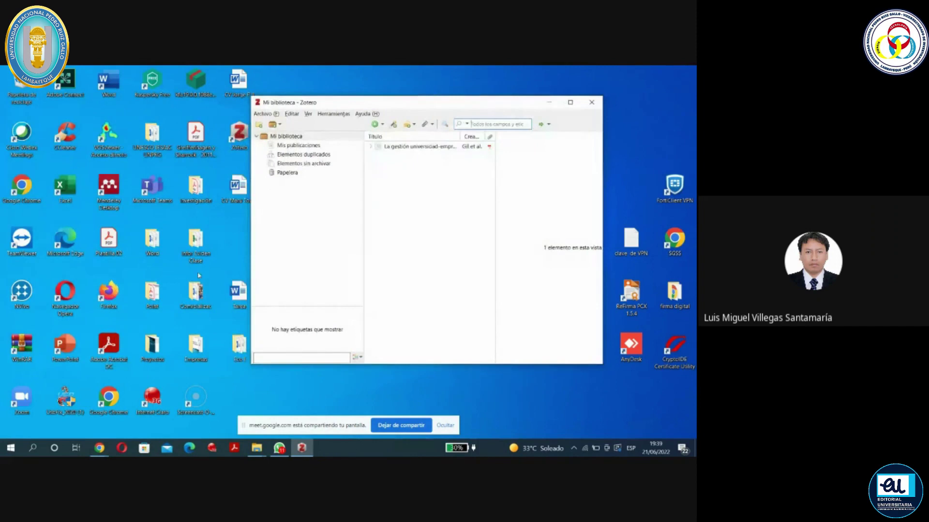
double_click(238, 293)
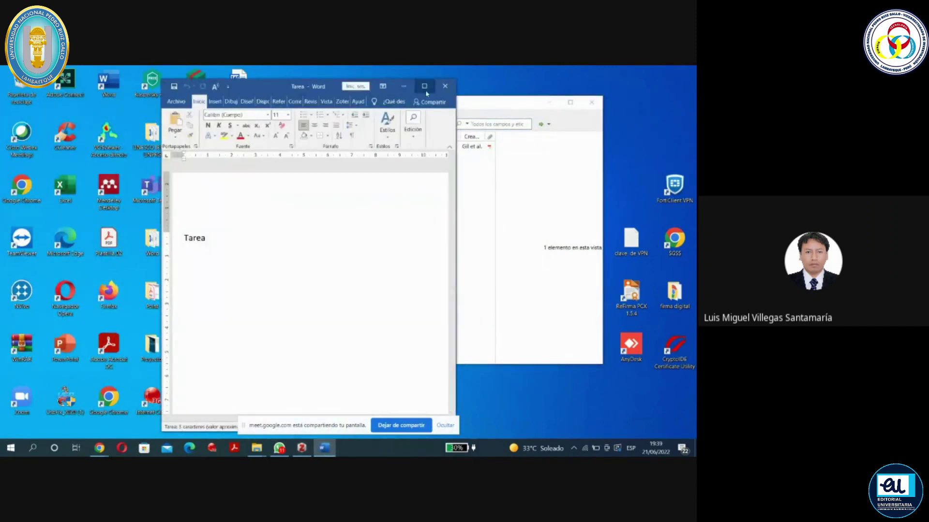
left_click(424, 86)
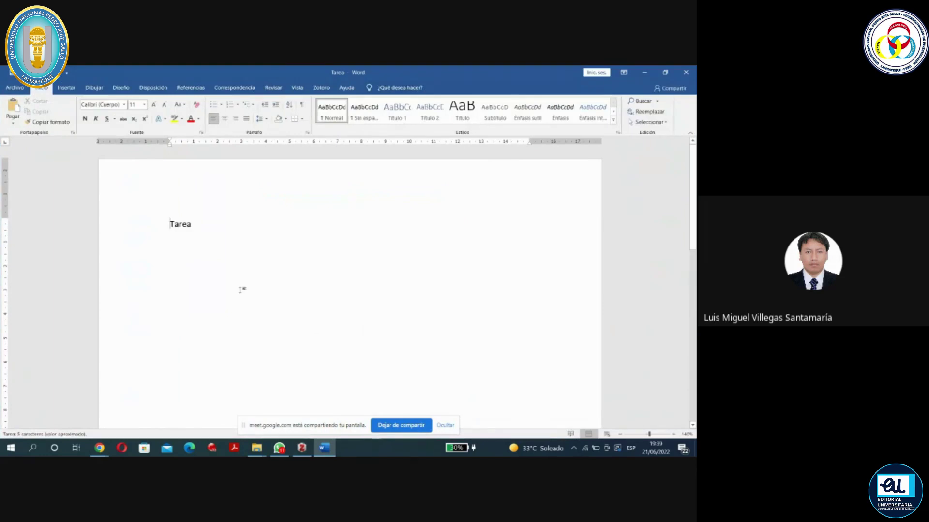
Start a Zotero citation after 'Tarea', choosing APA 7th edition as the document citation style
left_click(203, 226)
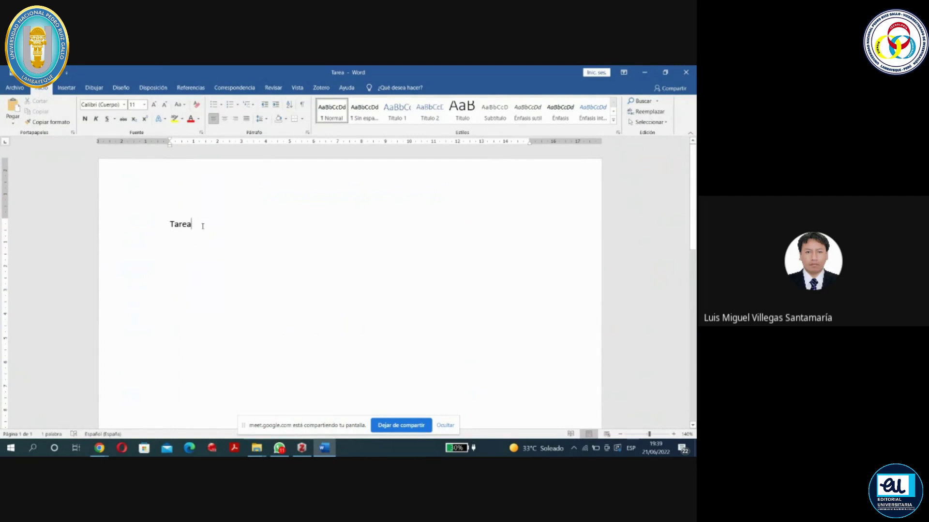
left_click(319, 89)
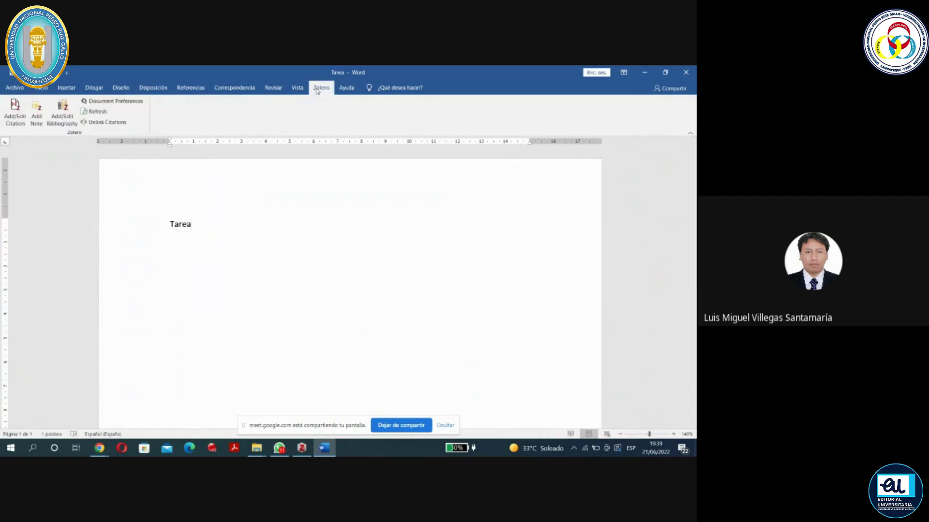
left_click(14, 112)
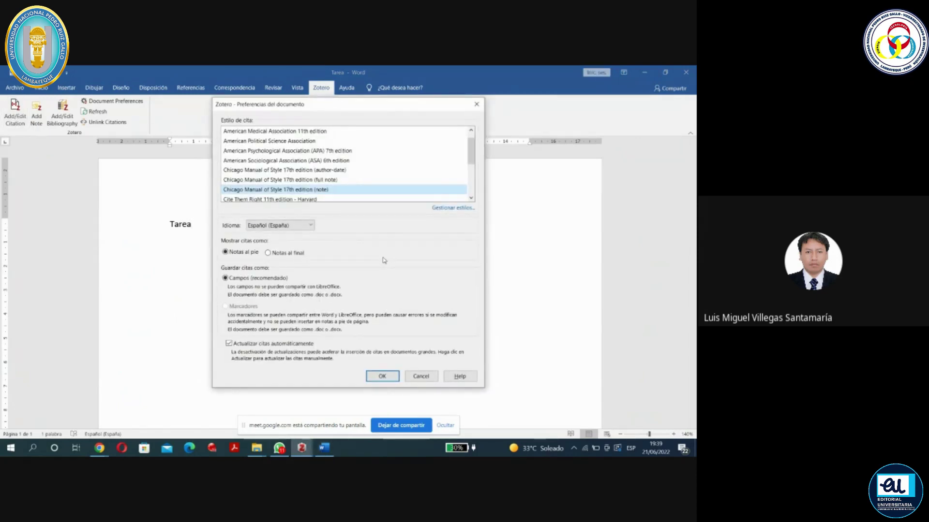
left_click(344, 151)
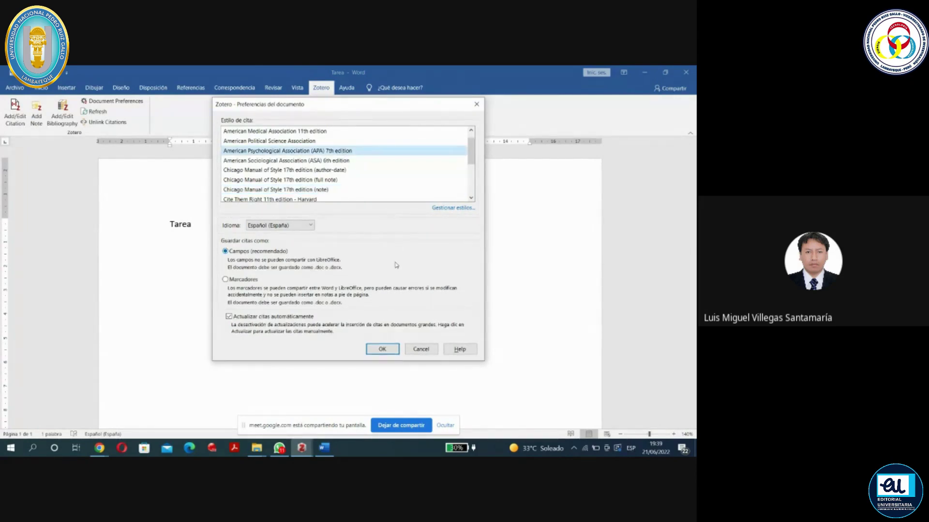
left_click(382, 349)
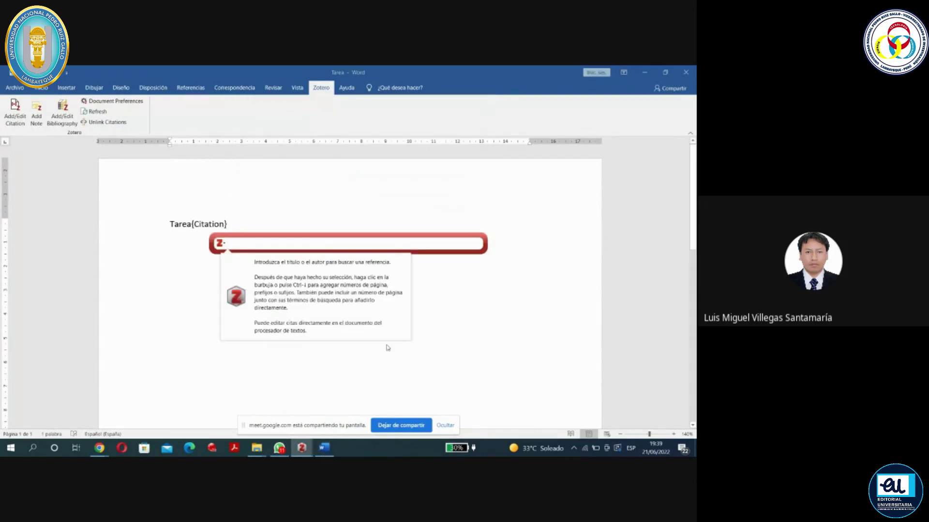
Insert the citation (Gil et al., 2019) after Tarea via the classic picker, then shrink Word
left_click(225, 246)
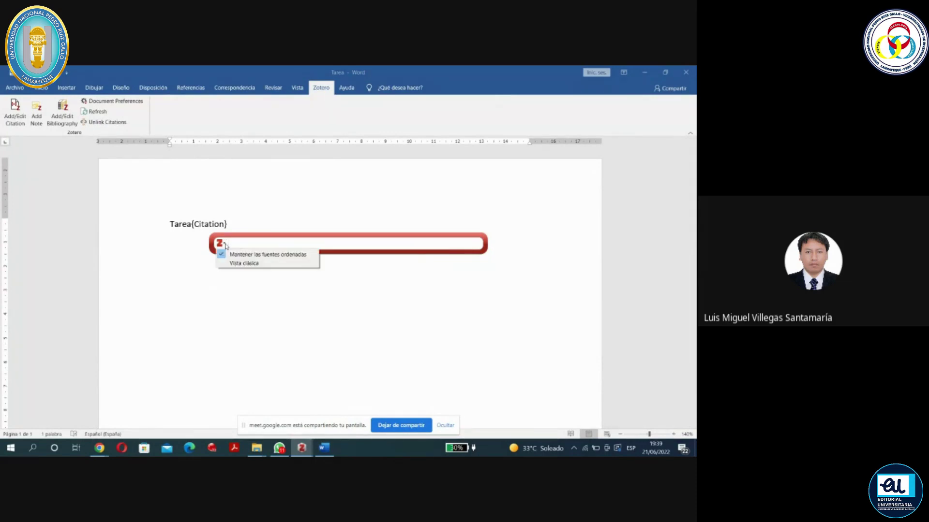
left_click(238, 264)
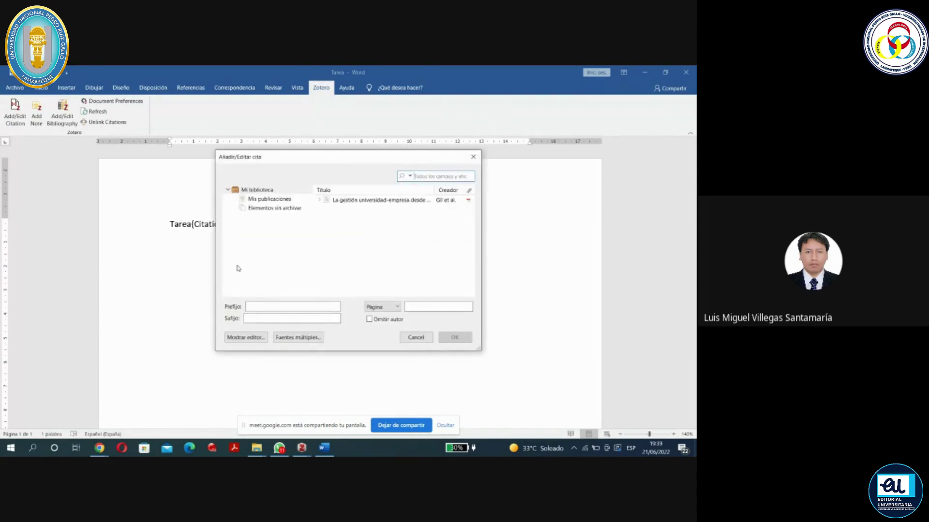
left_click(359, 202)
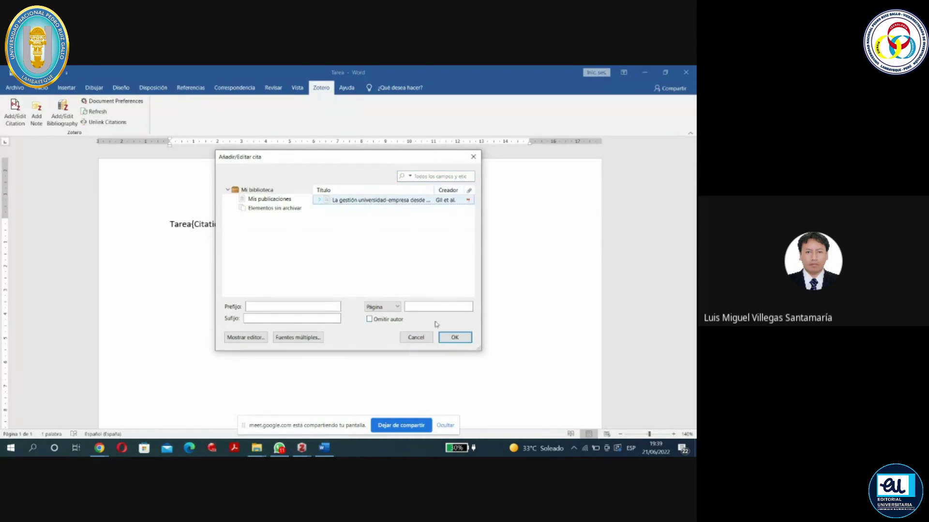
left_click(454, 337)
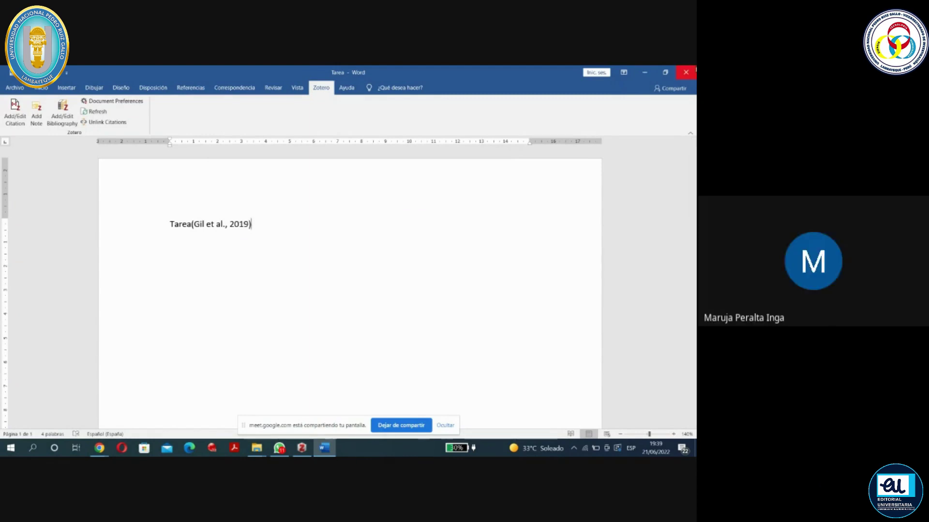
left_click(666, 73)
left_click_drag(310, 88, 161, 88)
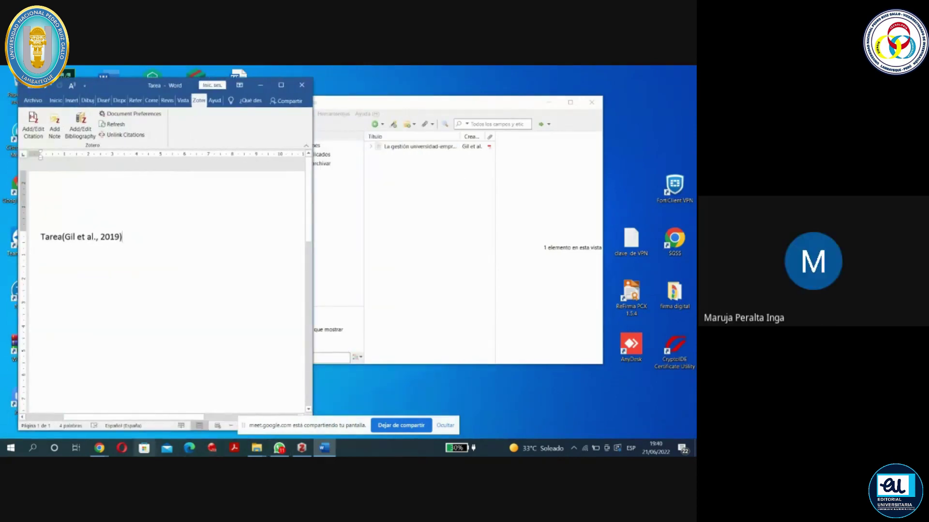
Switch between the Chrome and Word windows to bring the Google Meet call back to the front
mouse_move(101, 449)
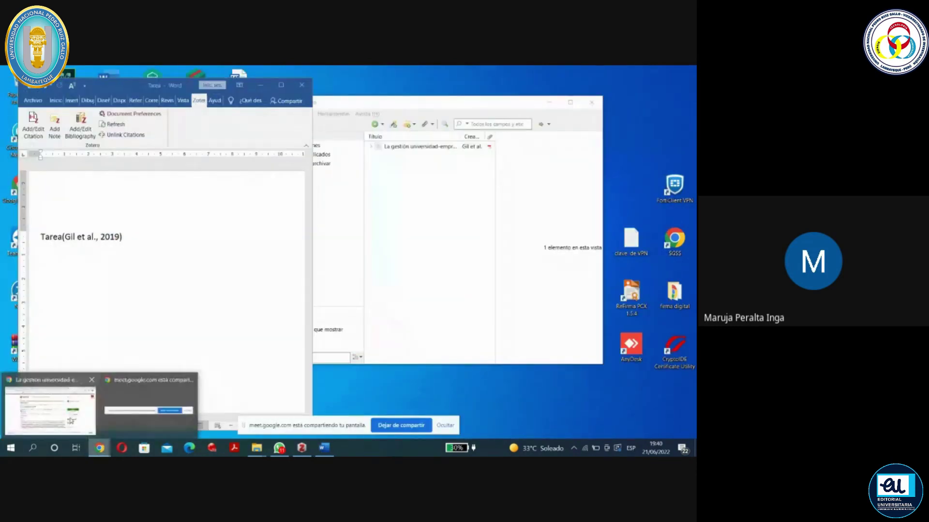
left_click(71, 421)
left_click(227, 82)
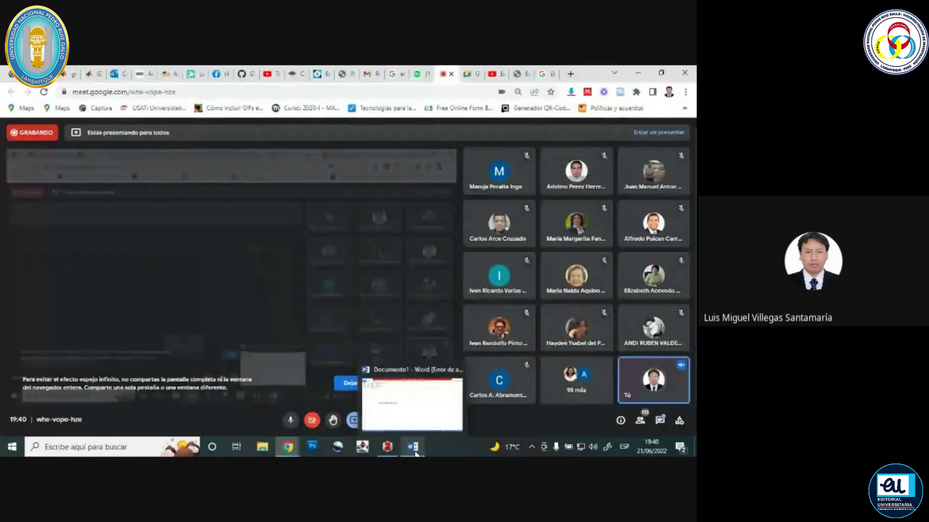
left_click(414, 451)
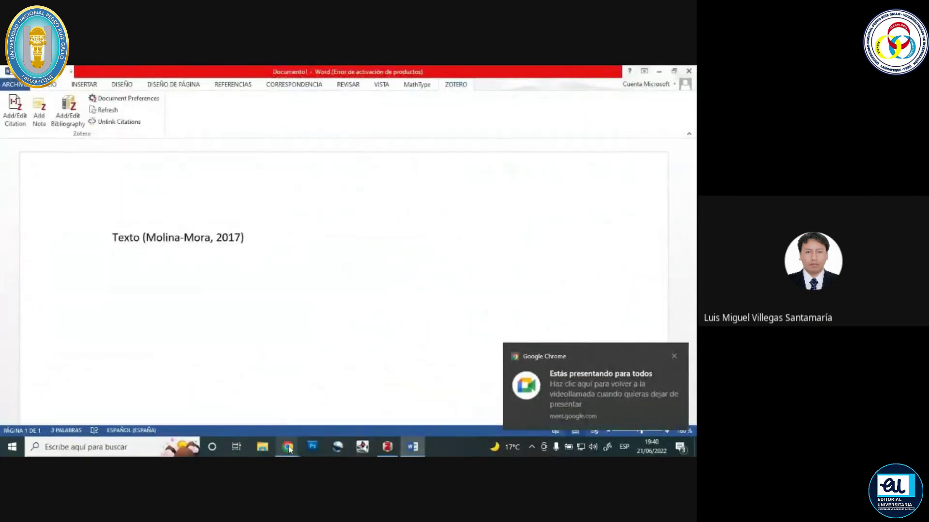
mouse_move(288, 449)
left_click(215, 407)
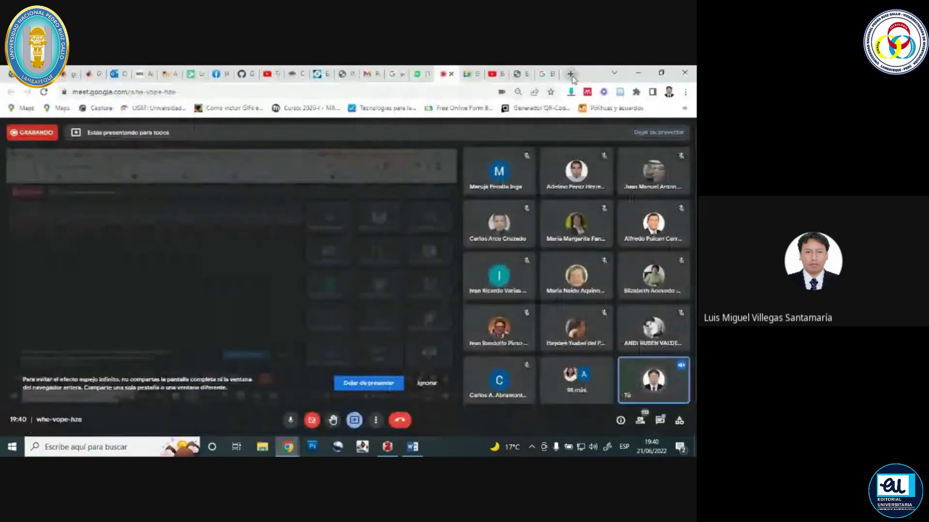
Search Google for 'modelos de regresion multiple' in a new tab
left_click(570, 74)
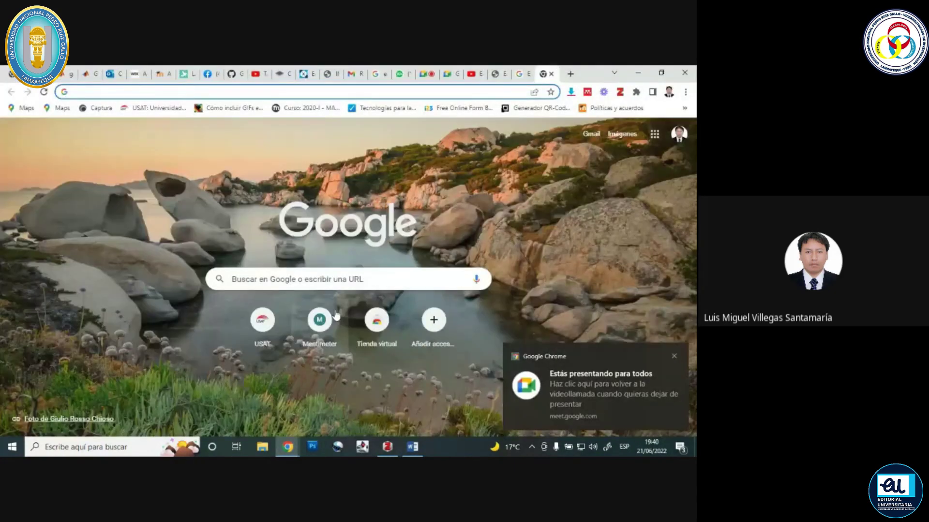
left_click(331, 279)
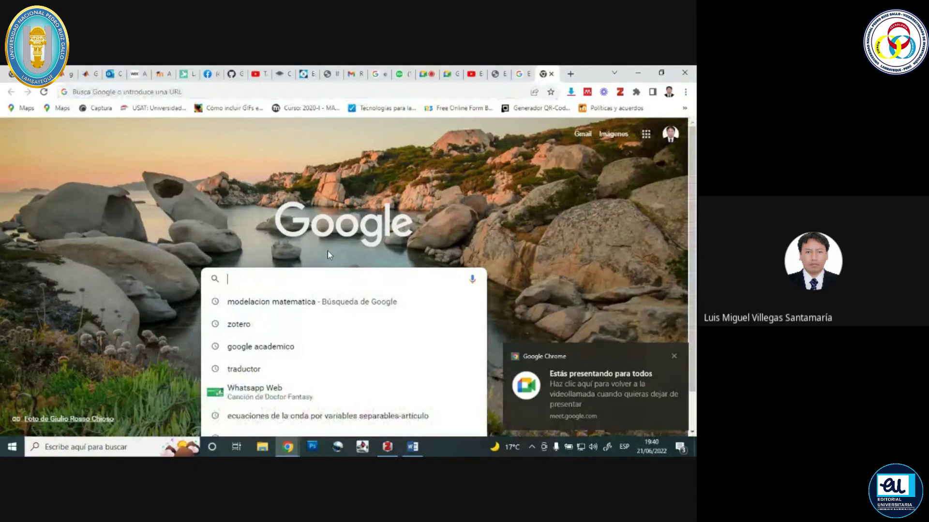
type("modelosde")
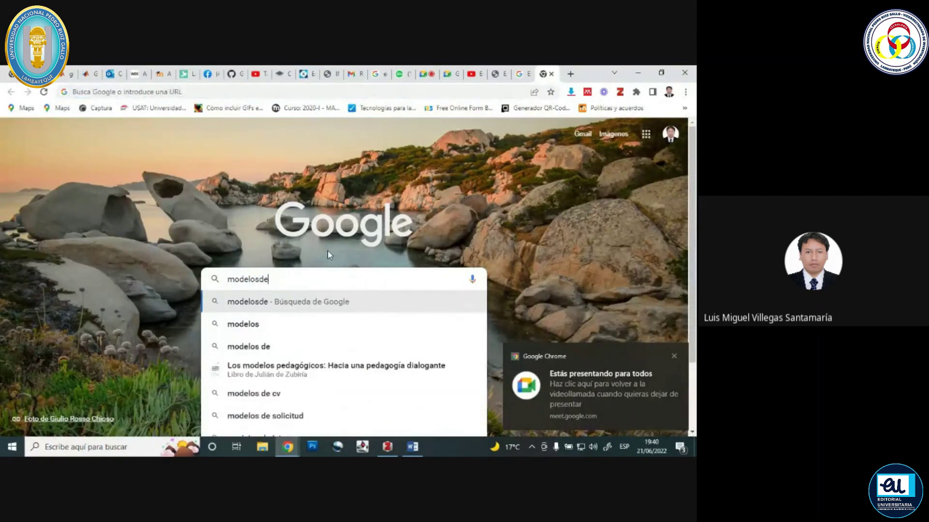
key("BackSpace")
key("BackSpace")
type("de regresion")
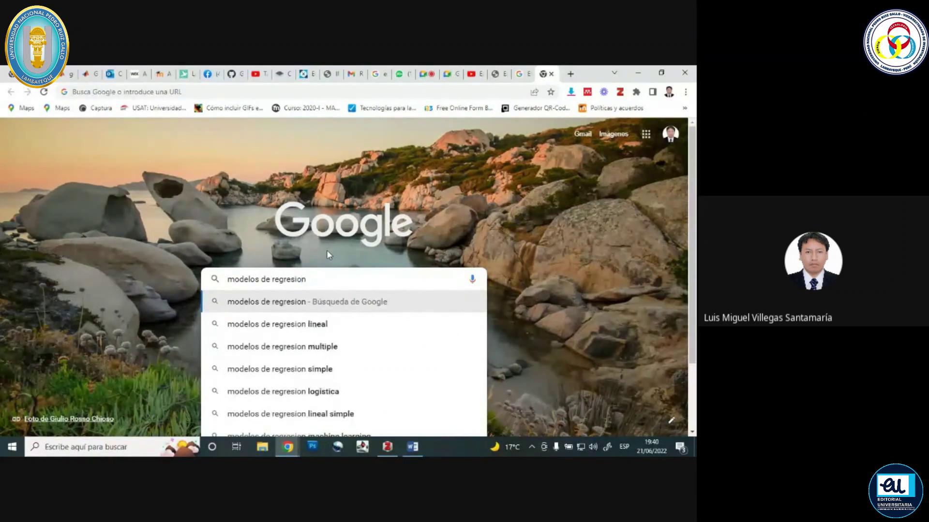
key("Down")
key("Down")
key("Return")
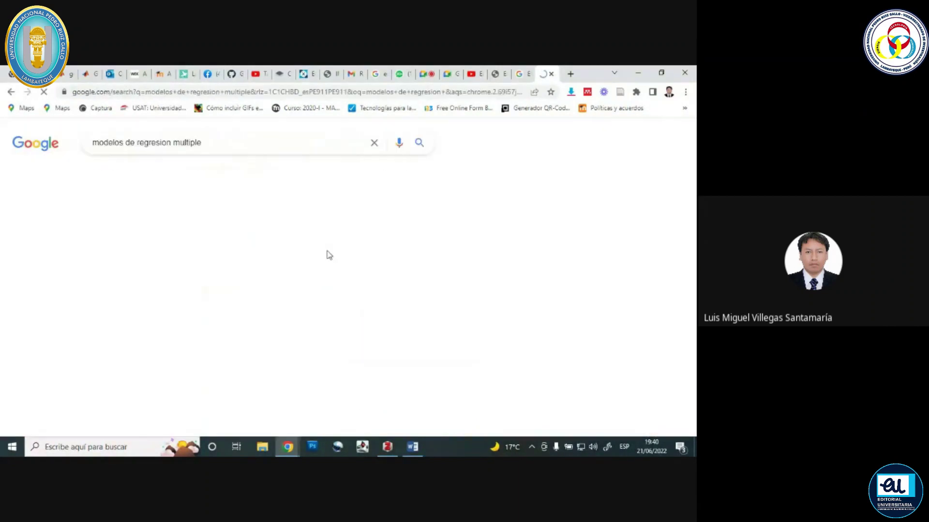
scroll(286, 269, "down", 4)
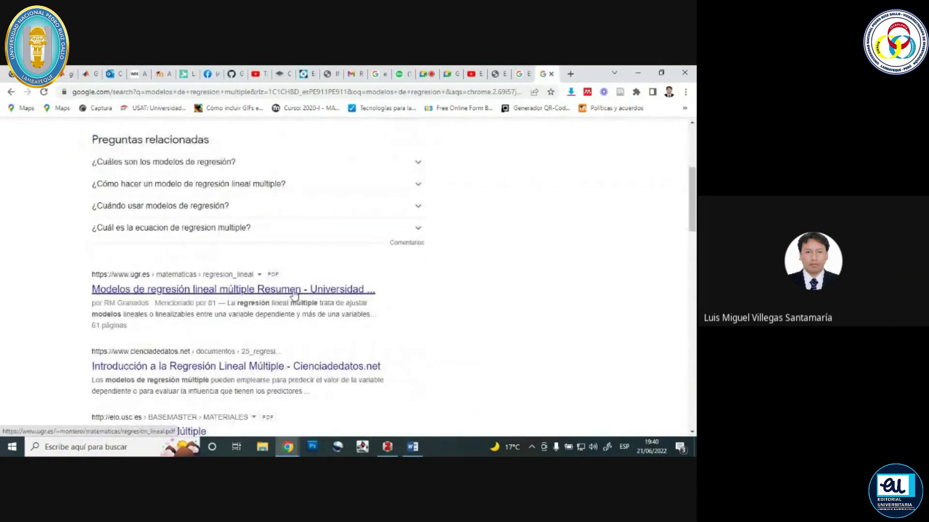
Open the 61-page UGR regression PDF and send regresion_lineal.pdf to Mi biblioteca via Zotero Connector
left_click(295, 289)
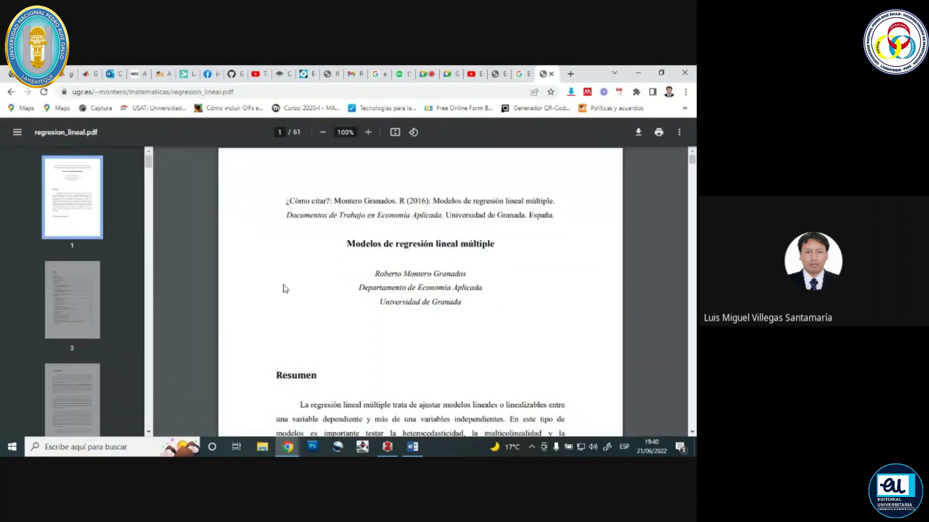
scroll(414, 292, "down", 1)
scroll(415, 292, "up", 1)
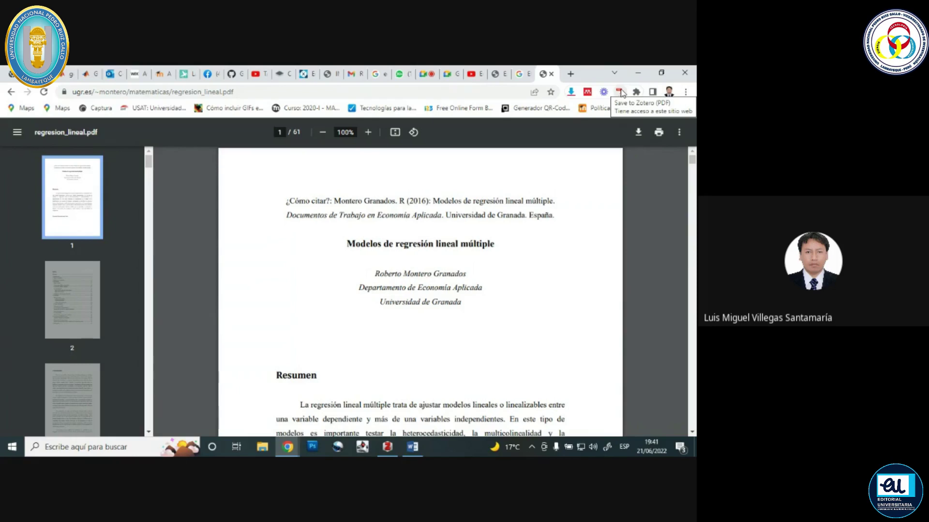
left_click(620, 92)
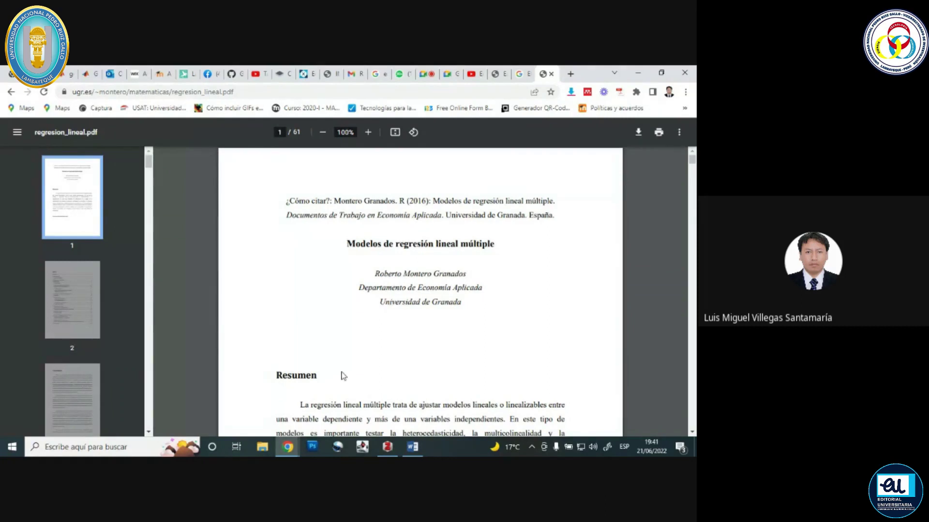
left_click(386, 449)
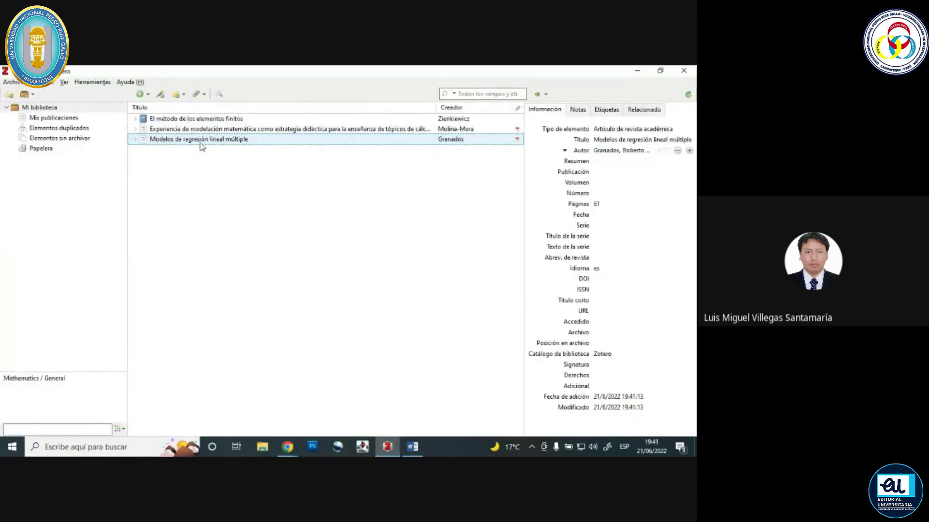
left_click(135, 139)
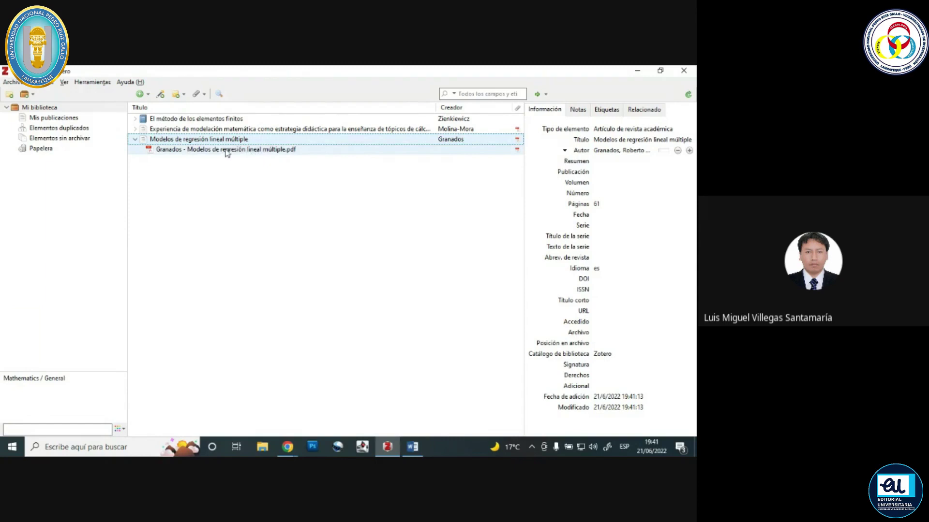
left_click(136, 140)
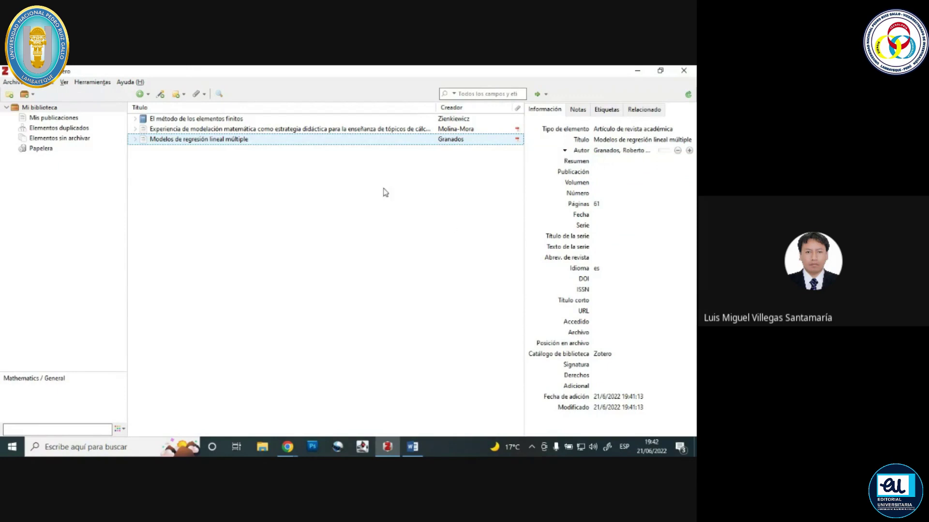
Type 'Texto' and cite 'Modelos de regresión lineal múltiple' after it, giving (Granados, s. f.)
left_click(412, 448)
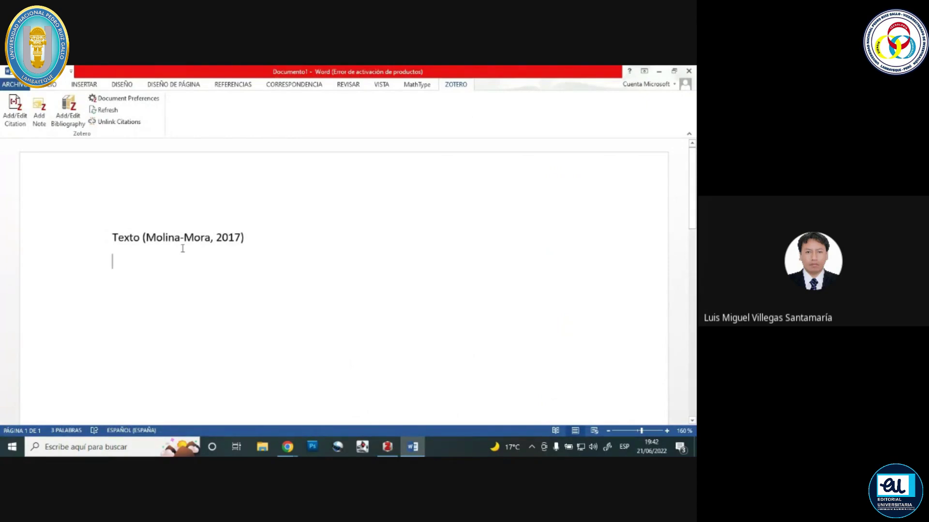
type("Texto")
left_click(16, 123)
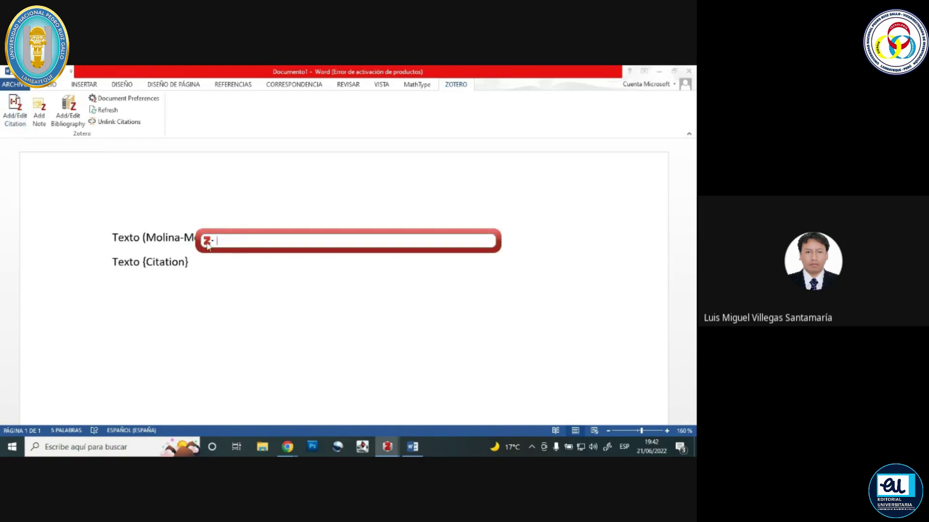
left_click(211, 243)
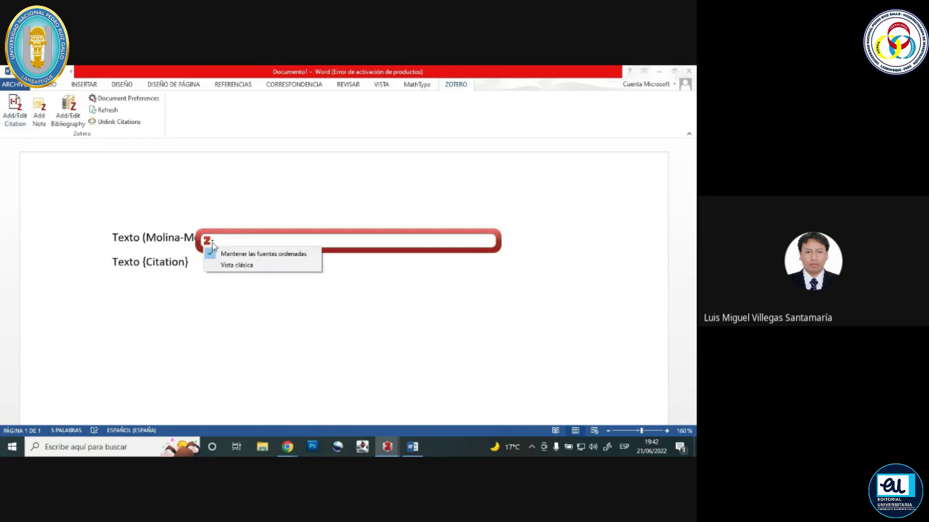
left_click(238, 266)
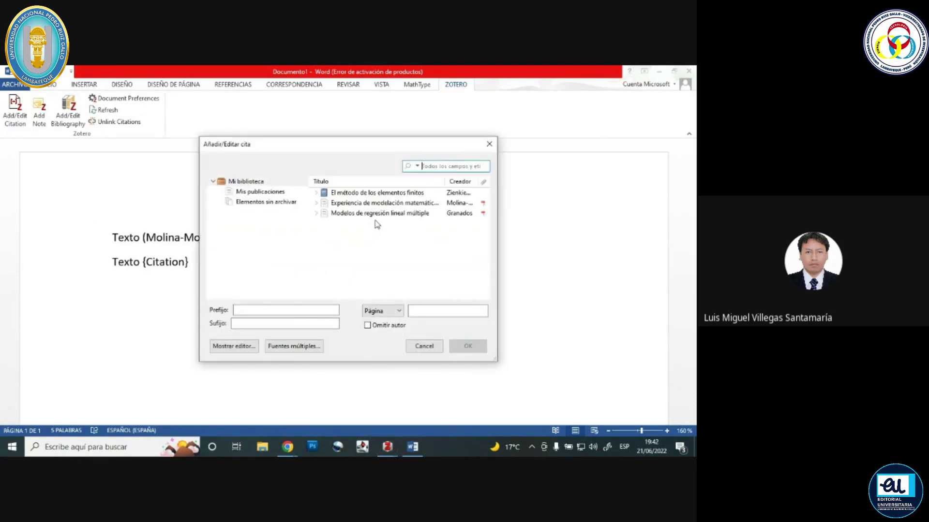
left_click(376, 216)
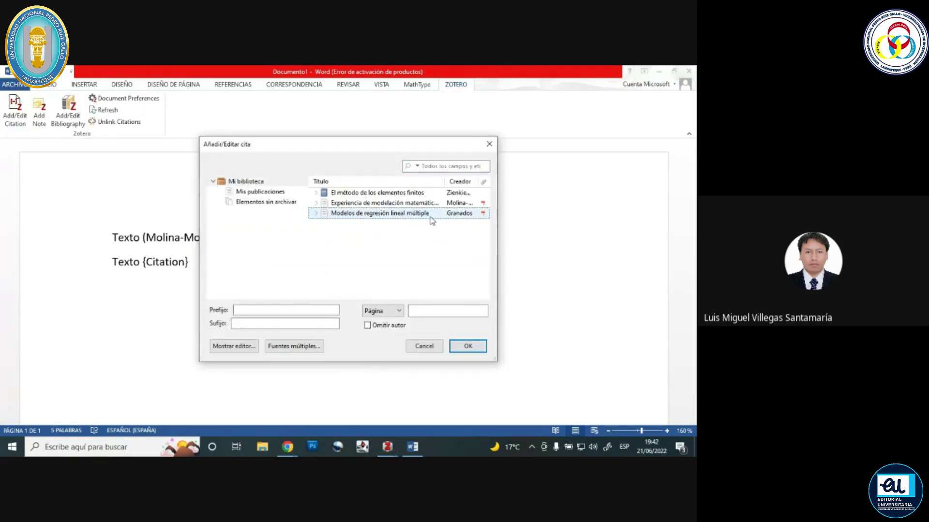
left_click(468, 346)
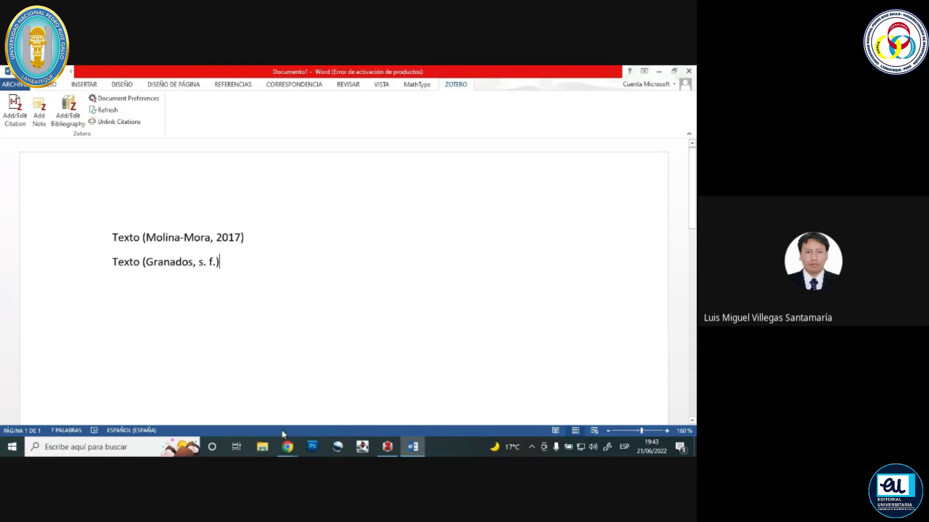
left_click(288, 446)
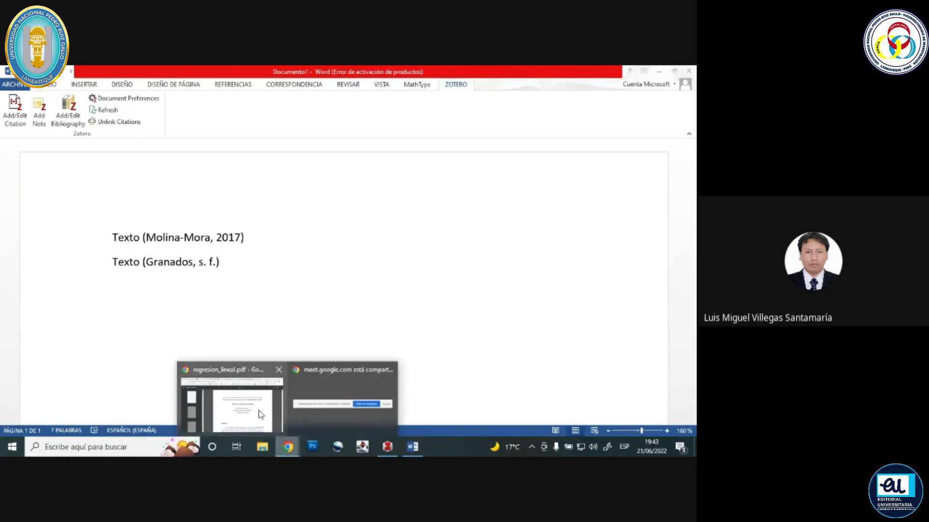
In a new tab, Google 'biblioteca concytec' and open the Biblioteca Virtual CONCYTEC site
left_click(260, 414)
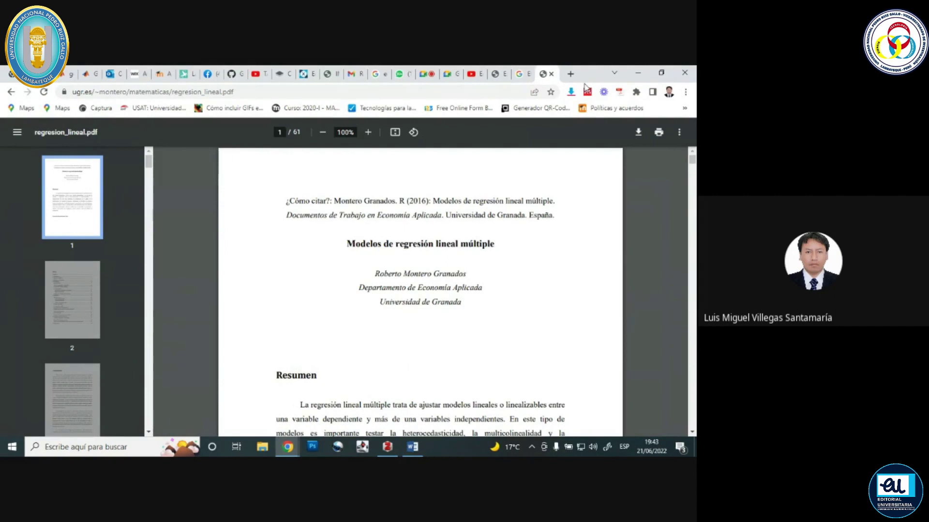
left_click(571, 74)
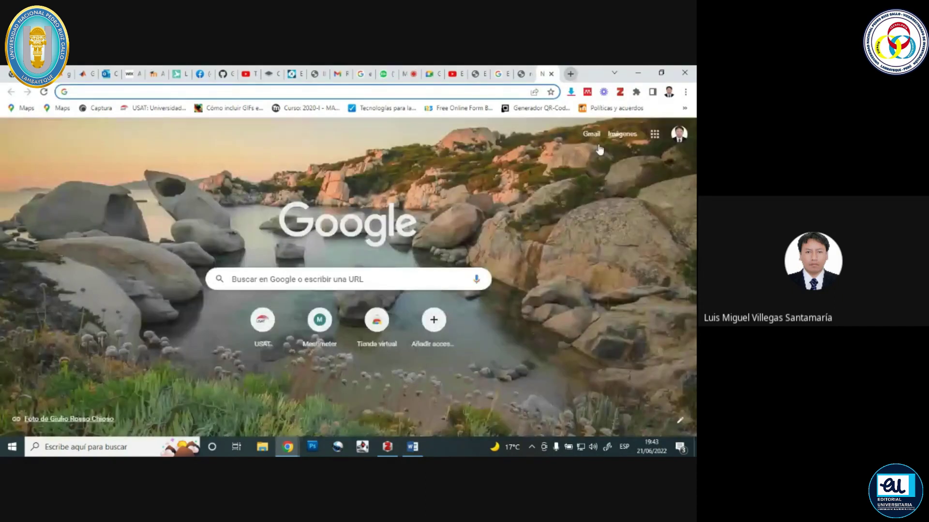
left_click(291, 280)
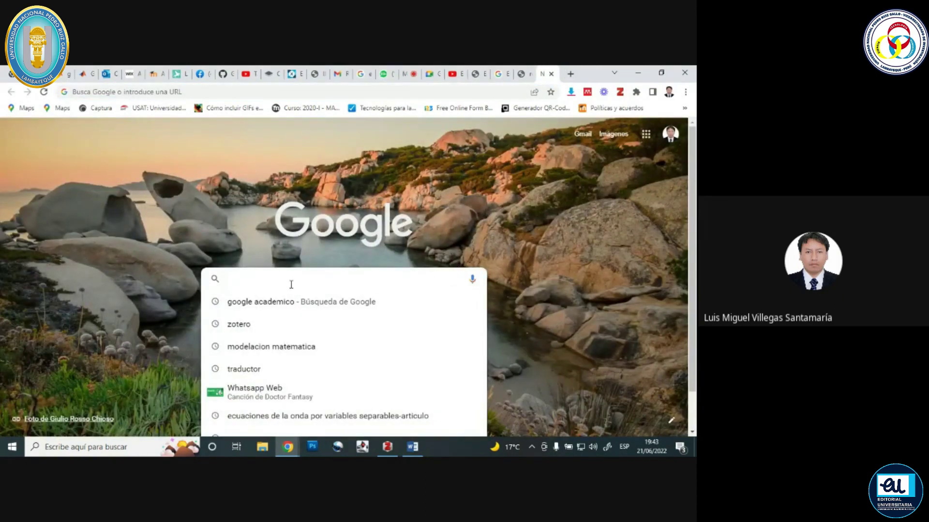
type("bi")
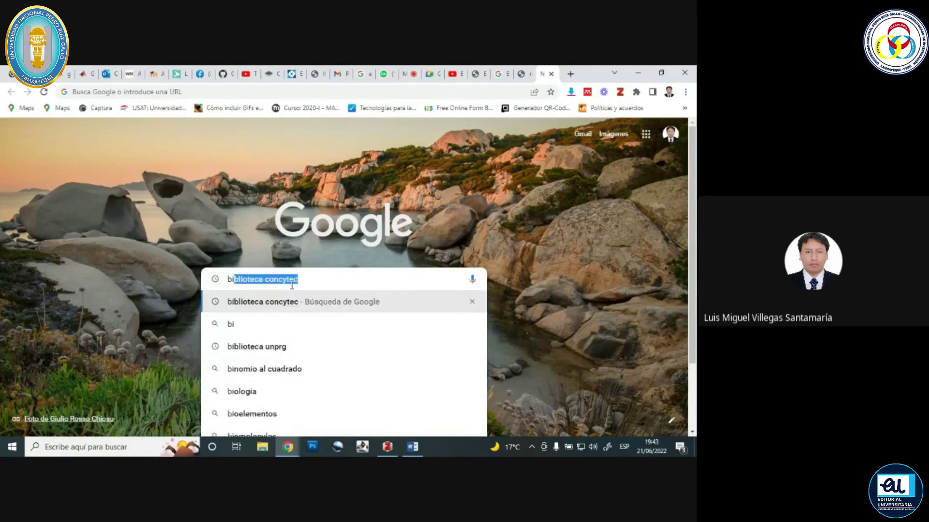
left_click(284, 303)
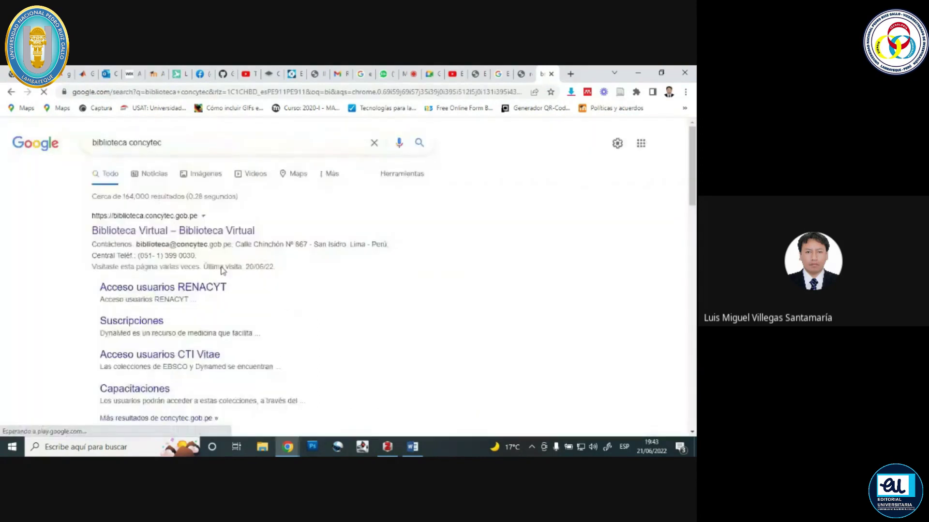
left_click(226, 232)
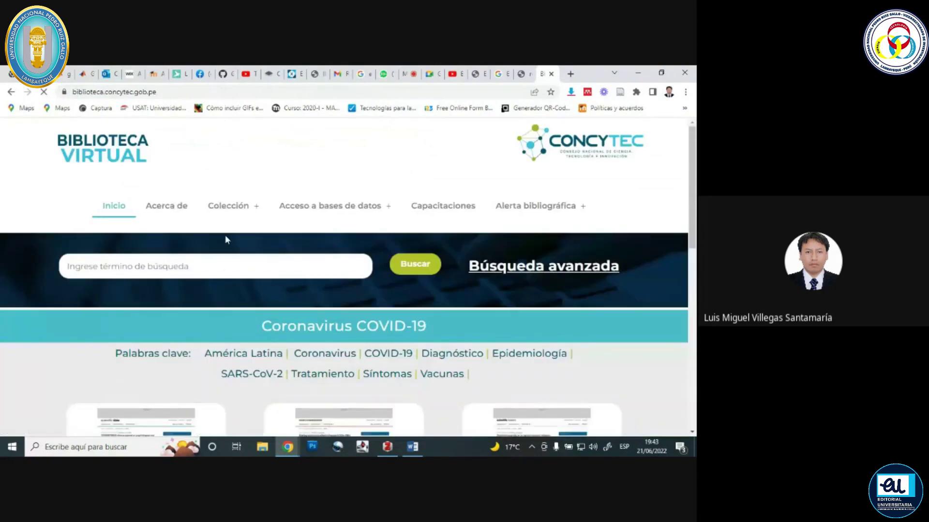
Search the virtual library for 'covid 19'
left_click(230, 272)
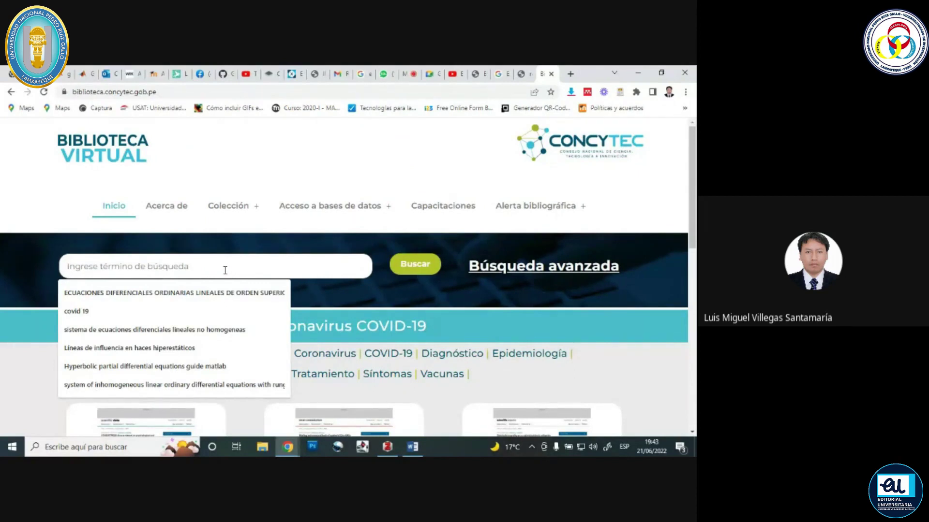
type("modelos")
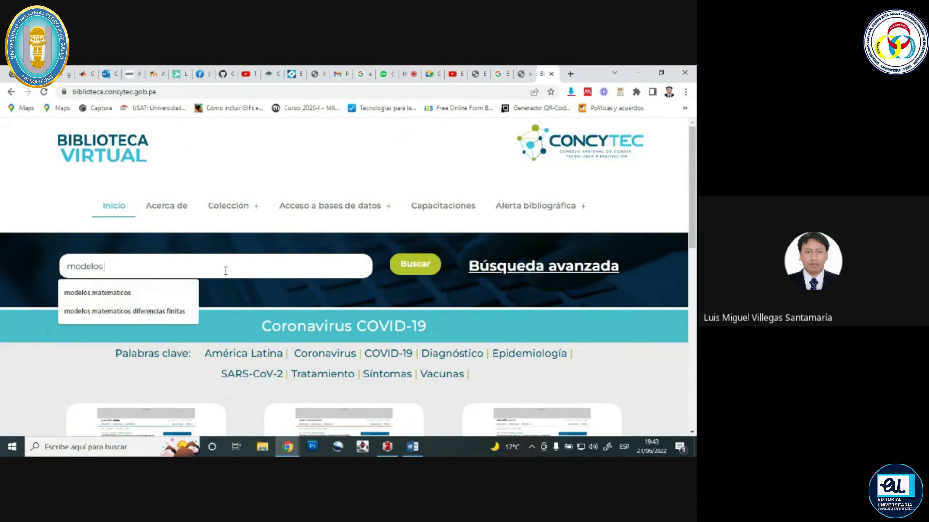
key("BackSpace")
key("BackSpace")
key("BackSpace")
key("BackSpace")
key("BackSpace")
key("BackSpace")
key("BackSpace")
key("BackSpace")
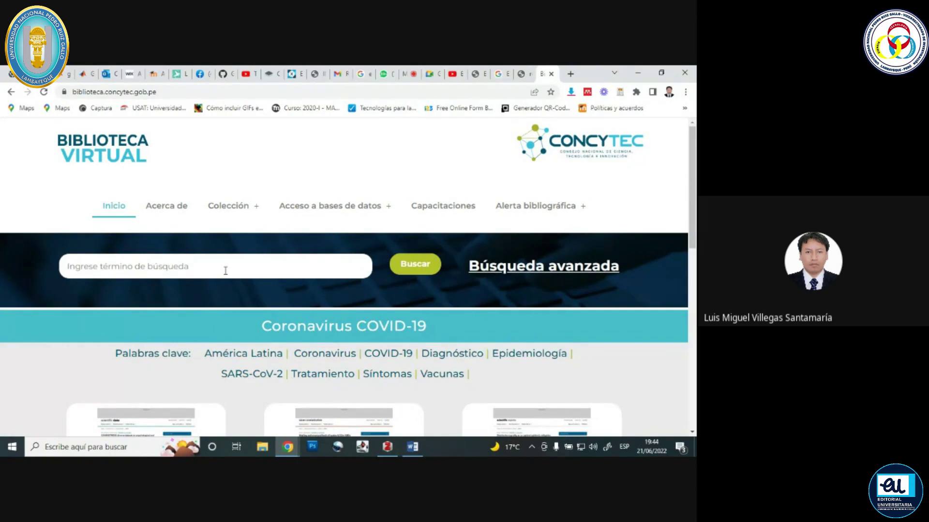
type("covid")
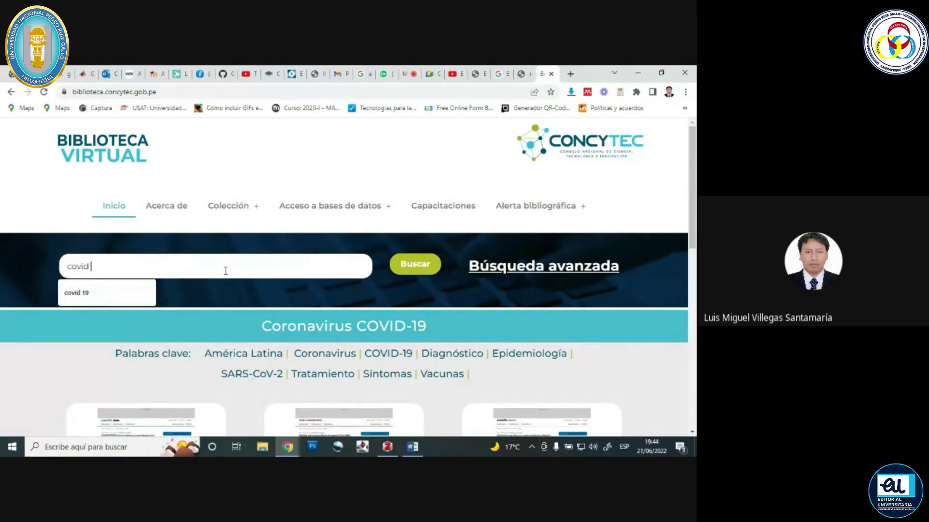
type(" 19")
key("Return")
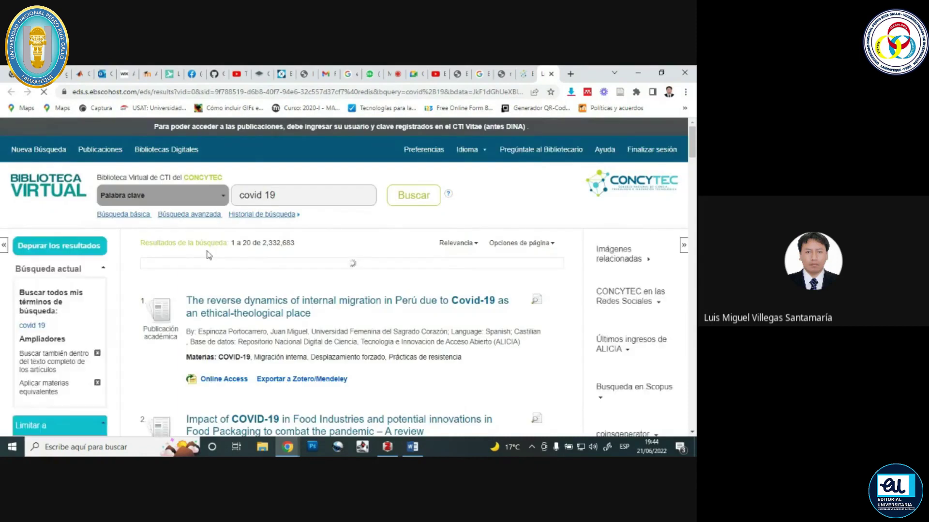
Open the detailed record of the 2021 article on Covid-19 internal migration in Perú
scroll(285, 269, "down", 1)
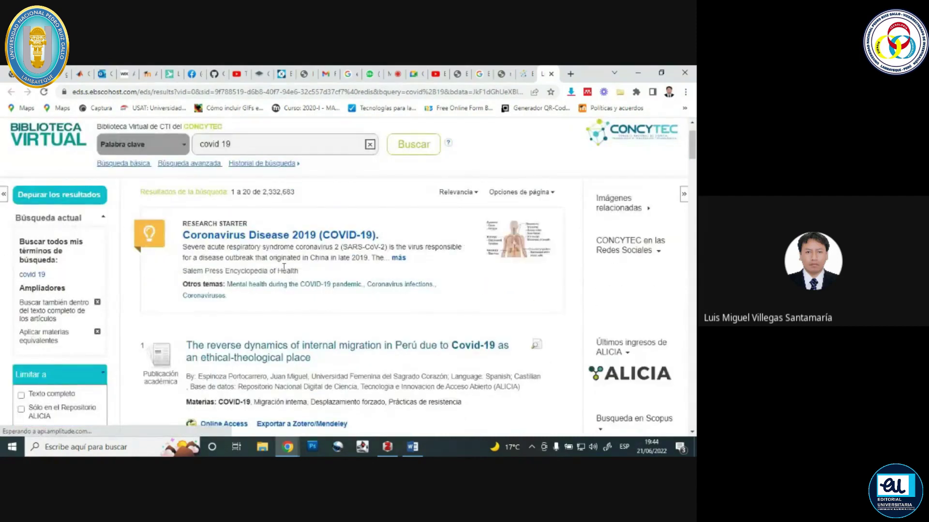
scroll(284, 268, "down", 1)
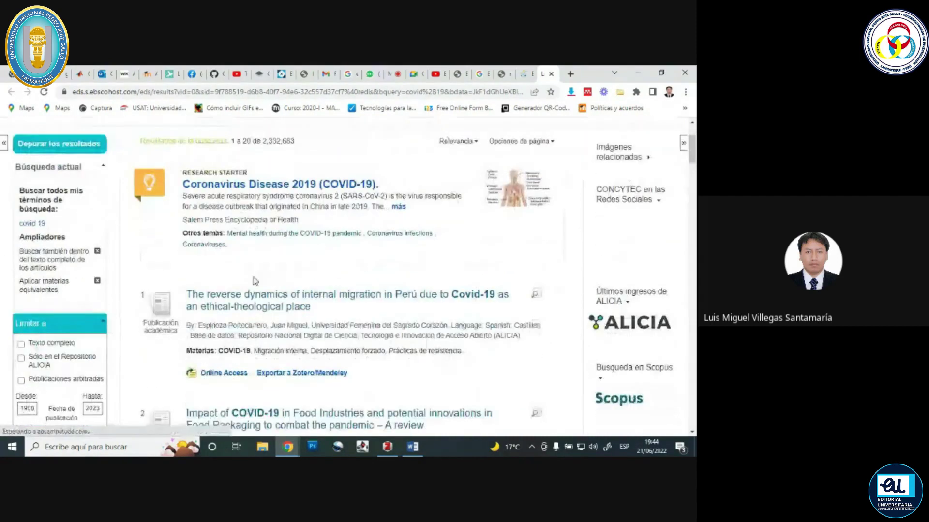
left_click(284, 299)
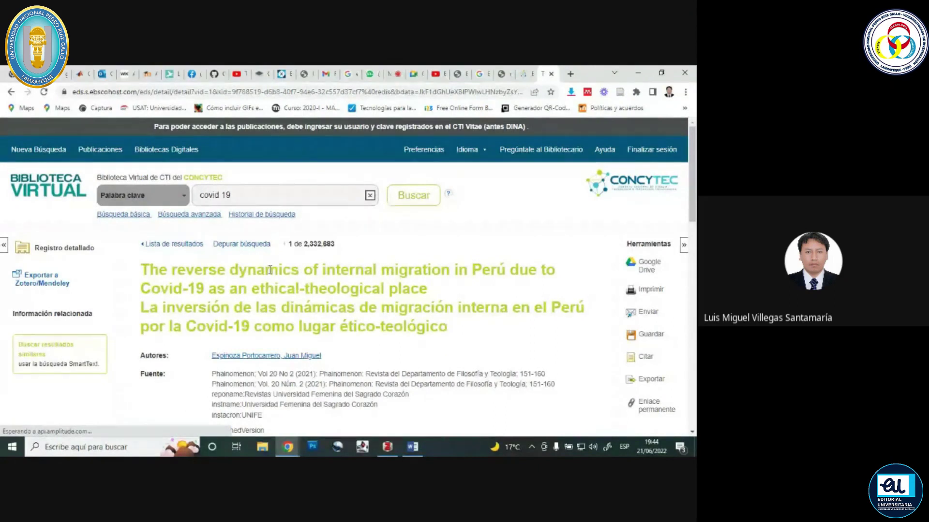
scroll(270, 270, "down", 5)
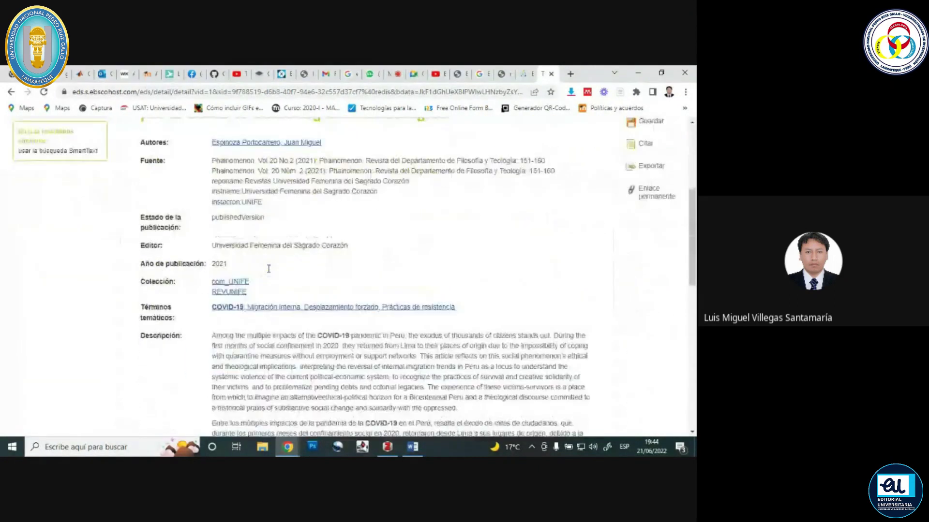
scroll(269, 269, "down", 12)
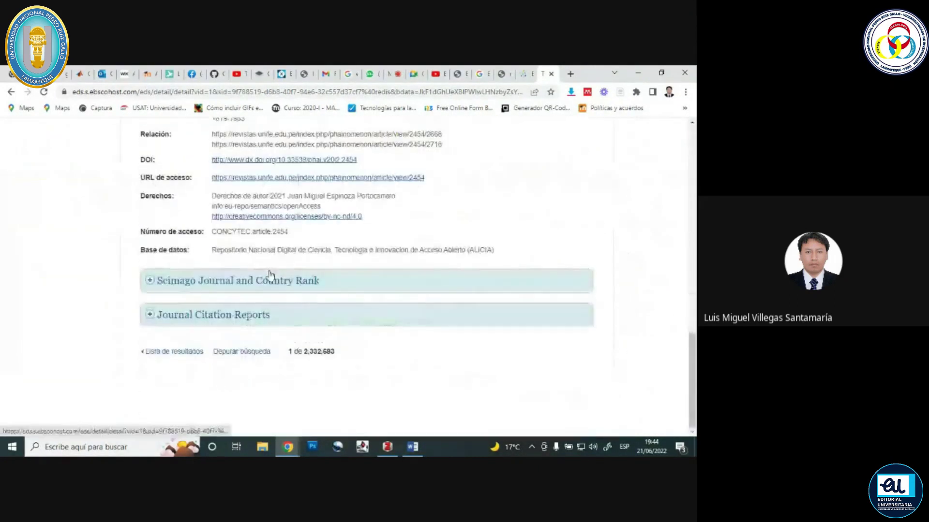
scroll(269, 275, "up", 15)
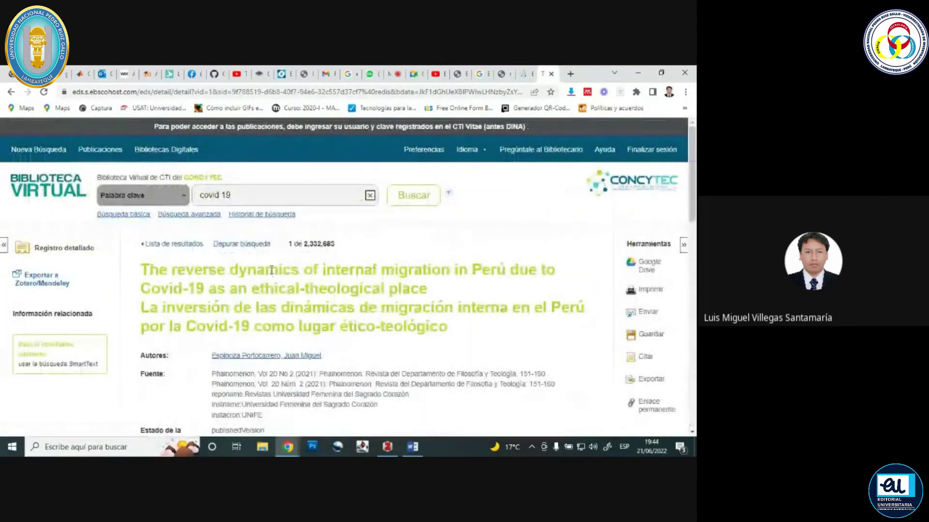
scroll(272, 270, "down", 4)
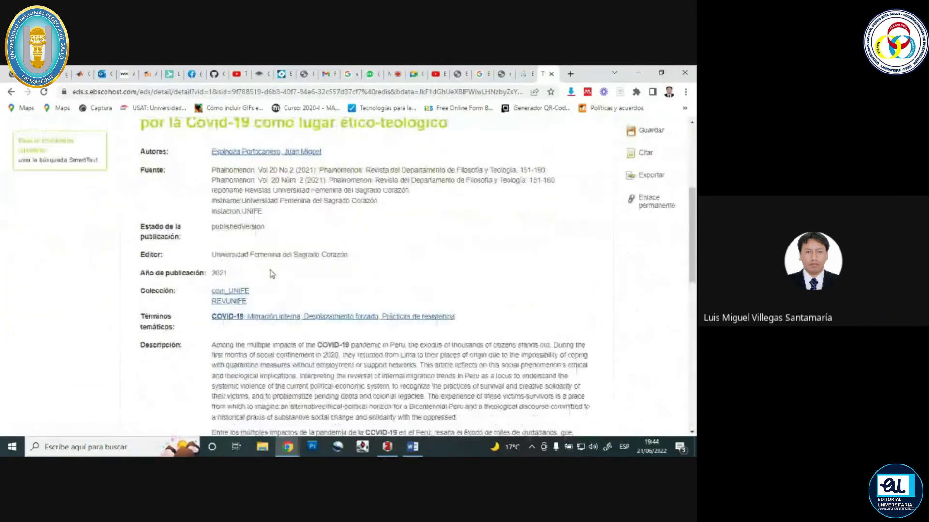
scroll(272, 275, "up", 5)
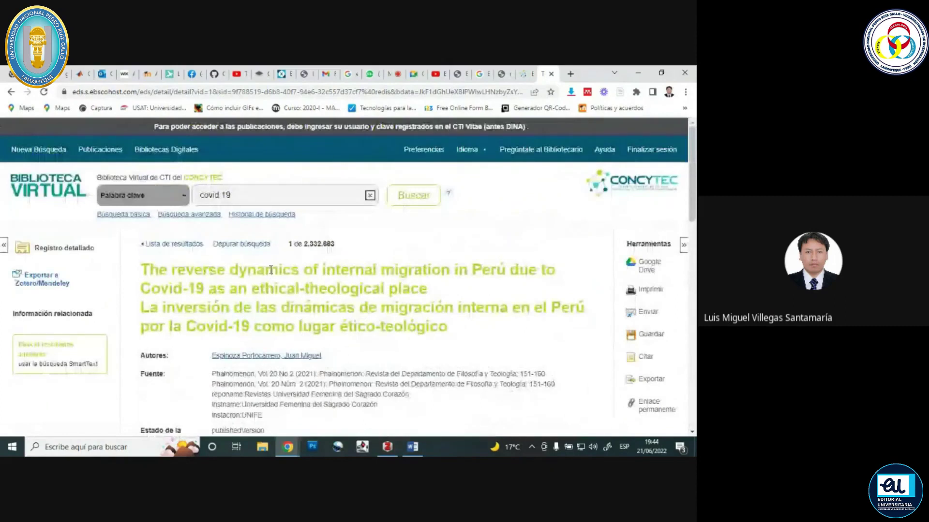
scroll(270, 269, "down", 1)
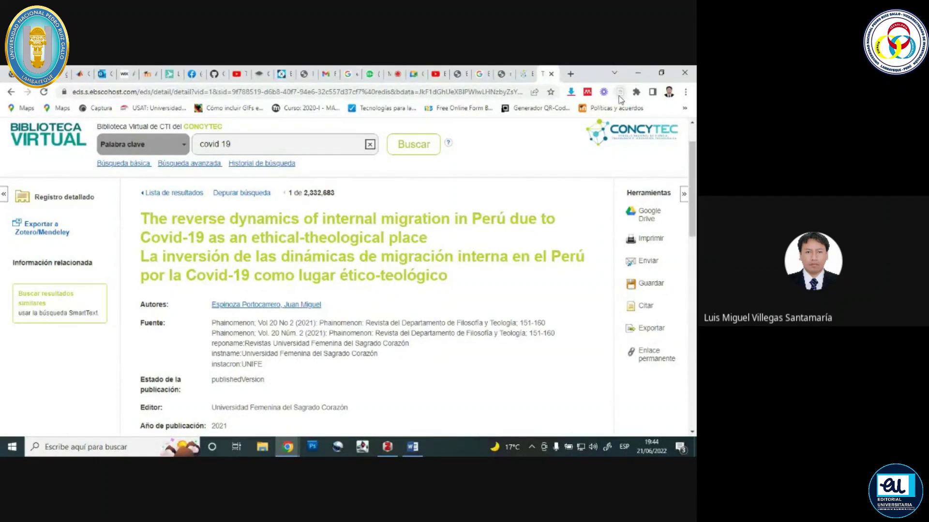
Save the internal-migration article record to Zotero and look through its details
left_click(619, 94)
scroll(292, 257, "down", 3)
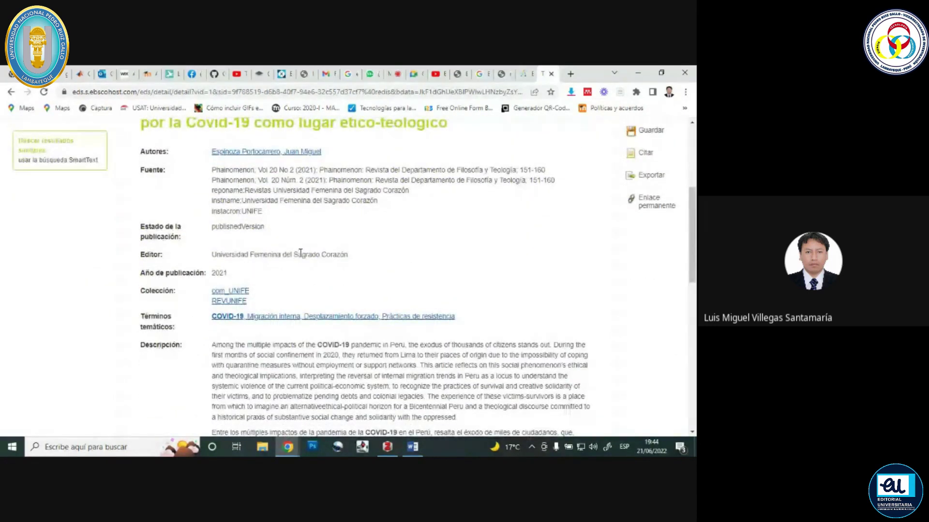
scroll(300, 252, "up", 1)
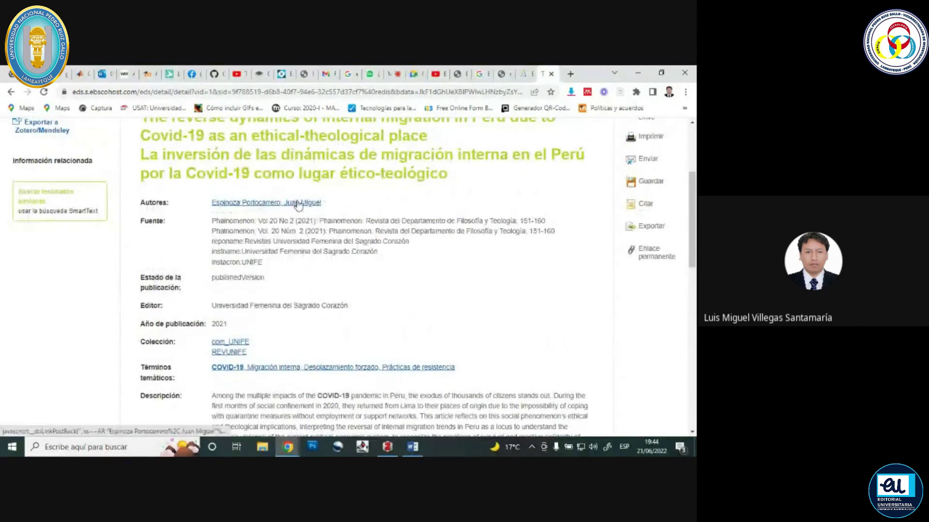
scroll(348, 216, "up", 2)
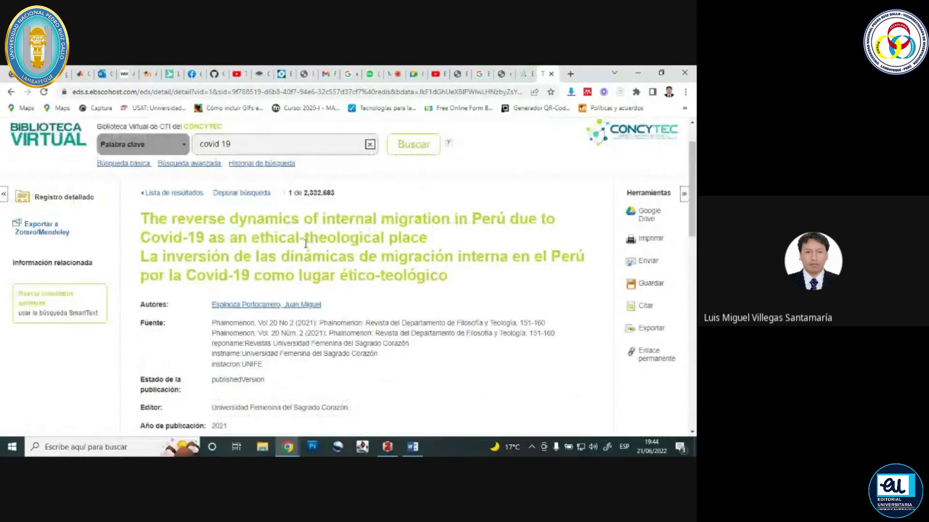
scroll(306, 244, "down", 1)
scroll(305, 243, "down", 1)
scroll(305, 243, "down", 3)
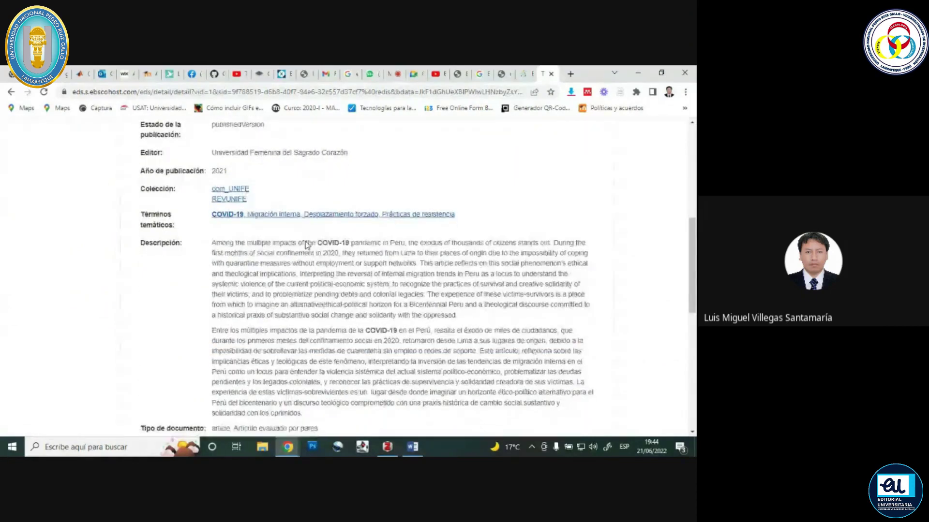
scroll(306, 243, "down", 3)
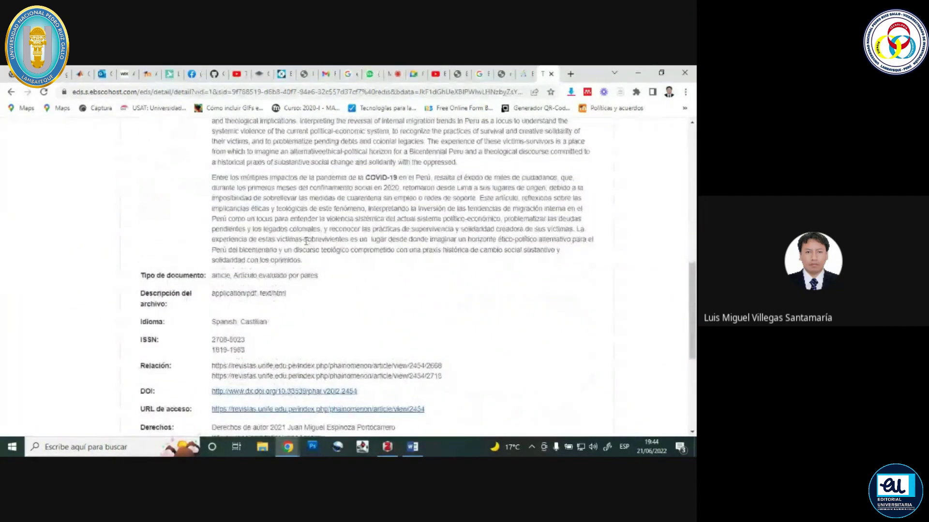
scroll(305, 240, "down", 1)
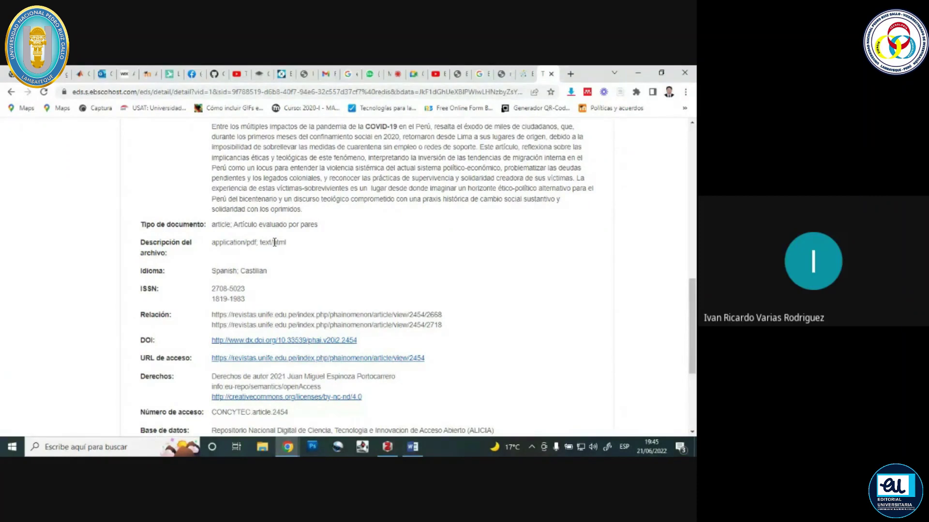
scroll(274, 242, "up", 3)
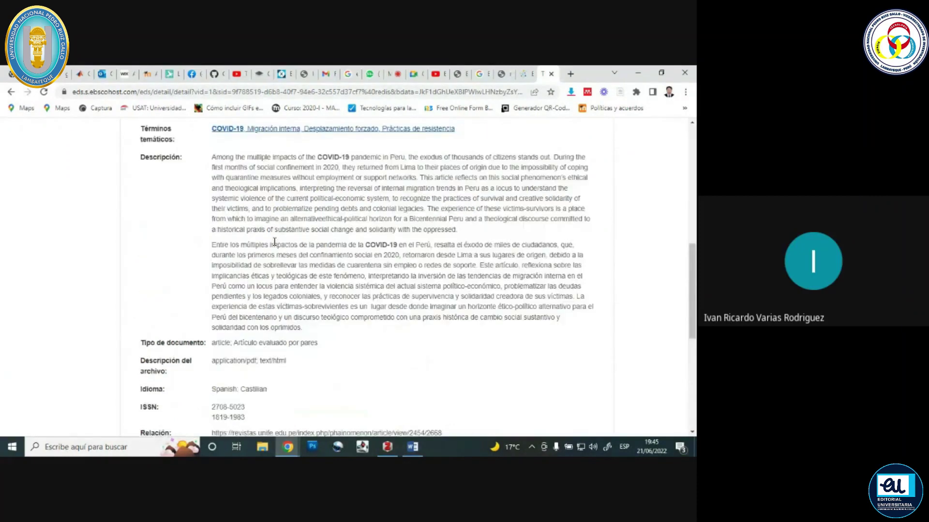
scroll(274, 242, "up", 10)
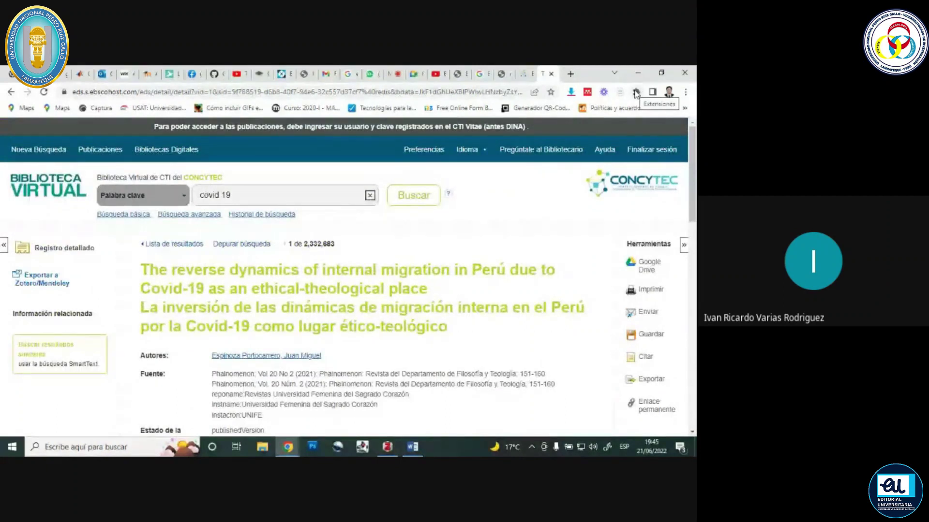
Pin Zotero Connector in Chrome's Extensions menu
left_click(636, 92)
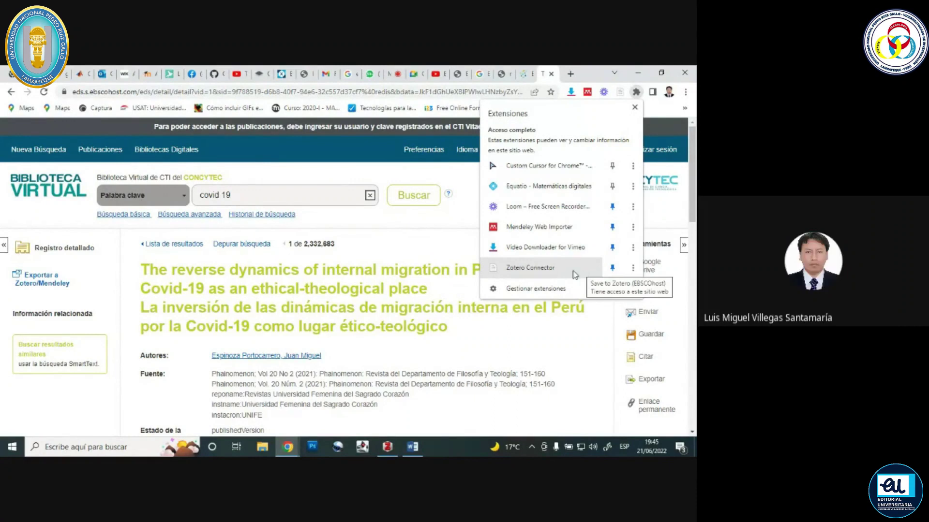
left_click(612, 269)
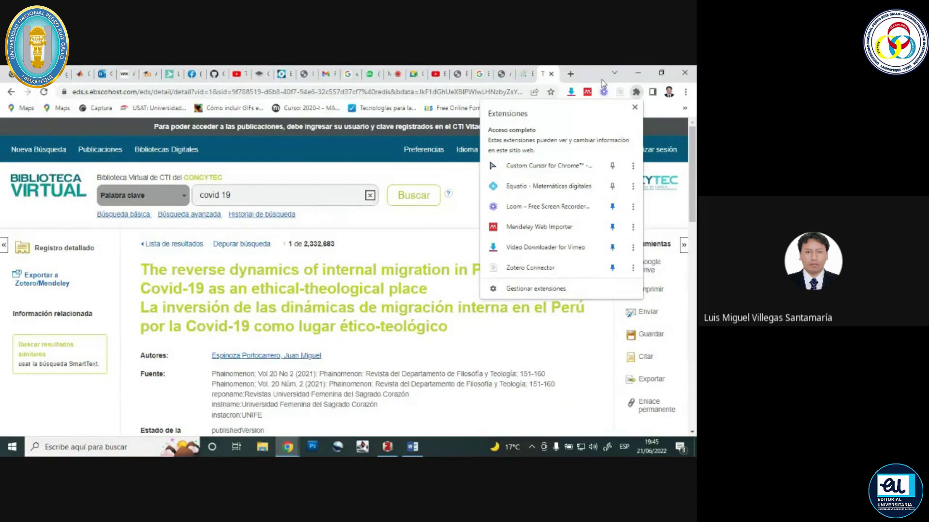
left_click(607, 97)
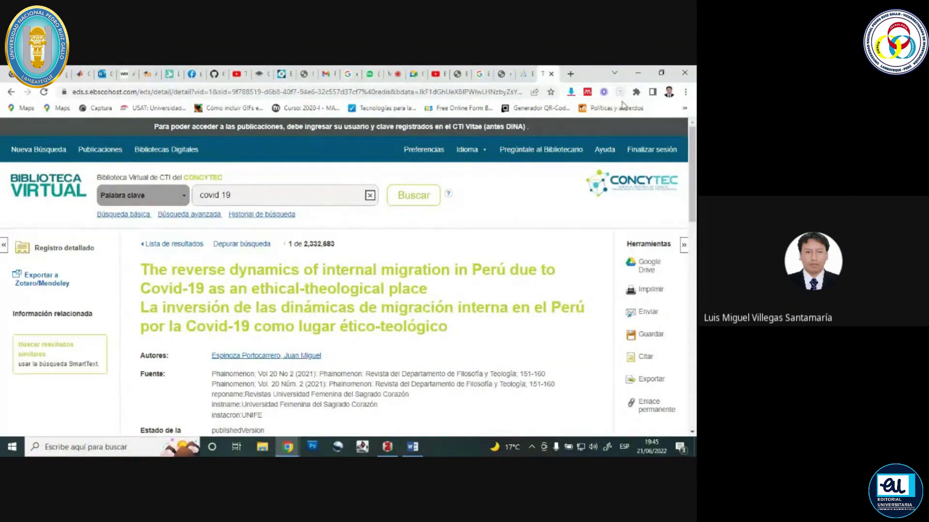
left_click(387, 447)
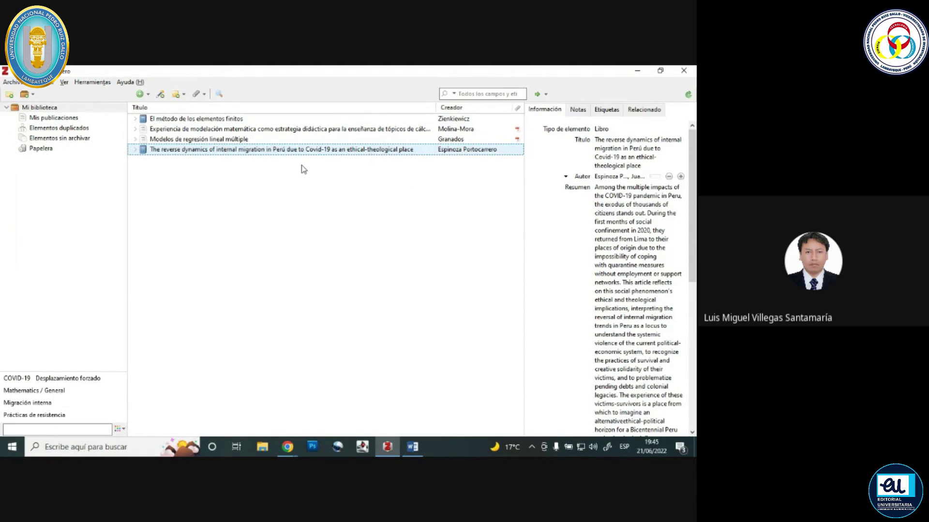
Review the Resumen (abstract) of the saved Espinoza Portocarrero article in Zotero
left_click(639, 231)
scroll(640, 230, "down", 2)
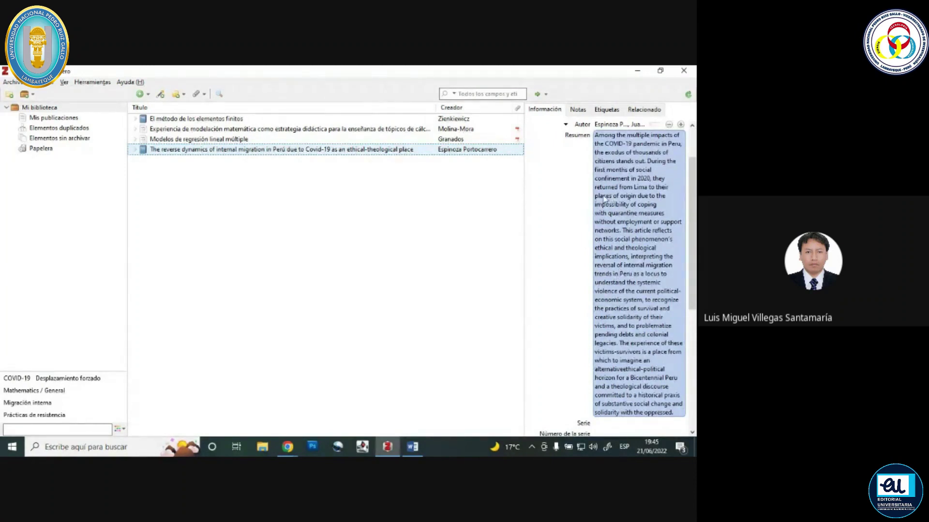
left_click(566, 228)
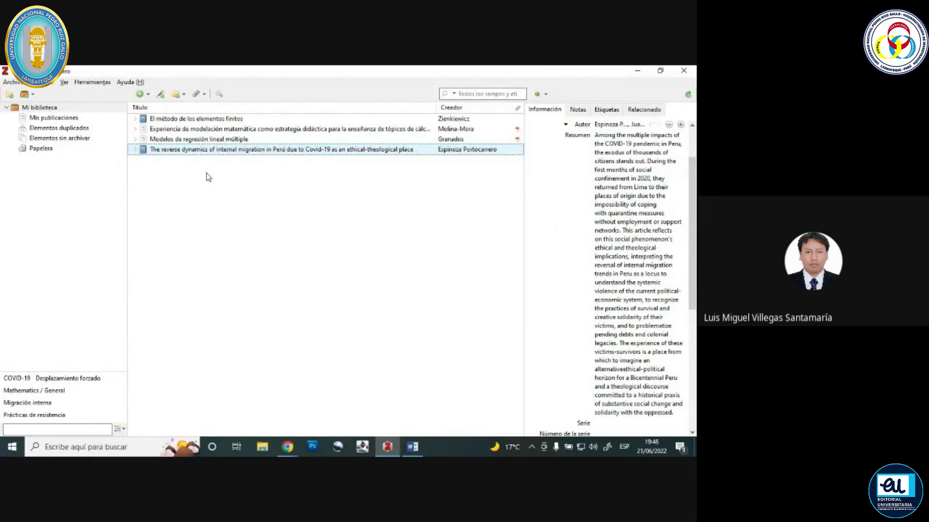
left_click(412, 447)
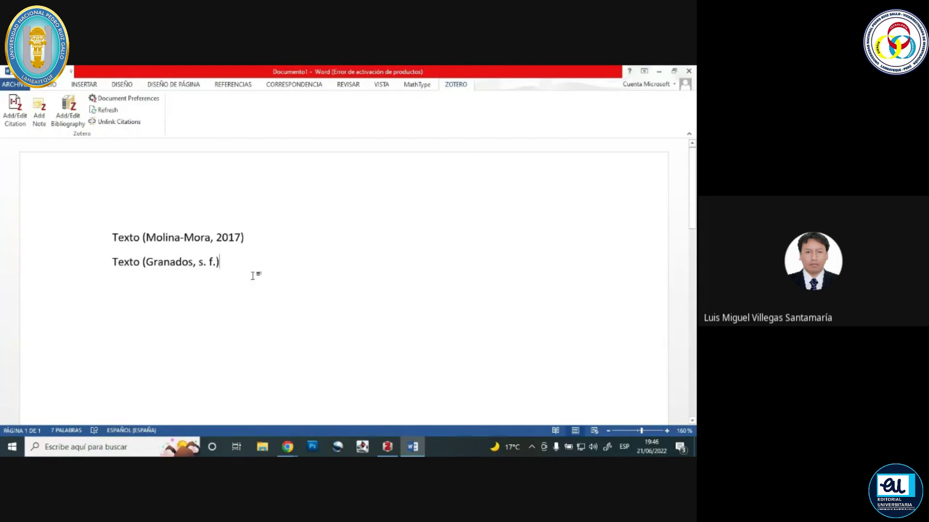
Add a third line 'Texto' citing The reverse dynamics article as (Espinoza Portocarrero, 2021)
key("Return")
type("Texto")
left_click(18, 122)
left_click(208, 241)
left_click(250, 270)
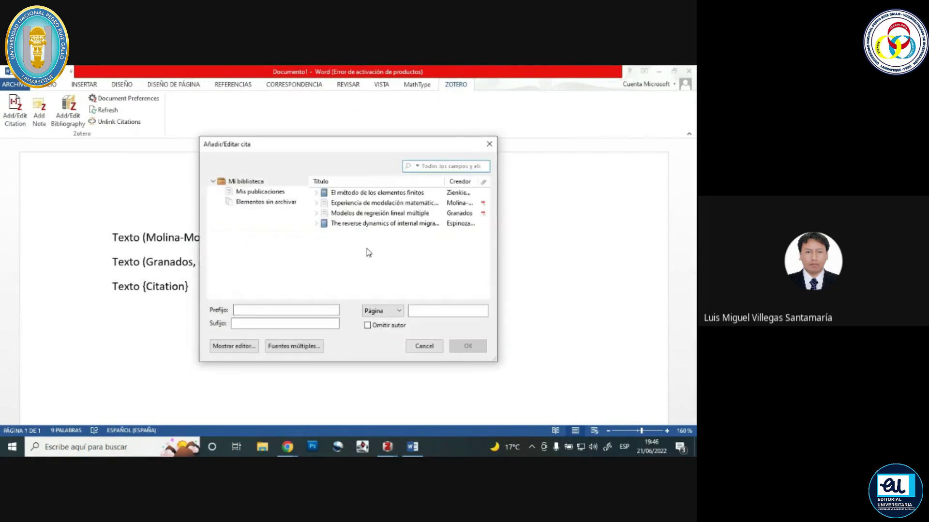
left_click(378, 223)
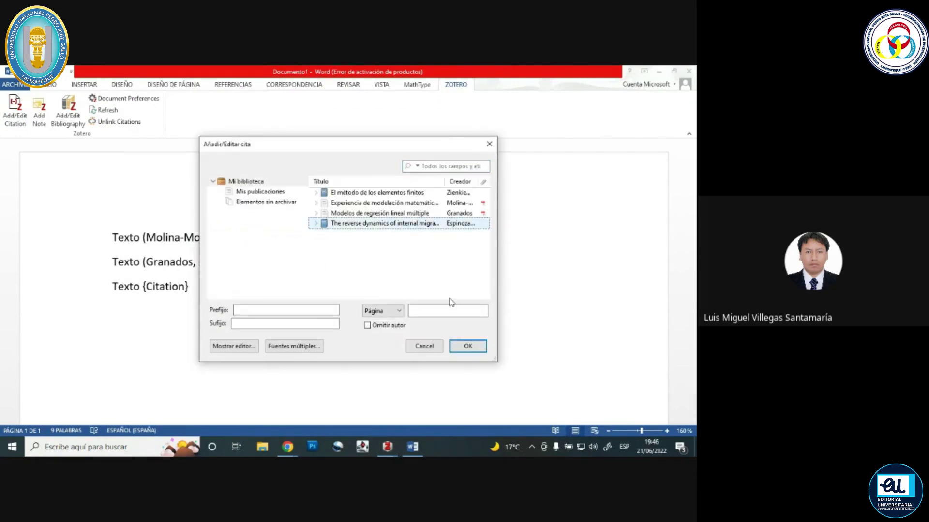
left_click(468, 347)
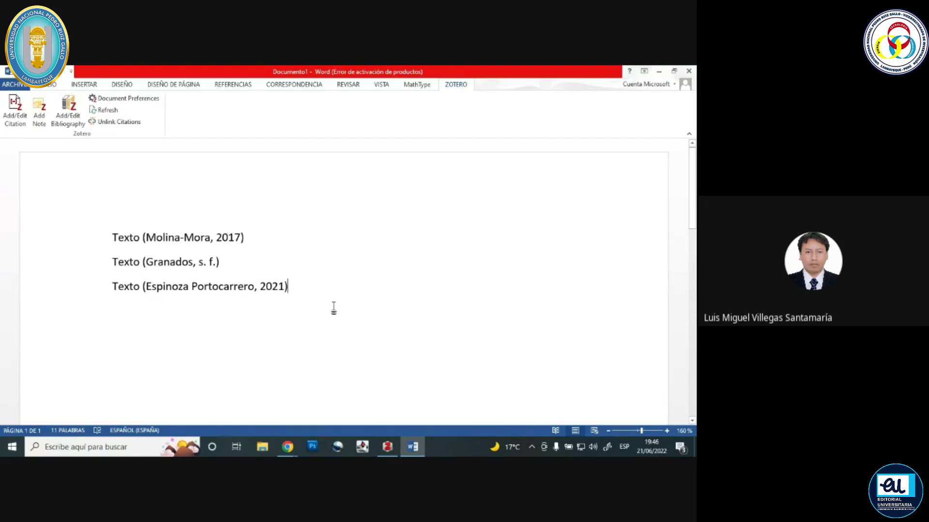
Add an empty line below and place the cursor inside the Molina-Mora citation
key("Return")
mouse_move(289, 451)
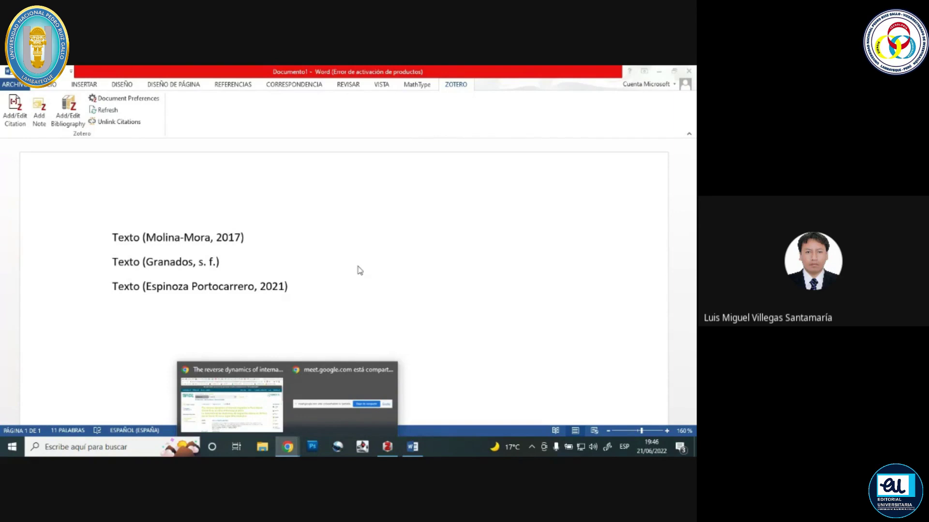
left_click(230, 237)
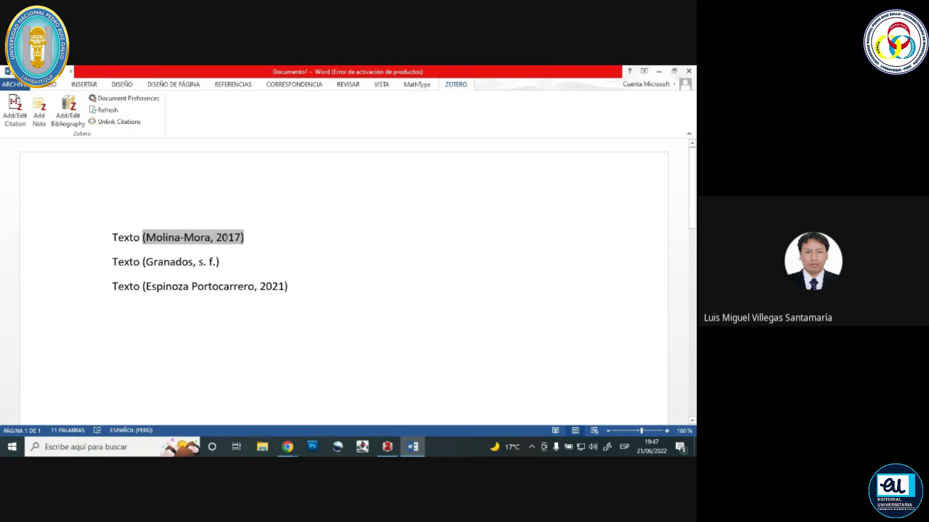
Add page 23 to the Molina-Mora citation, making it (Molina-Mora, 2017, p. 23)
left_click(17, 124)
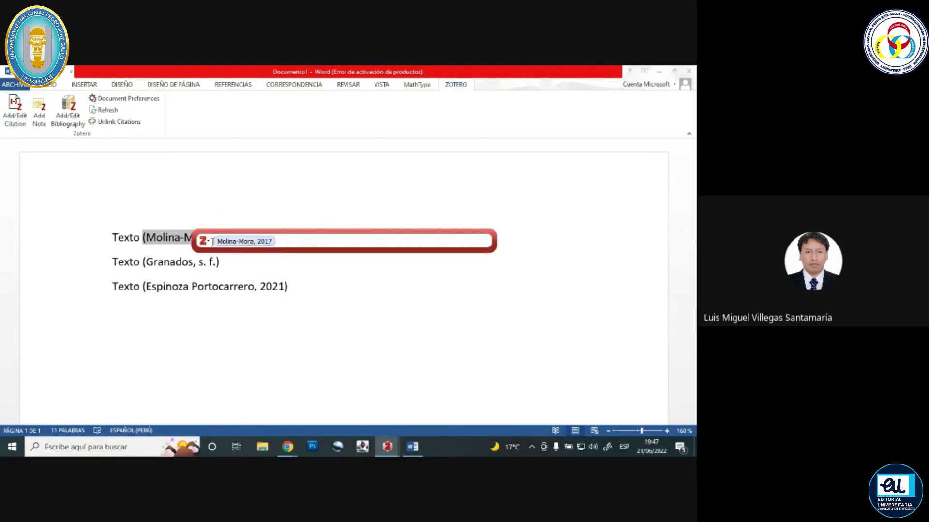
left_click(205, 241)
left_click(233, 266)
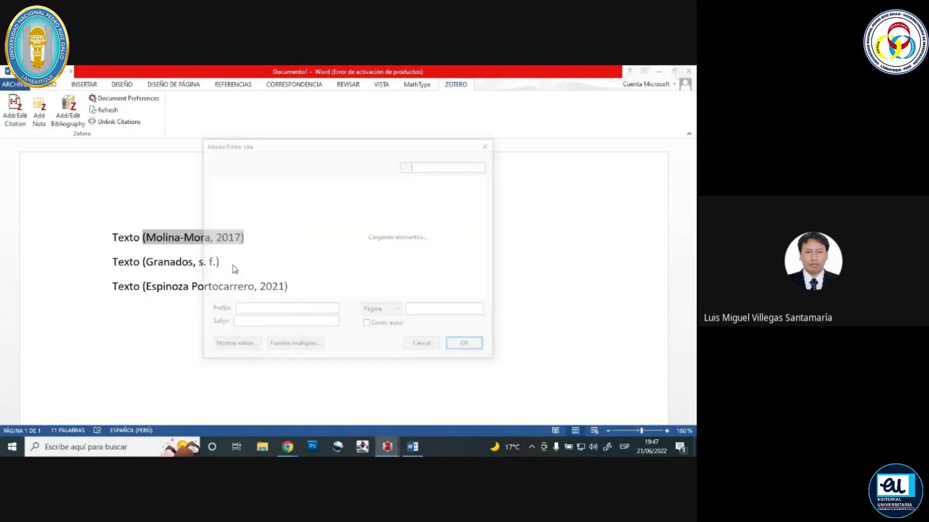
left_click(419, 311)
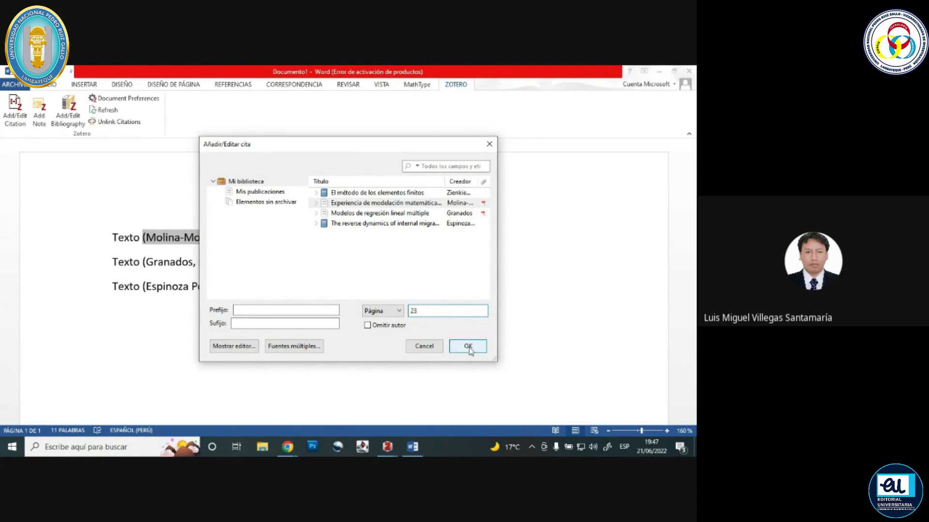
left_click(468, 347)
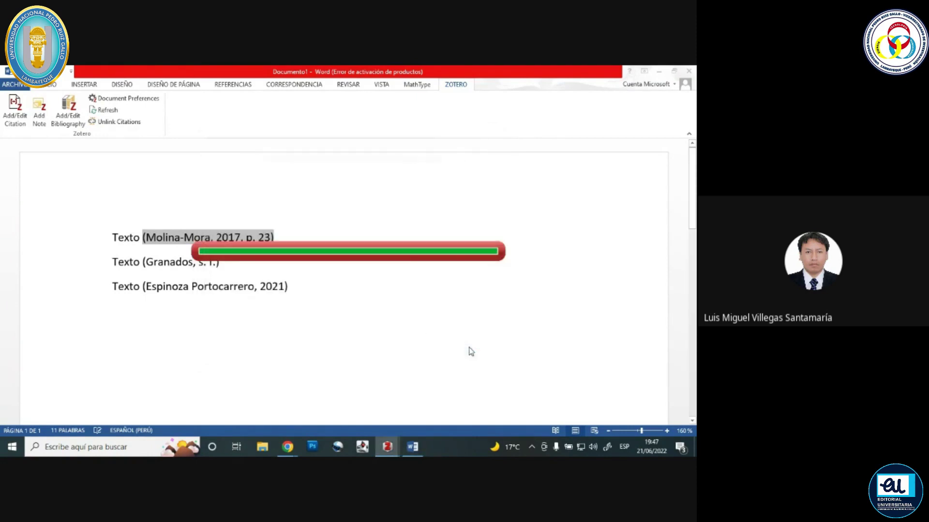
left_click(279, 237)
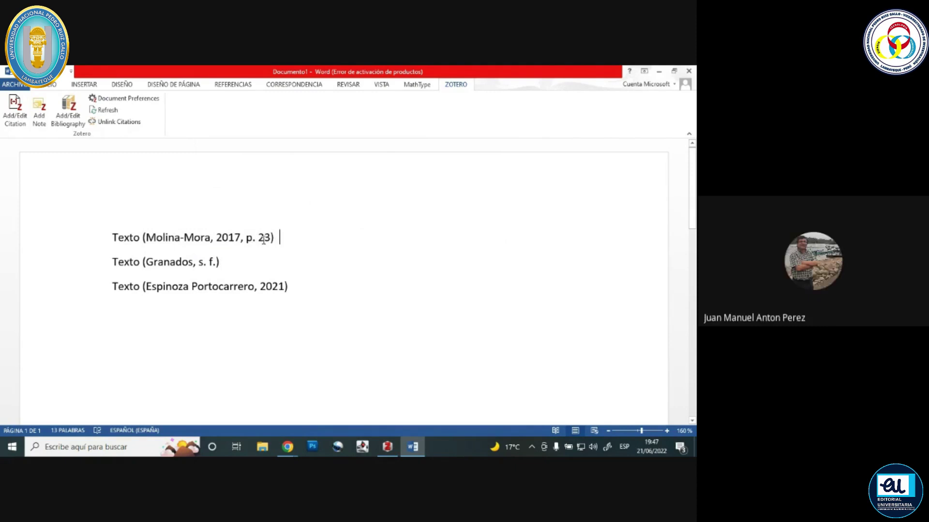
Click through the Espinoza Portocarrero citation and add an empty line below the citations
left_click(225, 287)
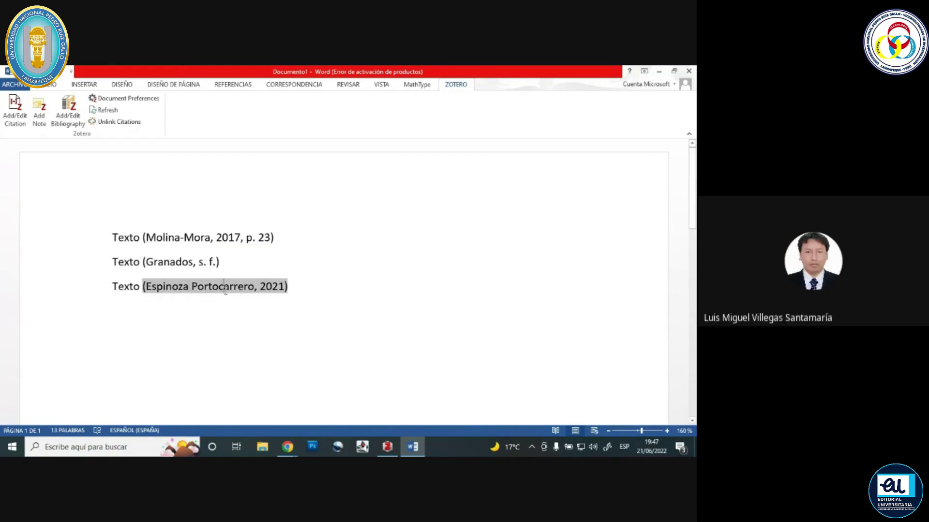
left_click(317, 285)
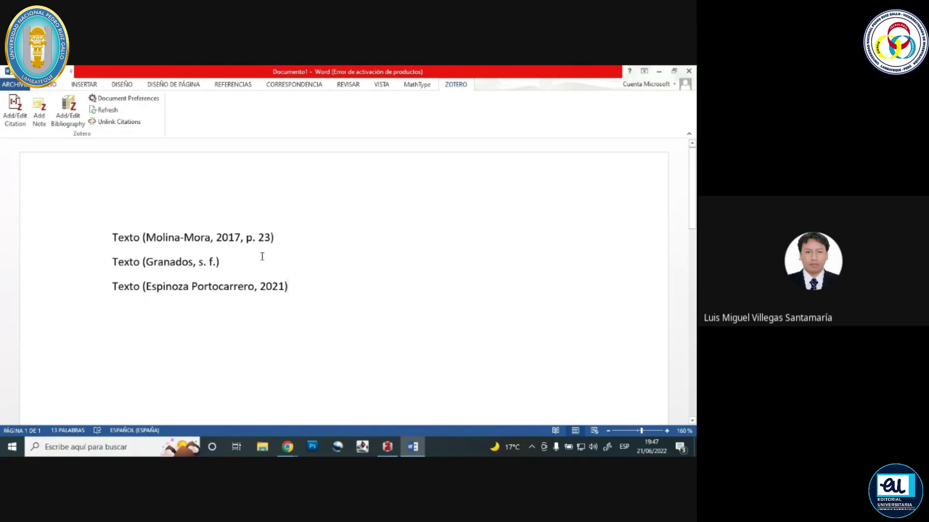
key("Return")
left_click(392, 447)
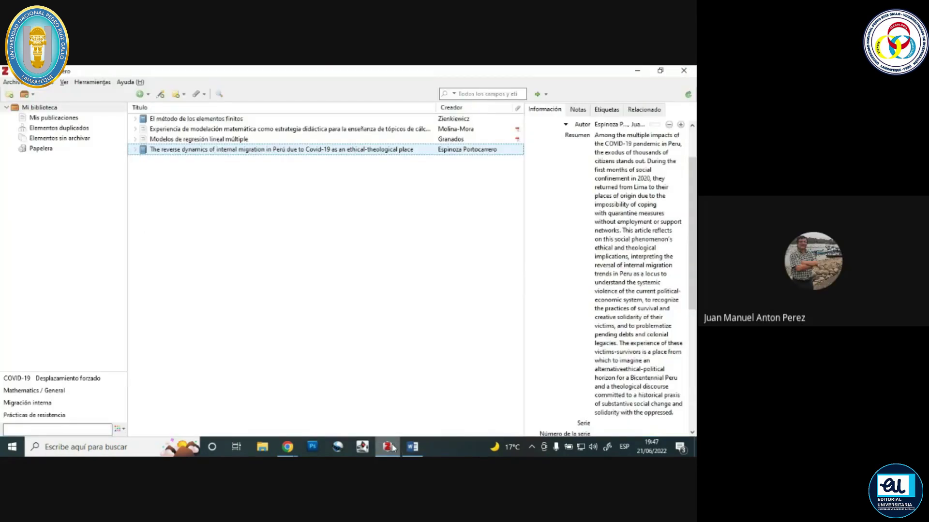
Open the Covid-19 migration book's first-author surname field for editing
left_click(662, 201)
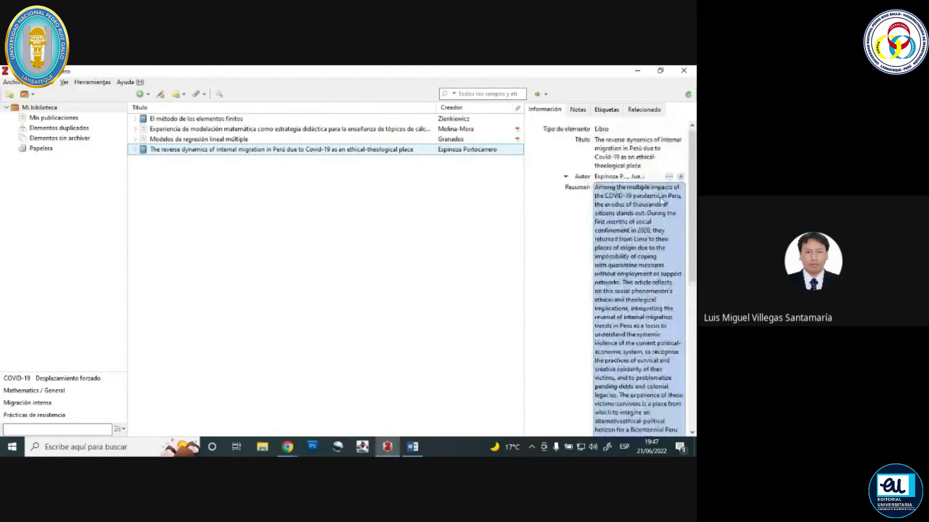
left_click(614, 177)
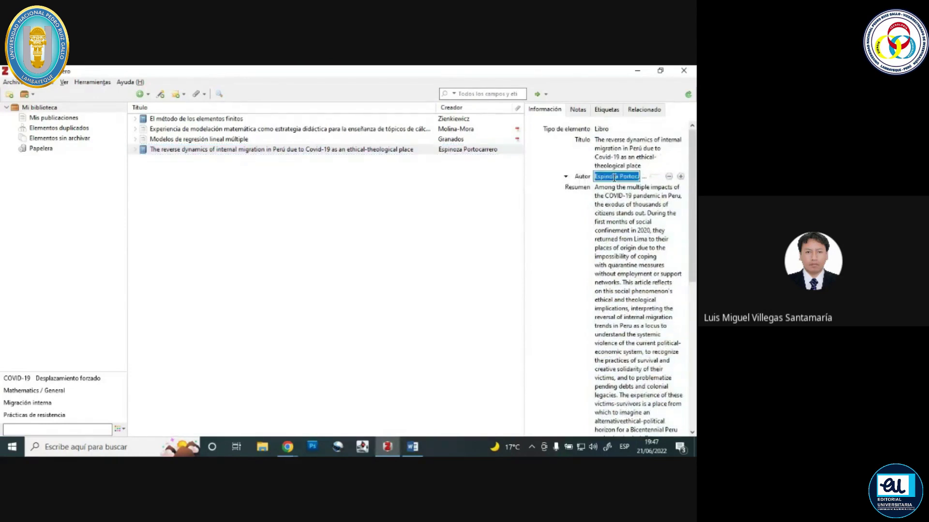
left_click(615, 176)
left_click(300, 202)
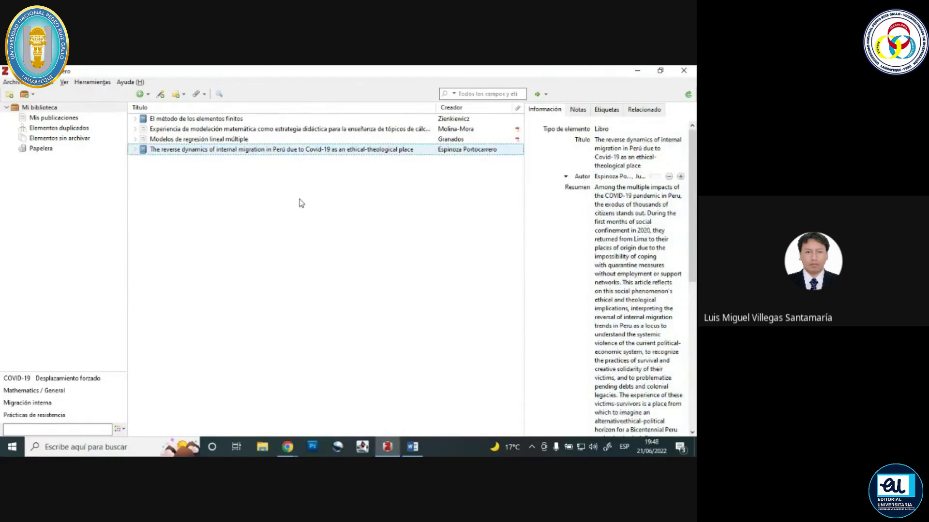
left_click(639, 227)
left_click(633, 153)
left_click(677, 242)
left_click(681, 247)
left_click(681, 247)
left_click(620, 177)
left_click(620, 177)
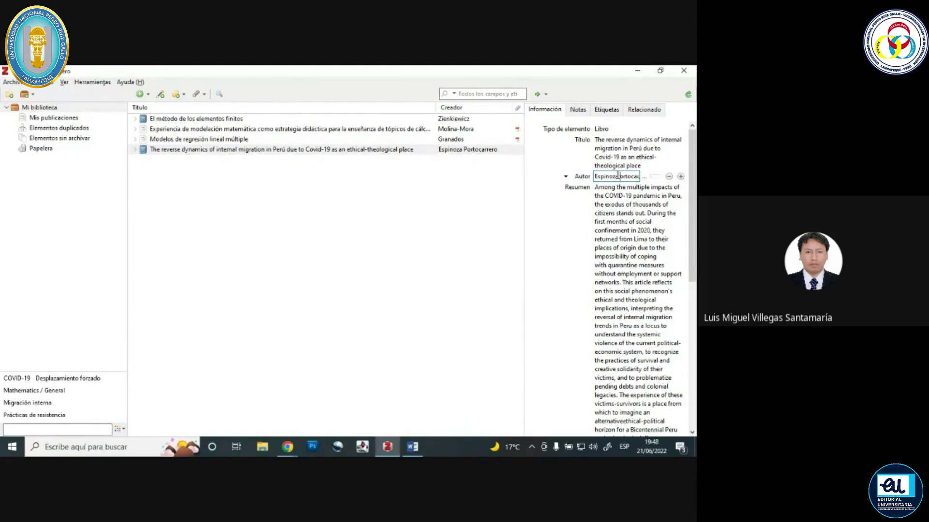
Delete the second surname so the author's last name is a single surname
key("Delete")
key("Delete")
key("Delete")
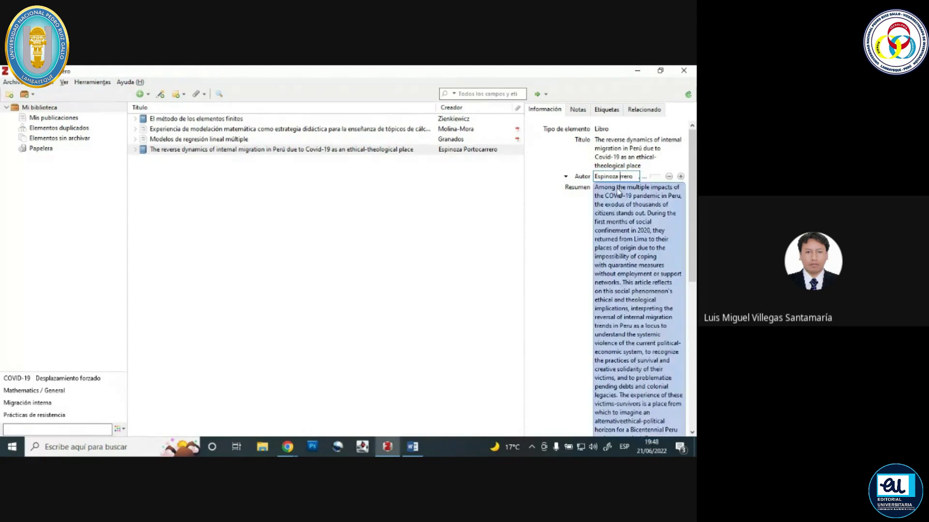
key("BackSpace")
key("BackSpace")
key("Tab")
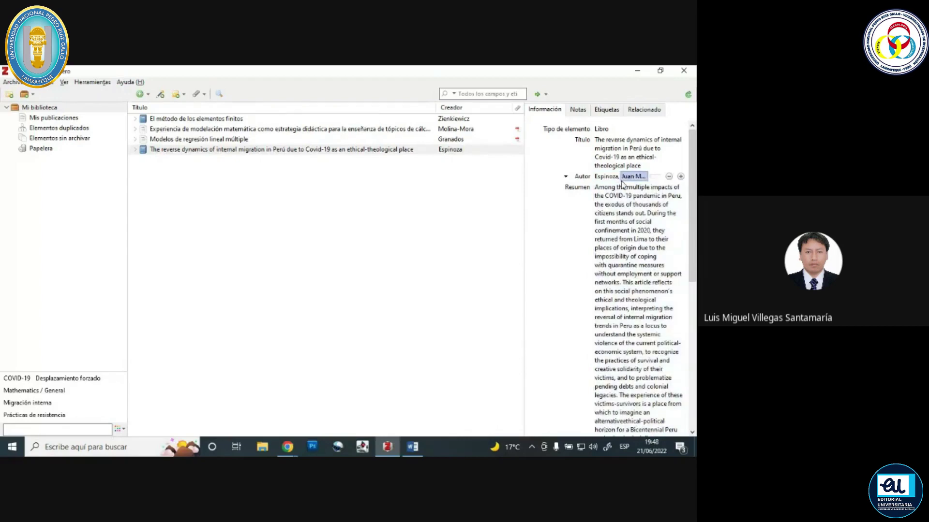
key("shift+Tab")
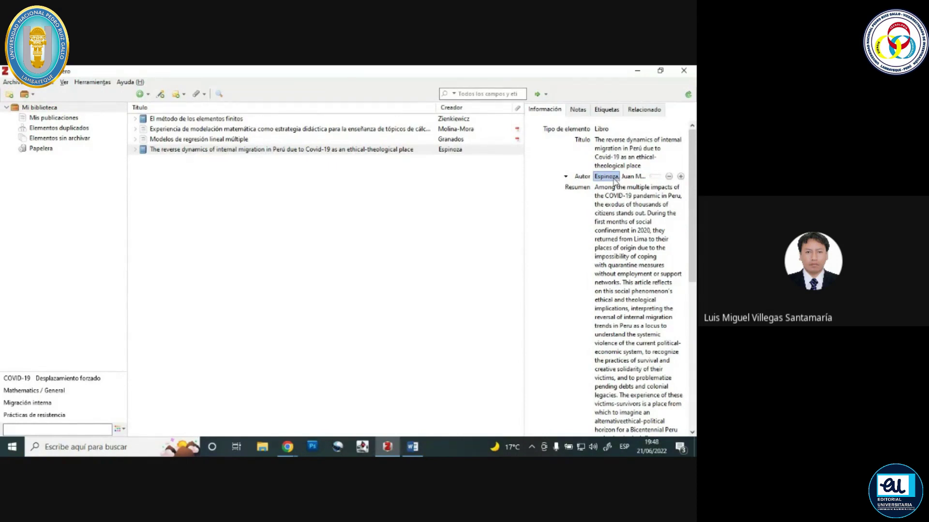
key("Tab")
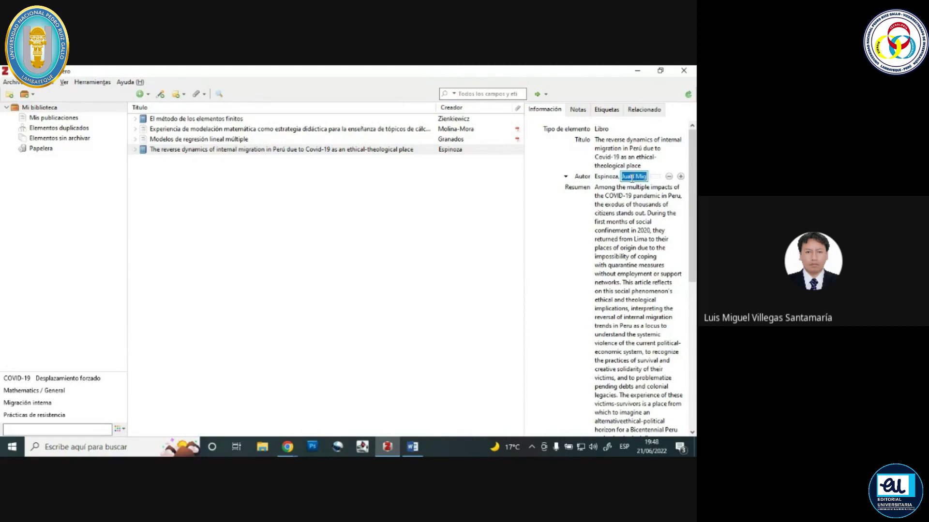
Remove the middle name, leaving a single given name for the author
double_click(644, 177)
left_click_drag(645, 178, 650, 178)
key("BackSpace")
left_click(536, 203)
left_click(463, 212)
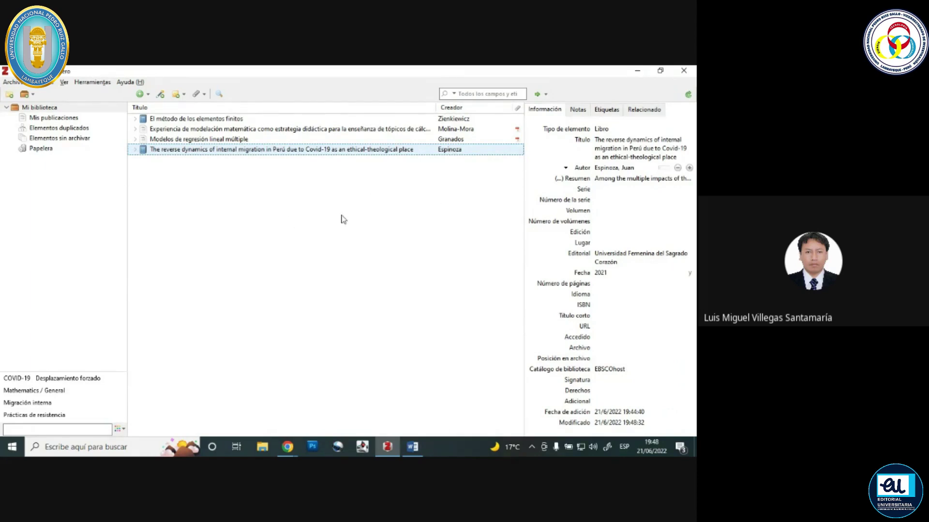
Refresh Word's Zotero citations so the third shows the shortened Espinoza author name
left_click(412, 448)
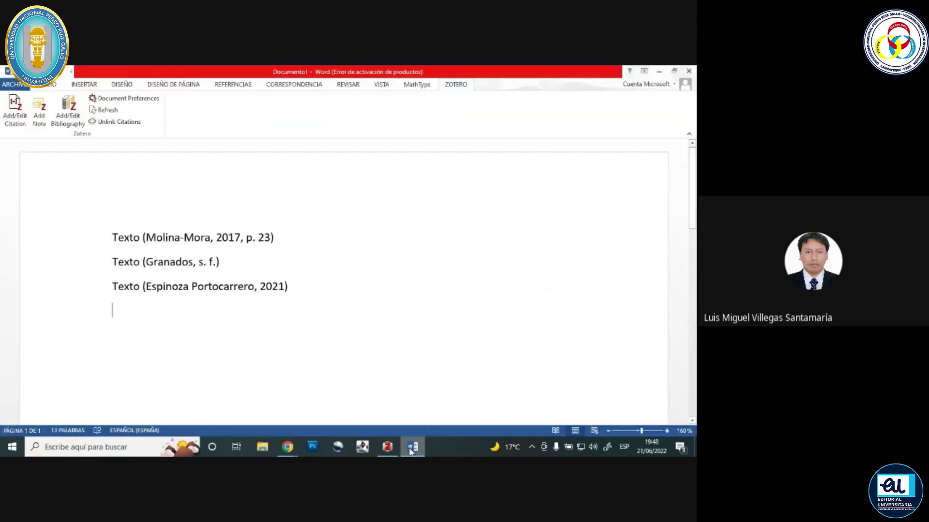
left_click(211, 238)
left_click(212, 285)
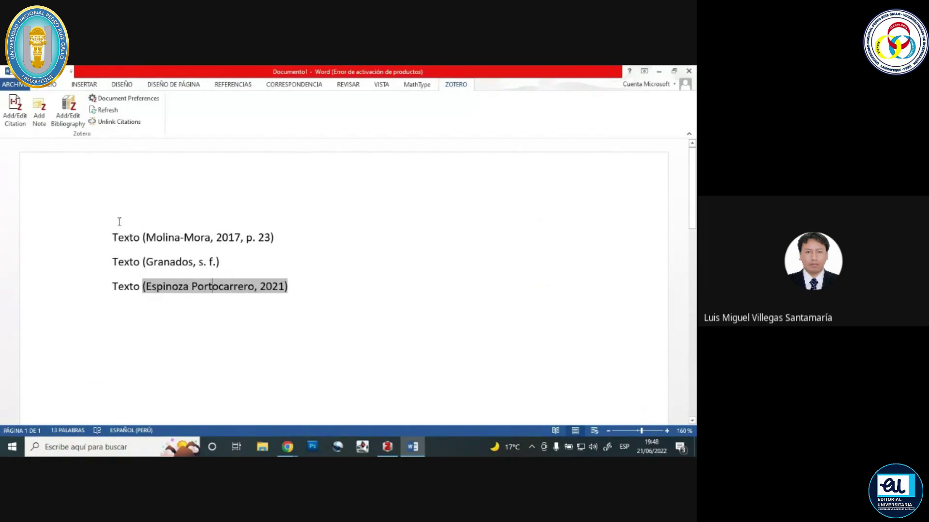
left_click(107, 111)
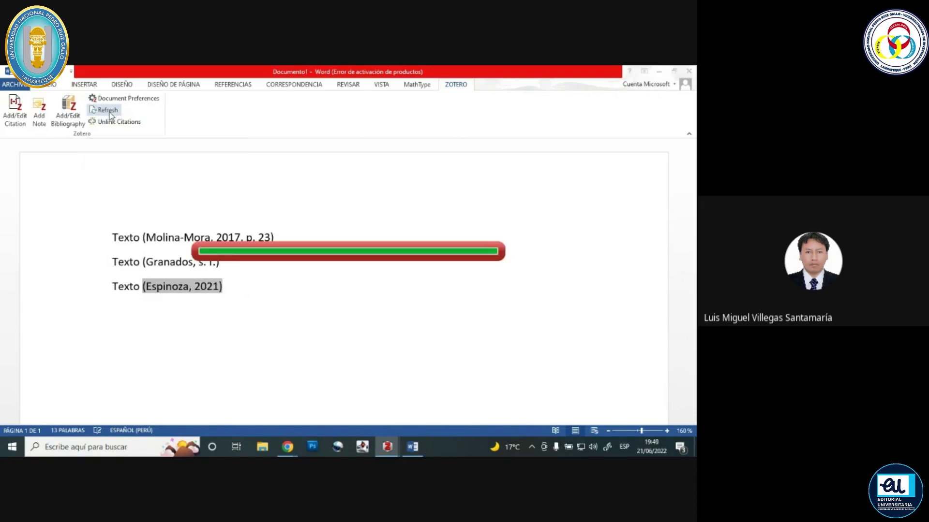
left_click(232, 291)
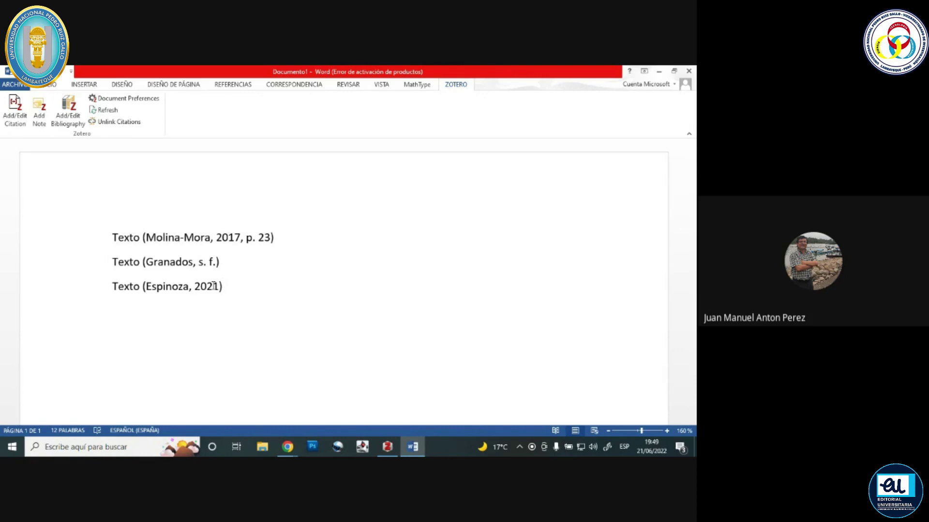
left_click(390, 447)
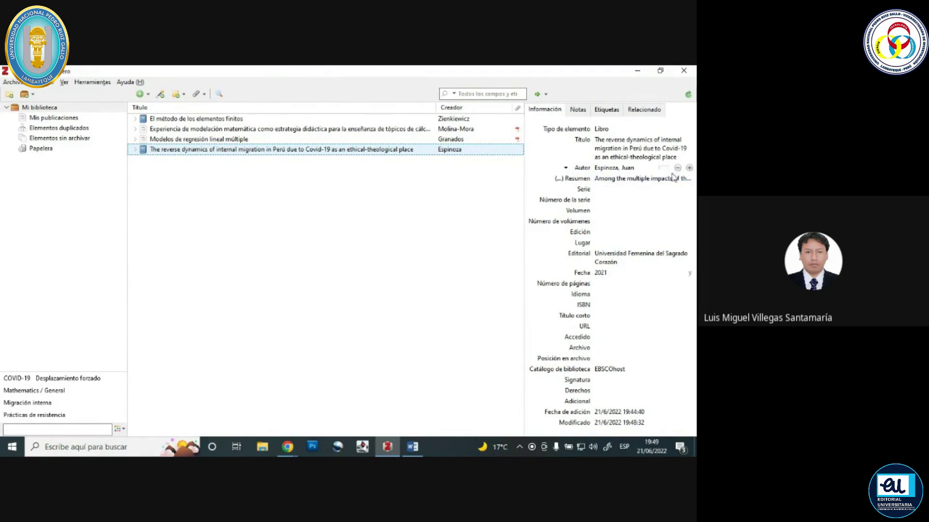
Add the second author's full name as a new Autor on the Covid-19 migration book
left_click(689, 168)
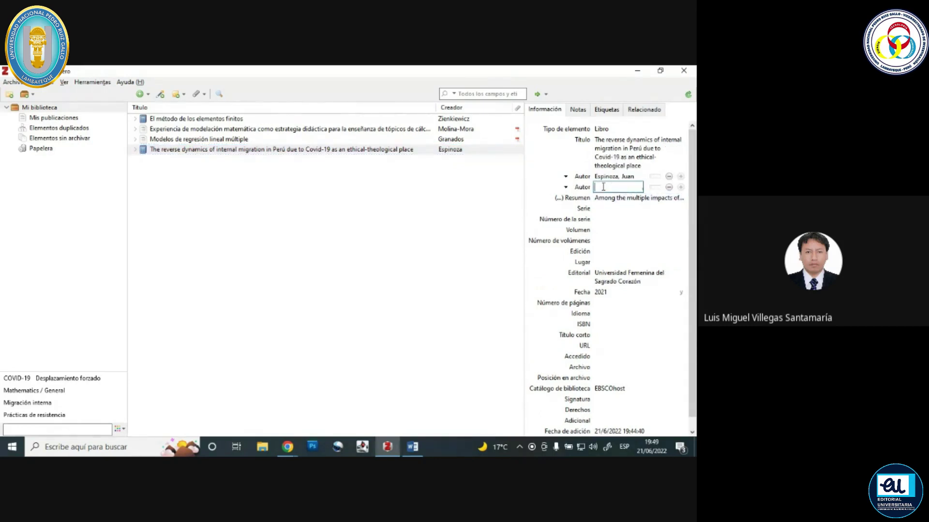
type("L")
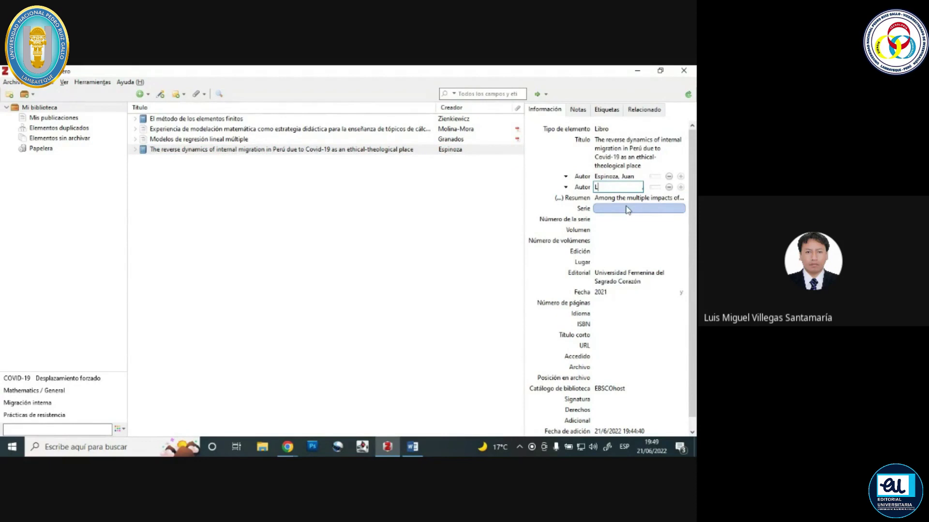
type("uis Villegas")
key("Return")
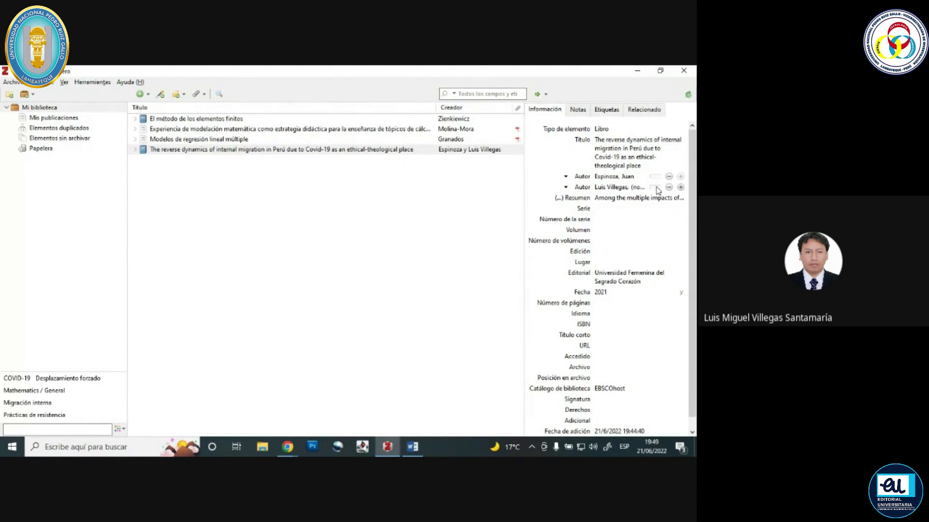
Switch the second author to two-field mode, storing surname and given name separately
left_click(645, 194)
left_click(644, 189)
left_click(654, 188)
left_click(655, 190)
left_click(655, 188)
left_click(628, 187)
left_click(628, 189)
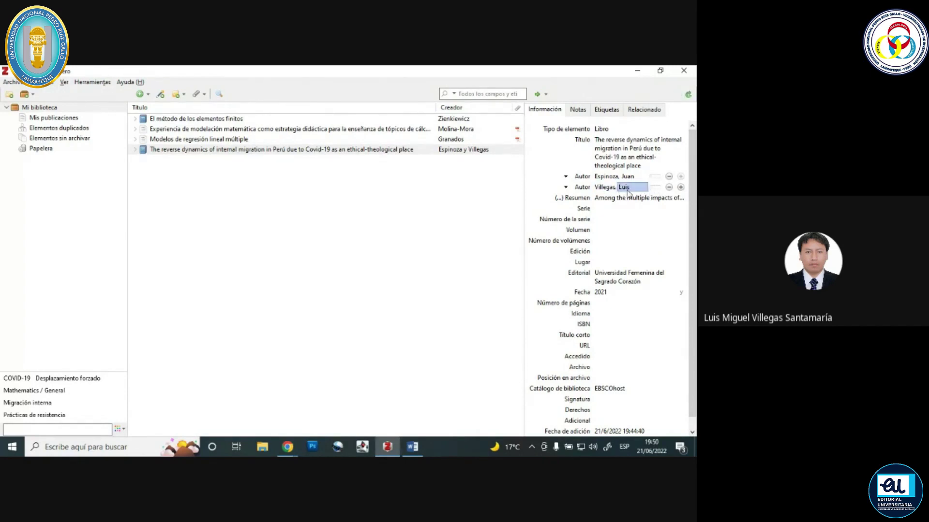
left_click(656, 192)
left_click(608, 187)
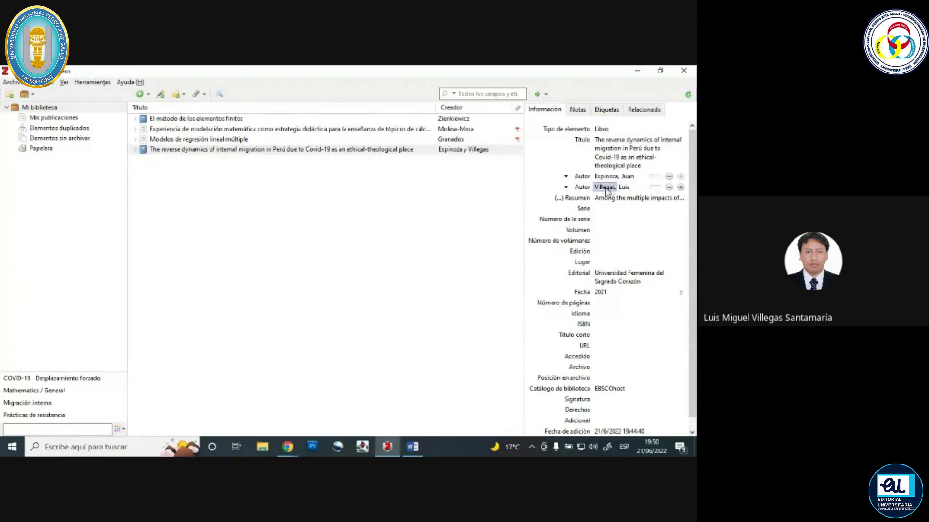
left_click(653, 198)
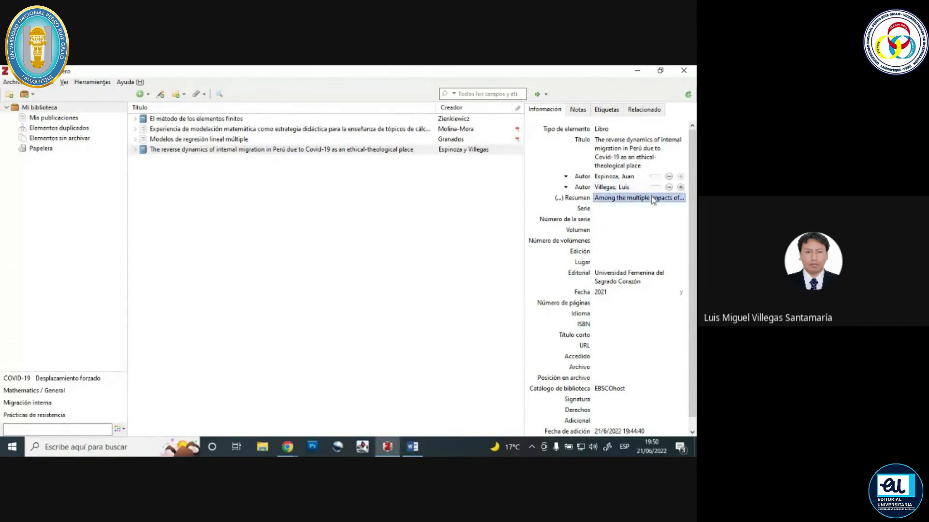
Refresh the Word citations so the third one credits both authors, 2021, after checking Zotero
left_click(415, 449)
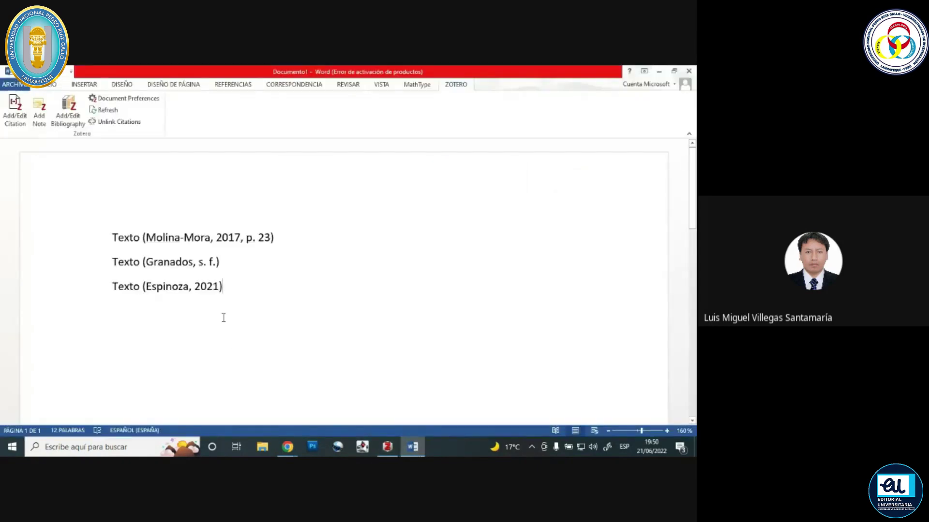
left_click(188, 293)
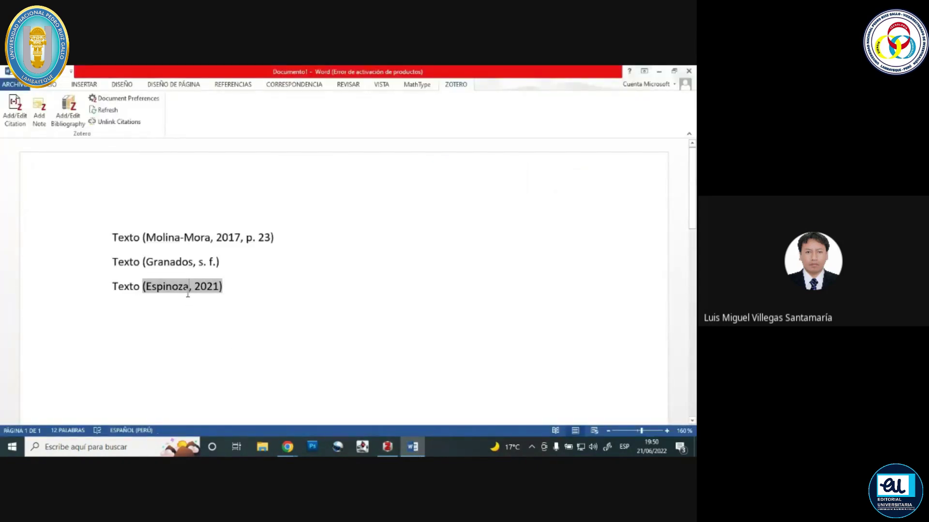
left_click(115, 115)
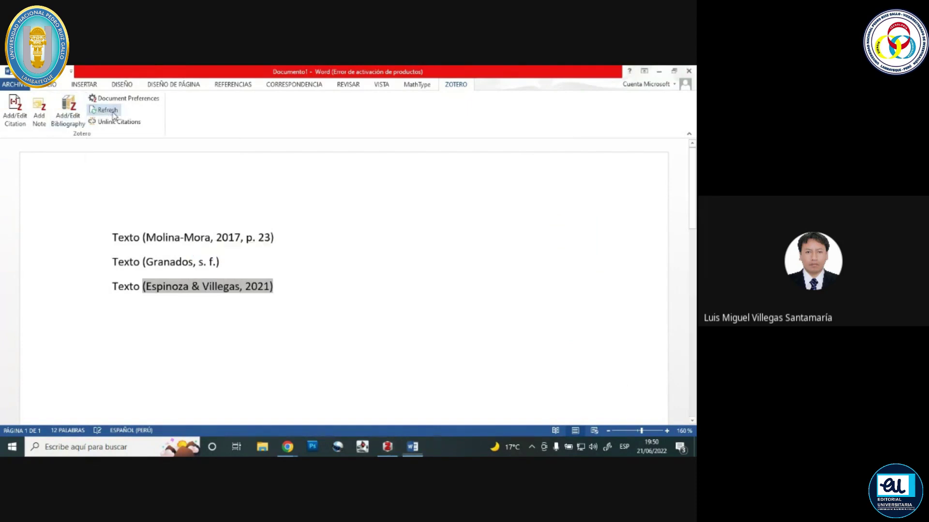
left_click(299, 288)
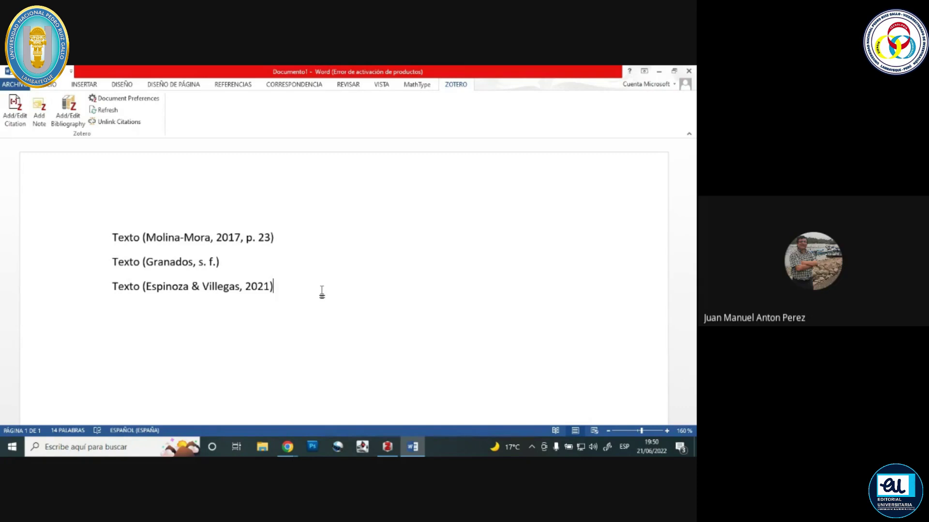
left_click(387, 447)
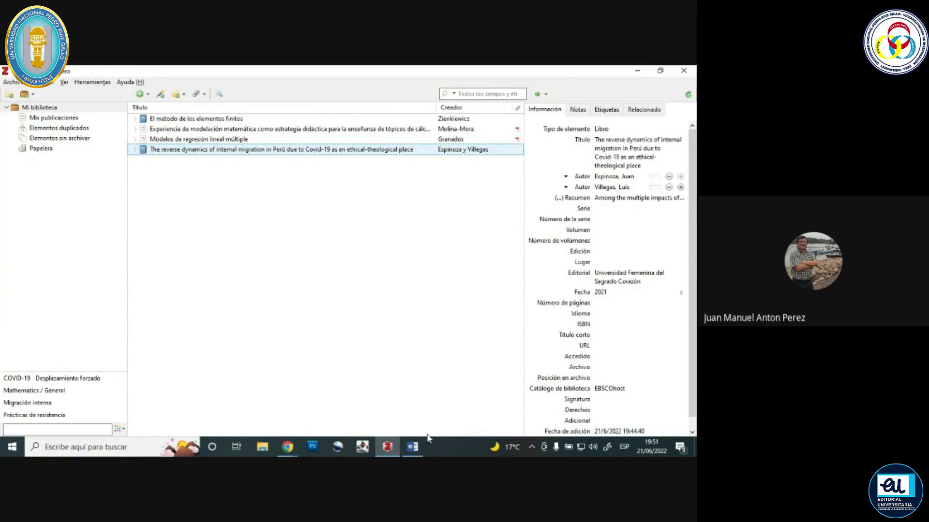
left_click(413, 446)
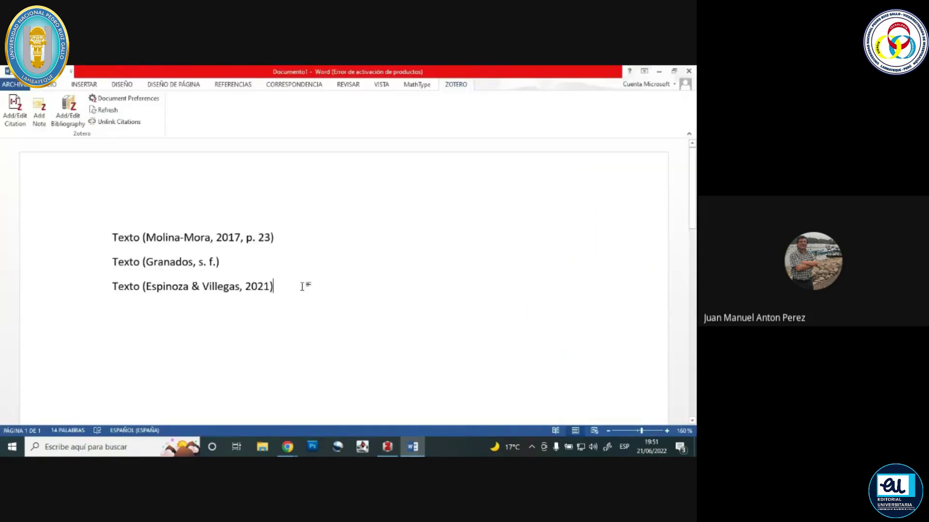
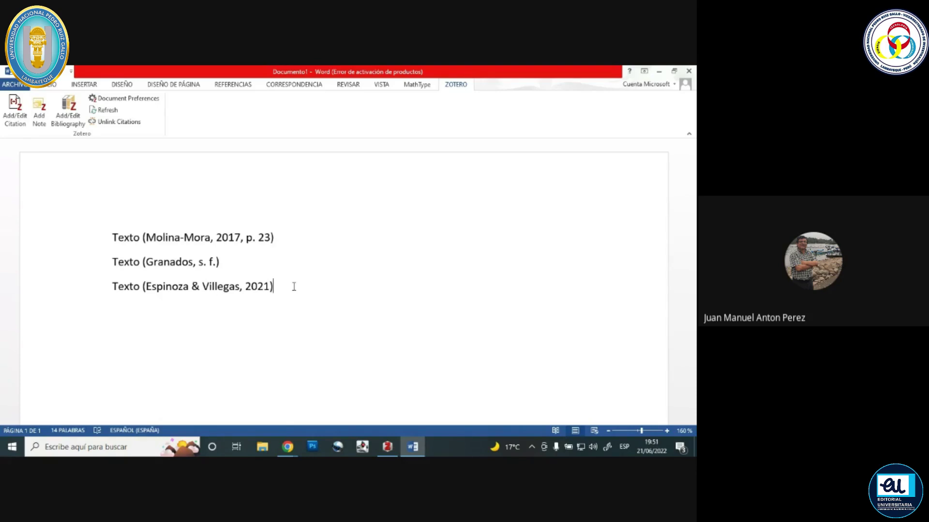
Show that the Espinoza & Villegas citation is a shaded field by entering and leaving it
left_click(216, 289)
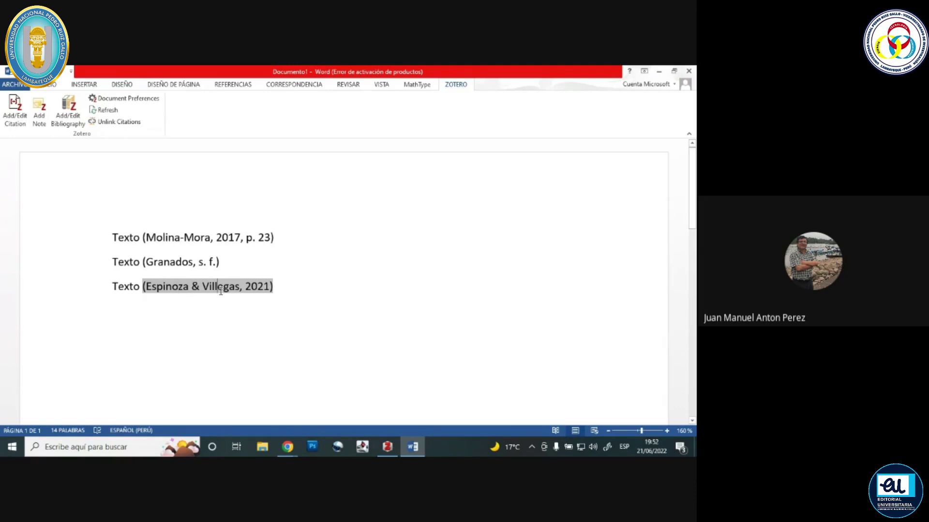
left_click(282, 287)
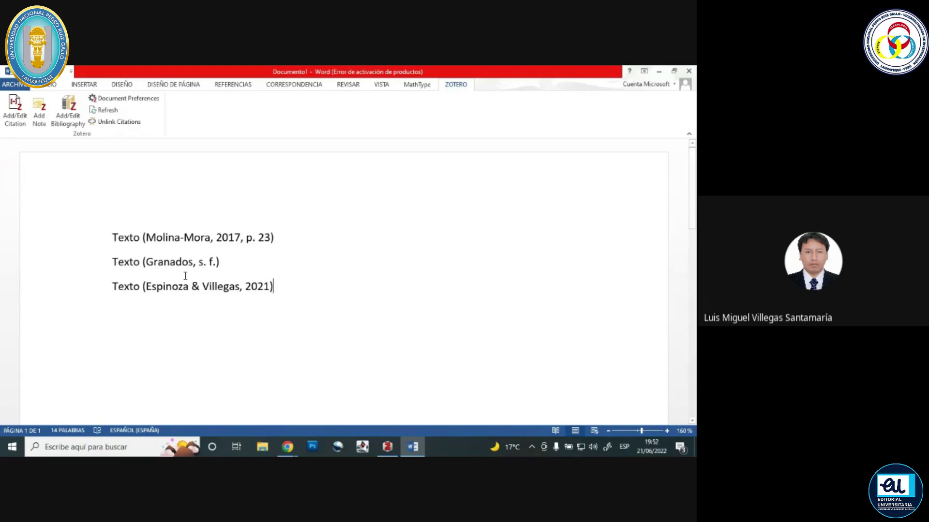
left_click(184, 286)
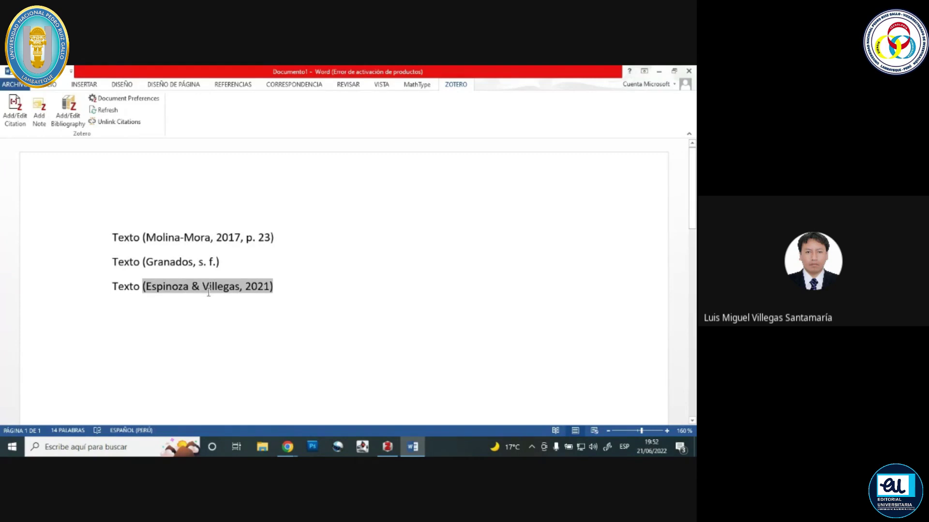
left_click(284, 286)
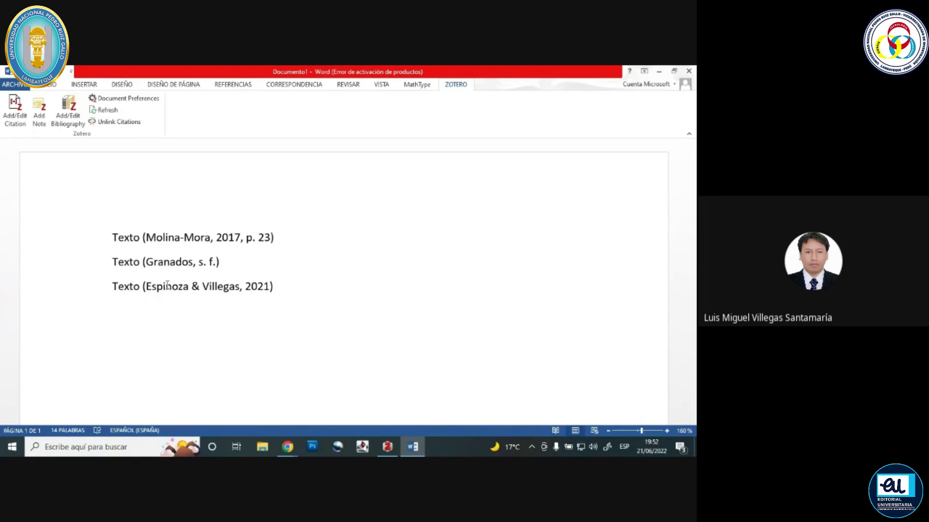
left_click(194, 291)
double_click(196, 289)
Return into the citation, then move the cursor to the end of the third citation line
left_click(199, 289)
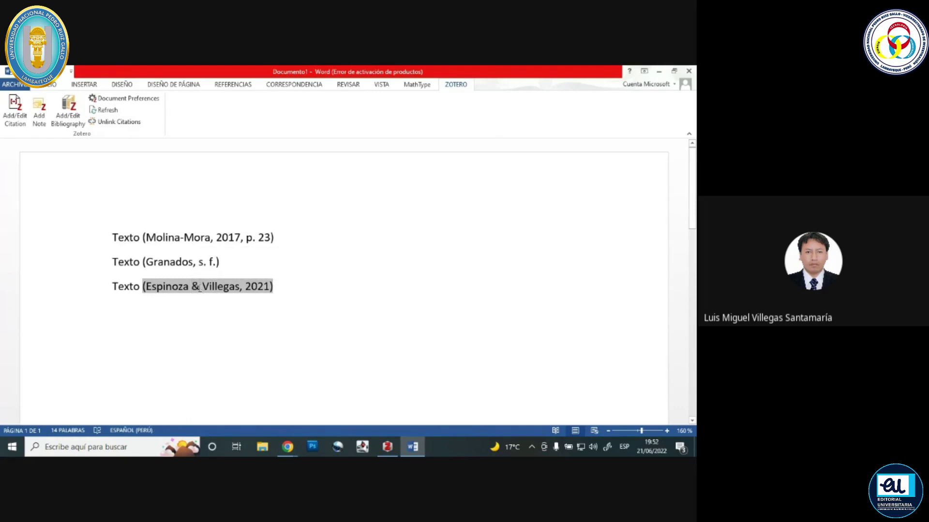
key("End")
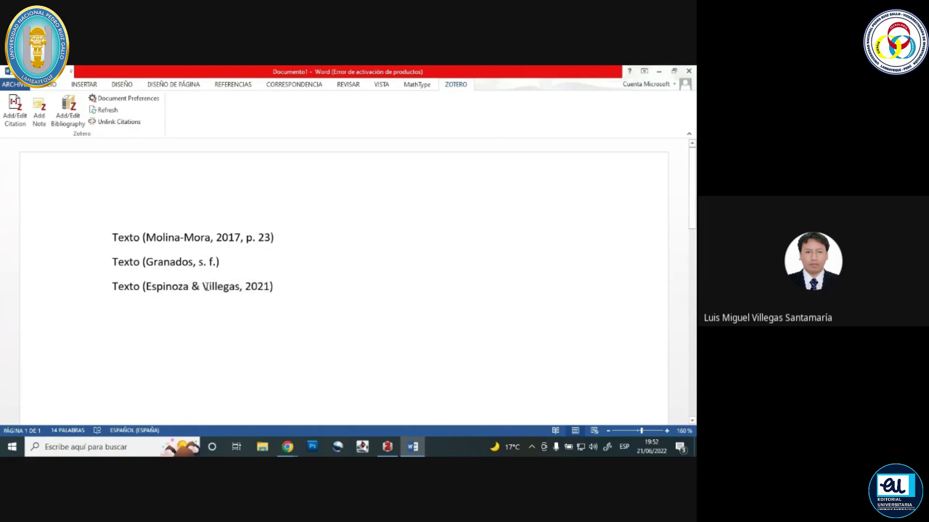
left_click(190, 287)
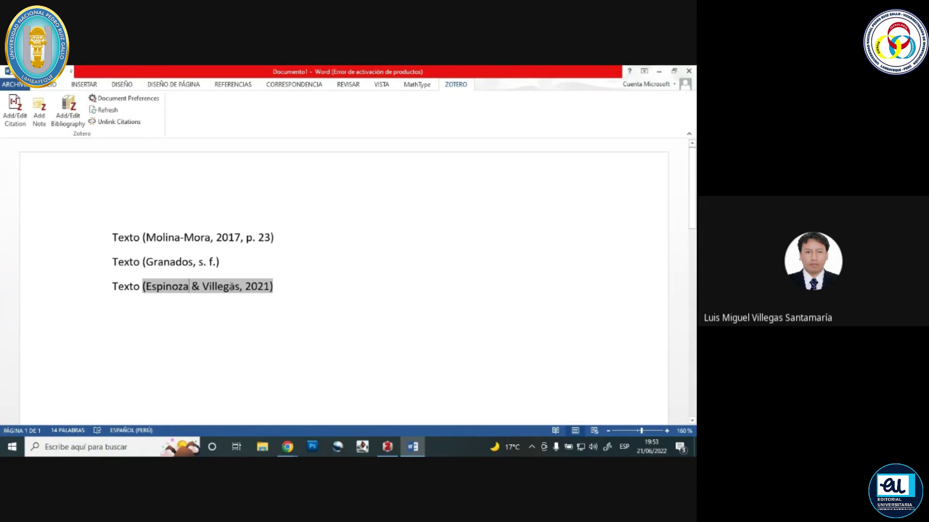
left_click(276, 286)
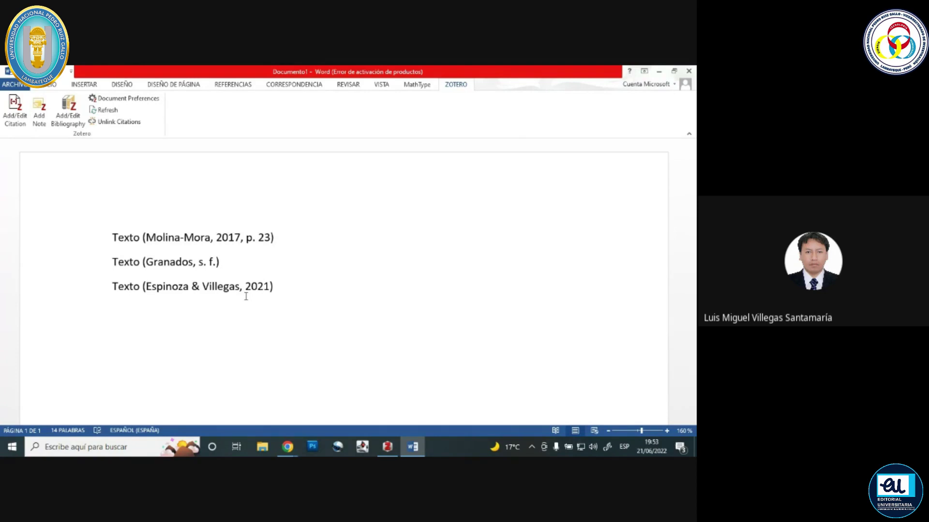
left_click(184, 290)
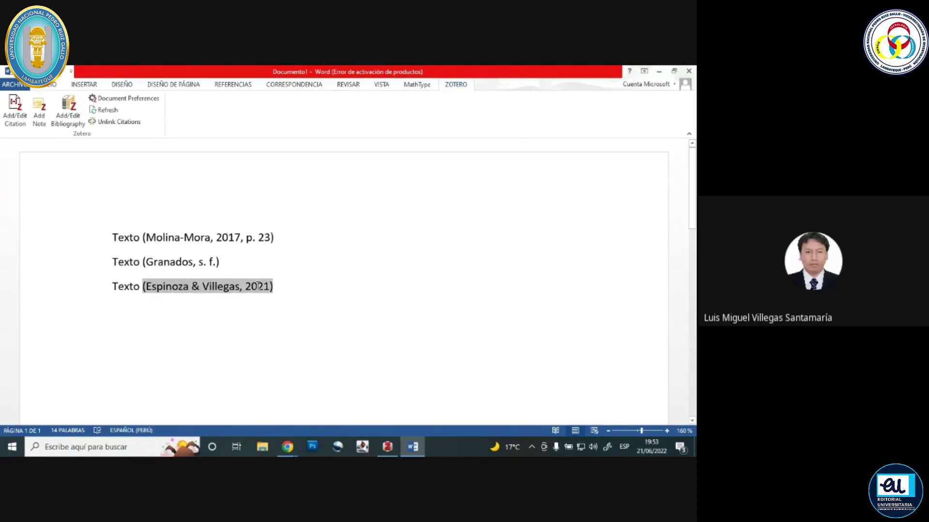
left_click(296, 289)
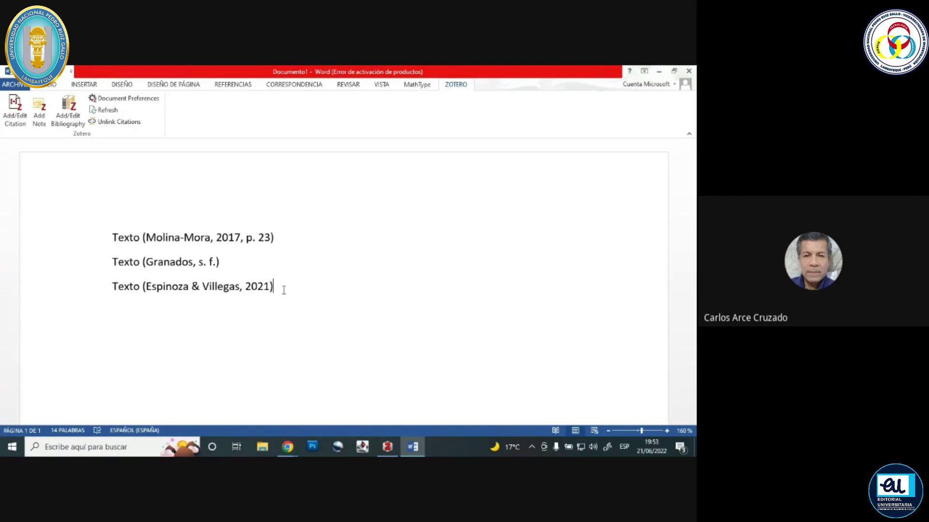
Bring the browser with the EBSCO record forward and switch to the Google Meet call
mouse_move(288, 444)
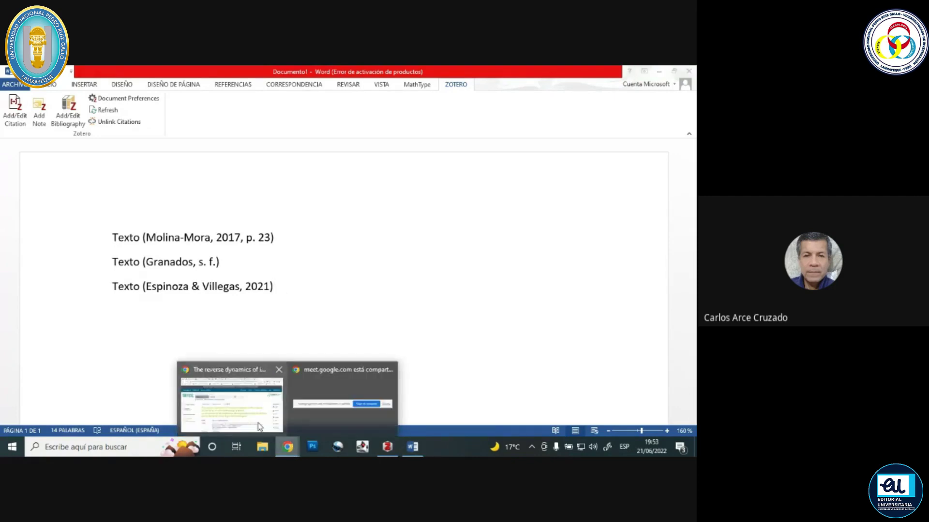
left_click(258, 422)
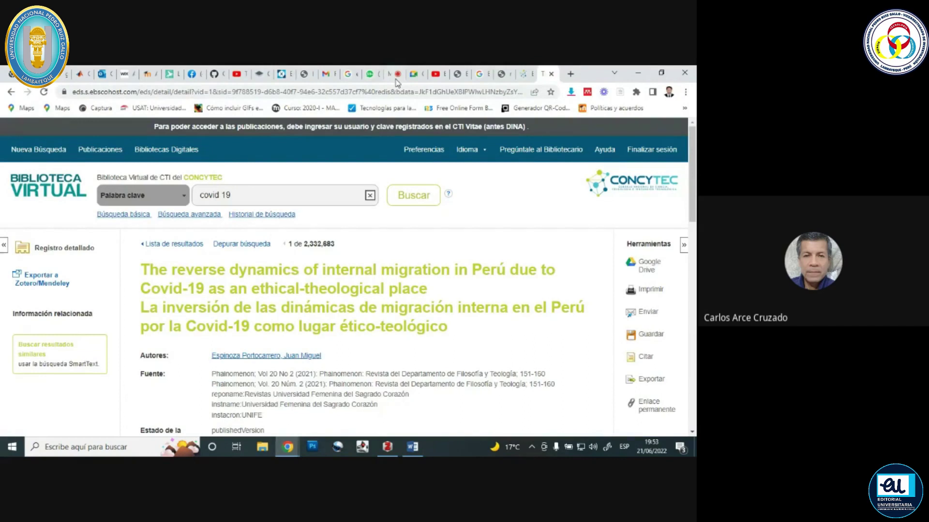
left_click(396, 74)
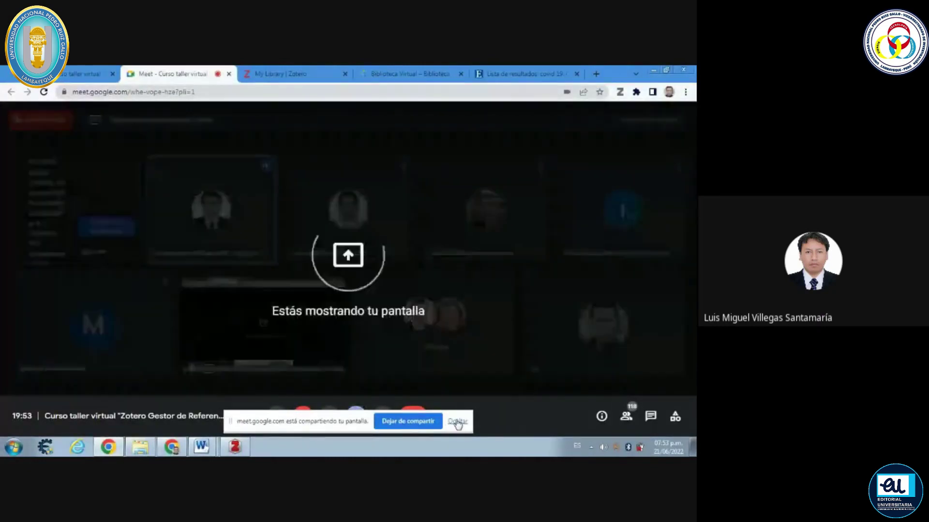
Hide the sharing notice, go to the covid 19 results and open the Coronavirus Disease 2019 (COVID-19) record
left_click(457, 421)
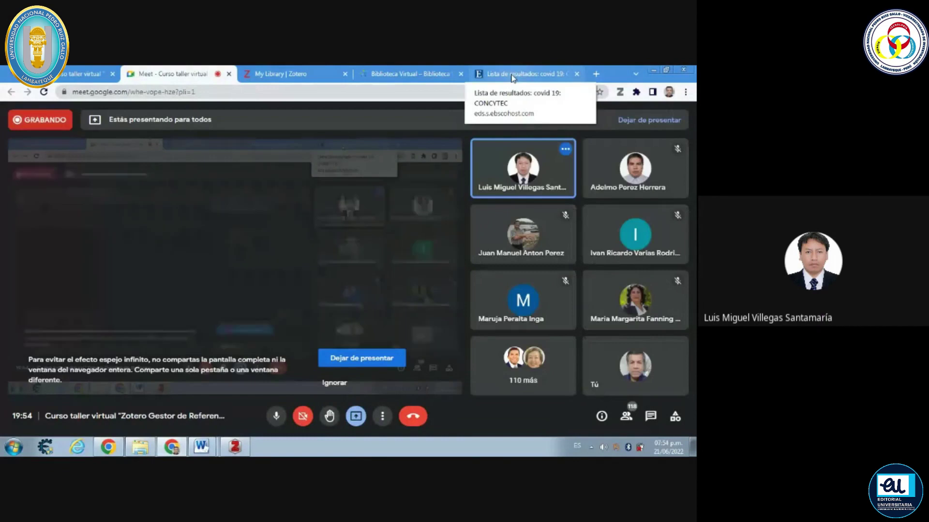
left_click(512, 75)
left_click(468, 133)
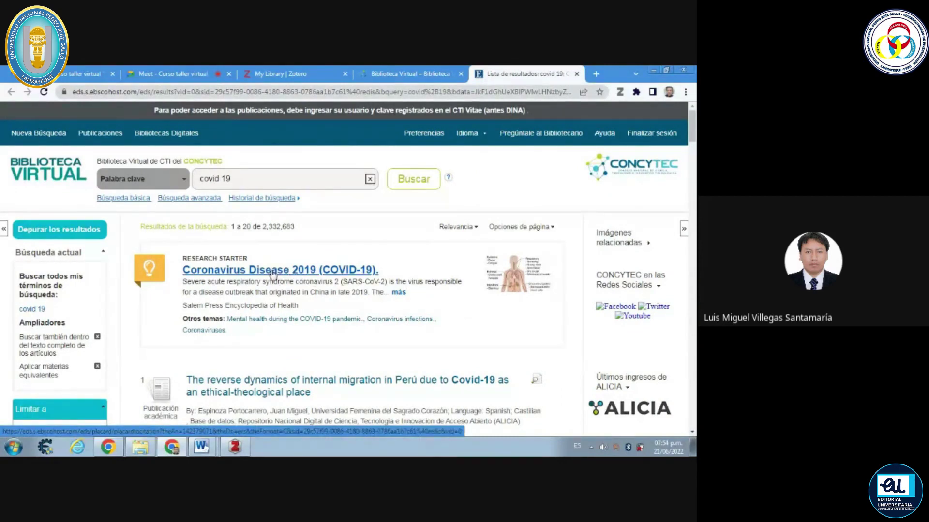
left_click(273, 273)
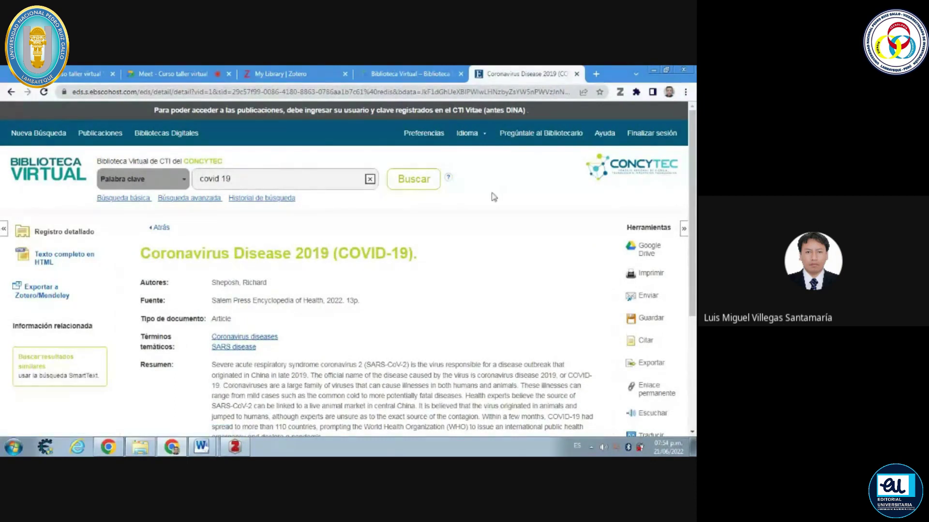
Save the Coronavirus Disease 2019 (COVID-19) record with the Zotero Connector, dismissing its welcome message
left_click(619, 92)
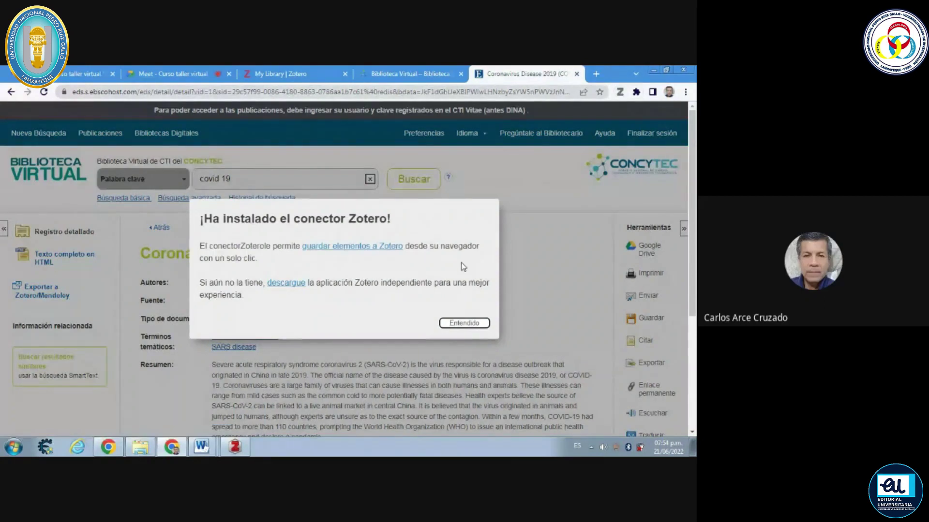
left_click(453, 324)
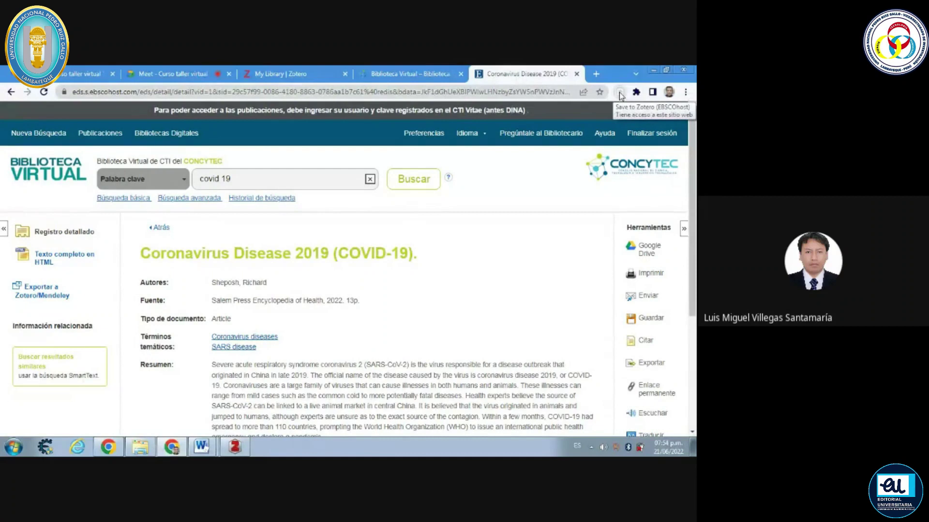
left_click(620, 92)
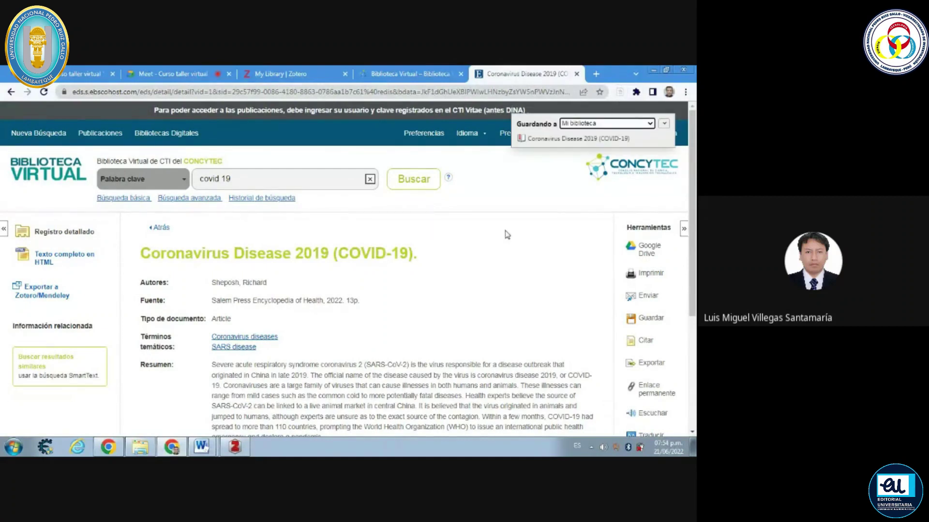
Check the saved item in Zotero, then return to the Google Meet call
left_click(246, 446)
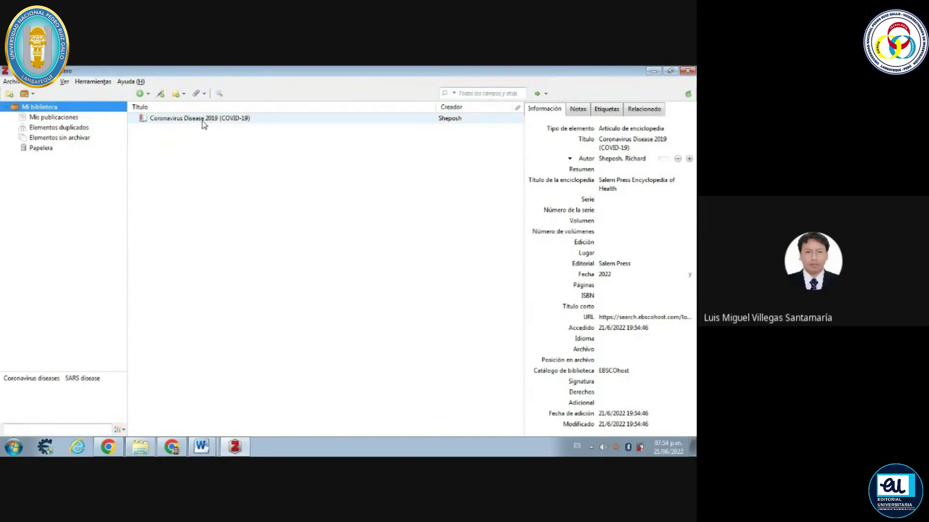
left_click(172, 450)
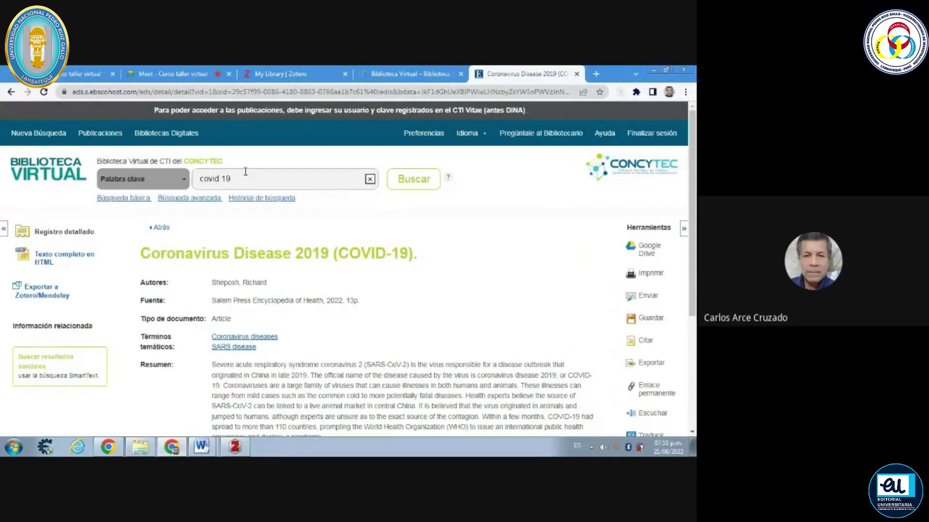
left_click(182, 74)
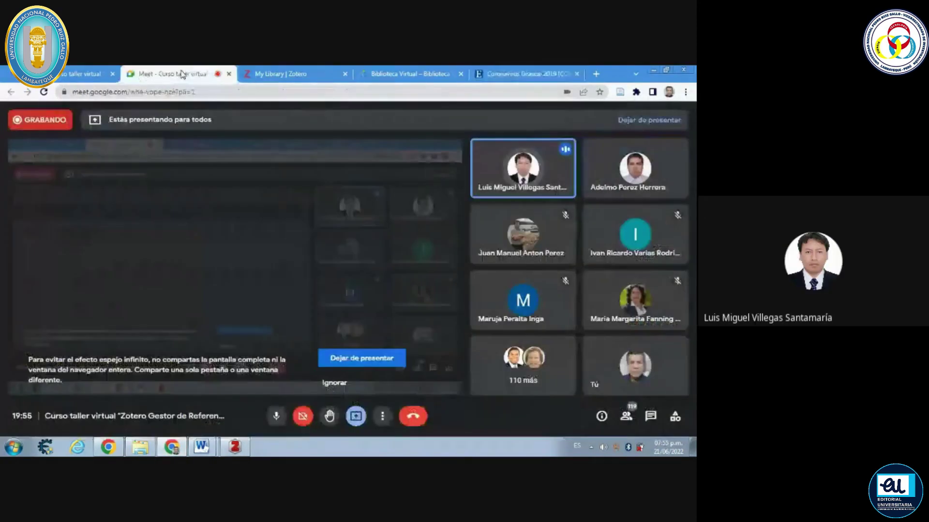
Mute the microphone and look over the COVID-19 article record again
left_click(277, 417)
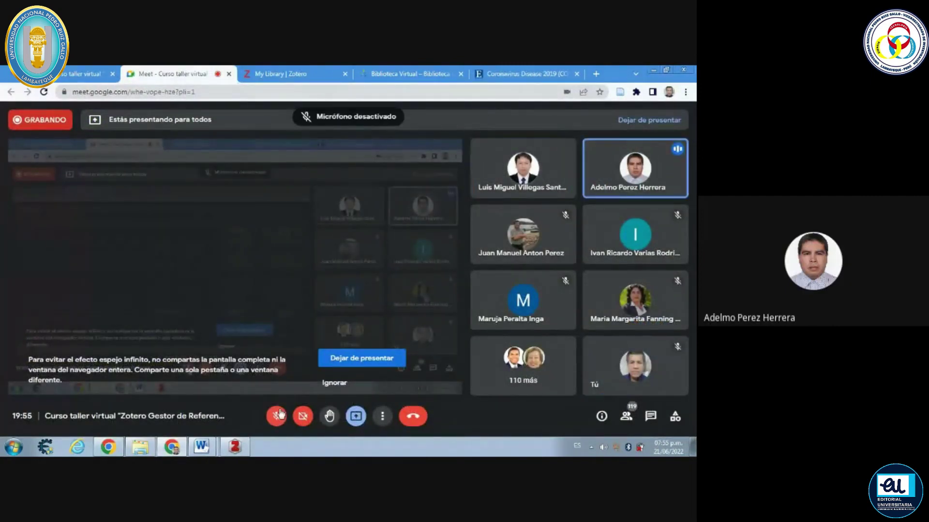
left_click(506, 78)
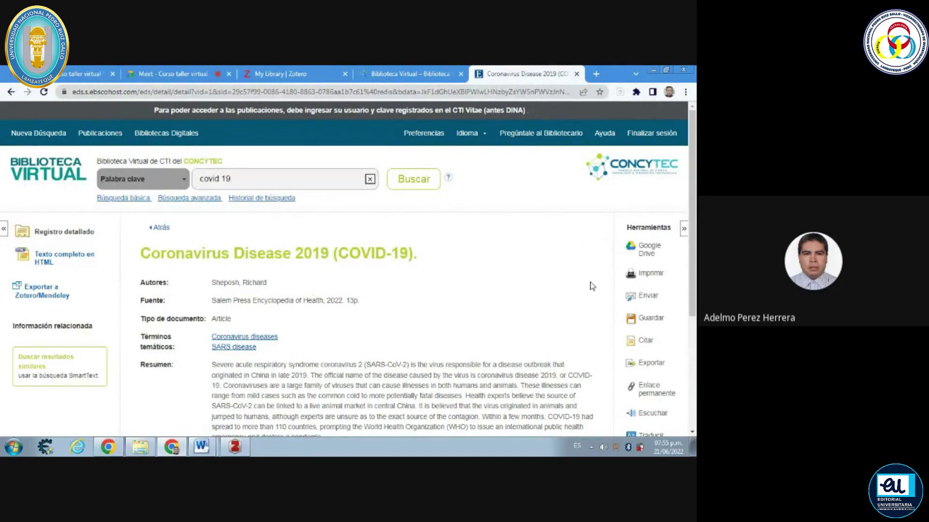
left_click_drag(692, 229, 694, 301)
scroll(694, 300, "up", 3)
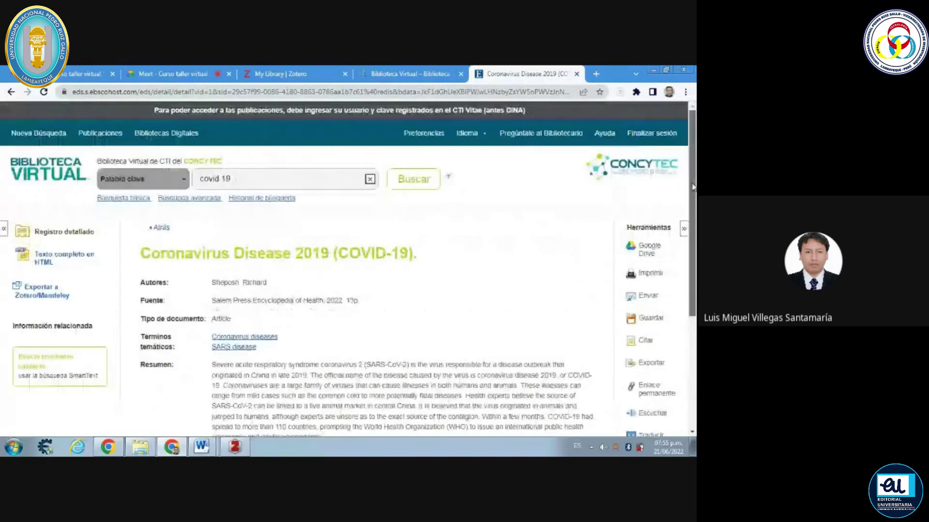
Stop presenting the screen from the Google Meet call with Dejar de presentar
left_click(172, 73)
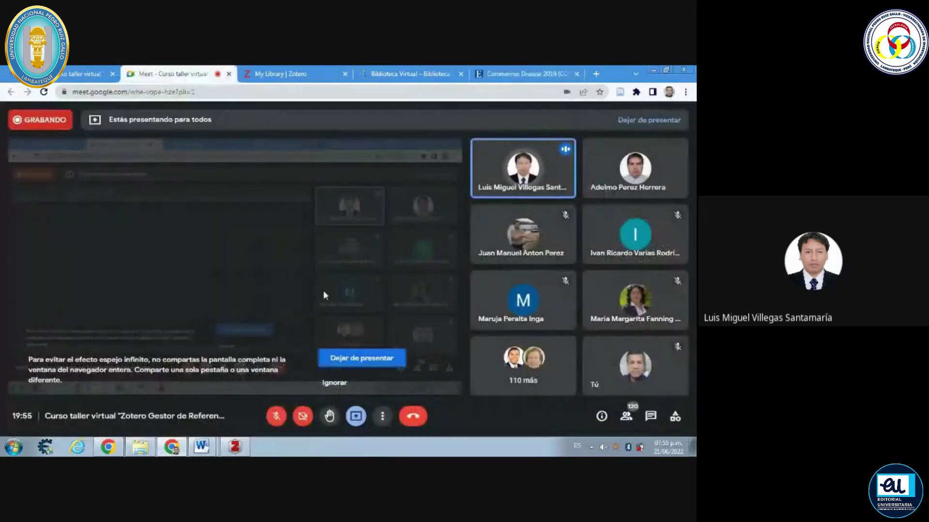
left_click(356, 419)
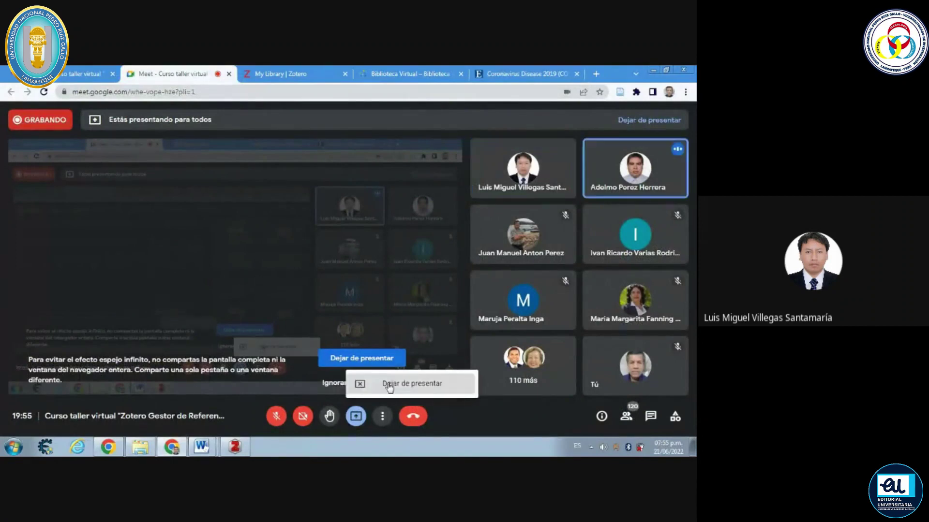
left_click(387, 384)
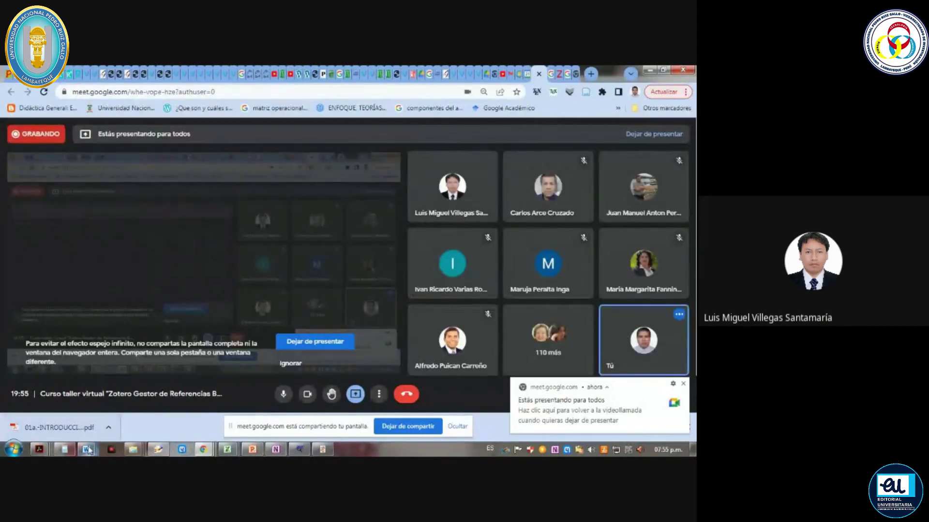
Try Zotero Add/Edit Citation in the SILABO syllabus, dismiss the connection error, and minimize Word
mouse_move(87, 450)
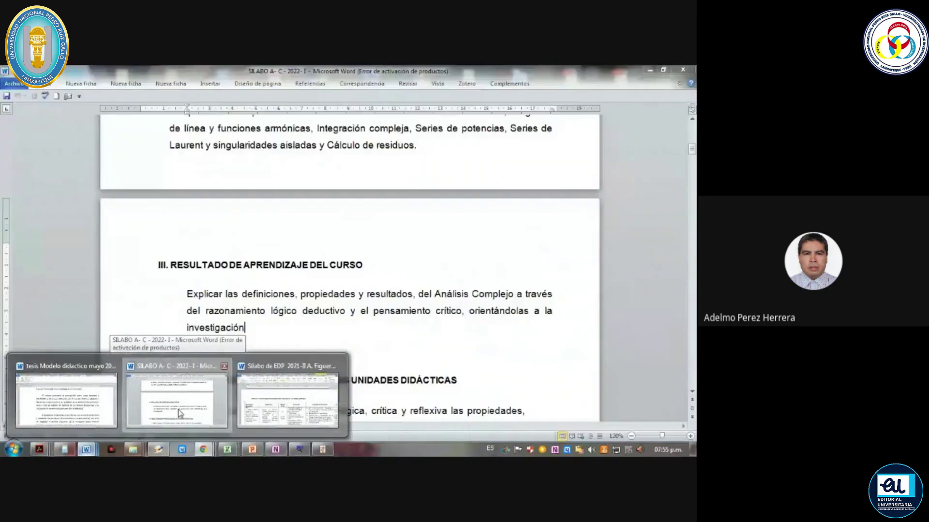
left_click(180, 412)
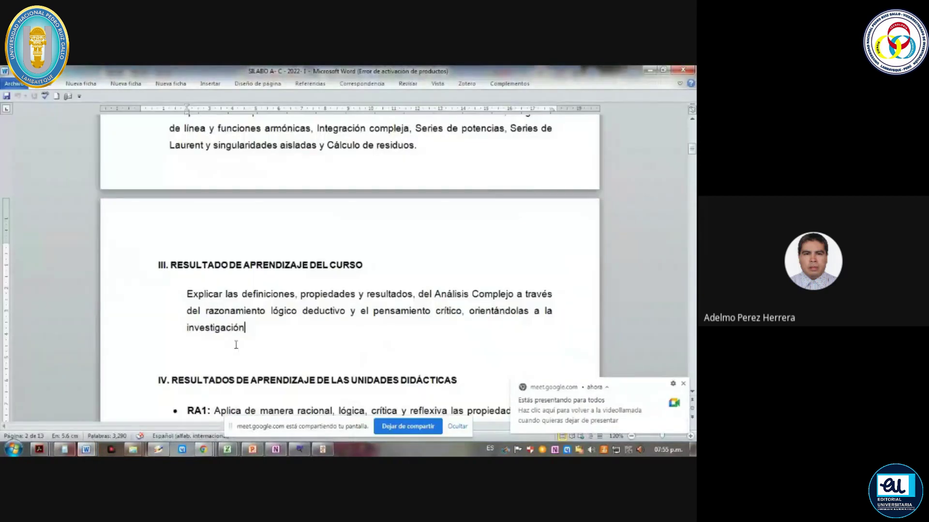
left_click(467, 85)
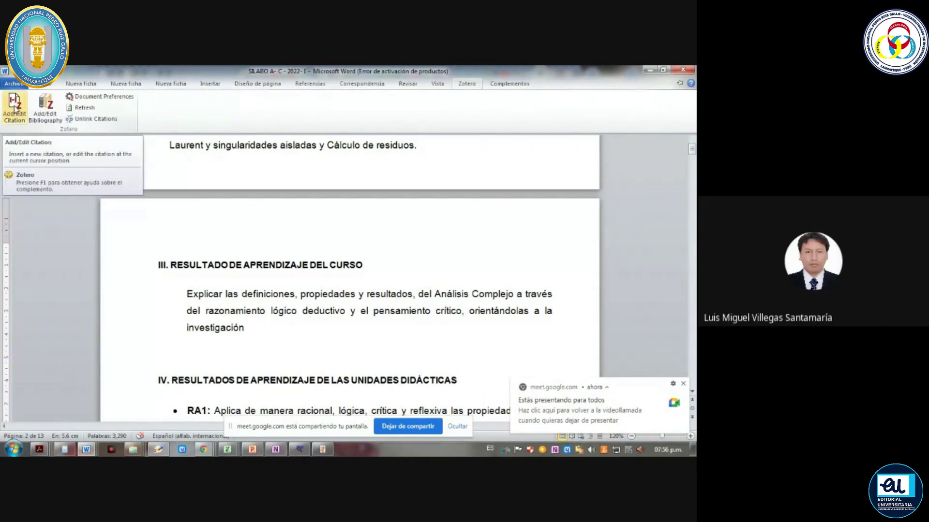
left_click(15, 109)
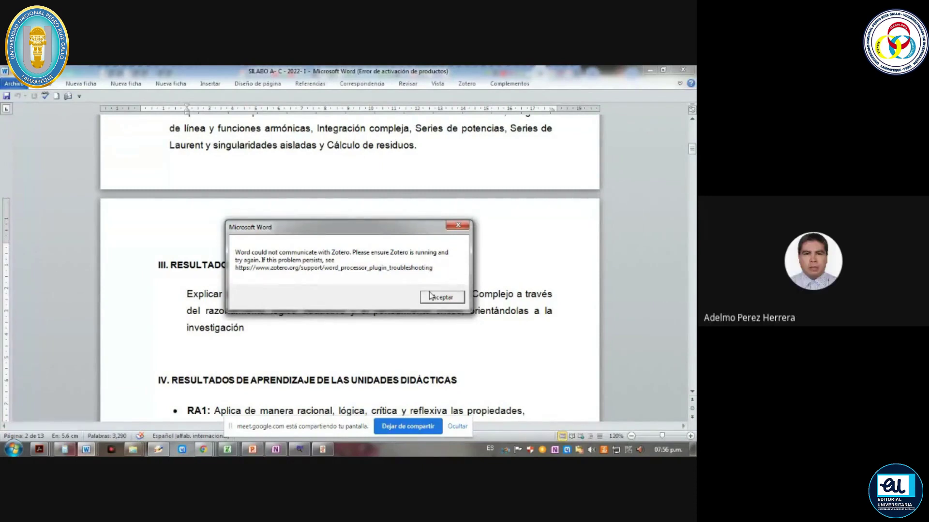
left_click(432, 296)
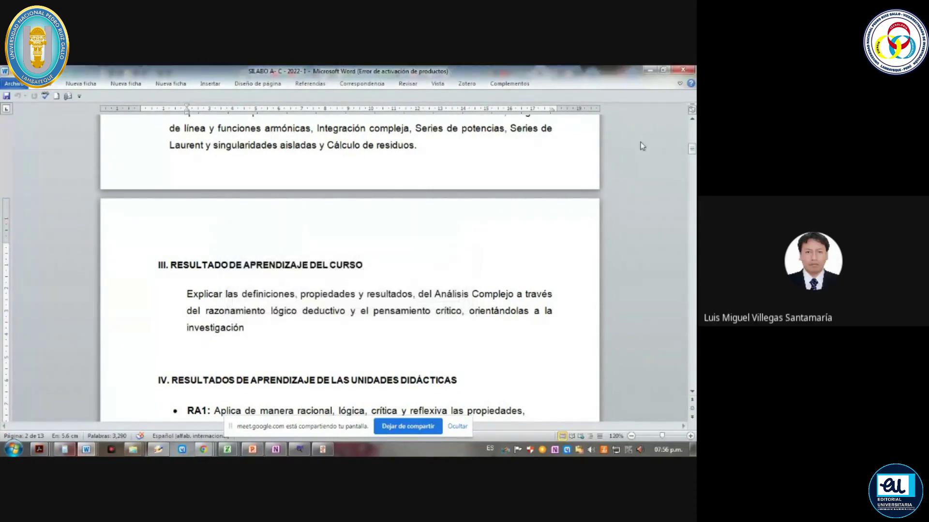
left_click(649, 70)
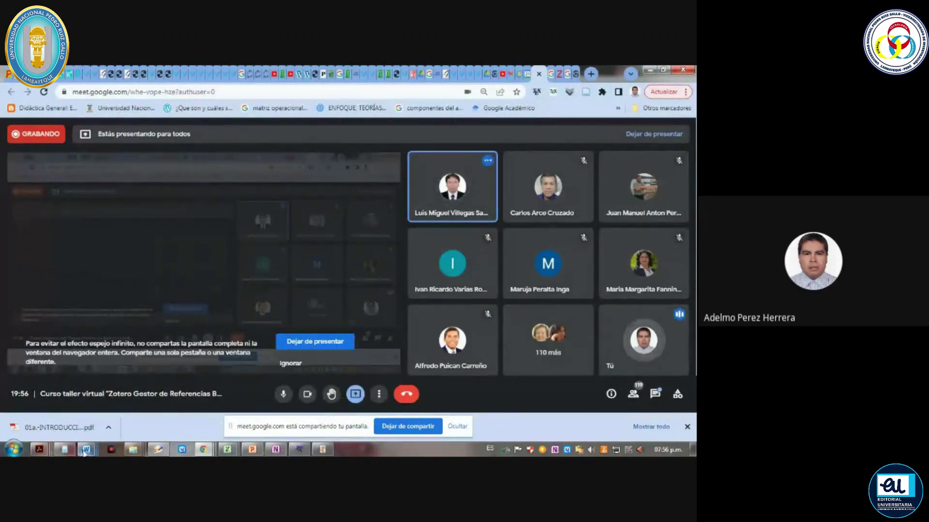
Bring back the SILABO A-C 2022-I syllabus and close it, choosing Guardar to save changes
mouse_move(87, 450)
left_click(214, 409)
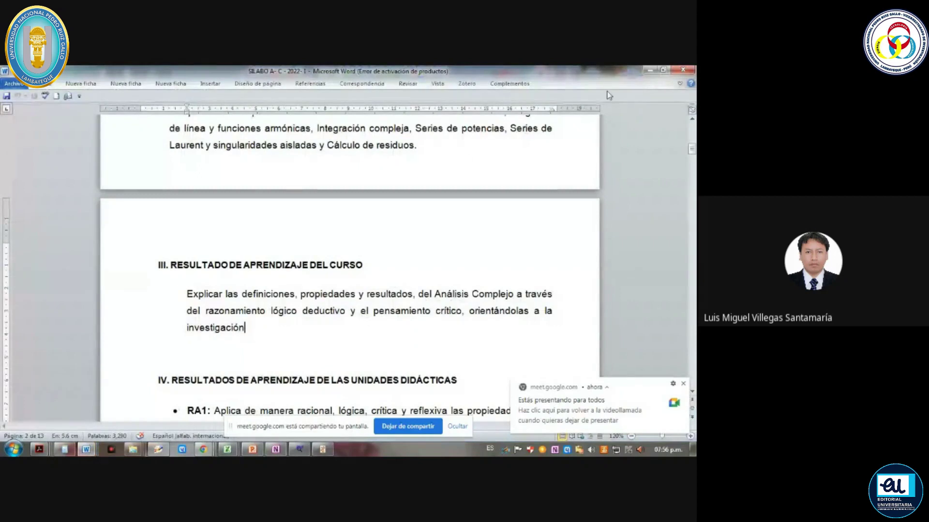
left_click(679, 71)
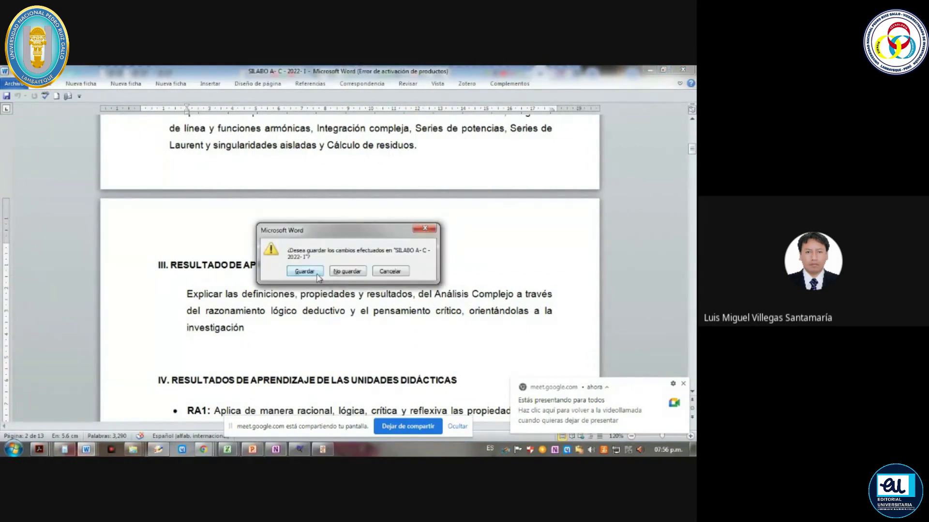
left_click(317, 273)
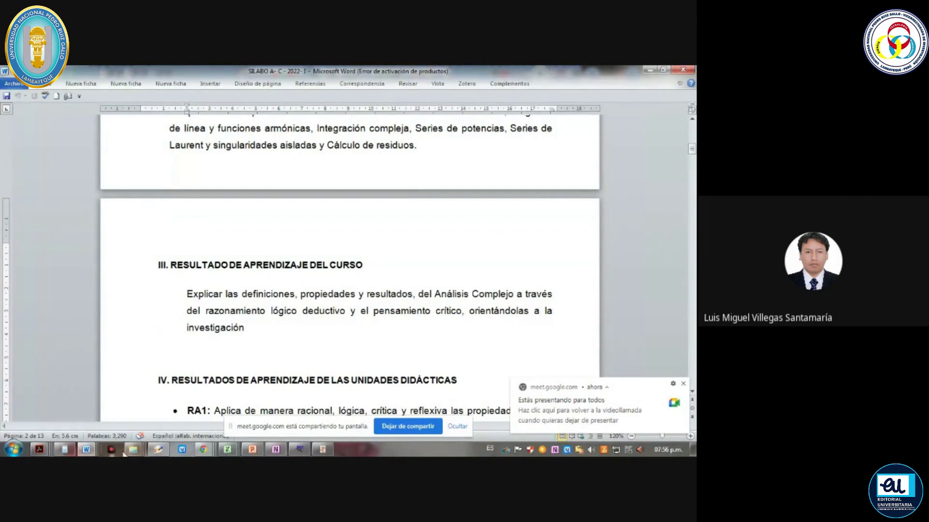
mouse_move(86, 450)
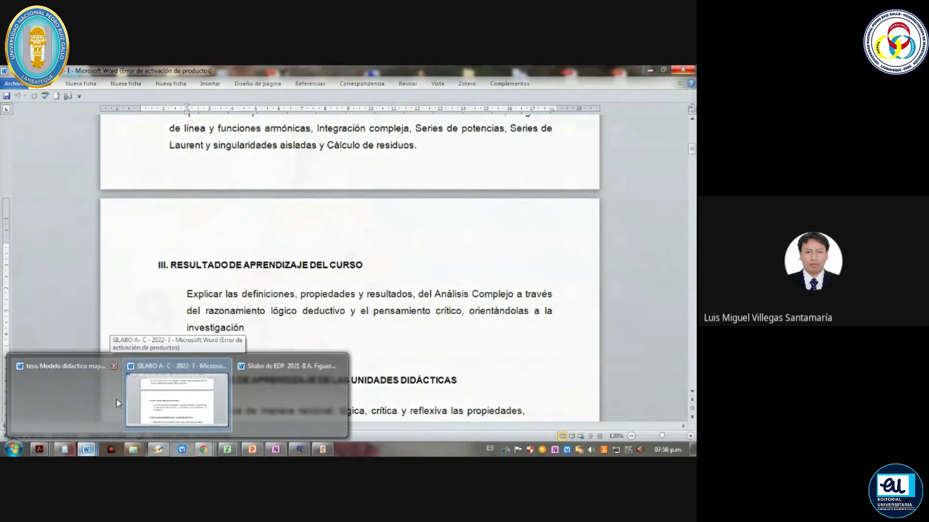
Close the thesis and Silabo de EDP windows, saving changes, then close Word's remaining window via Cerrar ventana
mouse_move(113, 370)
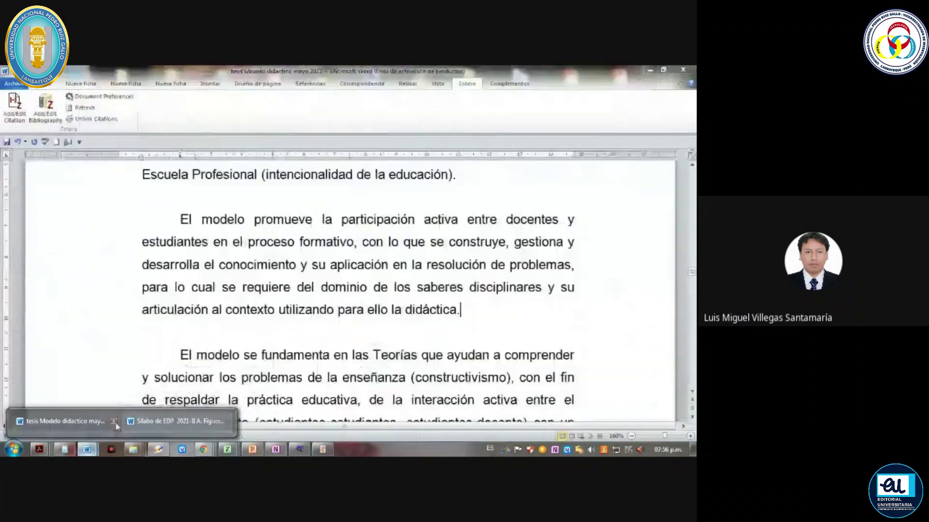
left_click(113, 422)
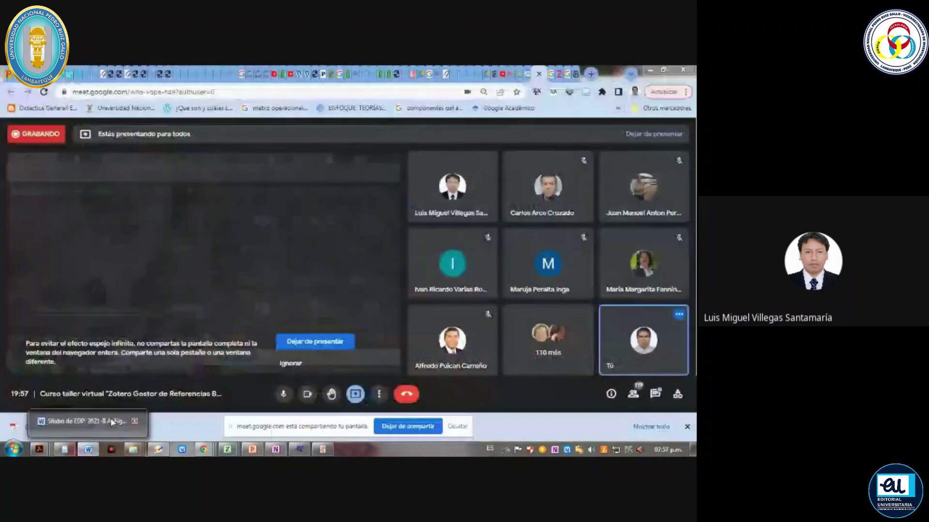
left_click(134, 421)
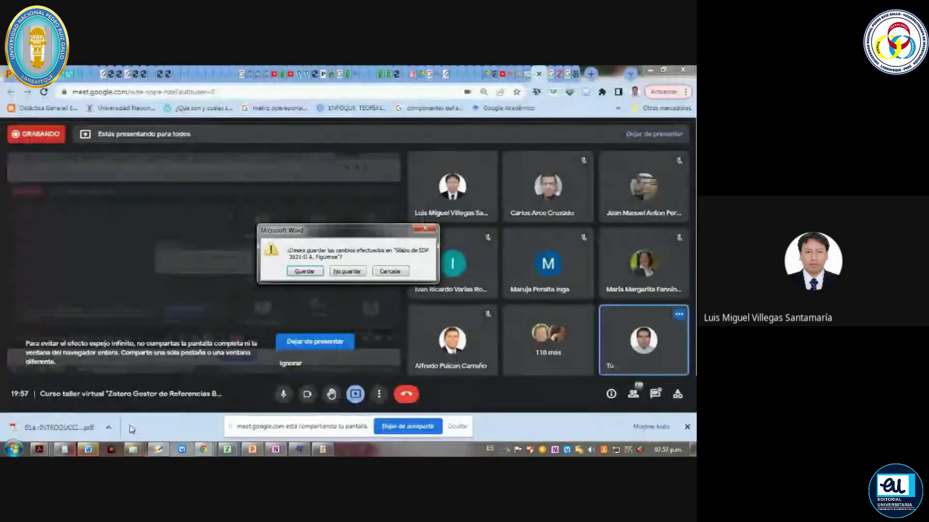
left_click(303, 271)
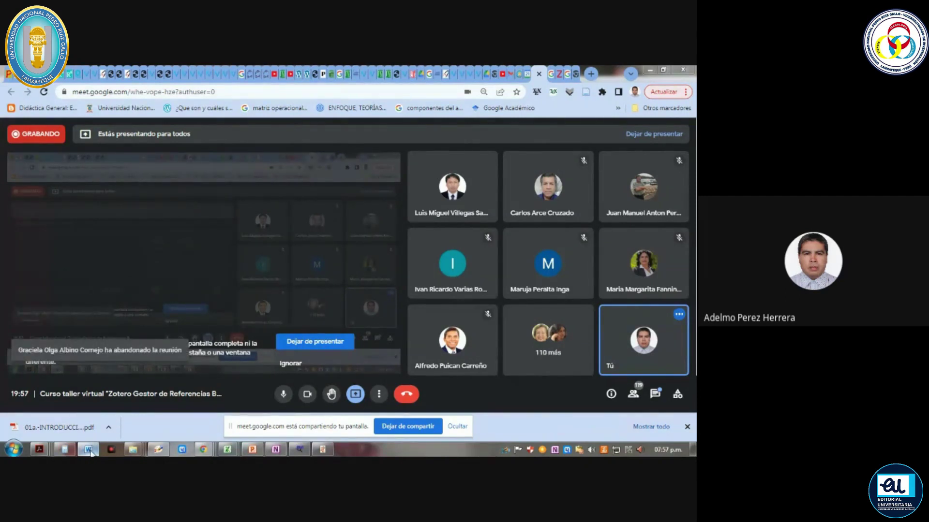
right_click(90, 451)
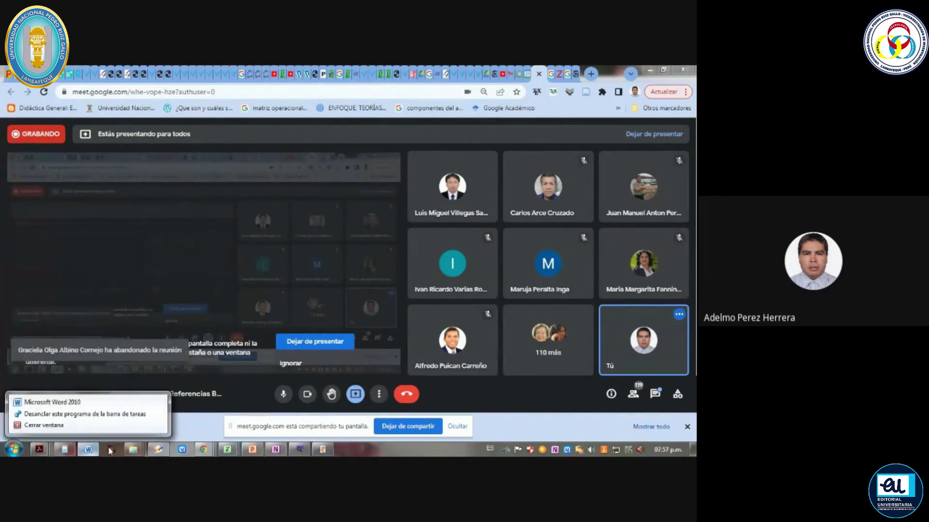
left_click(72, 426)
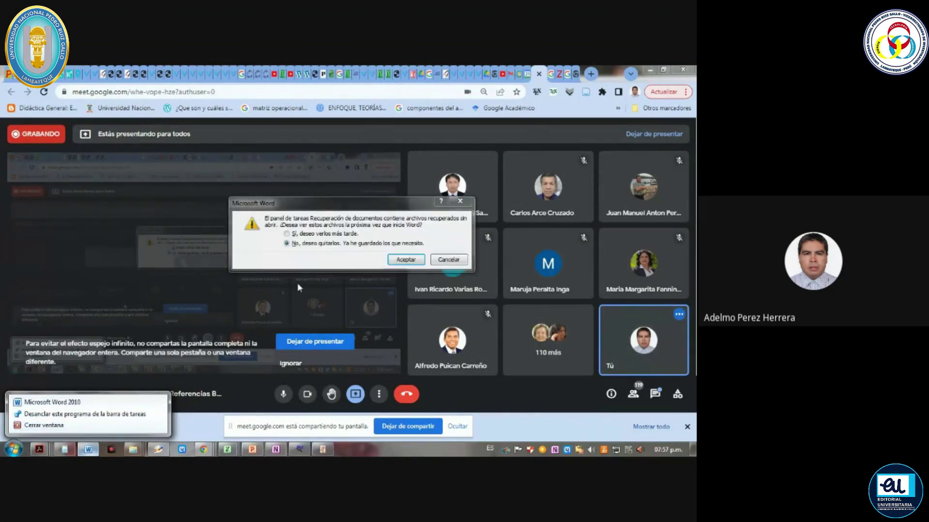
Keep Word's recovered files with 'Sí, deseo verlos más tarde', confirm, and switch to the Zotero tab
left_click(286, 235)
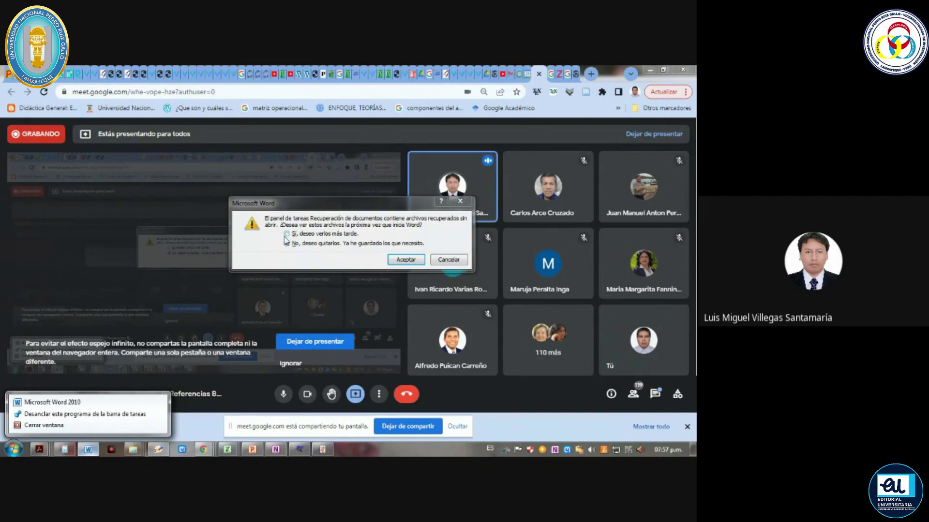
left_click(406, 259)
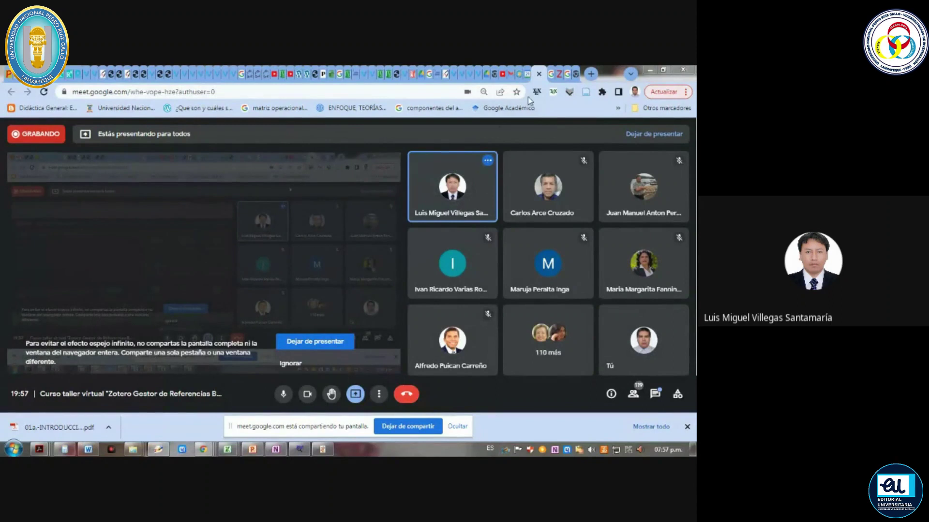
left_click(561, 74)
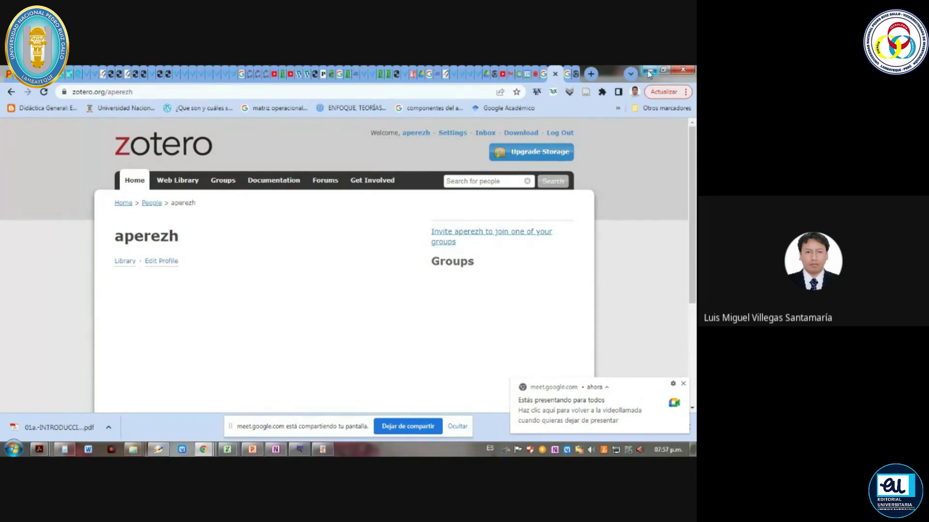
Minimize the browser, Mahjong and file search windows to reveal the desktop
left_click(649, 73)
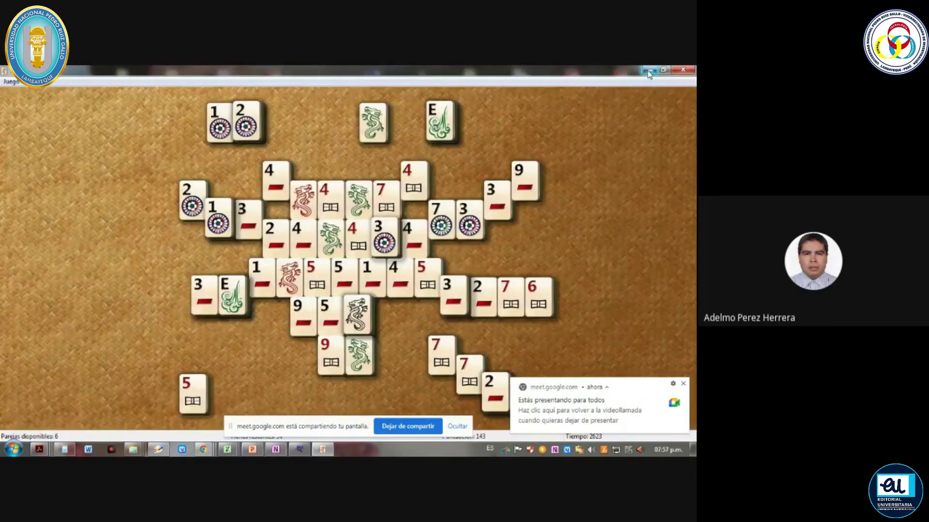
left_click(649, 74)
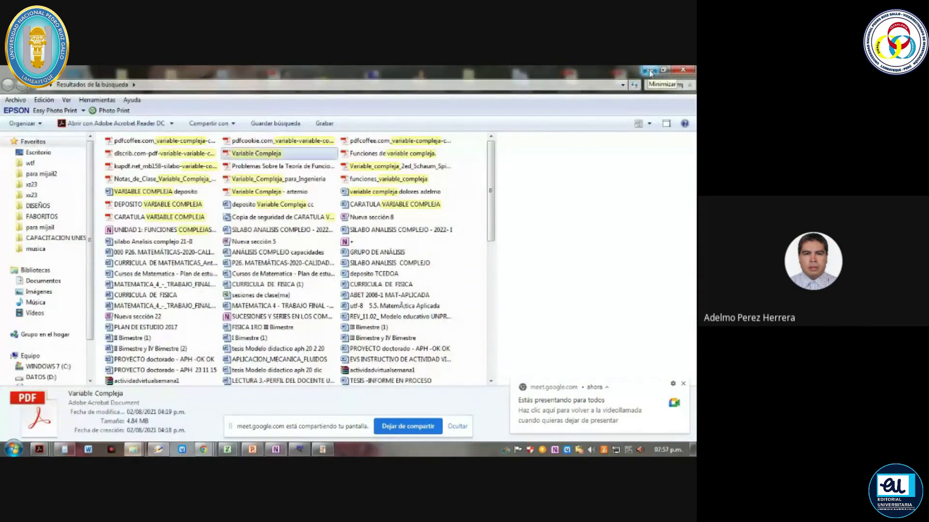
left_click(651, 72)
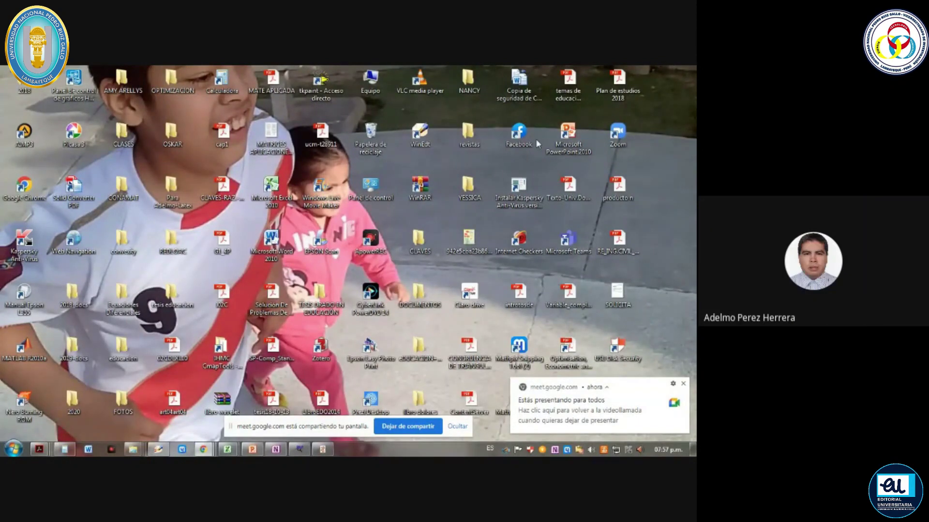
Dismiss the Meet presenting notification and launch Zotero from its desktop icon
left_click(682, 385)
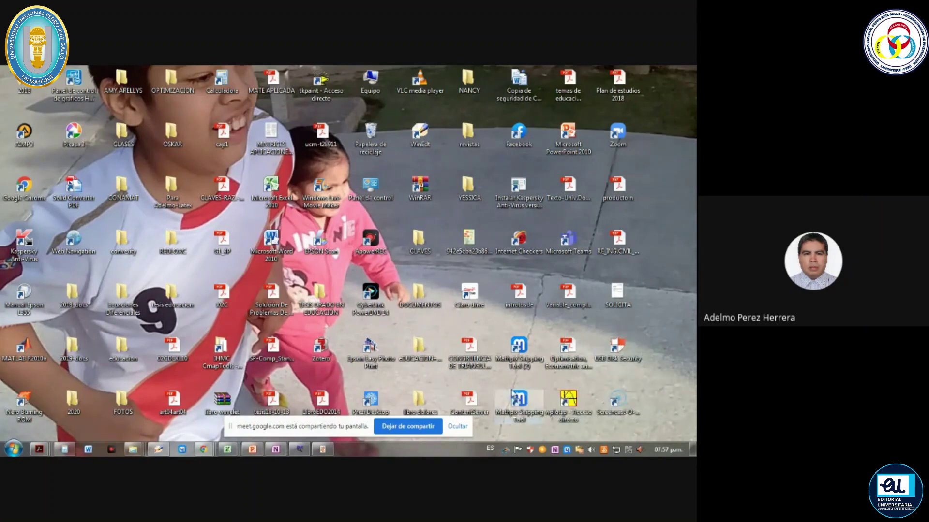
double_click(321, 348)
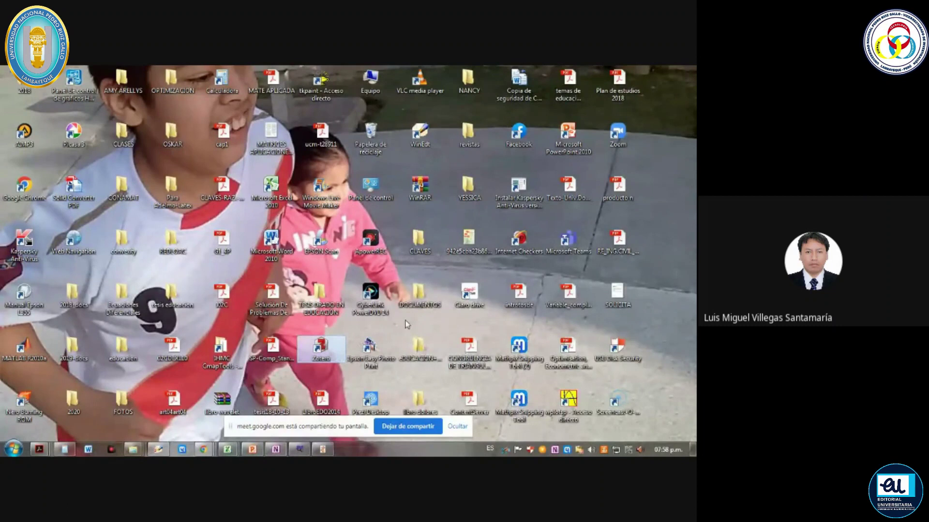
double_click(322, 348)
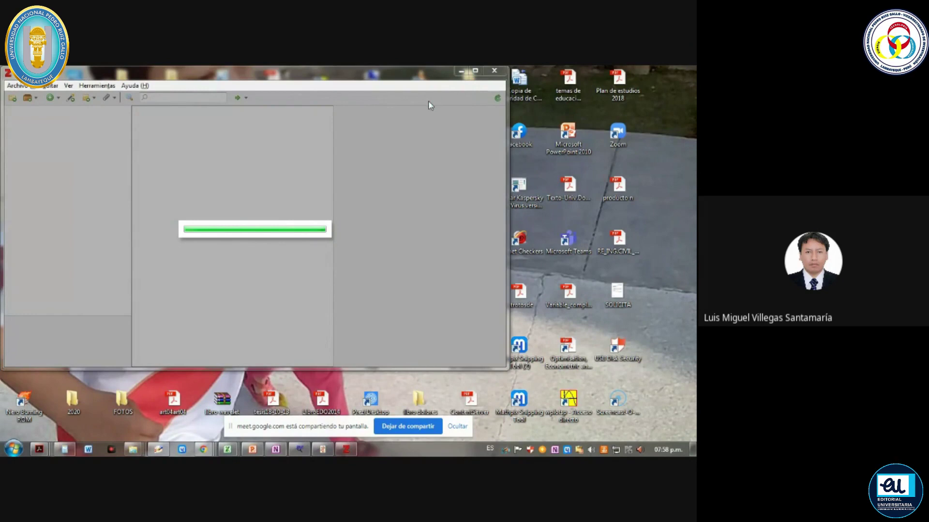
Maximize Zotero and reinstall the Microsoft Word plugin from the word processor preferences
left_click(474, 71)
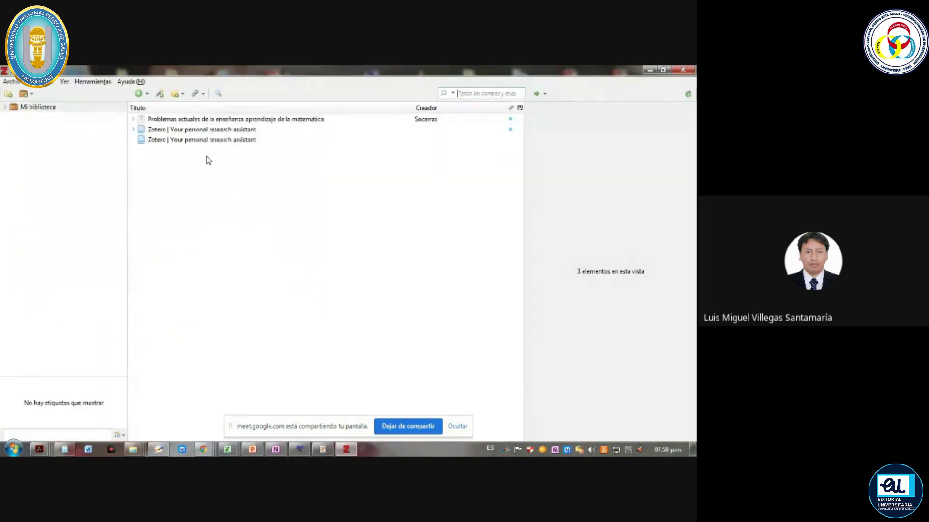
left_click(48, 81)
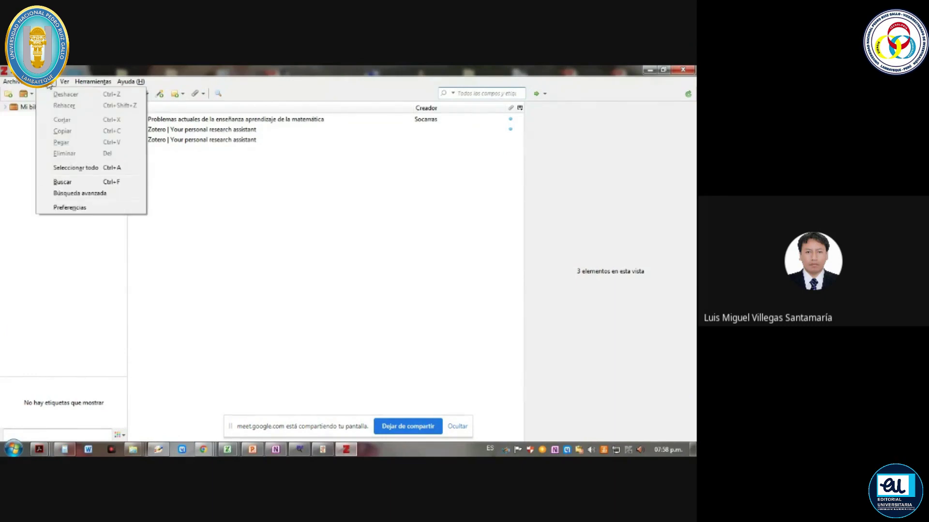
left_click(69, 208)
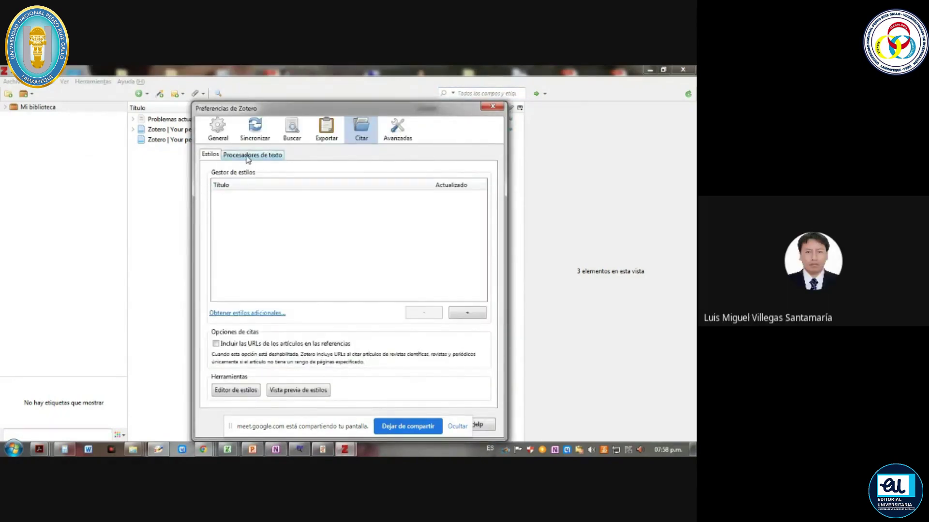
left_click(249, 155)
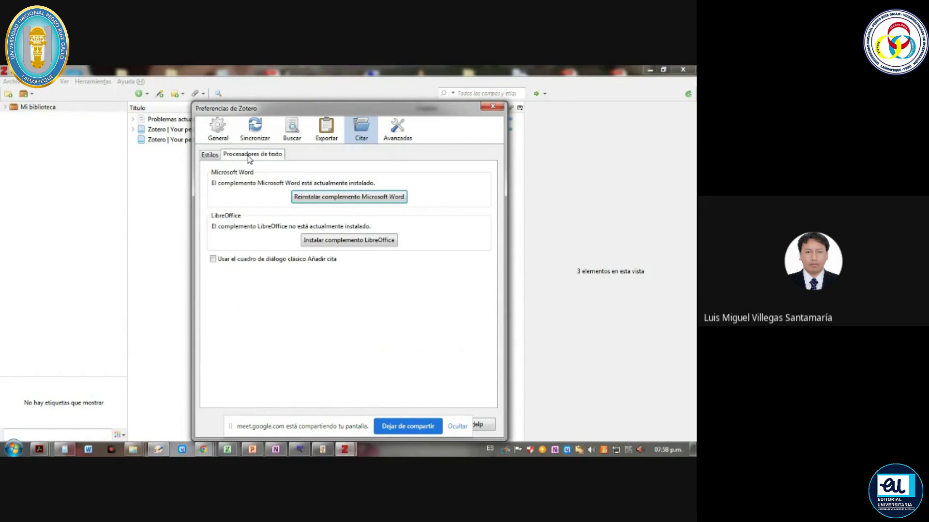
left_click(345, 199)
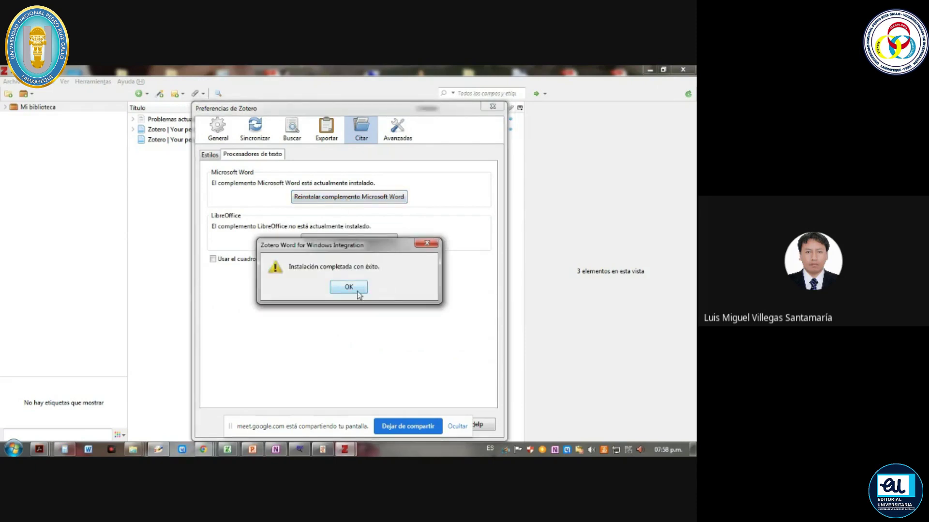
Dismiss the installation success message and sharing notice, then close Zotero Preferences
left_click(348, 287)
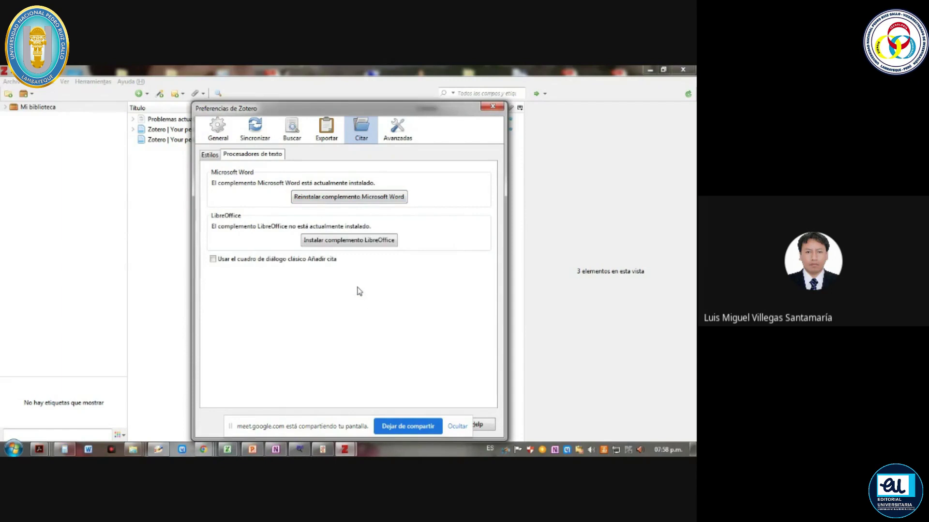
left_click(454, 426)
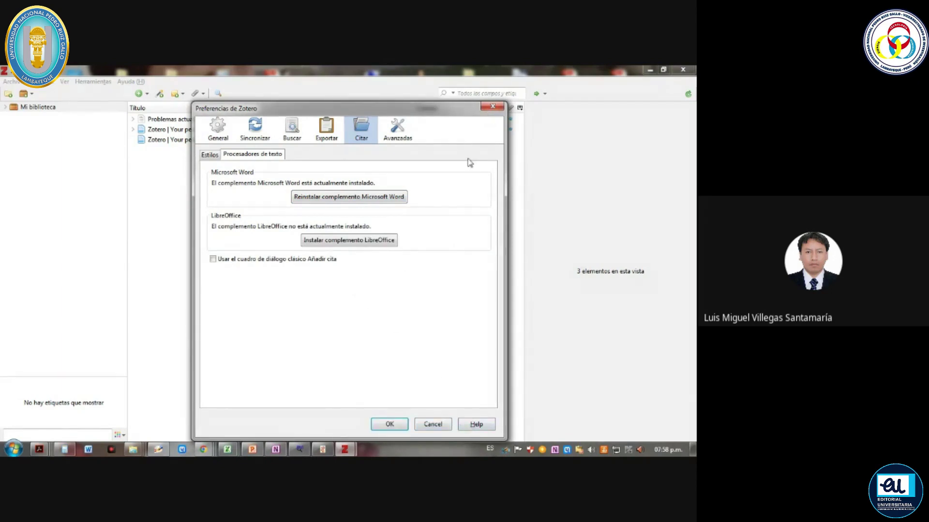
left_click(403, 424)
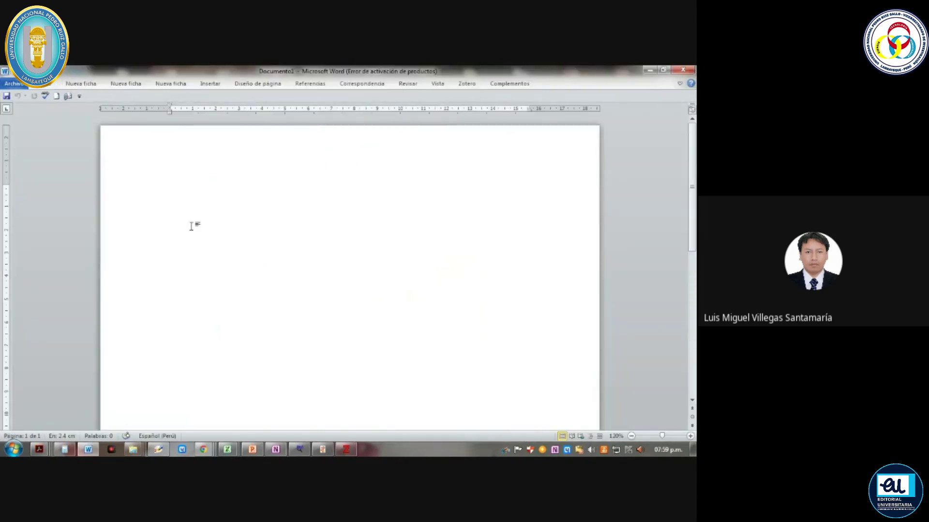
Type the test line DFDSFDFDASDAD and set the document's Zotero citation style to APA 7th edition
type("DFDSFDFDASDAD")
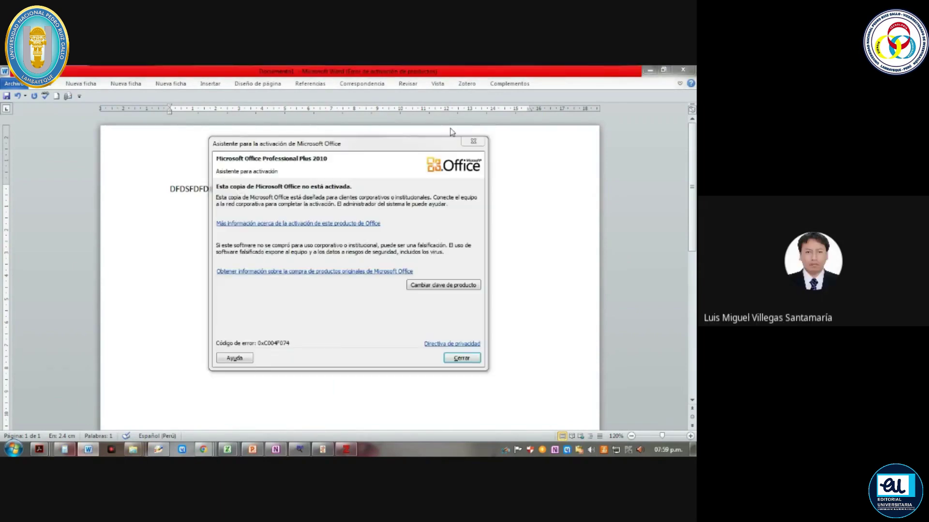
left_click(473, 142)
left_click(466, 84)
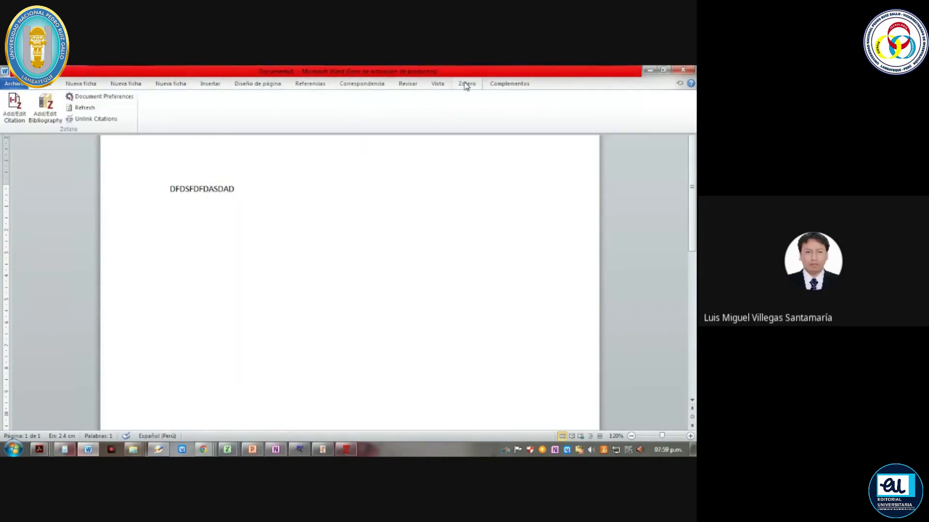
left_click(20, 111)
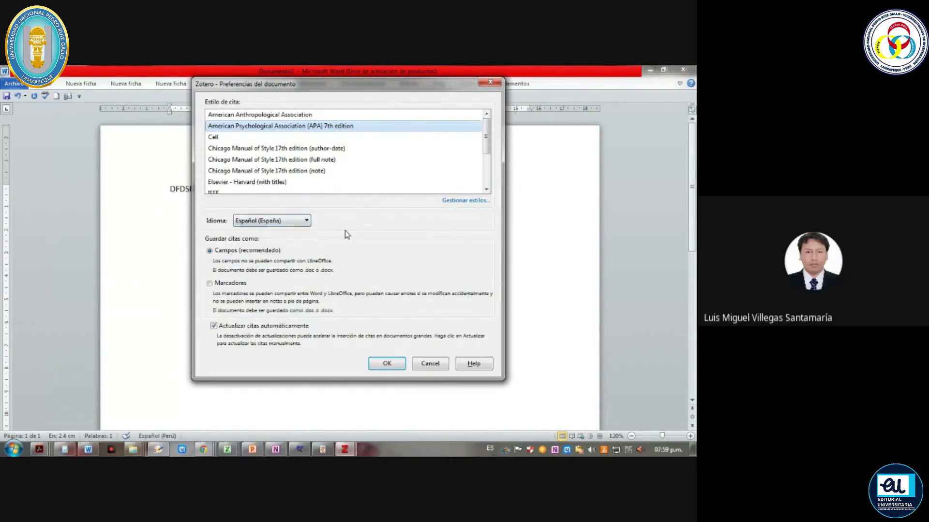
left_click(376, 361)
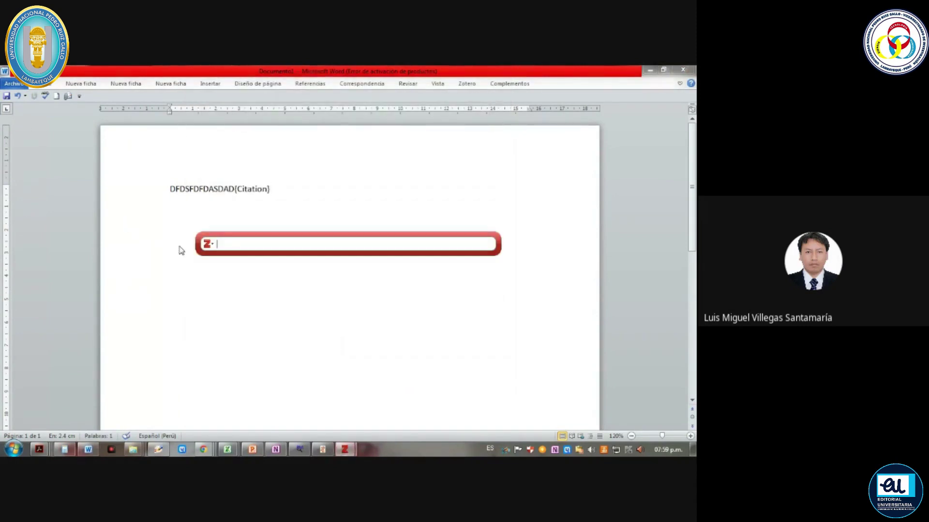
Browse Mi biblioteca in the classic citation dialog, close it without citing, and minimize Word
left_click(212, 246)
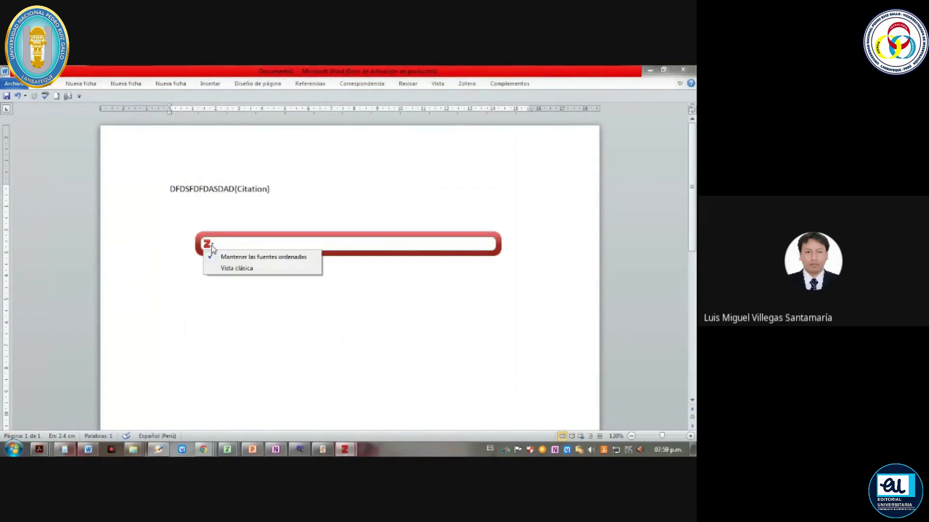
left_click(237, 268)
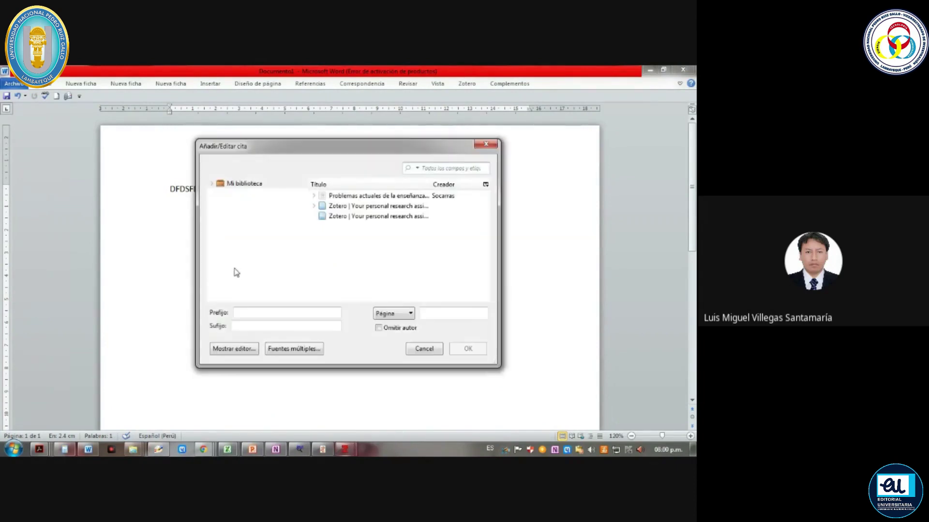
left_click(247, 186)
double_click(234, 188)
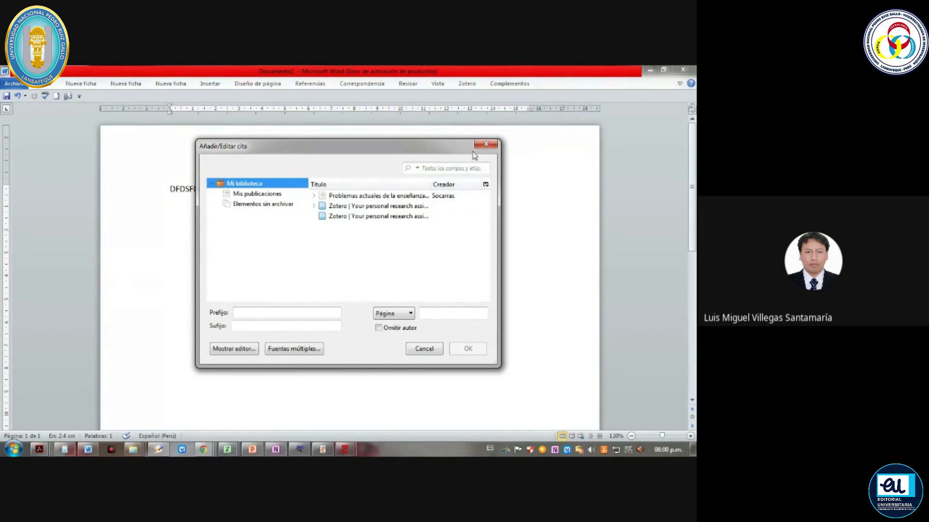
left_click(486, 145)
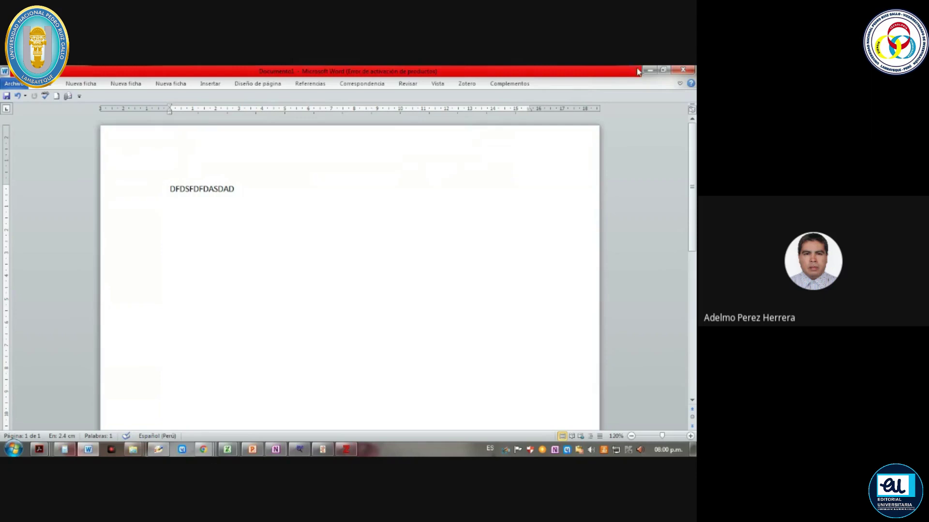
left_click(651, 72)
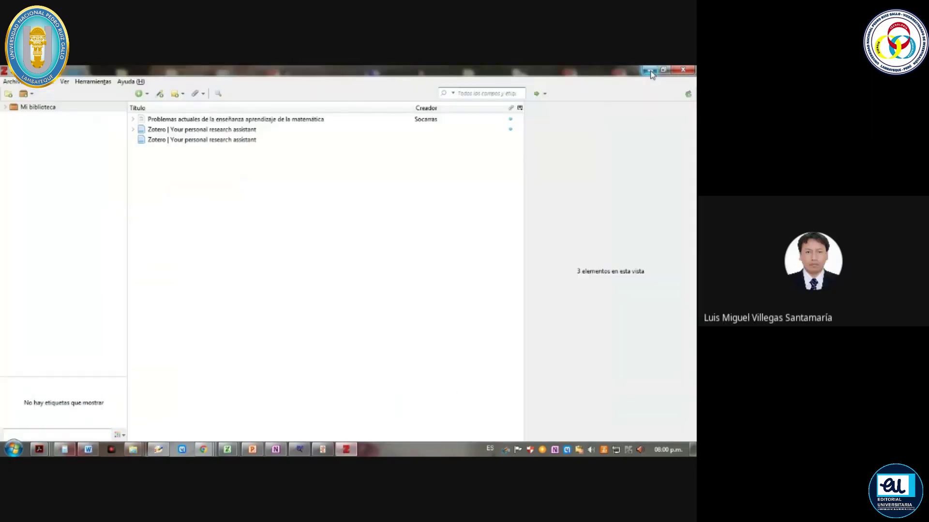
Minimize Zotero, go to the Google Meet call in Chrome, and choose 'Dejar de presentar'
left_click(649, 71)
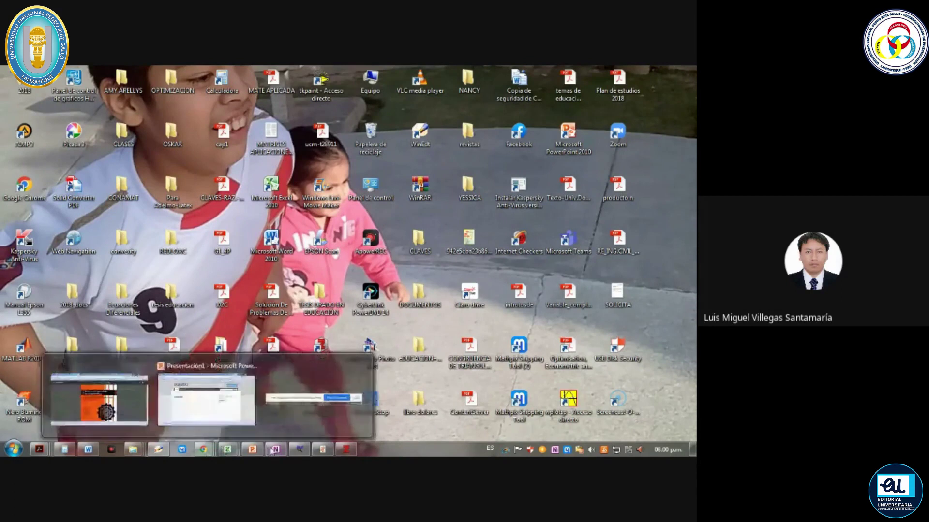
mouse_move(347, 452)
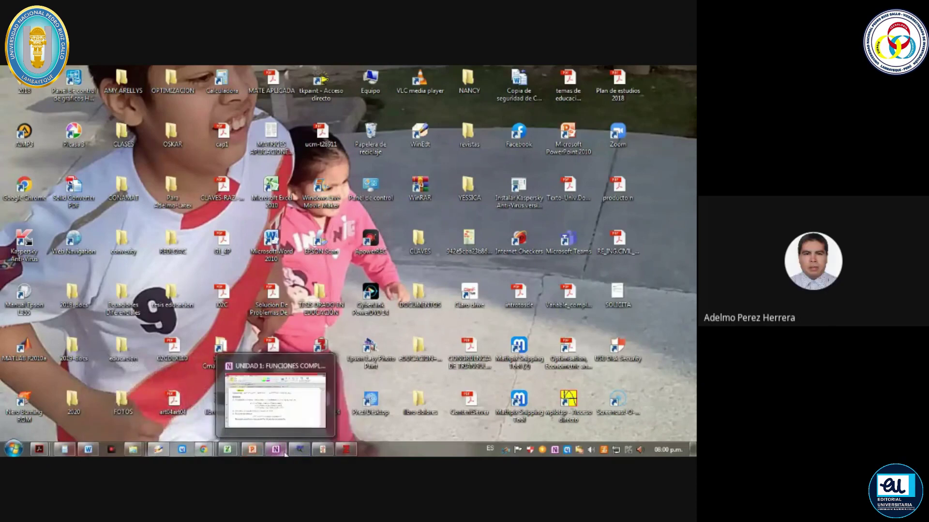
mouse_move(188, 452)
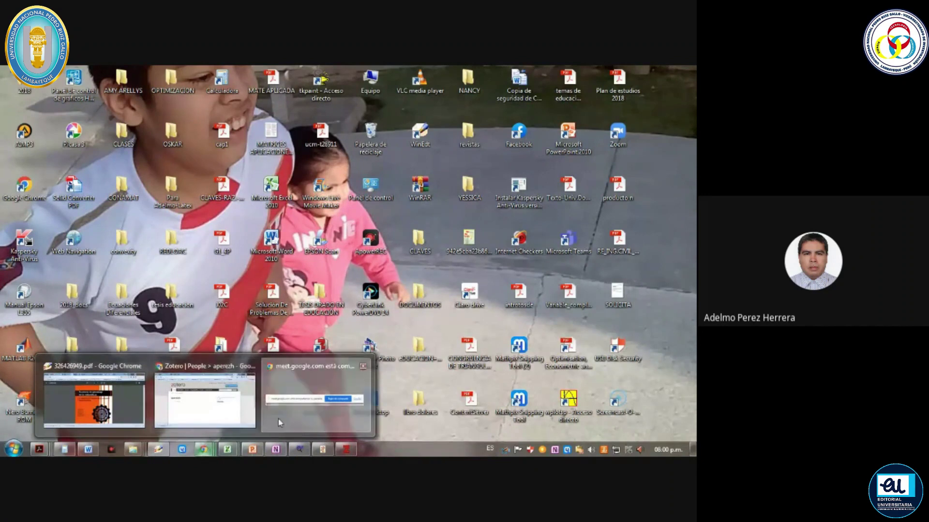
left_click(278, 419)
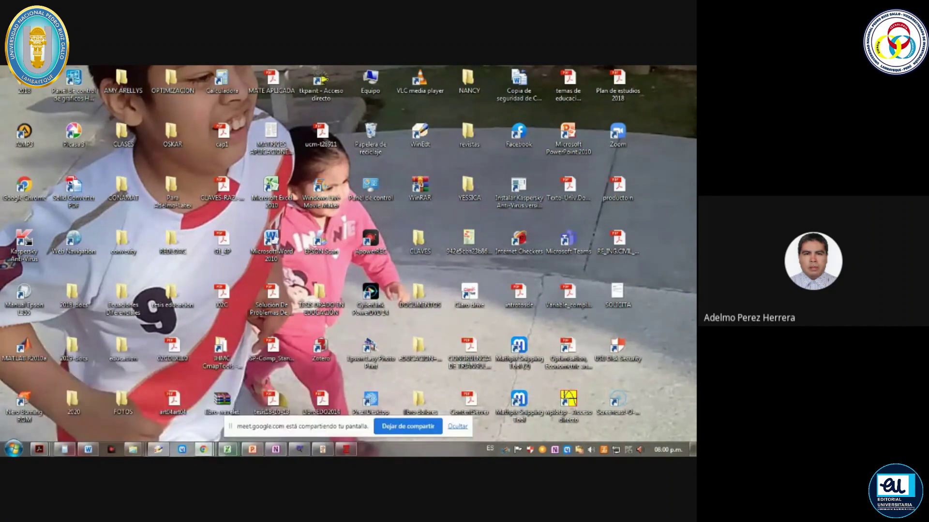
mouse_move(204, 451)
left_click(184, 405)
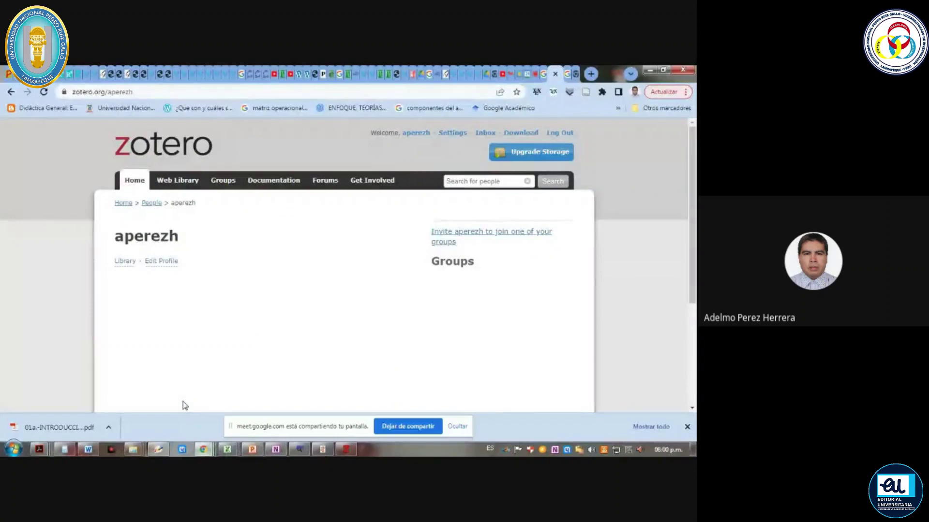
left_click(534, 73)
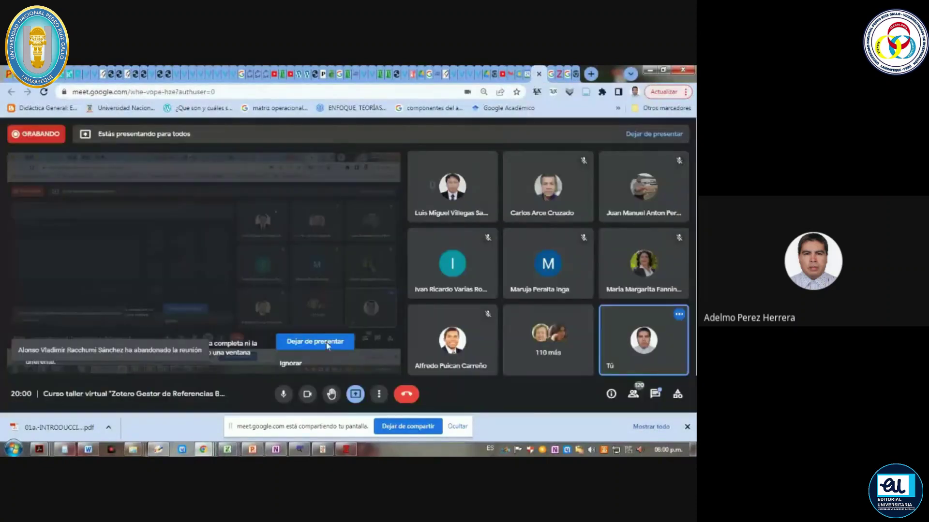
left_click(379, 394)
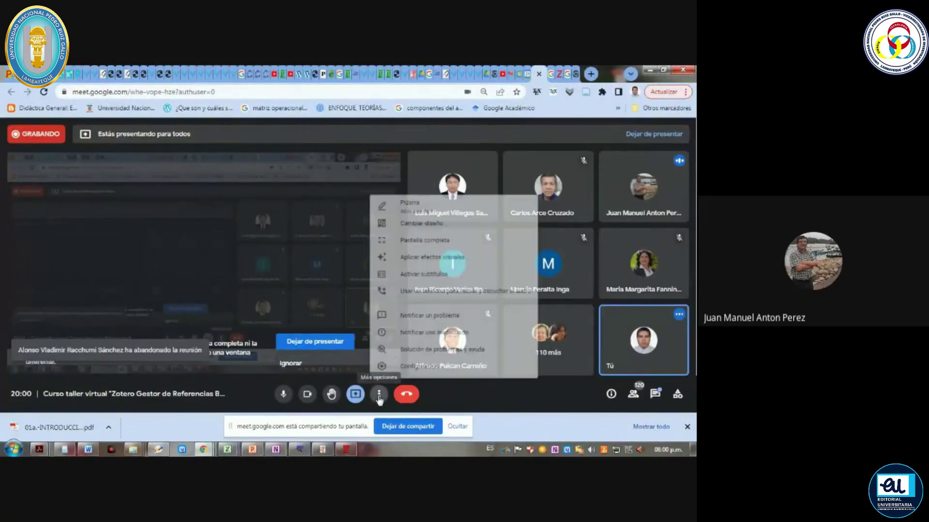
left_click(448, 393)
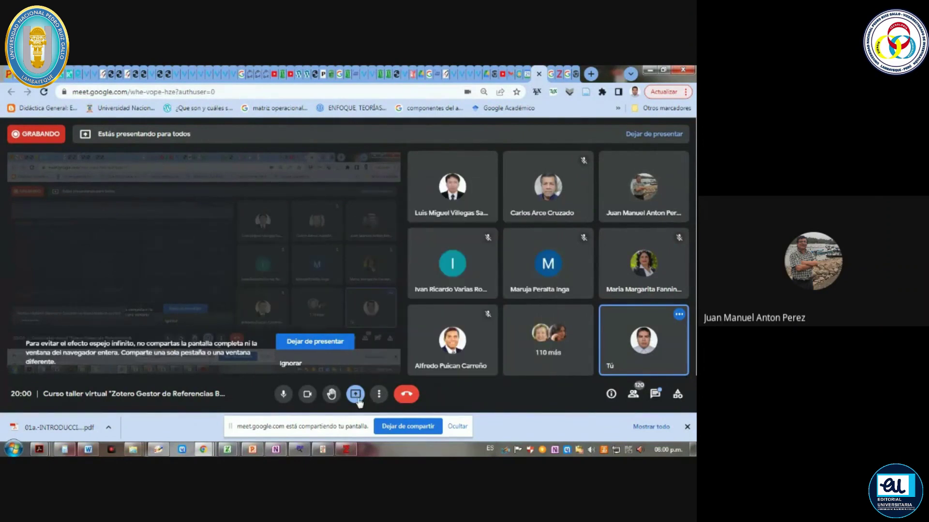
left_click(315, 343)
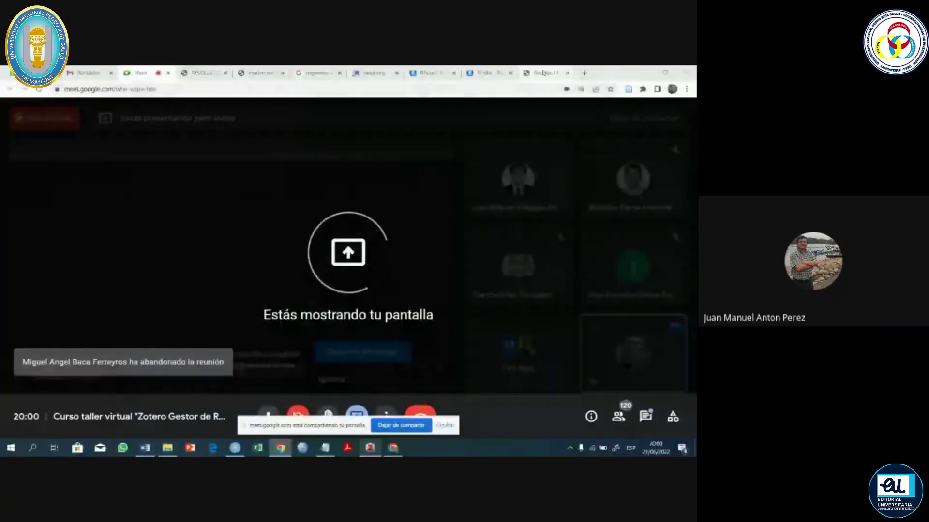
Save the RPubs neural networks page to Zotero's Mi biblioteca with the Zotero Connector
left_click(542, 73)
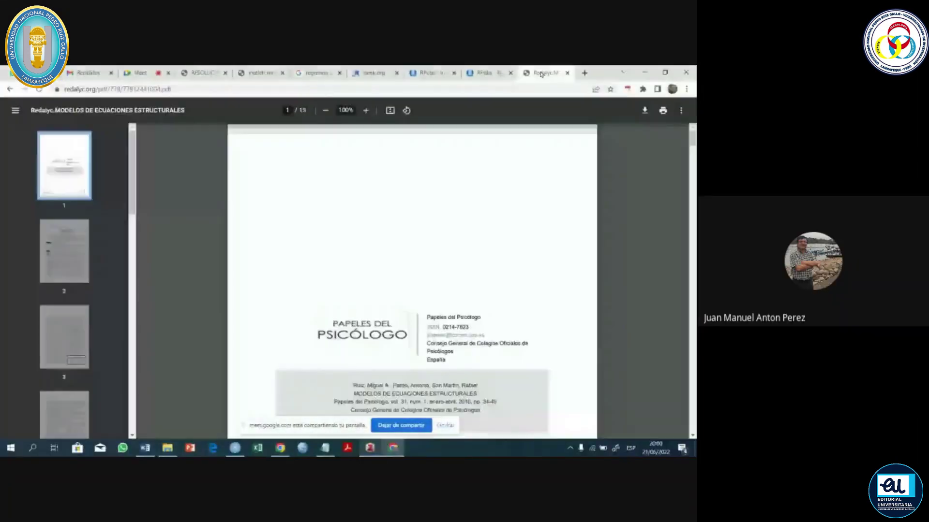
left_click(483, 73)
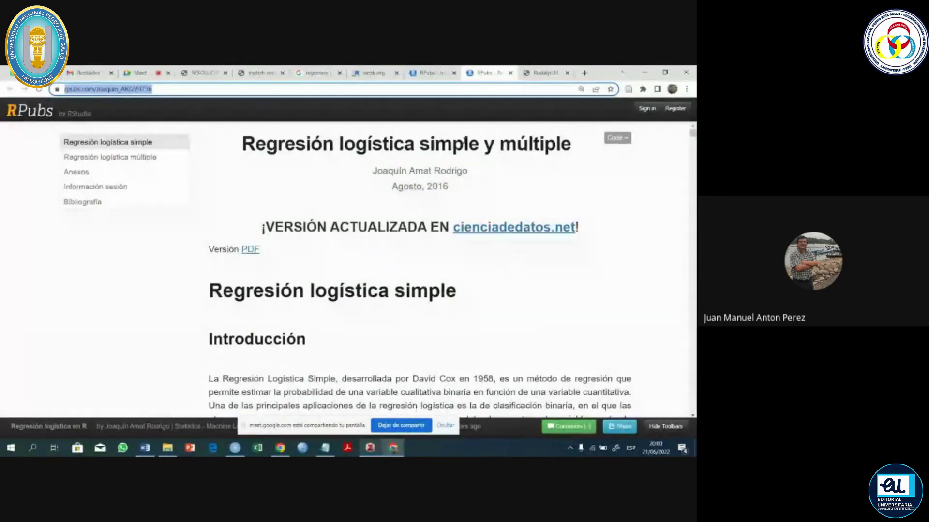
left_click(428, 72)
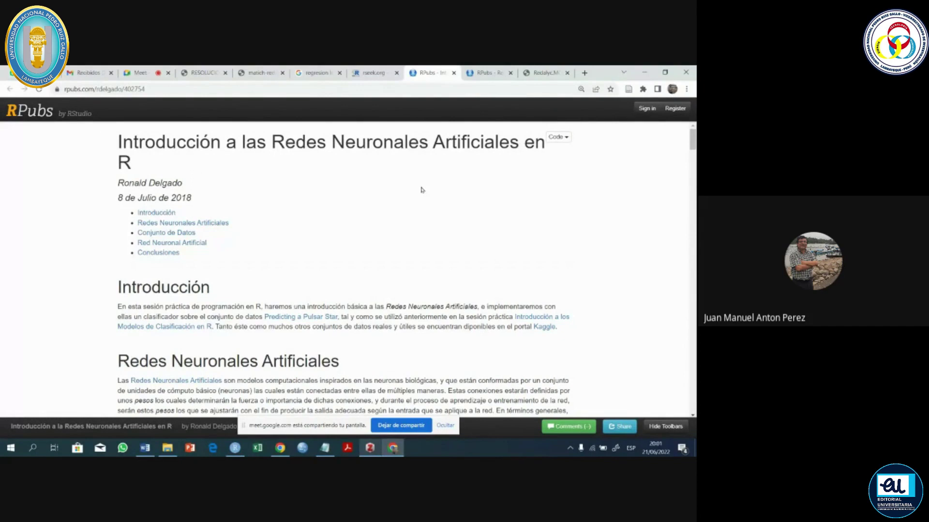
left_click(628, 90)
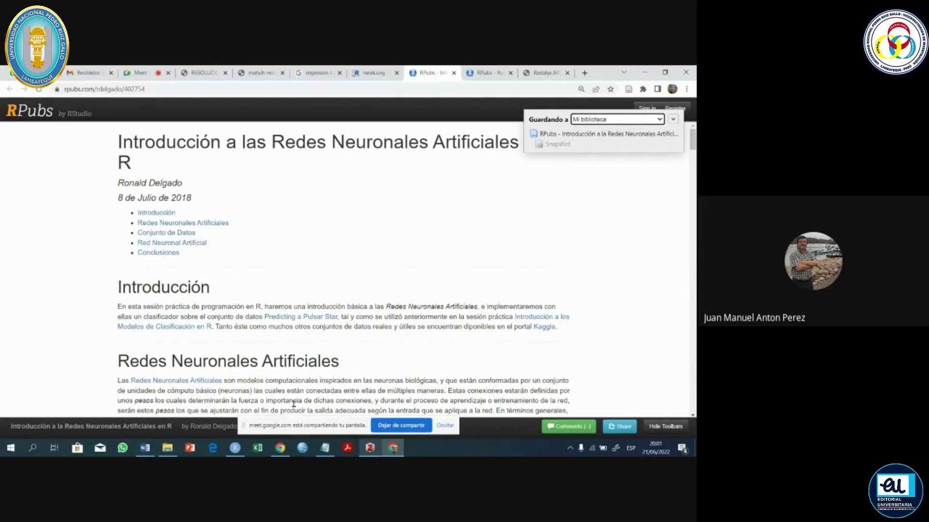
left_click(370, 448)
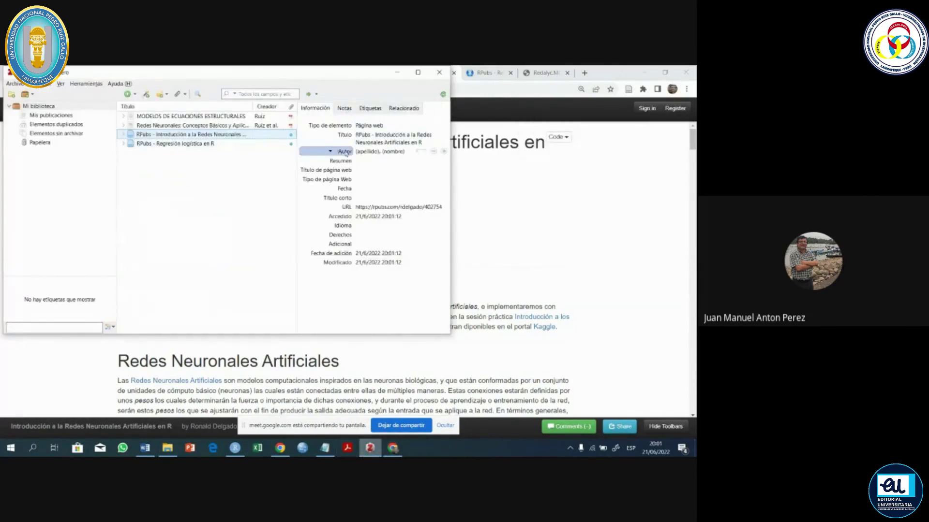
Select the 'RPubs - Regresión logística en R' entry and leave its author field empty
left_click(227, 146)
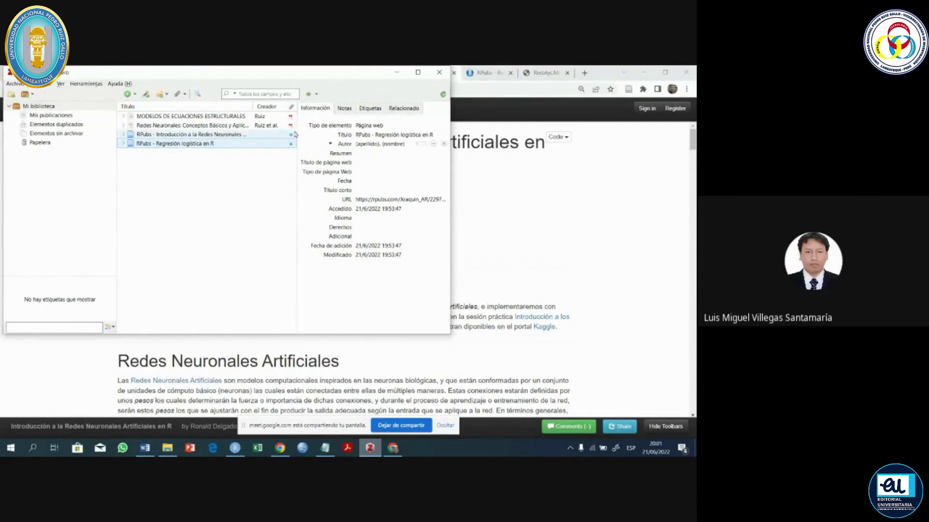
left_click(369, 144)
left_click(368, 144)
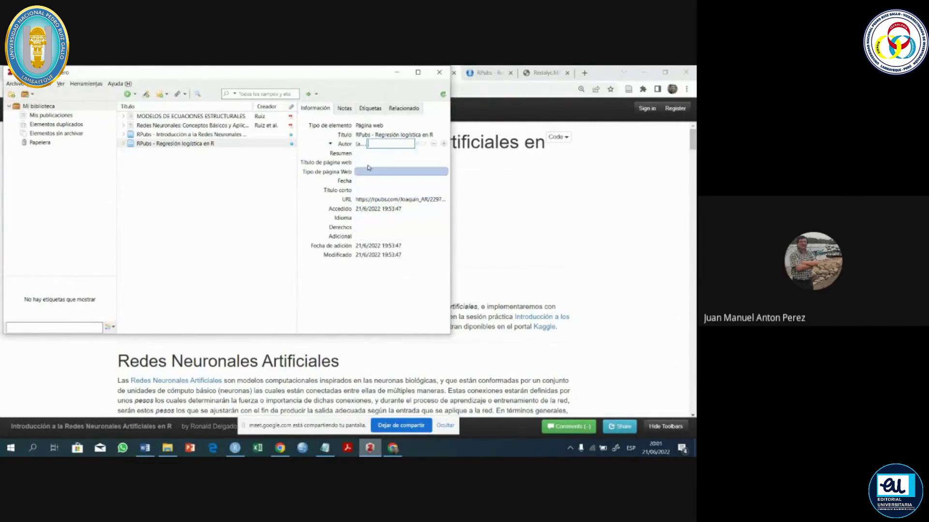
left_click(264, 198)
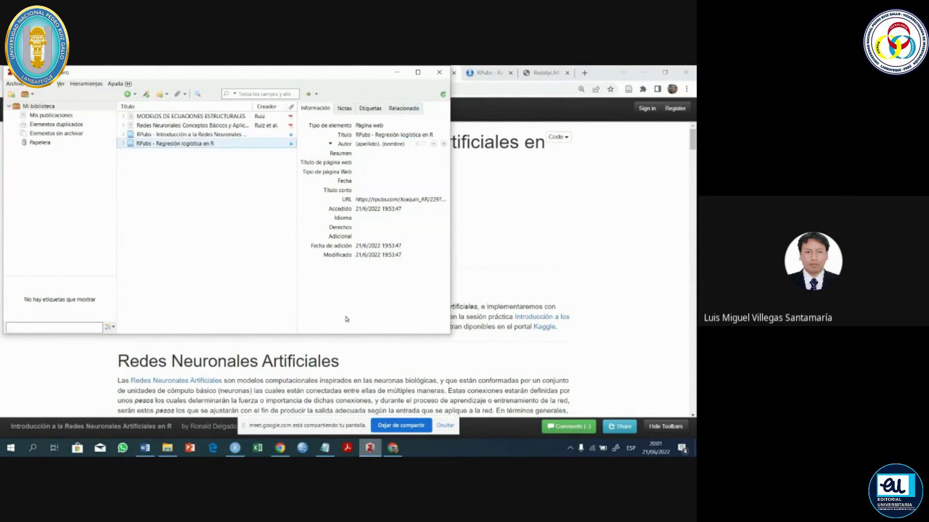
Switch to the Meet tab in Chrome and choose 'Dejar de presentar'
left_click(392, 450)
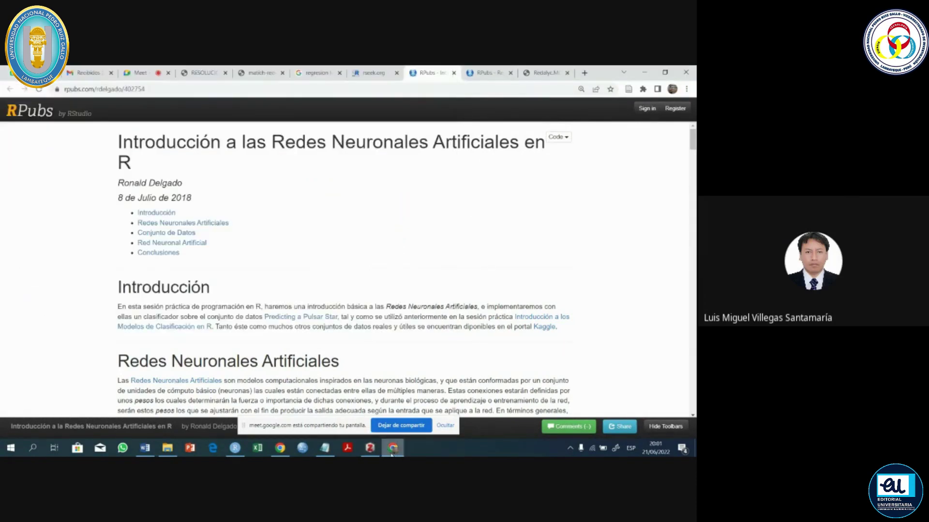
left_click(140, 72)
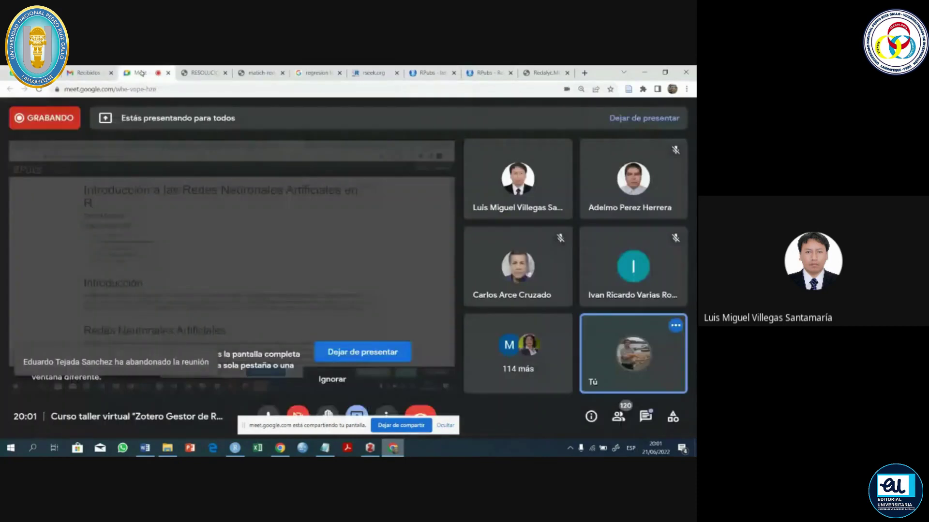
left_click(361, 353)
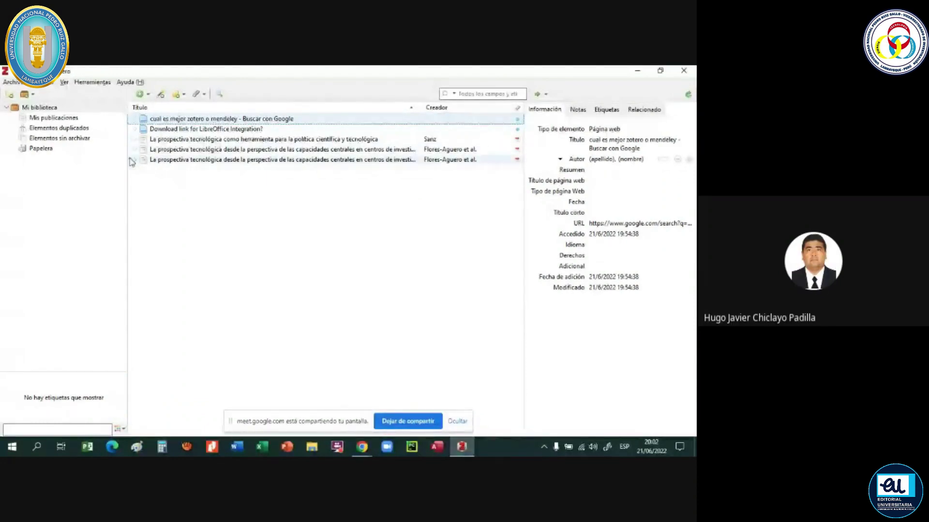
Open Zotero's Preferences at Citar > Procesadores de texto
left_click(53, 83)
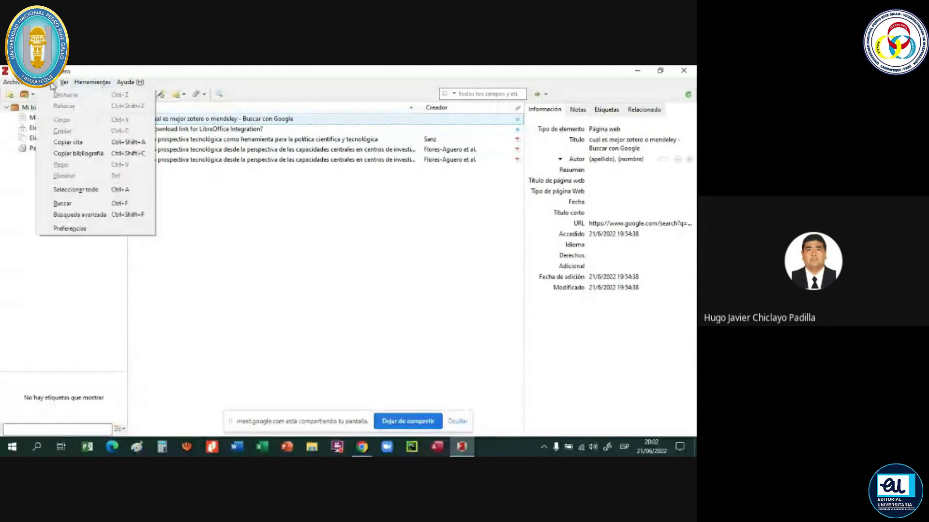
left_click(70, 228)
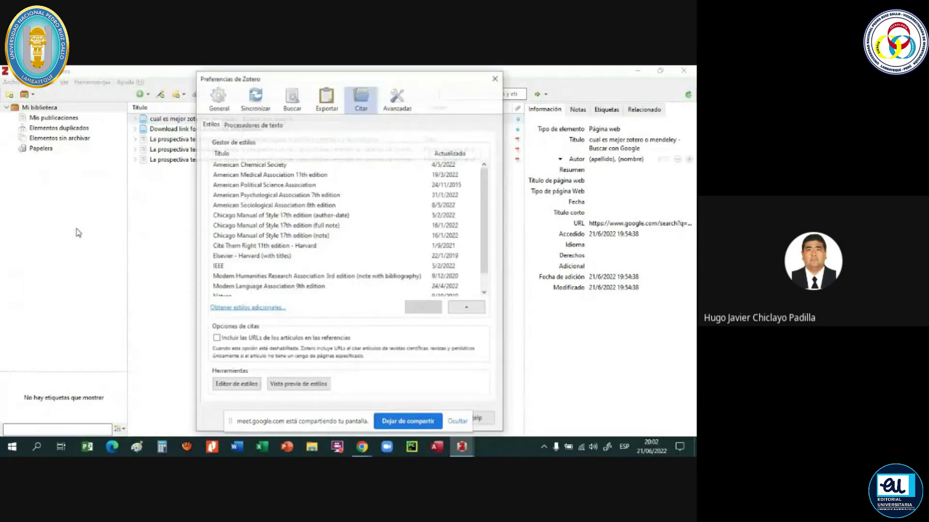
left_click(252, 125)
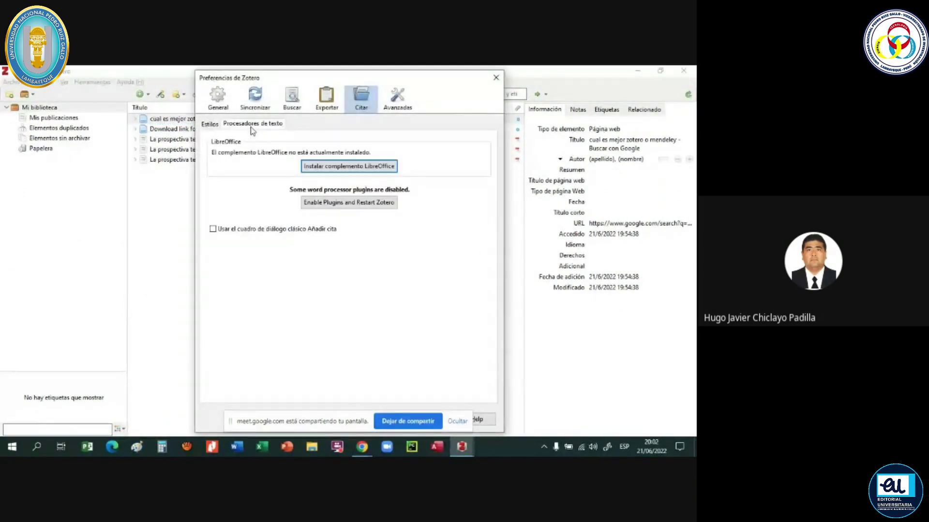
Cancel the LibreOffice plugin installer, then enable the word processor plugins and restart Zotero
left_click(365, 171)
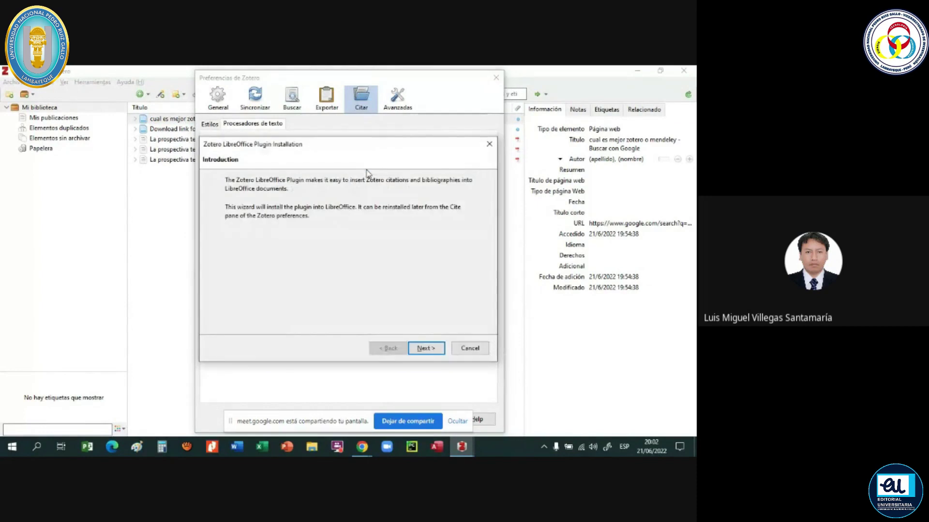
left_click(470, 348)
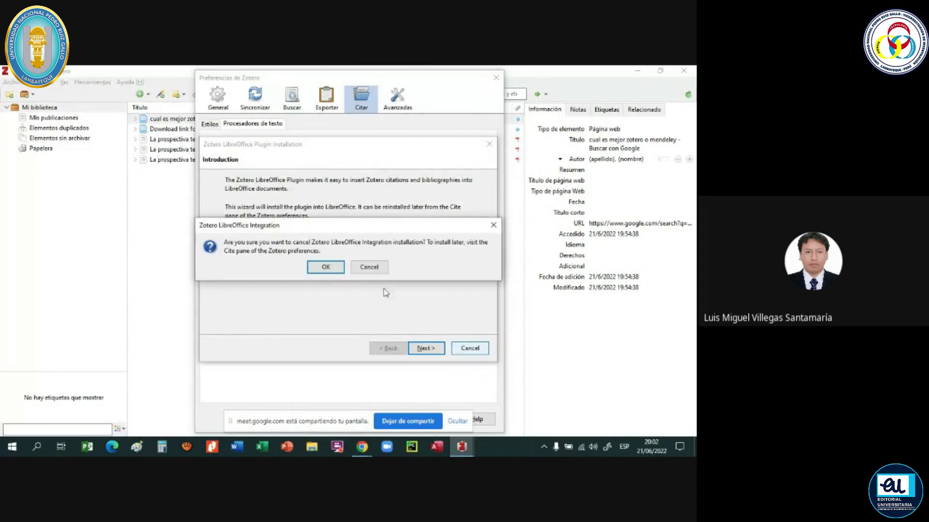
left_click(370, 271)
left_click(422, 349)
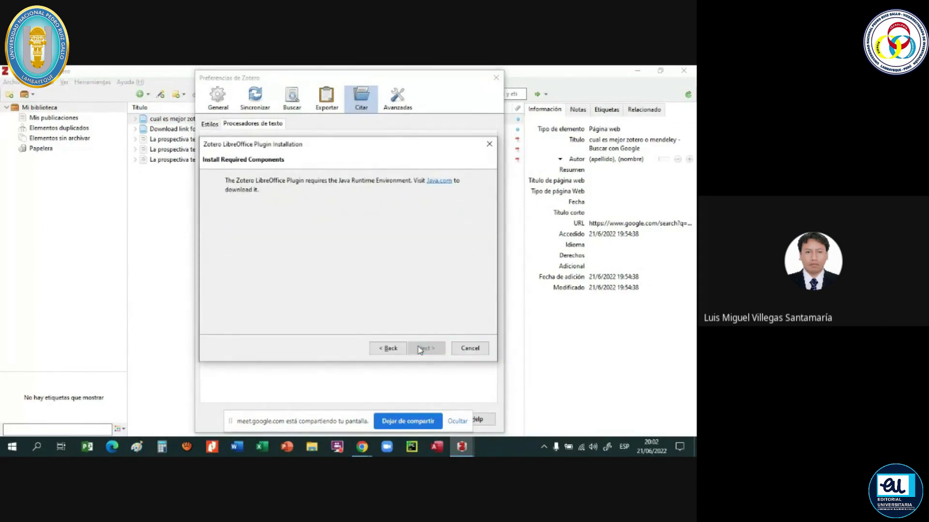
left_click(388, 348)
left_click(470, 348)
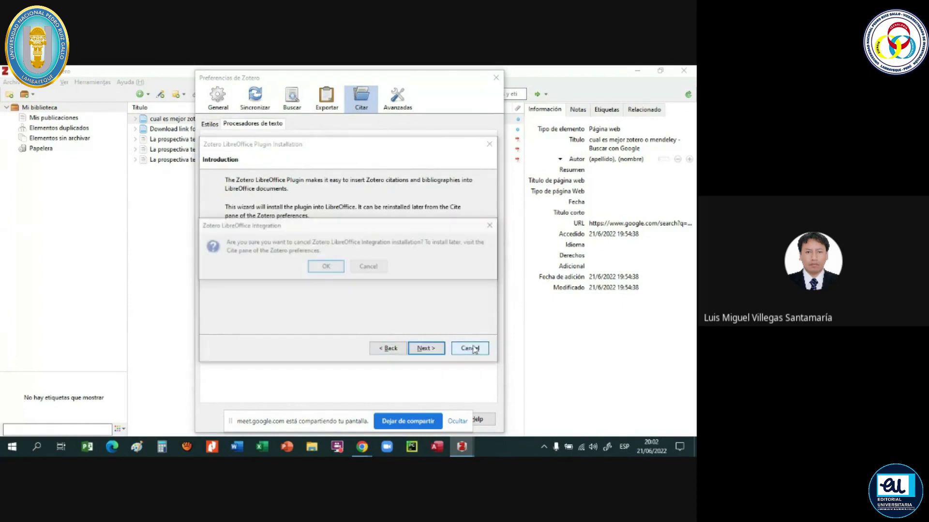
left_click(328, 267)
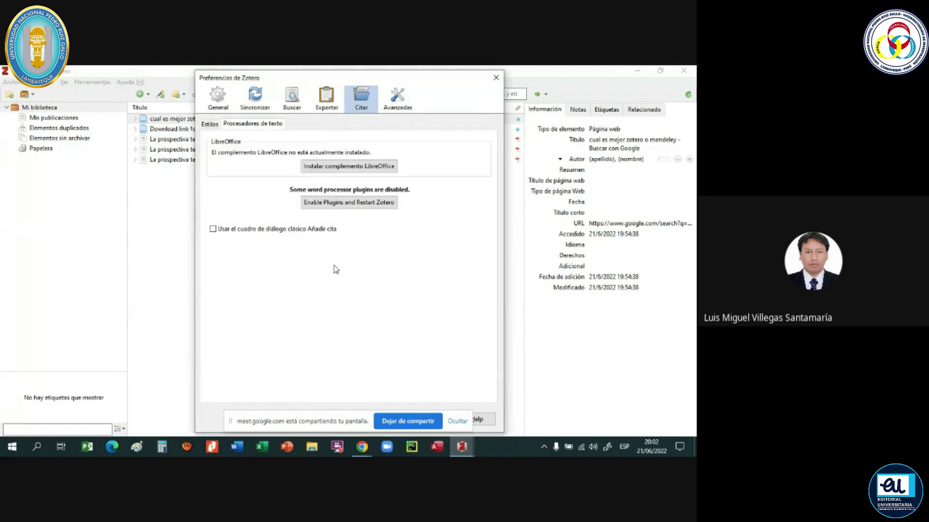
left_click(342, 204)
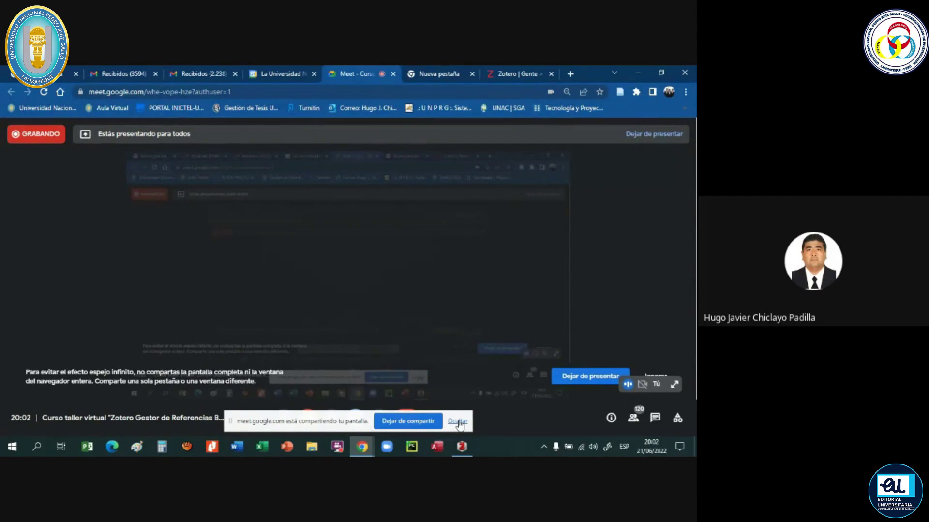
Hide the Meet sharing notice, mute the microphone, and start a blank Word document
left_click(459, 424)
left_click(284, 419)
left_click(460, 447)
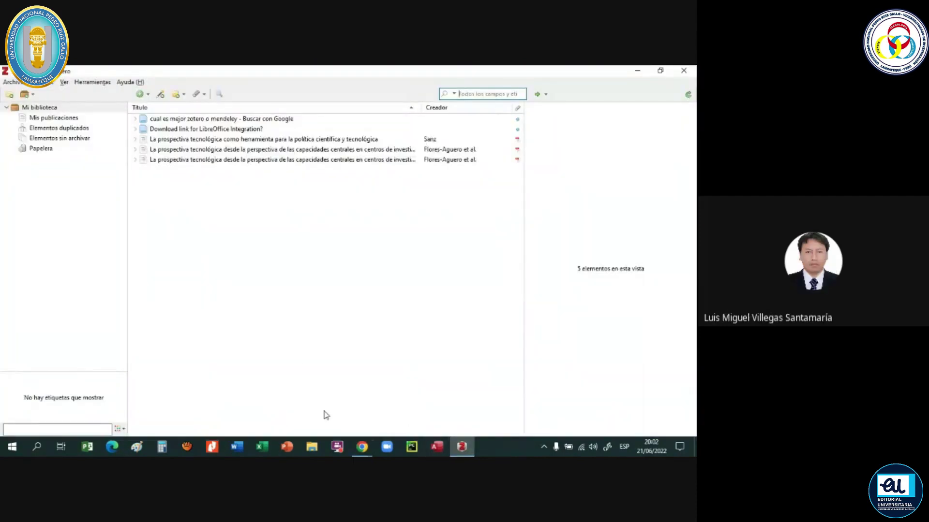
left_click(237, 448)
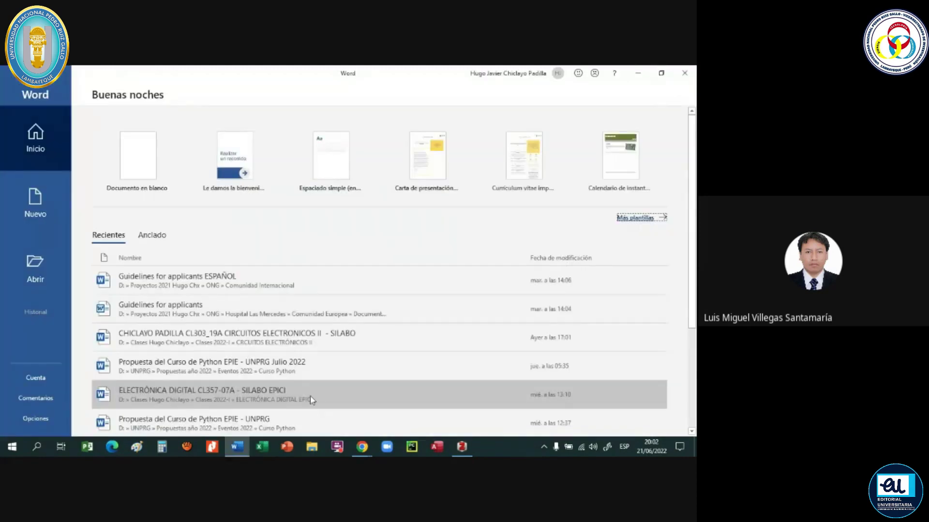
left_click(138, 155)
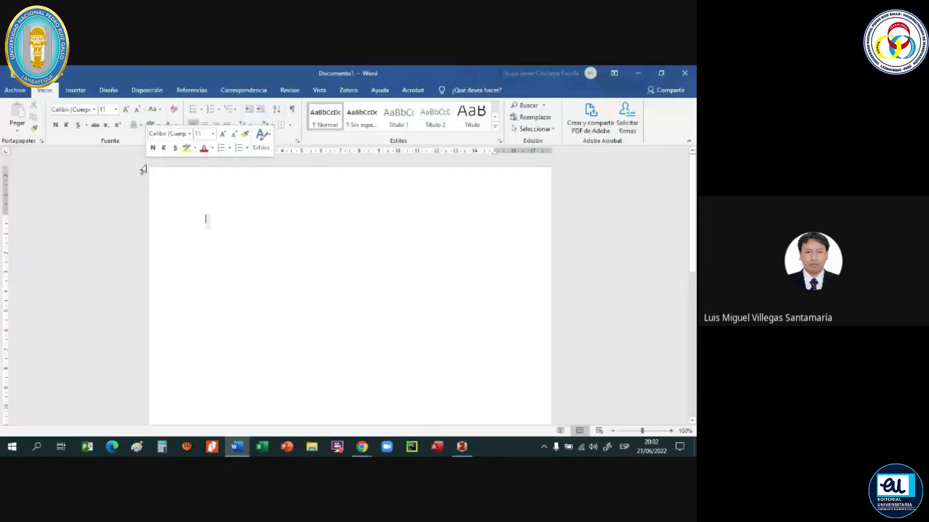
Return to the blank Word document and start Add/Edit Citation from the Zotero ribbon tab
left_click(462, 447)
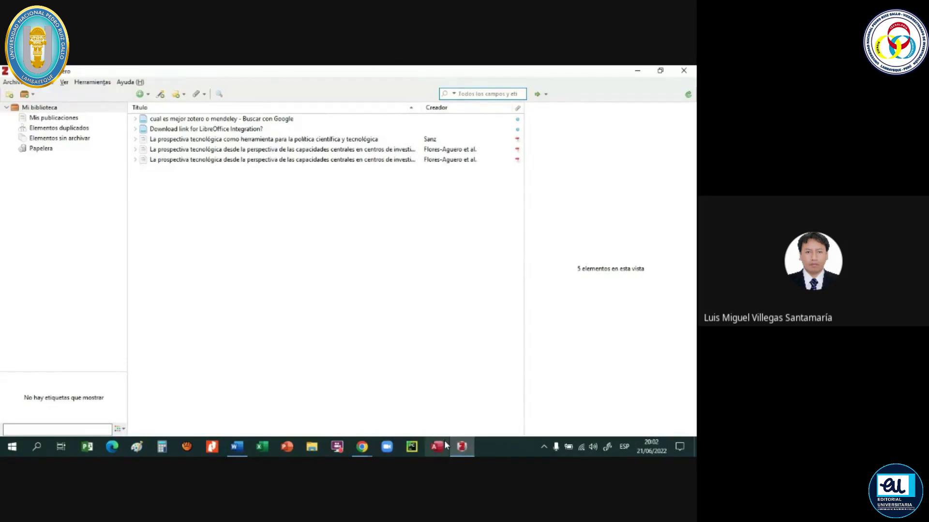
left_click(362, 447)
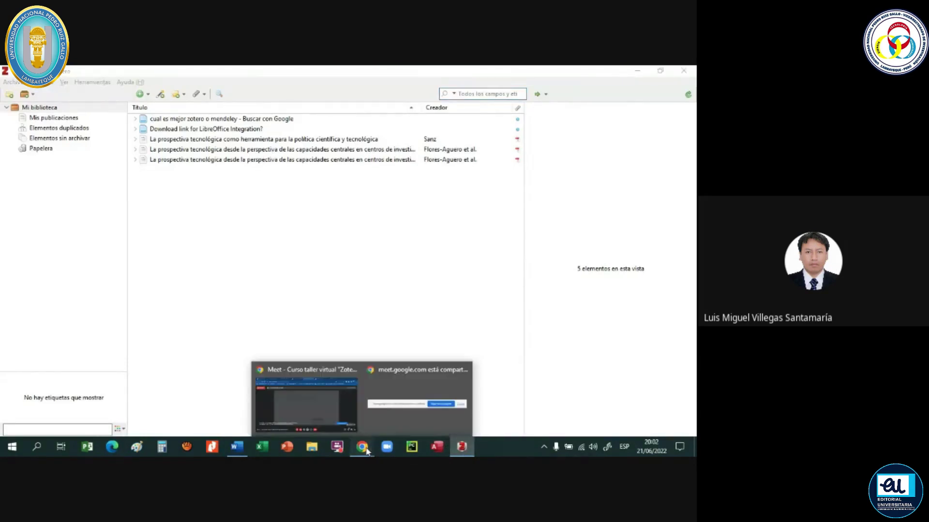
left_click(326, 394)
left_click(462, 448)
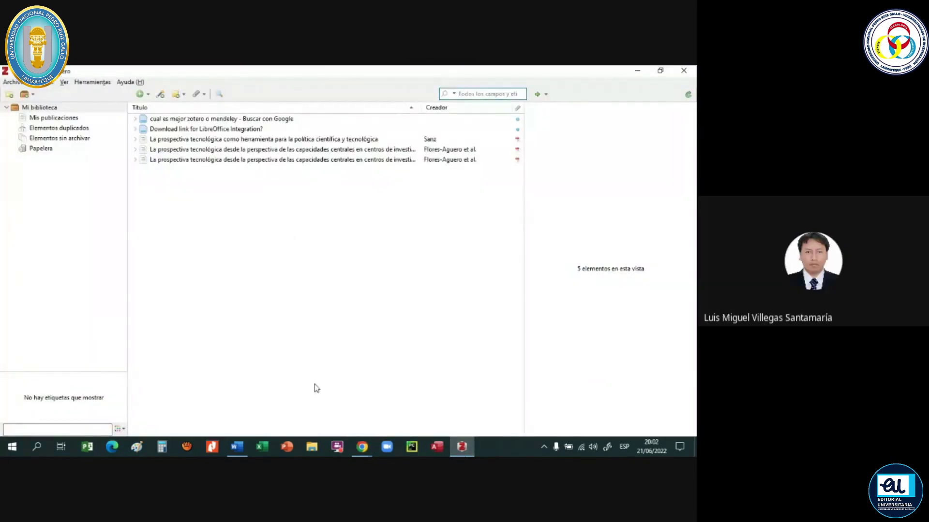
left_click(237, 449)
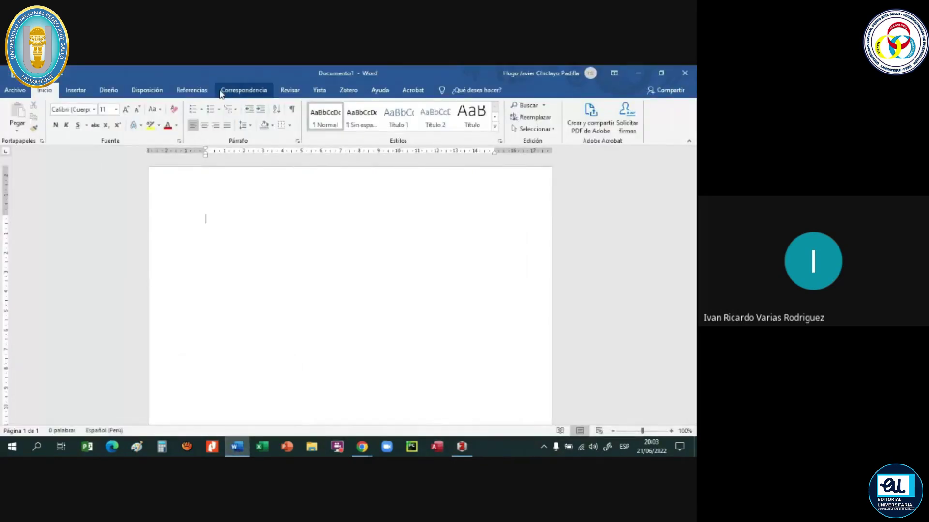
left_click(346, 91)
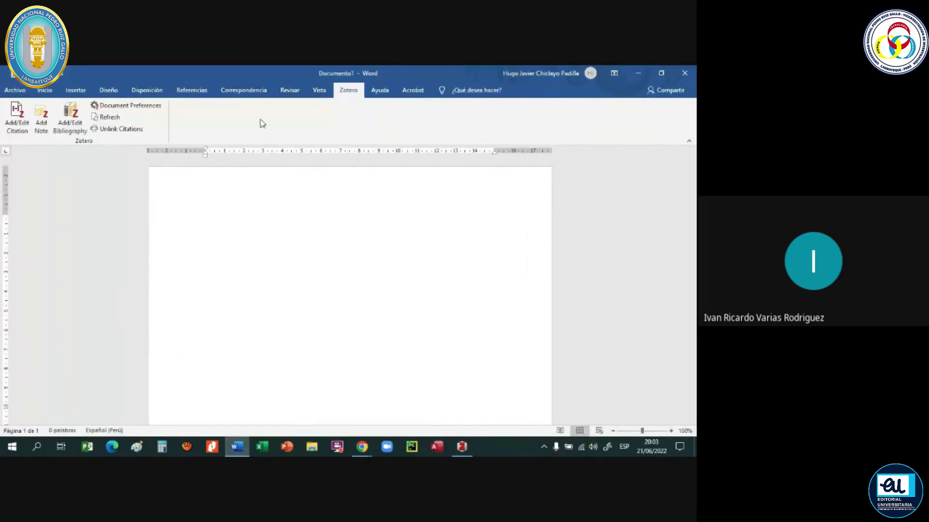
left_click(17, 119)
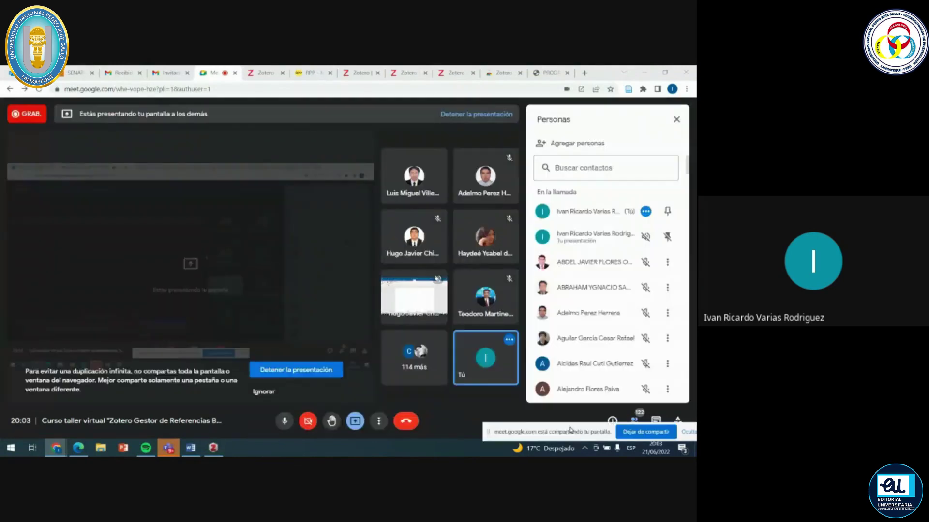
Save the Programación Lineal PDF from Chrome to Zotero, then bring the Word document forward
left_click(504, 73)
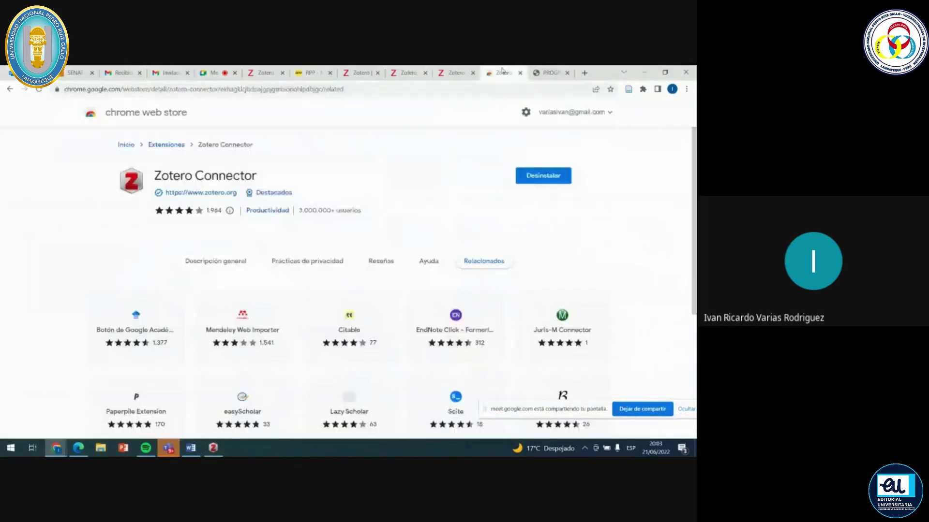
left_click(538, 73)
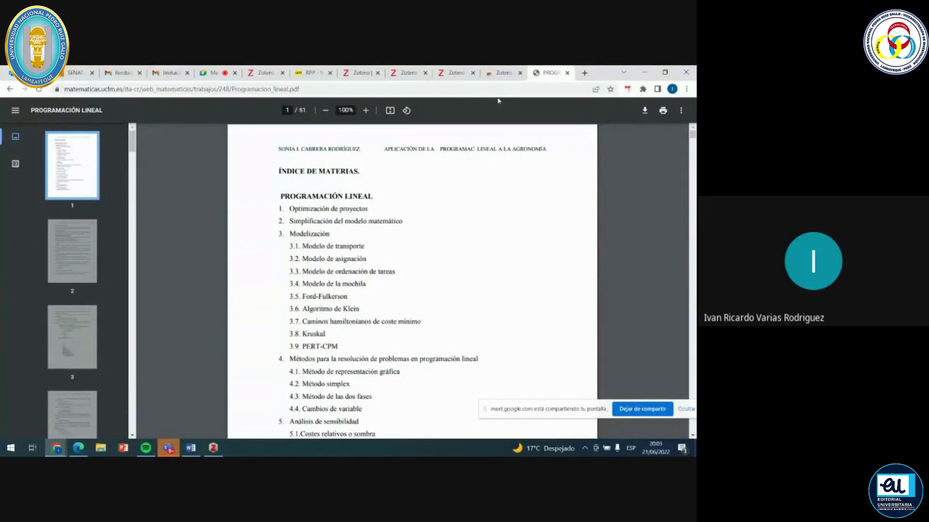
left_click(628, 89)
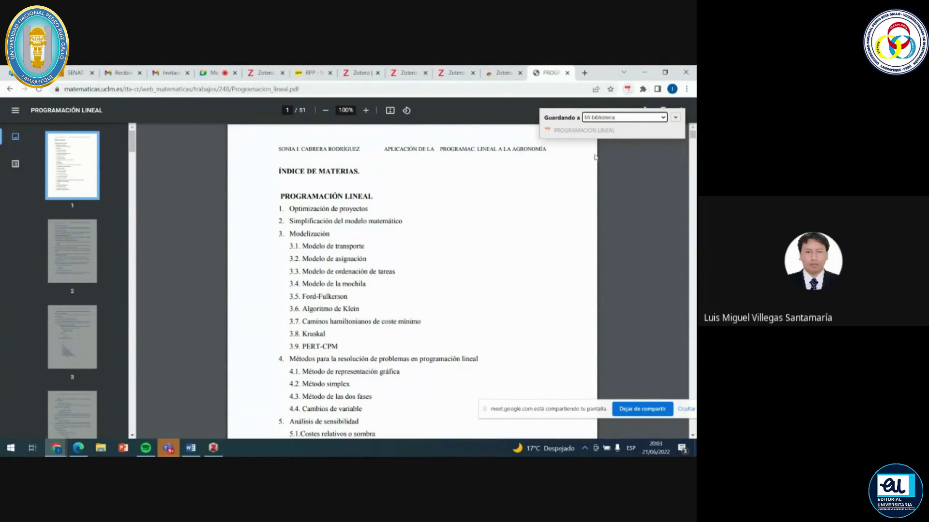
left_click(646, 74)
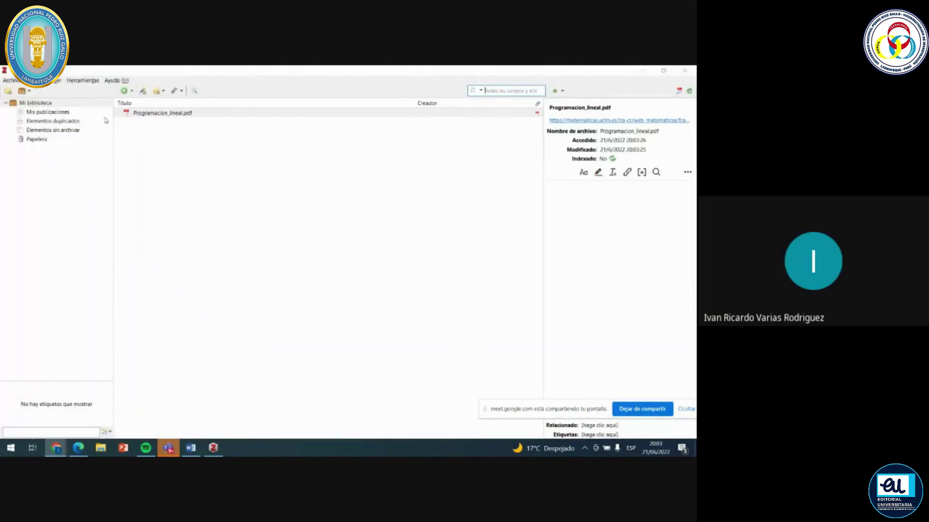
left_click(642, 70)
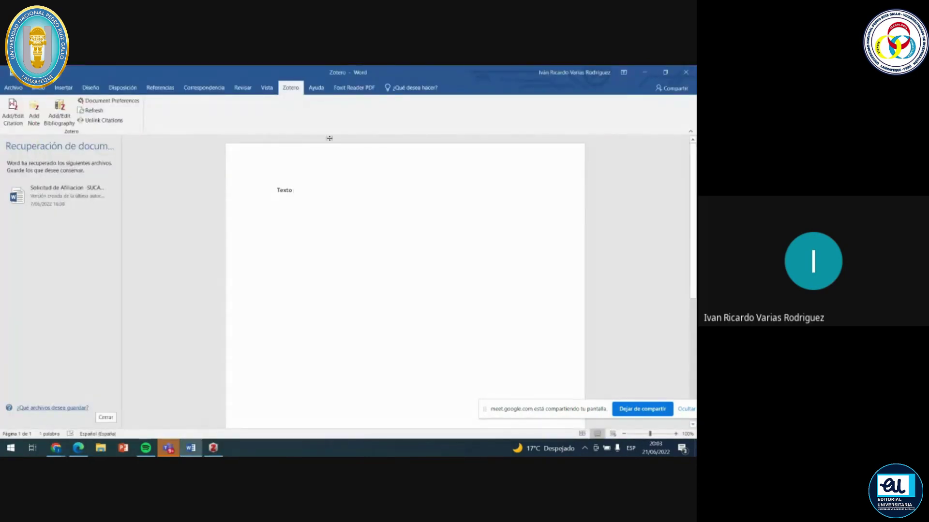
Choose American Psychological Association (APA) 7th edition in Zotero's Document Preferences and confirm
left_click(16, 109)
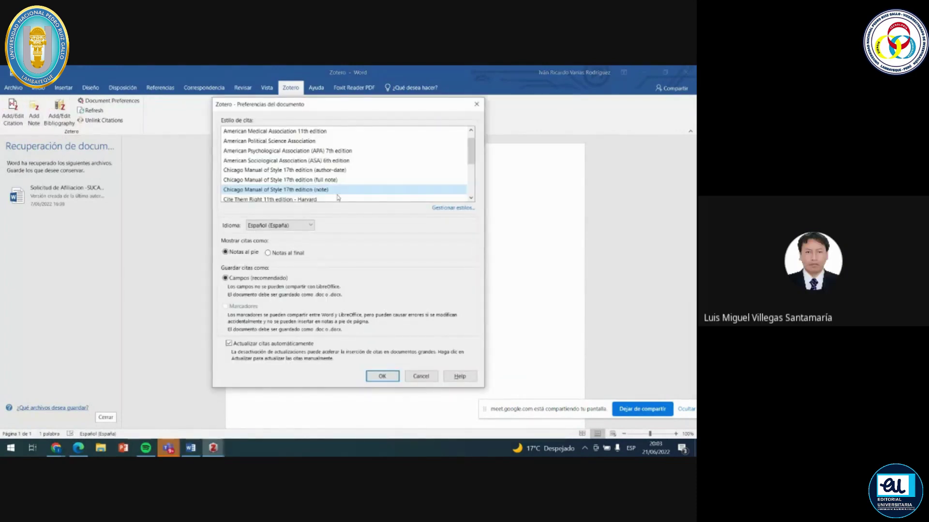
scroll(338, 180, "down", 1)
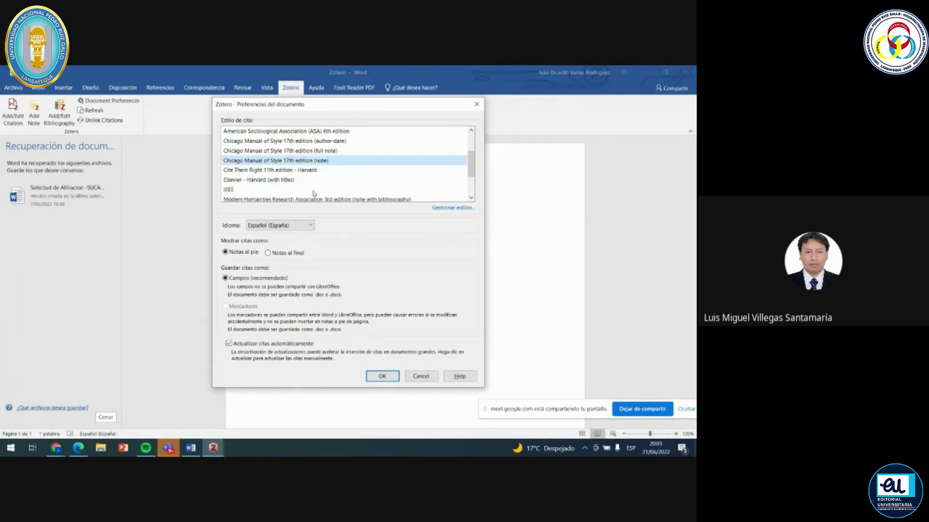
scroll(296, 192, "up", 1)
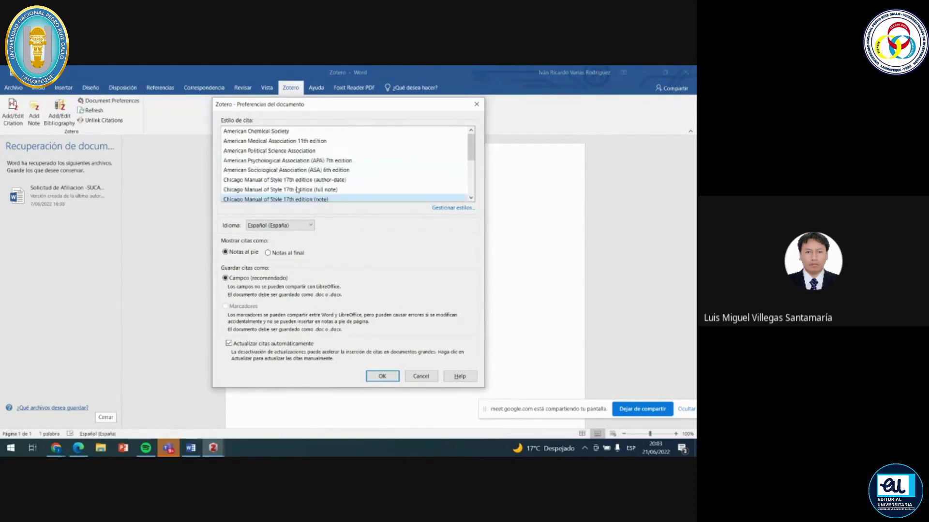
left_click(323, 161)
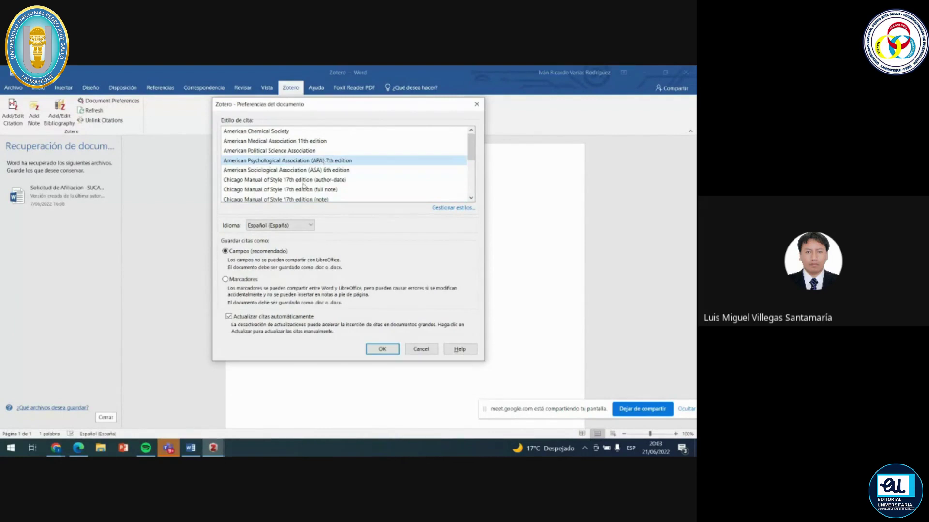
left_click(371, 351)
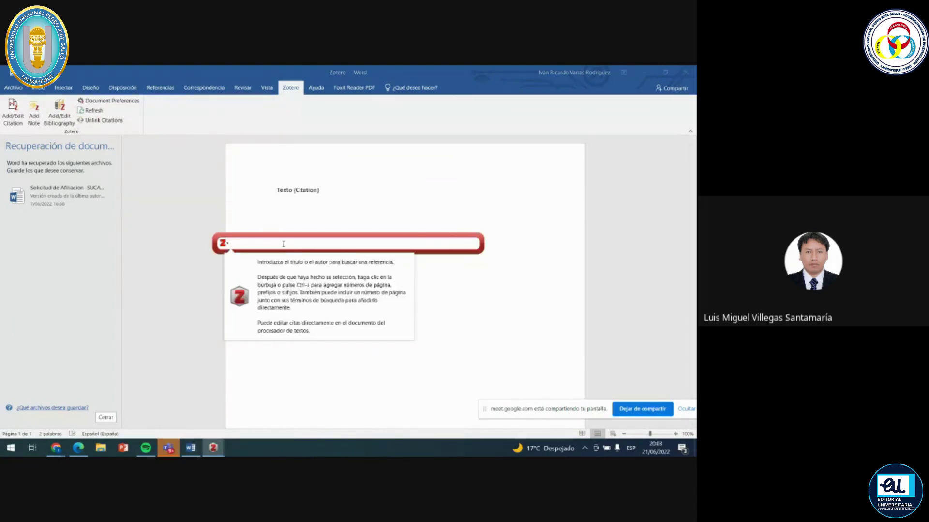
Cite PROGRAMACIÓN LINEAL via the classic dialog, giving 'Texto (PROGRAMACIÓN LINEAL, s. f.)'
left_click(223, 243)
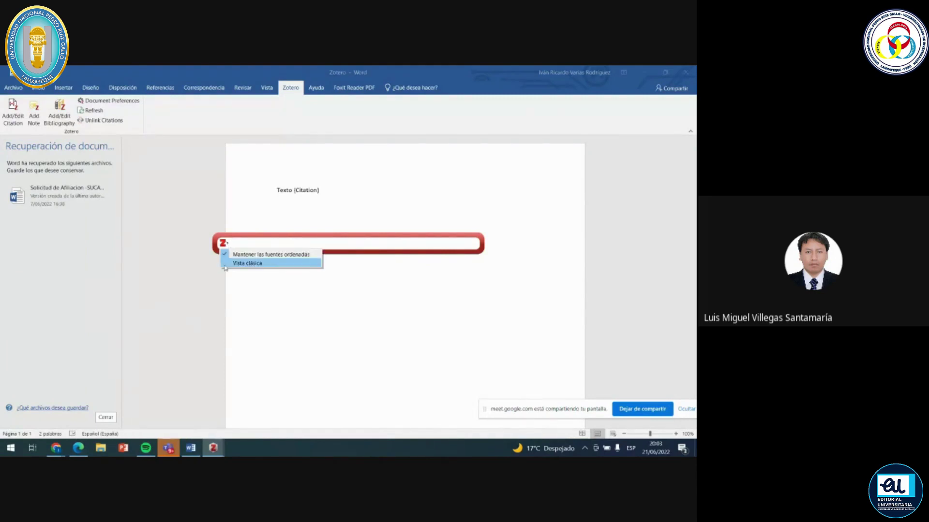
left_click(233, 264)
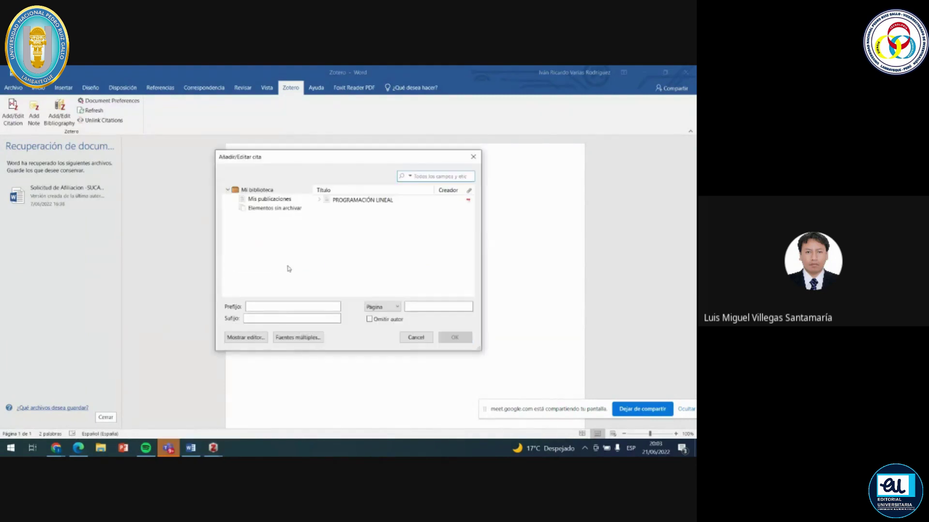
left_click(343, 202)
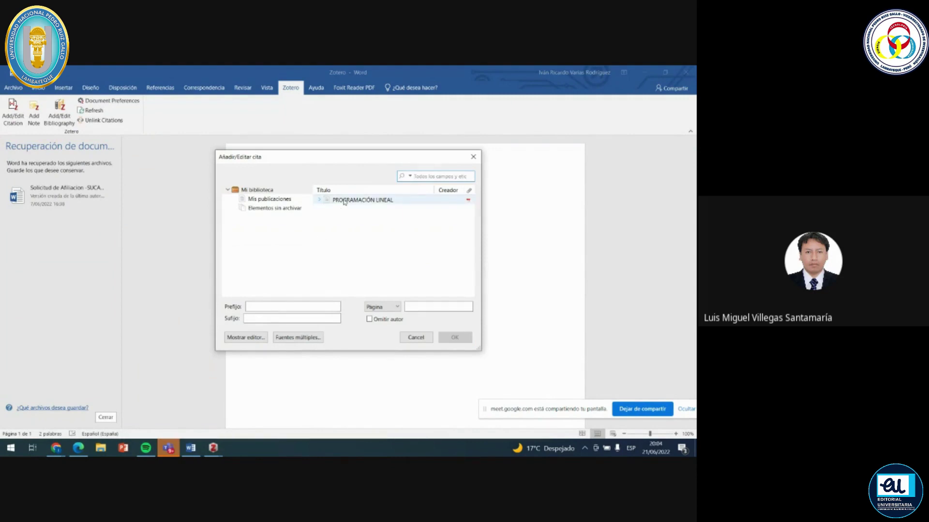
left_click(343, 202)
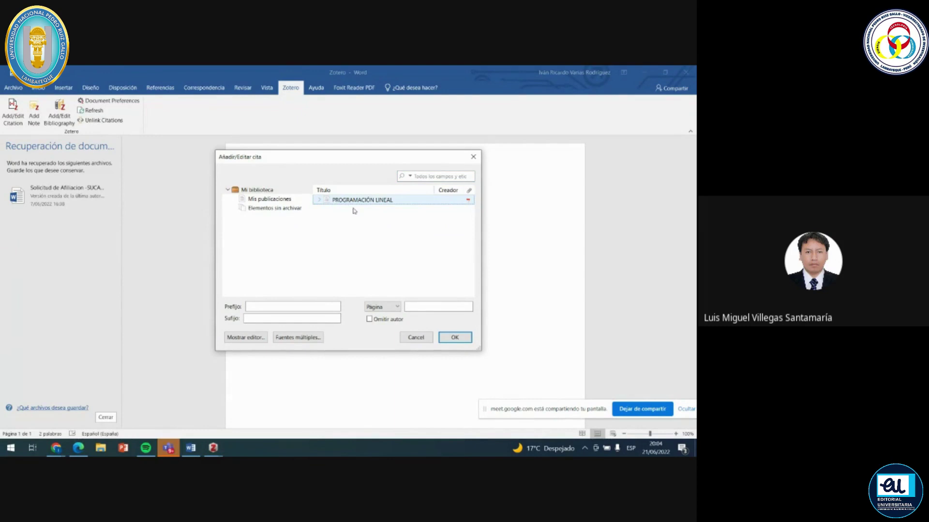
left_click(454, 337)
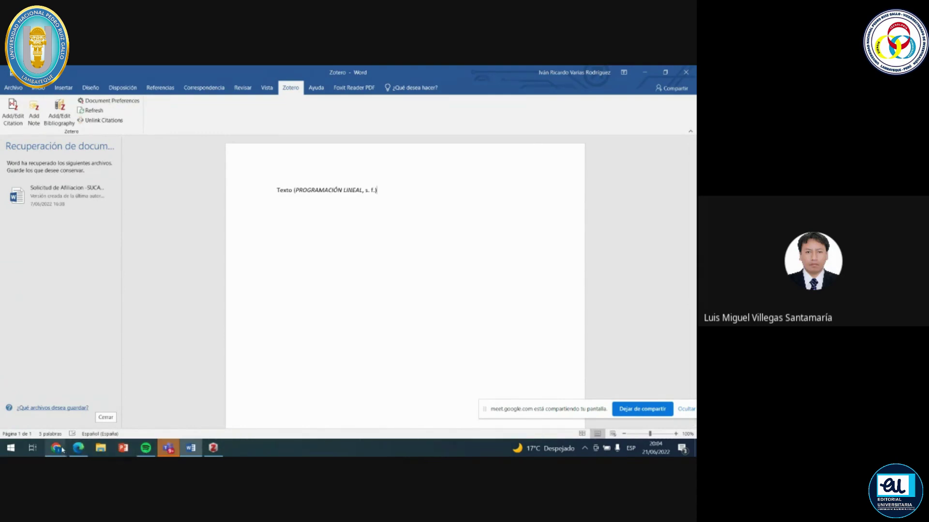
mouse_move(62, 450)
mouse_move(71, 419)
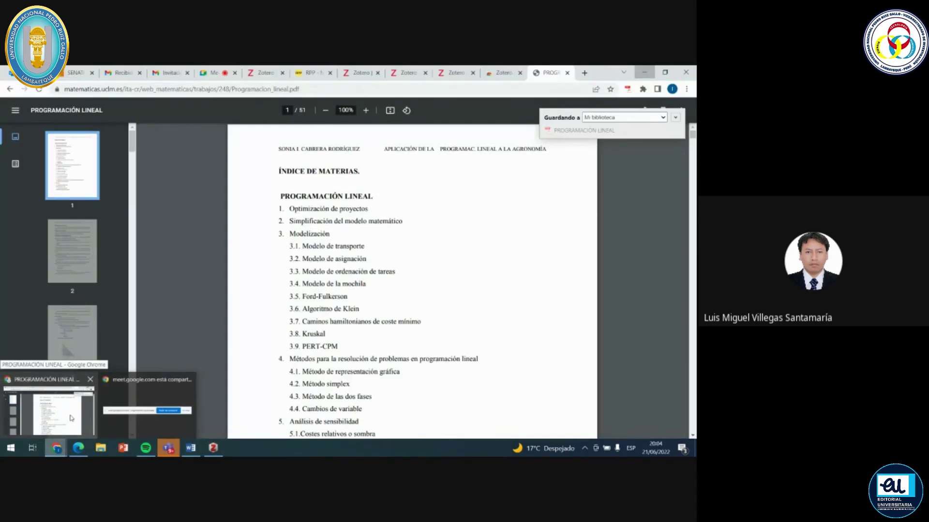
Select the author name in the PROGRAMACIÓN LINEAL PDF, then stop presenting in the Meet call
left_click(72, 418)
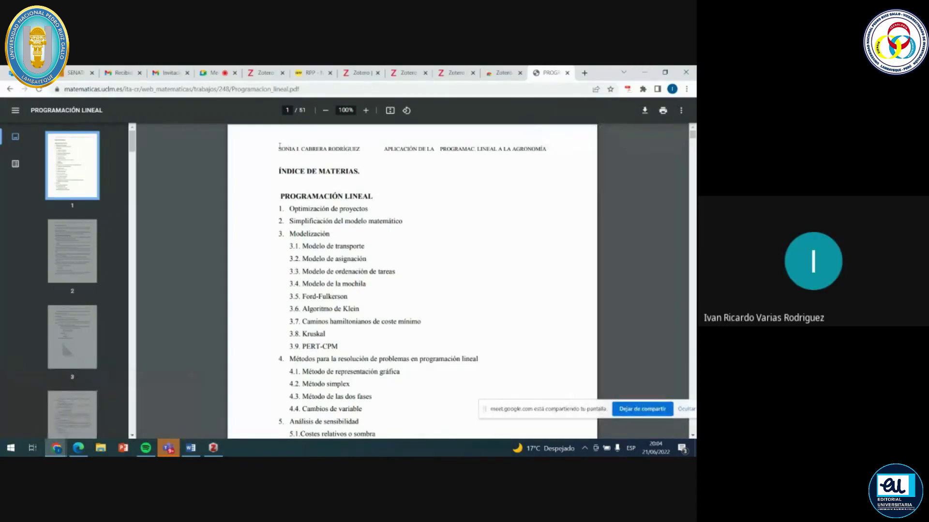
left_click_drag(317, 153, 359, 153)
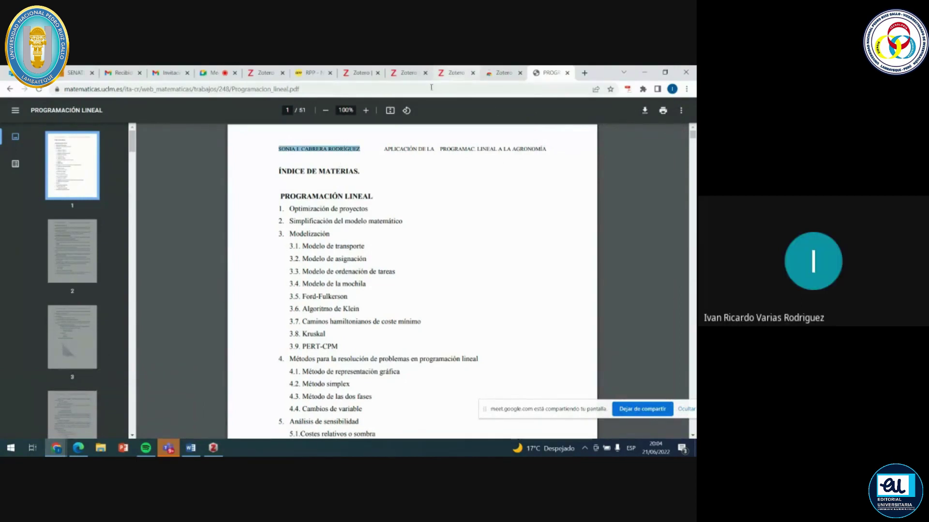
left_click(225, 78)
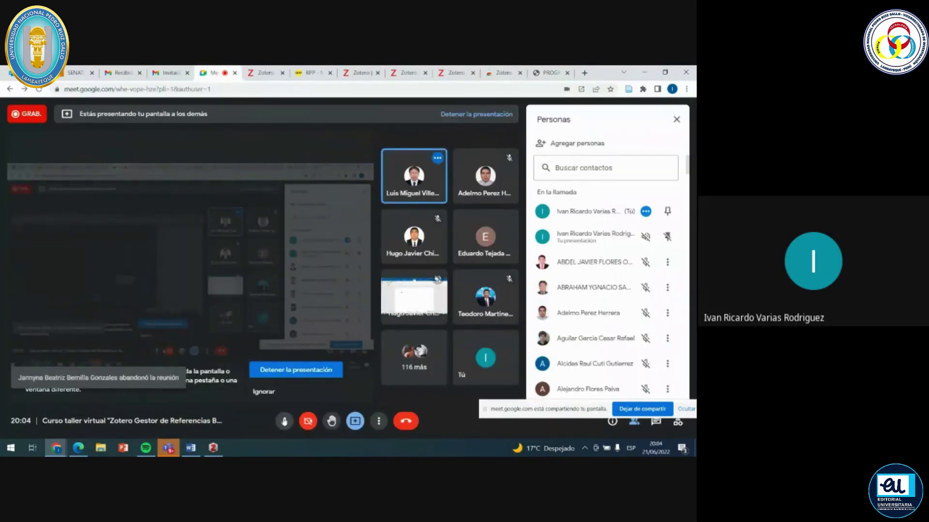
left_click(299, 372)
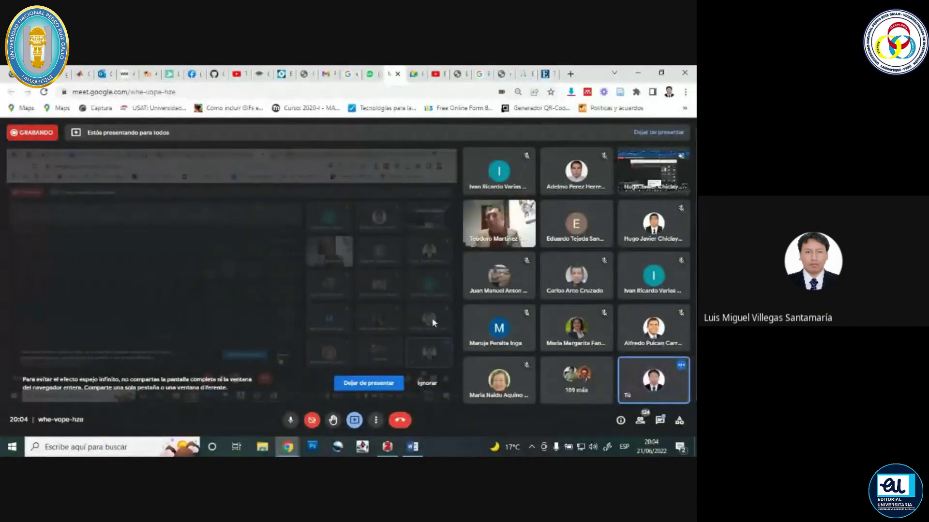
Turn the Meet camera on and bring the Zotero library window forward
left_click(311, 420)
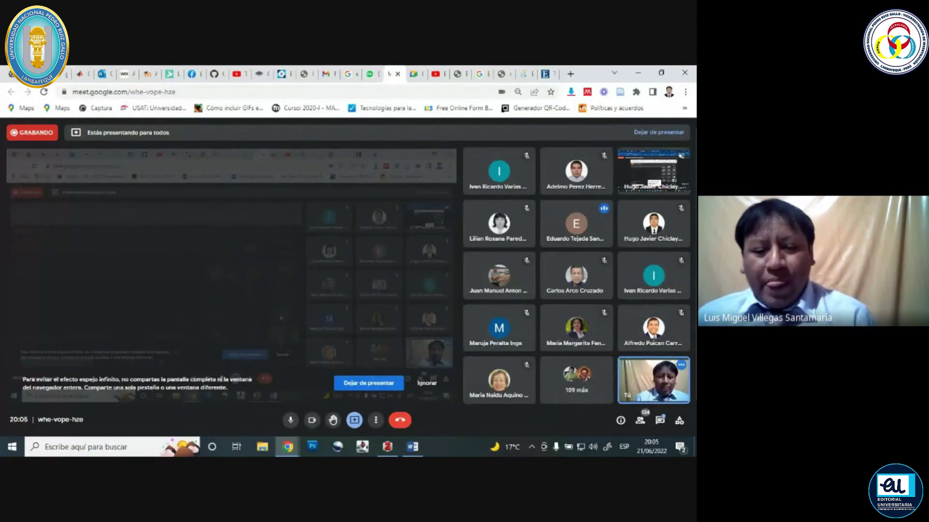
left_click(385, 453)
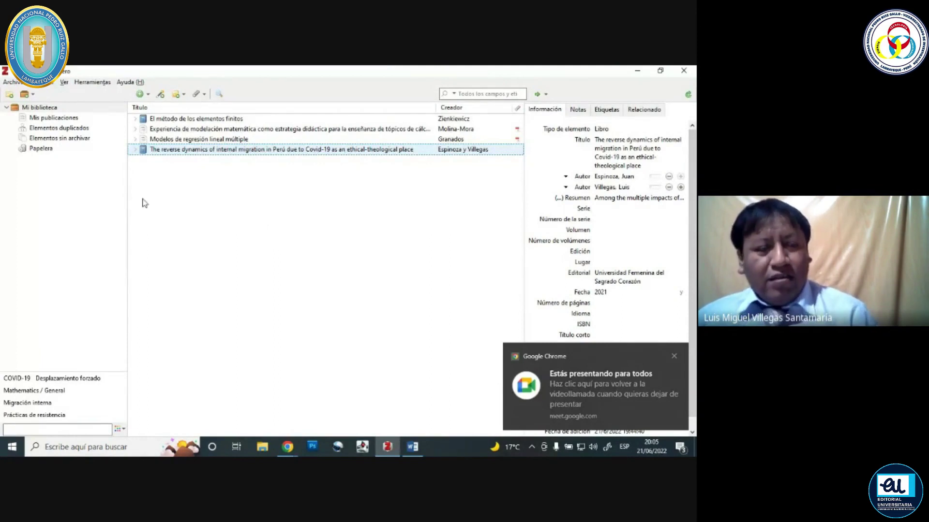
key("super+x")
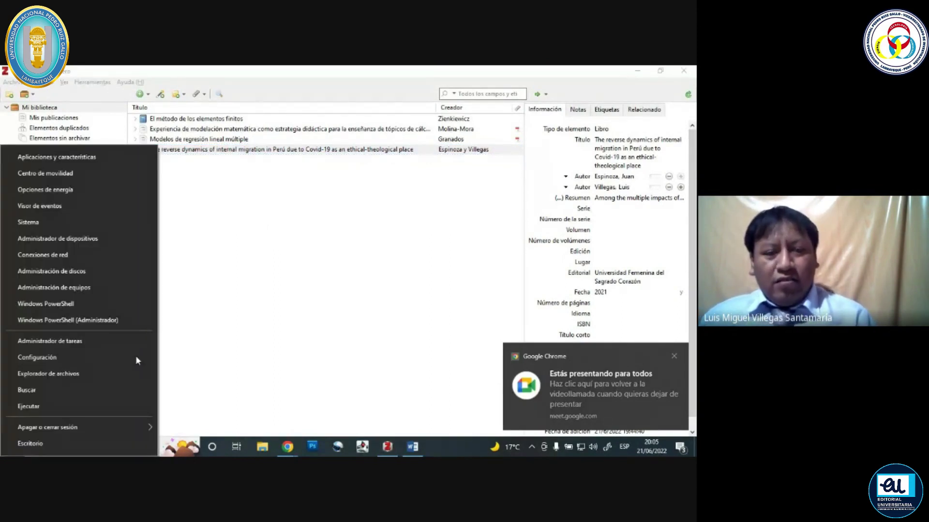
left_click(317, 268)
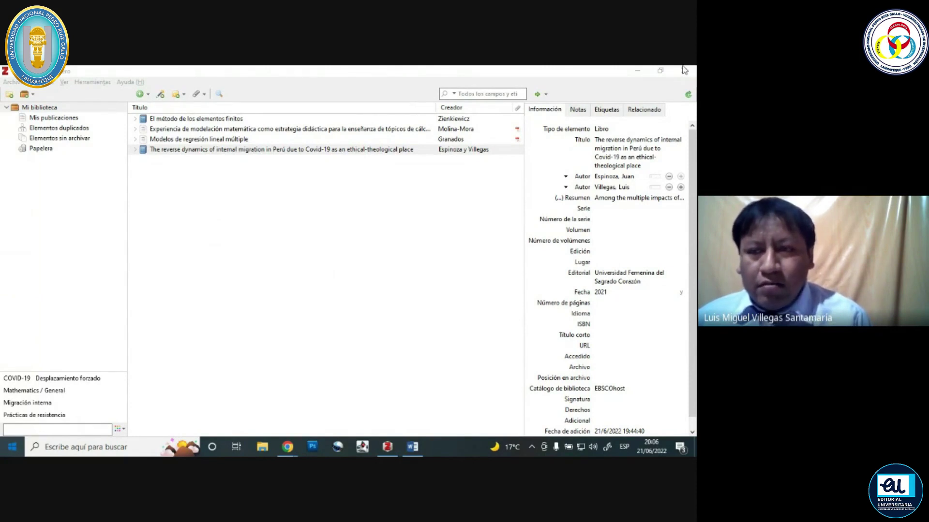
left_click(279, 281)
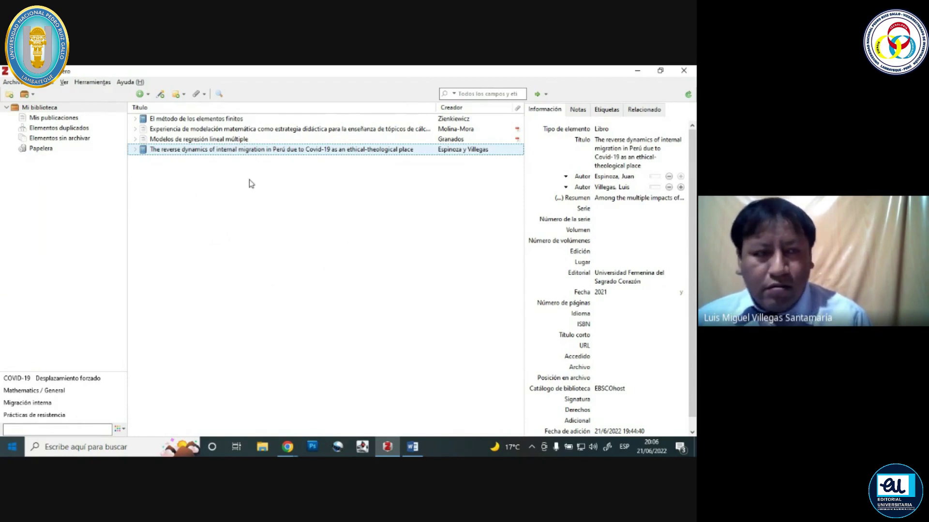
left_click(160, 94)
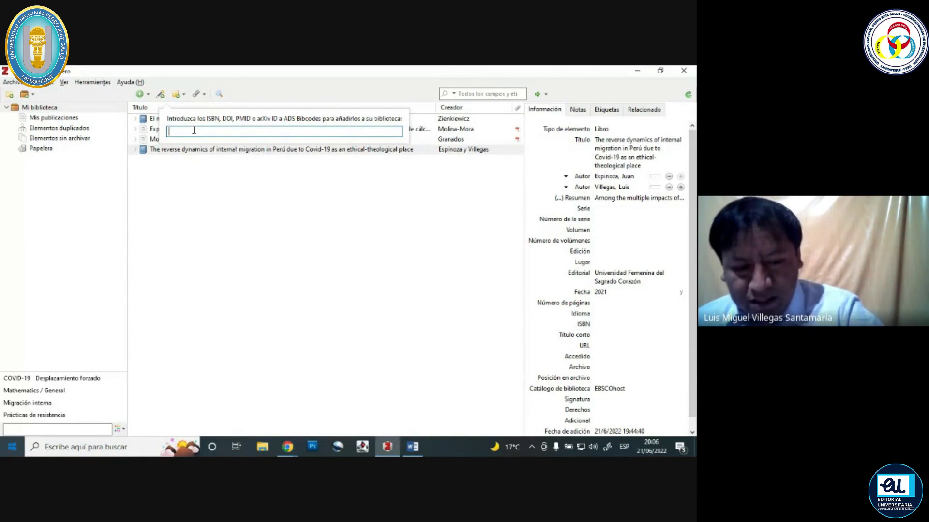
type("78")
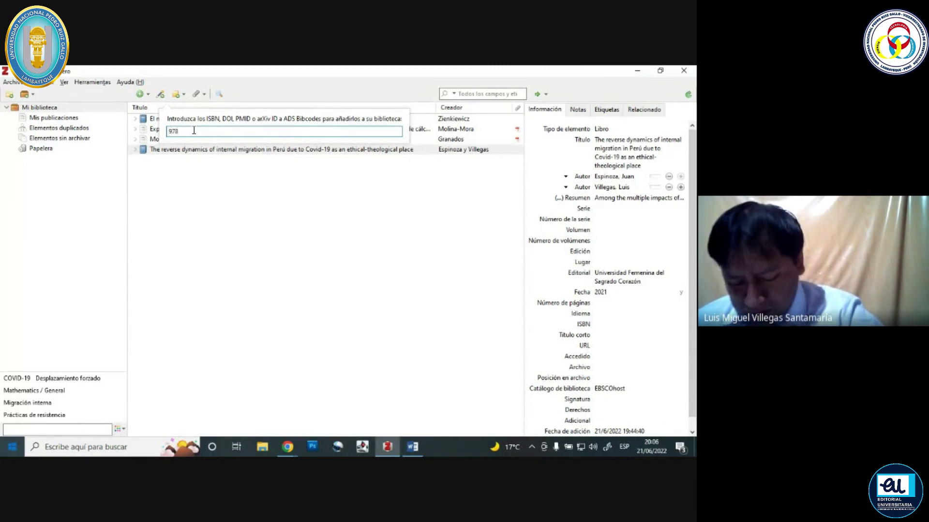
type("612")
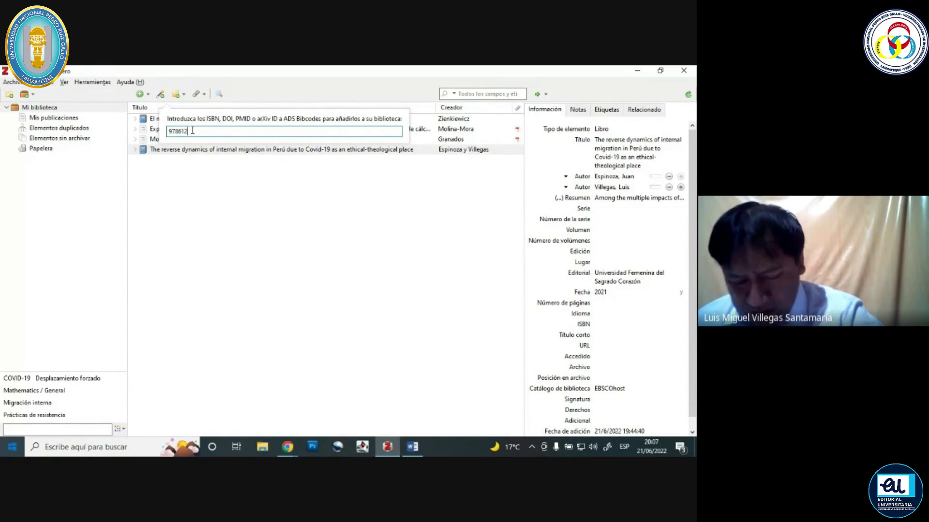
type("30")
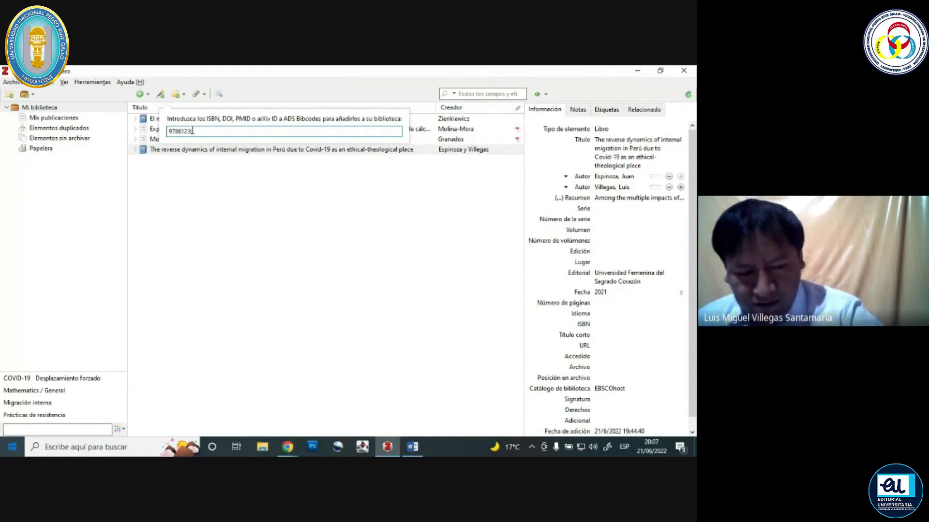
type("41601")
key("Return")
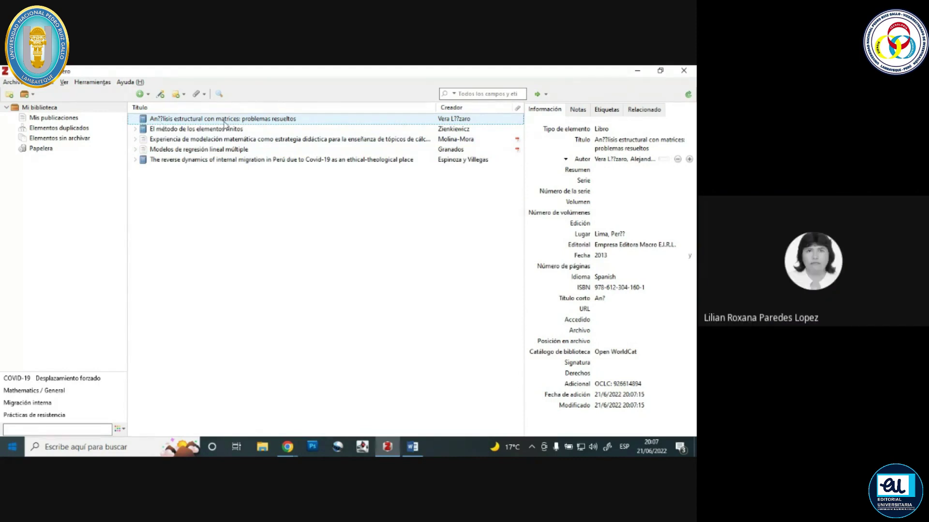
Type 'Análisis estructuras' on a new line in Word, using the Spanish (Peru) keyboard
left_click(413, 447)
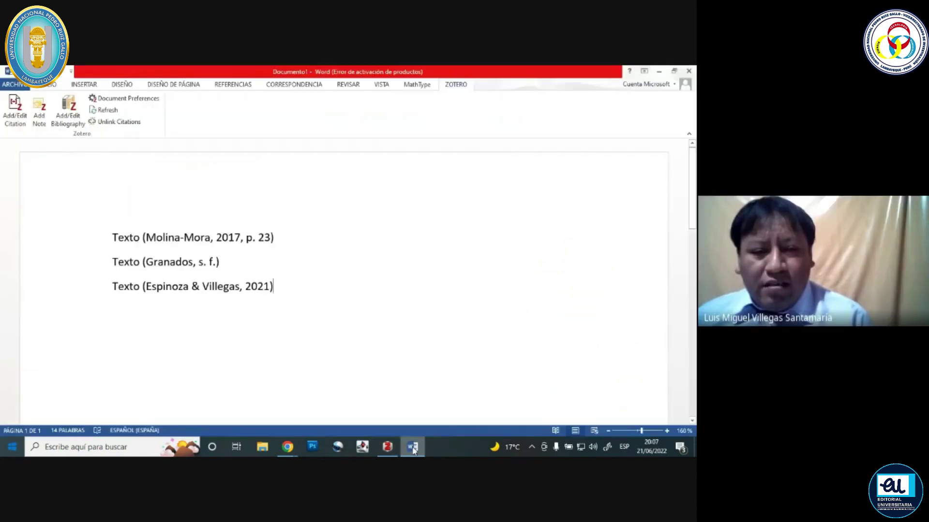
key("Return")
key("Return")
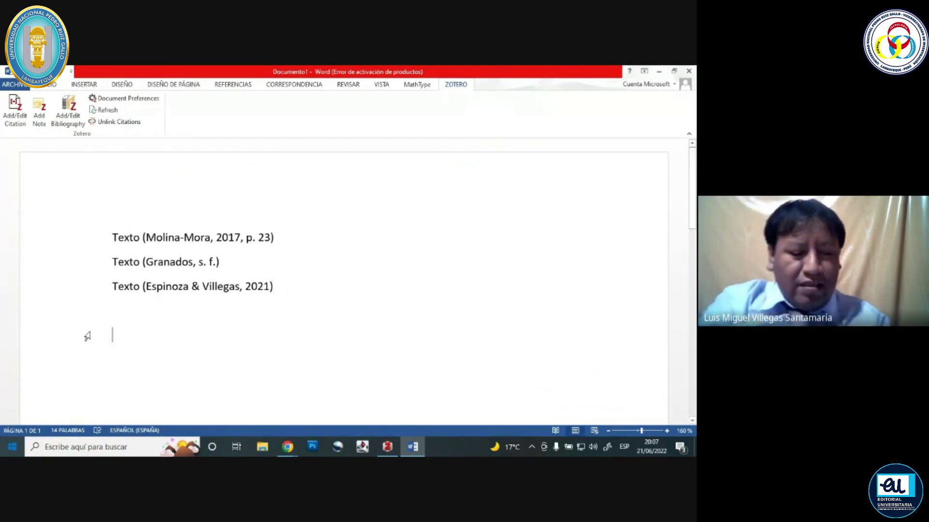
type("Anà")
key("BackSpace")
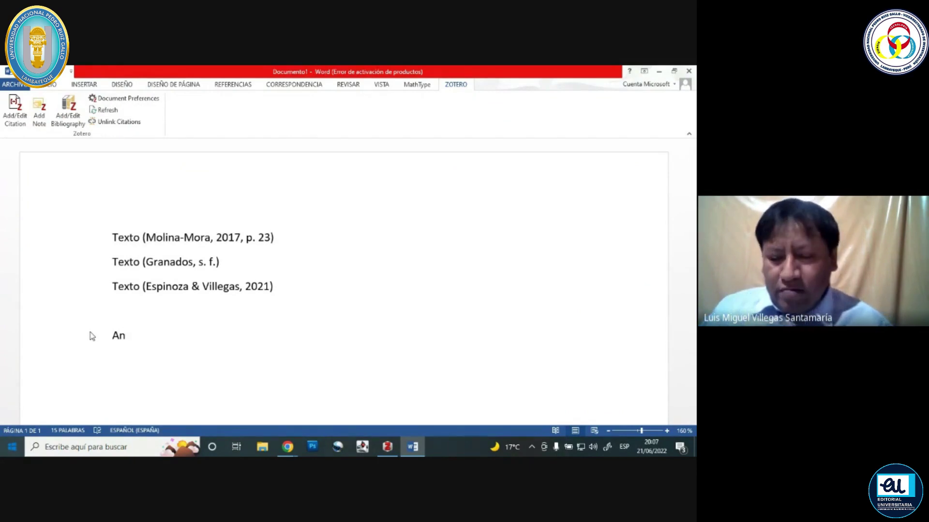
left_click(624, 447)
left_click(617, 385)
type("álisis es")
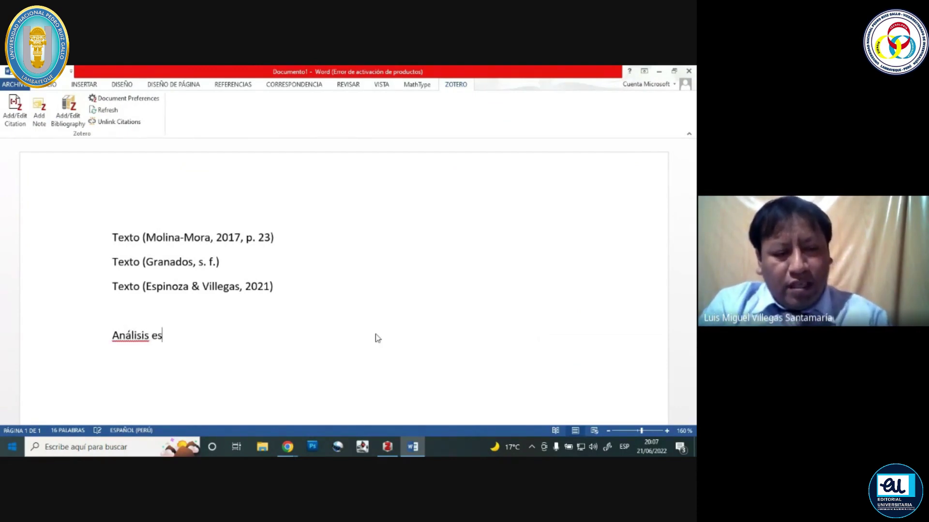
type("truc")
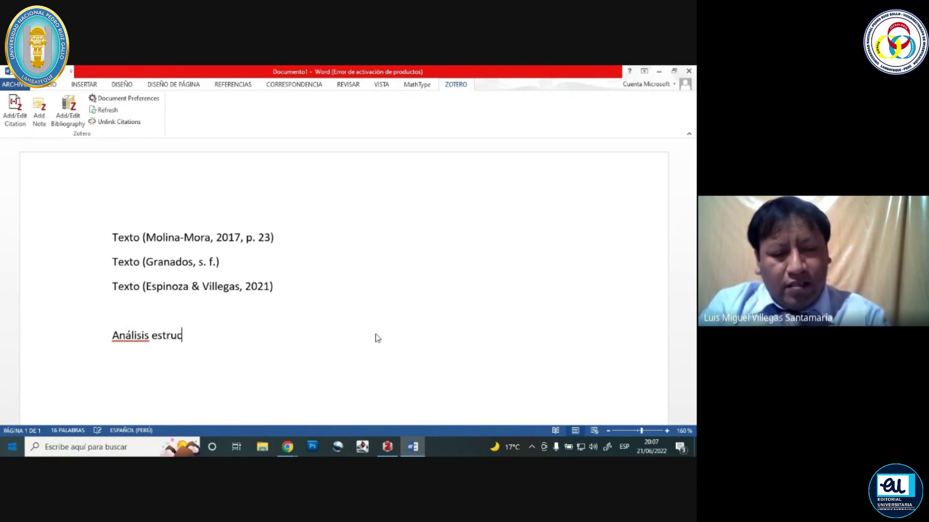
type("turas")
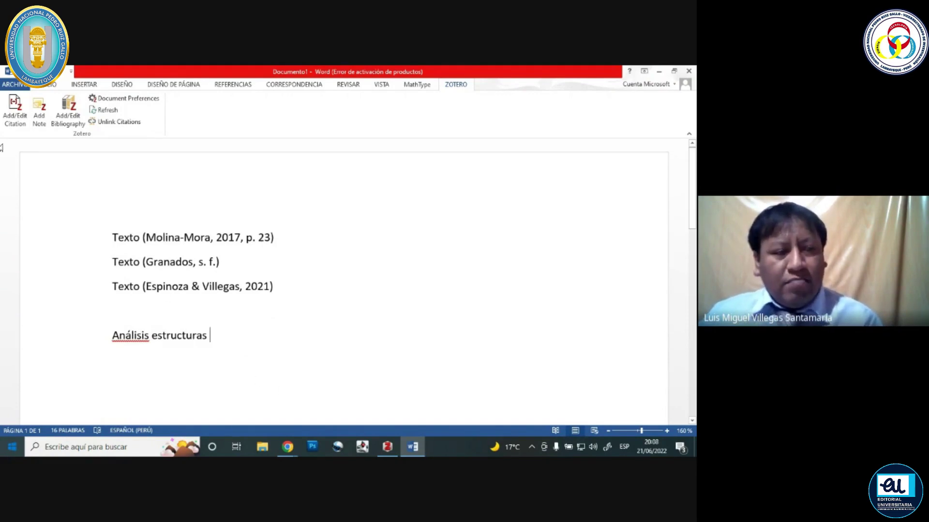
Insert a Zotero citation of 'Análisis estructural con matrices' via the classic dialog
left_click(19, 124)
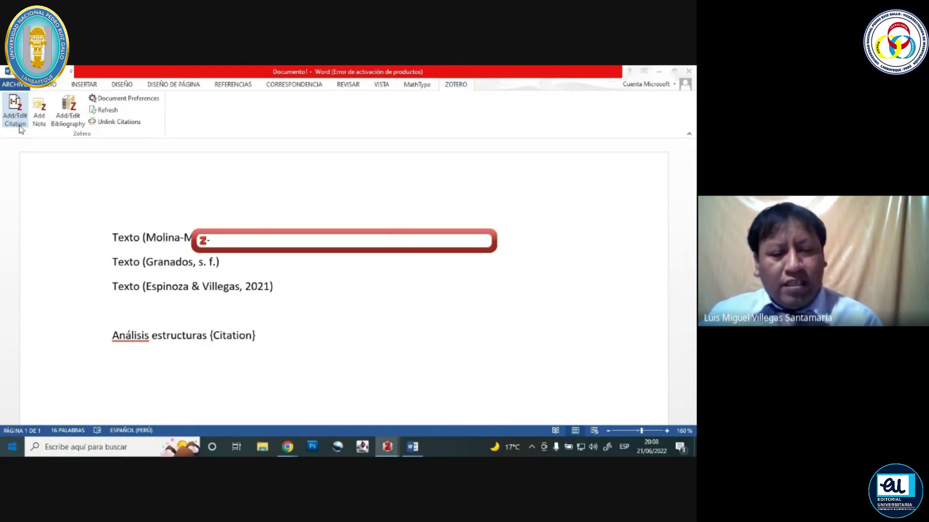
left_click(205, 242)
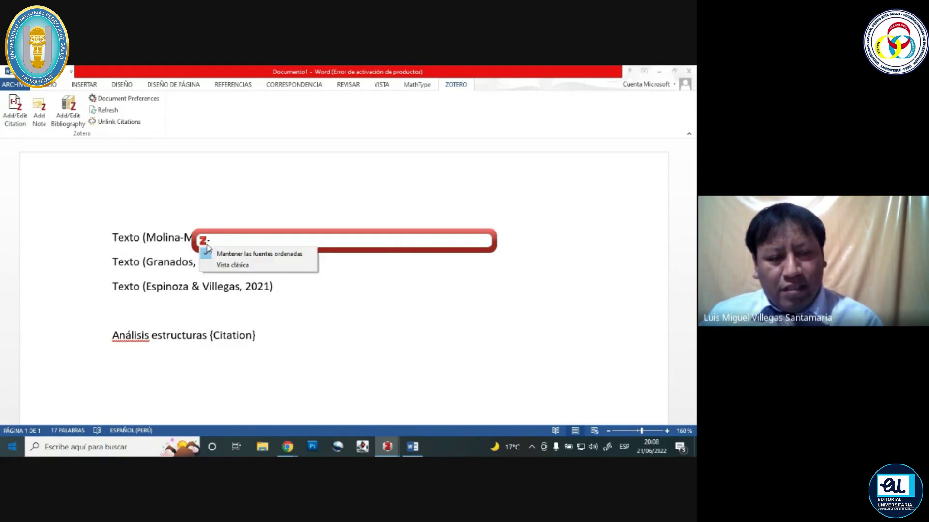
left_click(228, 266)
left_click(363, 194)
left_click(472, 348)
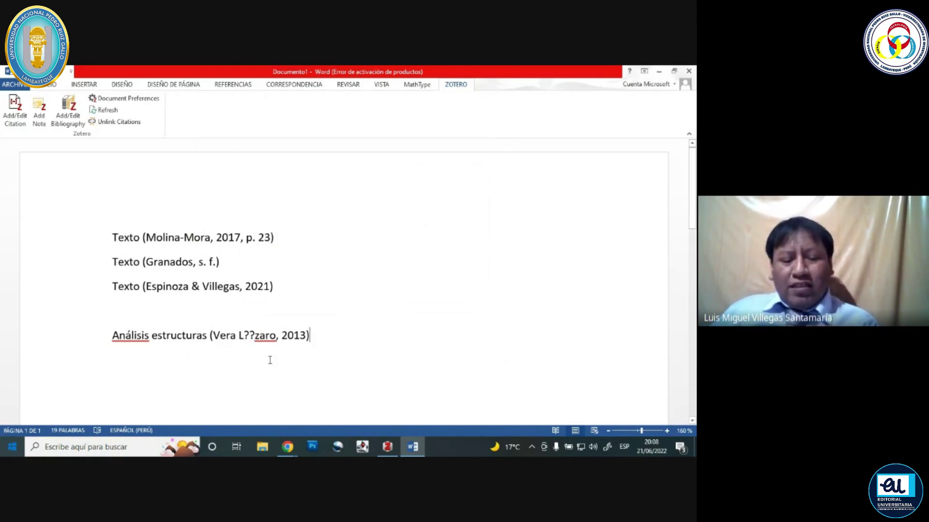
mouse_move(288, 452)
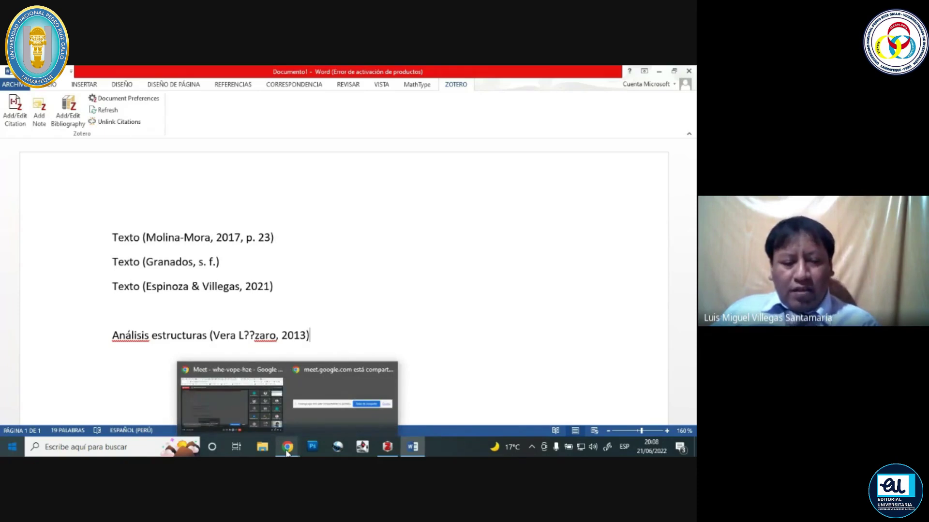
Turn off the Meet camera and return to the Zotero library
left_click(215, 397)
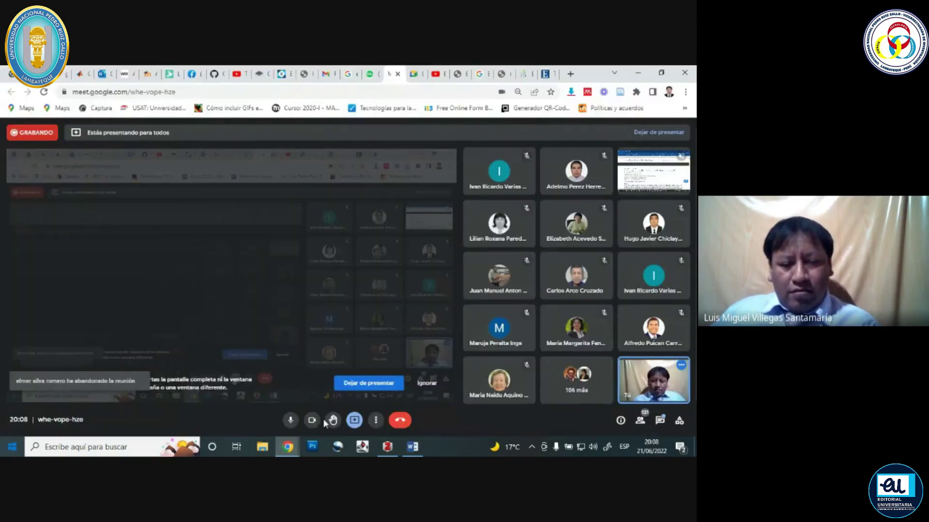
left_click(311, 420)
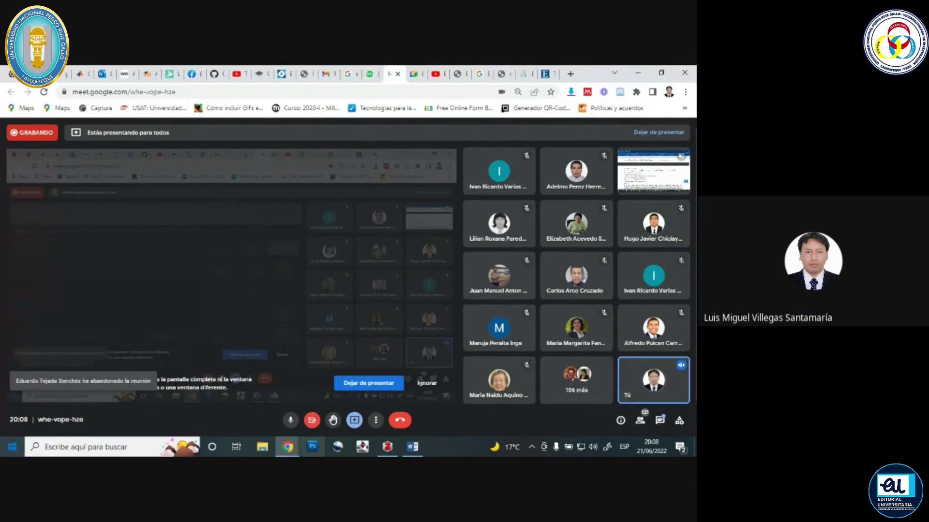
left_click(387, 447)
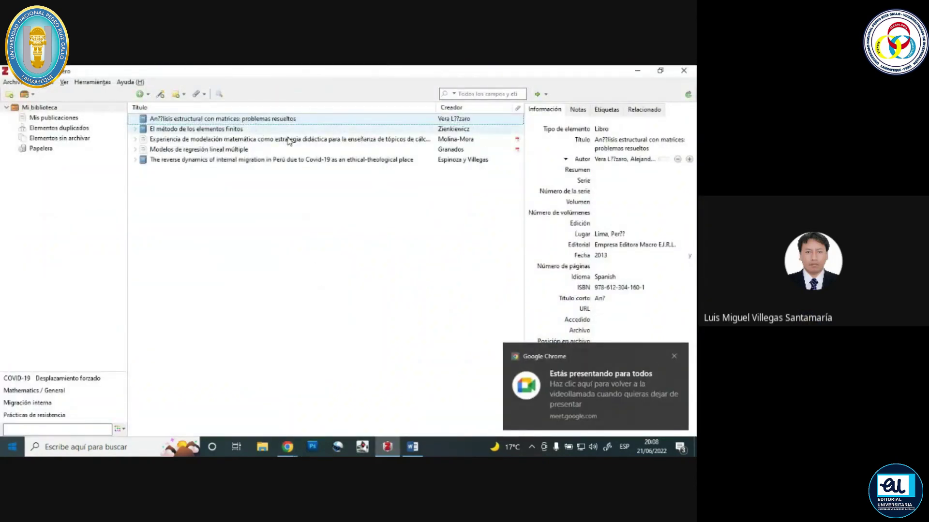
Dismiss the sharing notice and check the garbled author in Word's last citation
left_click(674, 356)
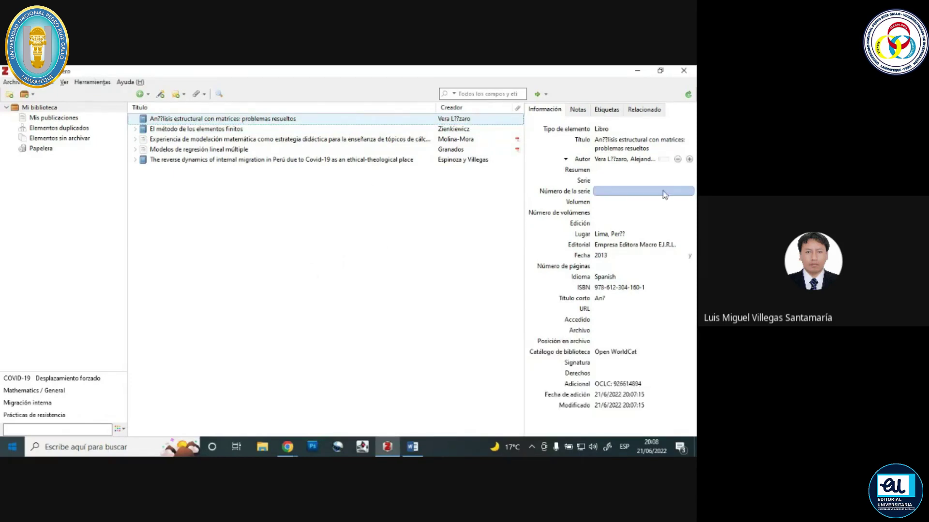
left_click(413, 449)
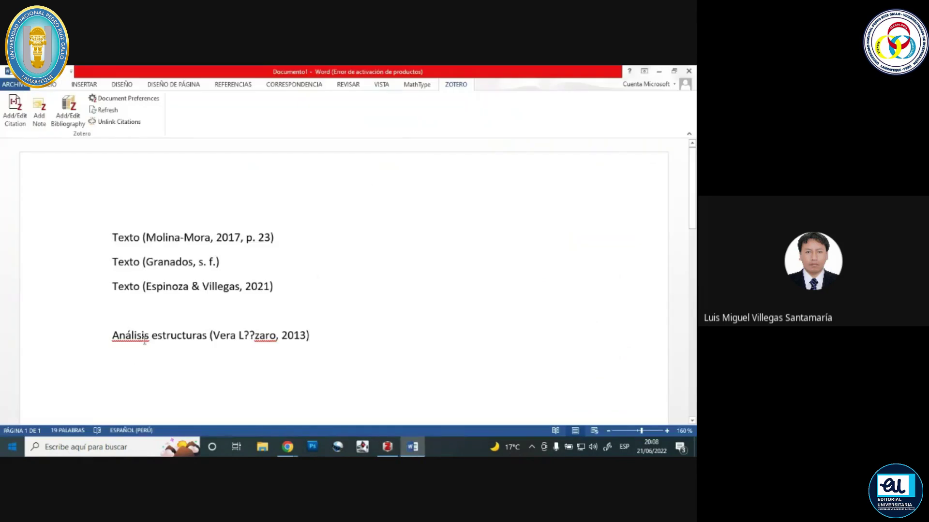
left_click_drag(213, 337, 276, 334)
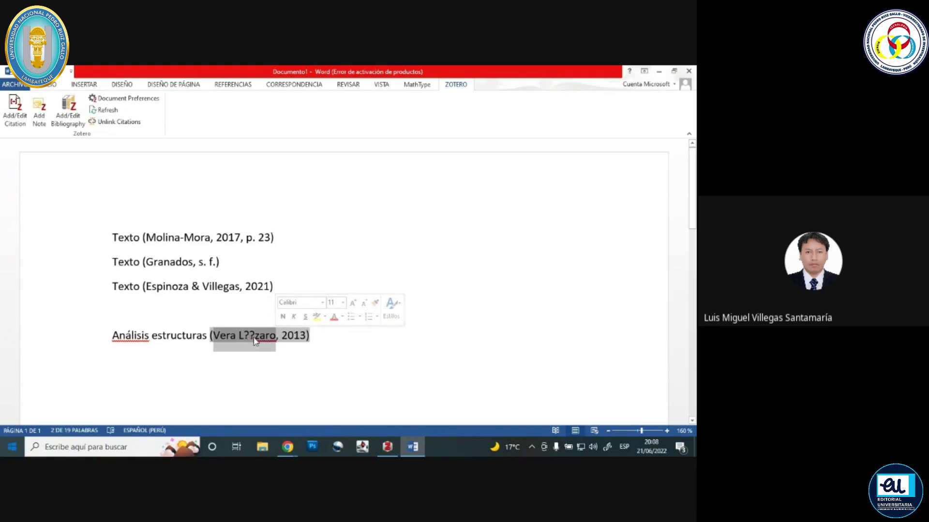
left_click(387, 447)
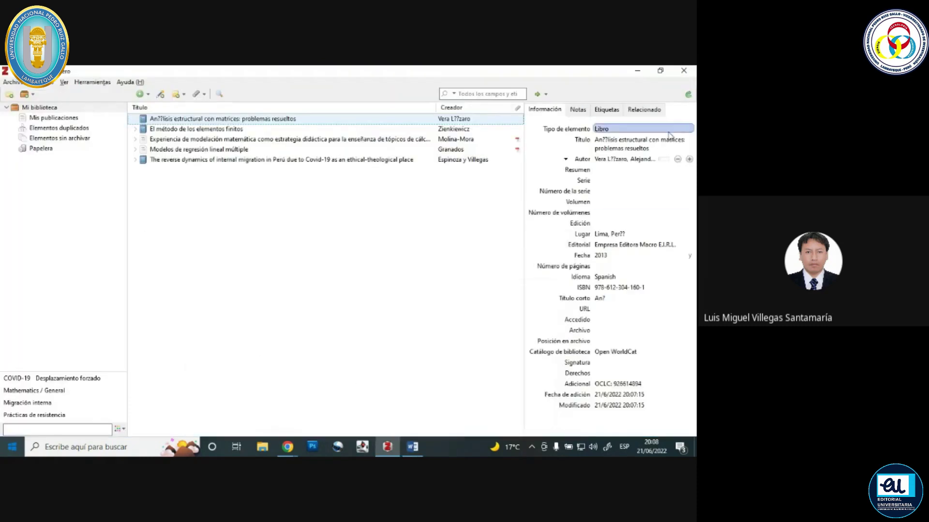
Fix the book's title in Zotero so it reads 'Análisis estructural'
left_click(612, 147)
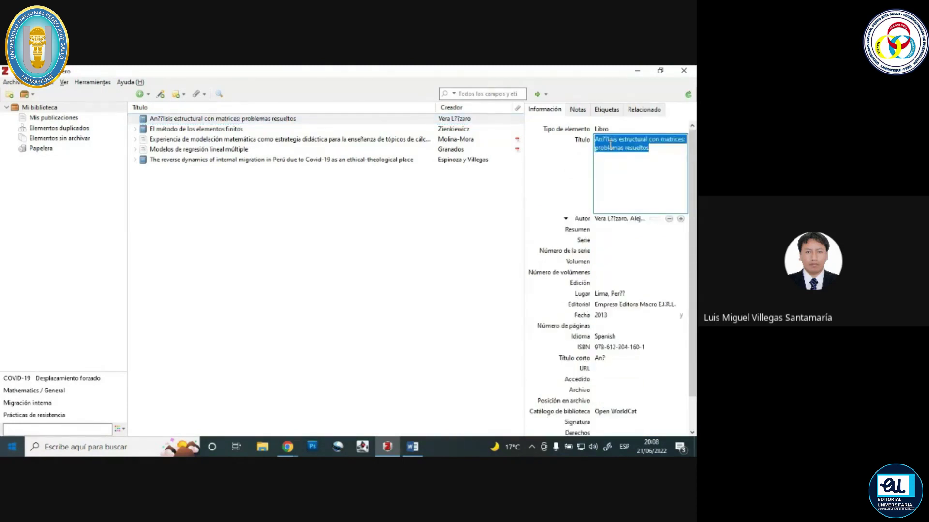
left_click(570, 158)
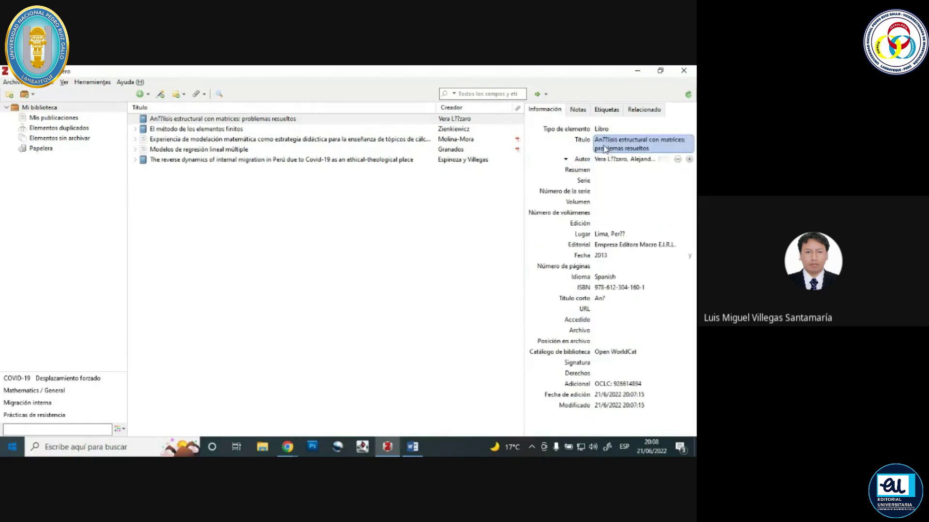
left_click(609, 140)
left_click(609, 141)
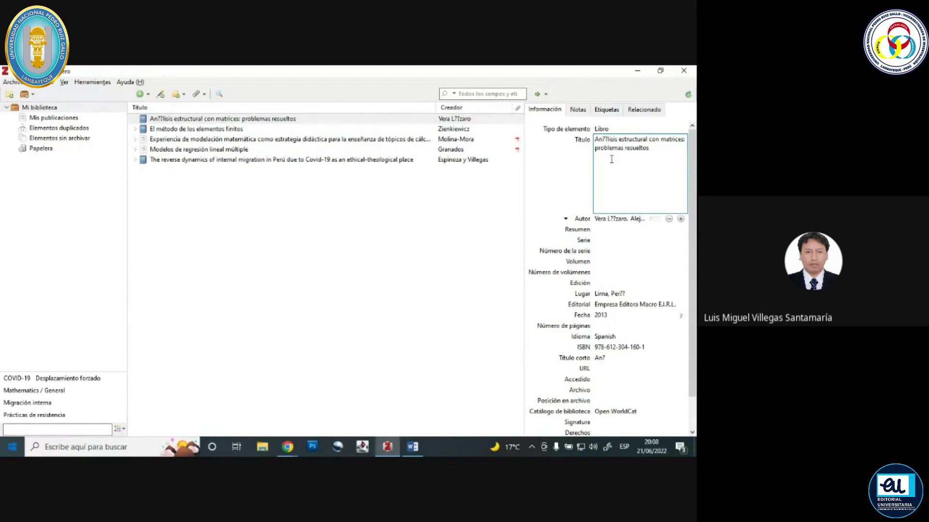
left_click(570, 162)
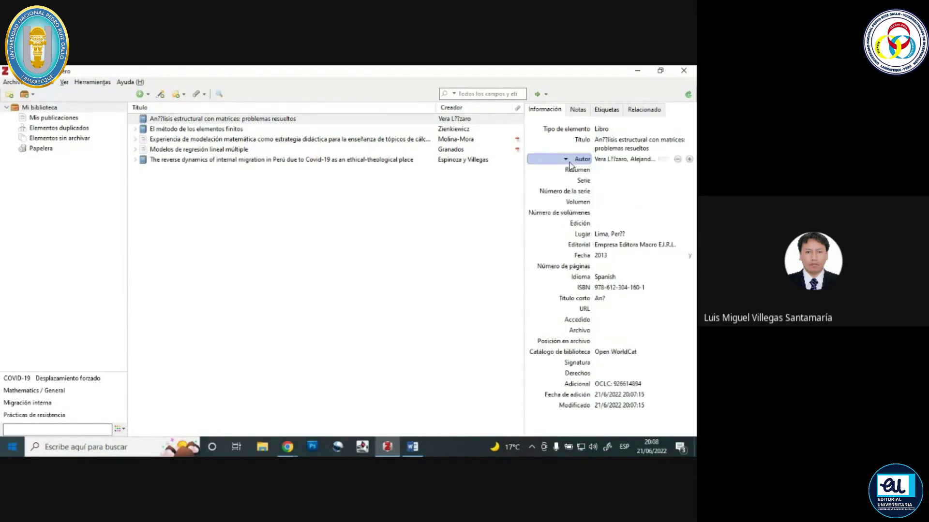
left_click(622, 141)
left_click(607, 141)
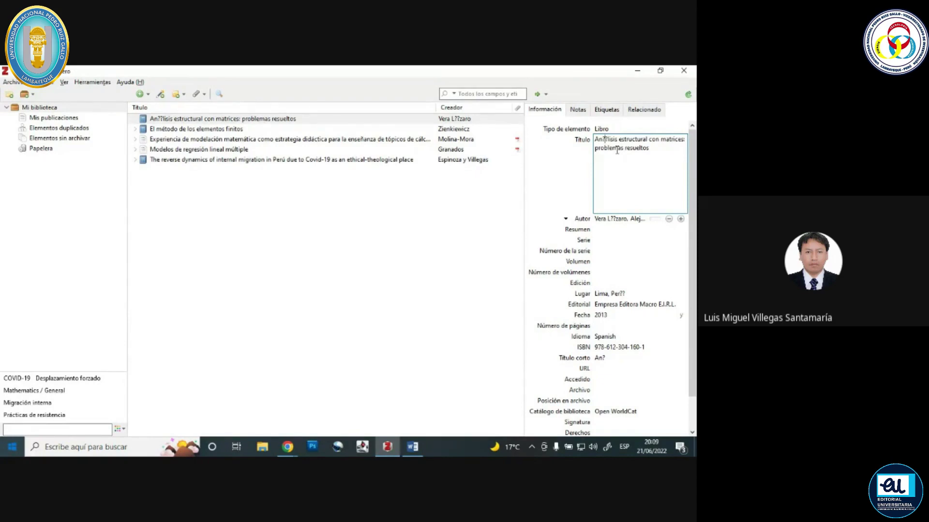
key("BackSpace")
key("BackSpace")
type("á")
left_click(579, 181)
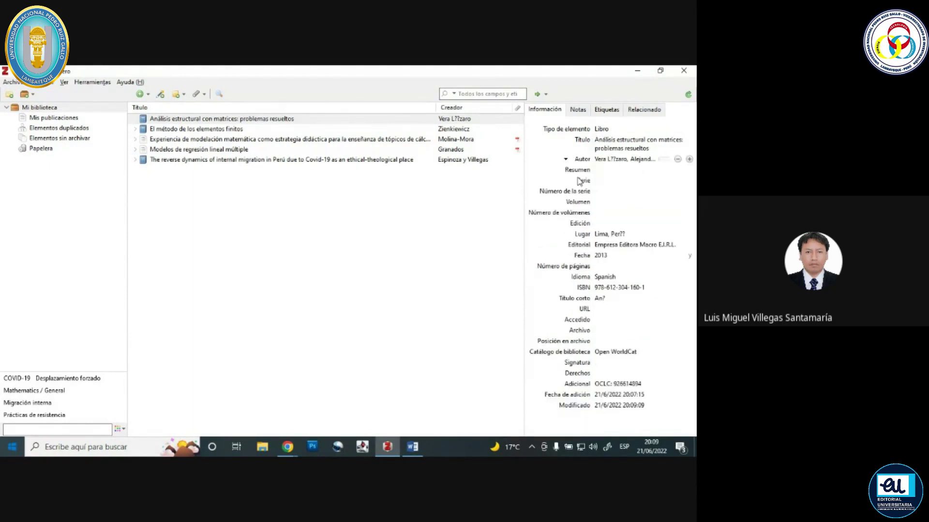
Trim the author to 'Vera, Alejandro', dropping the garbled surname and second name
left_click(610, 160)
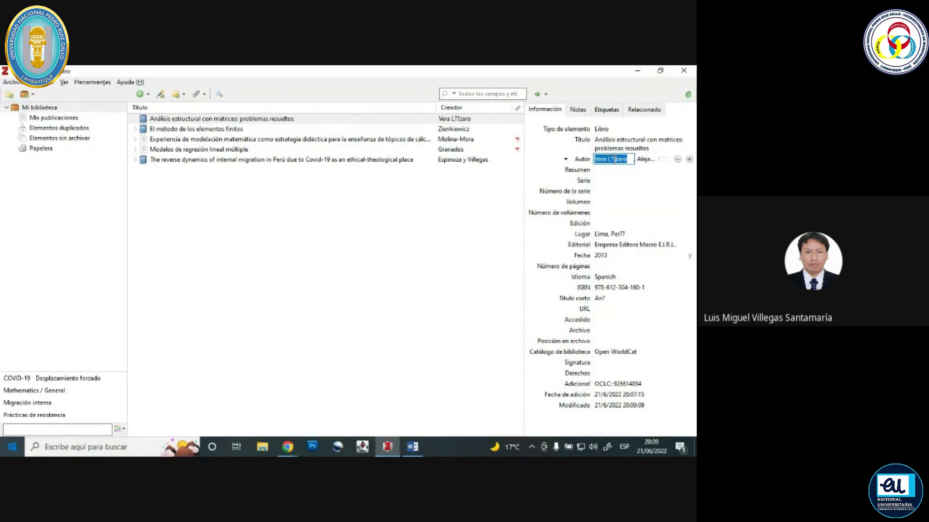
left_click(631, 159)
key("BackSpace")
key("BackSpace")
key("BackSpace")
key("BackSpace")
left_click(644, 160)
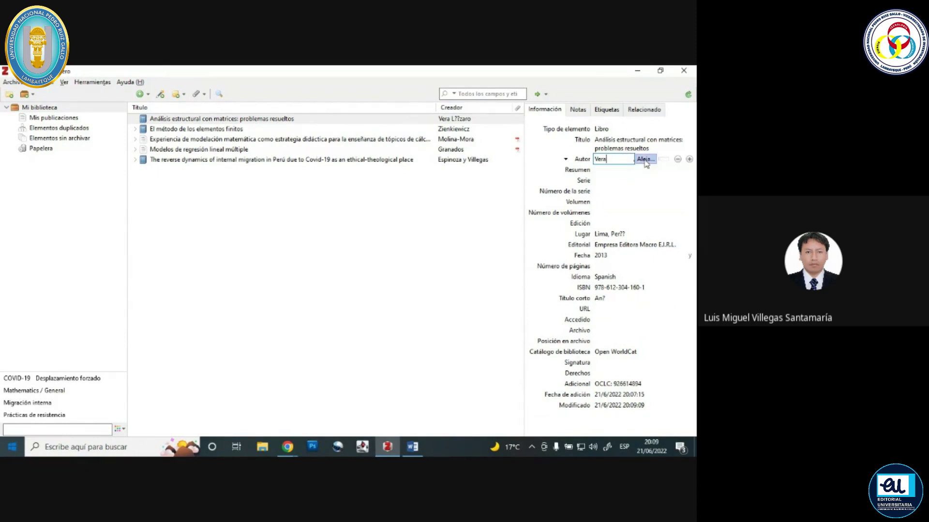
left_click(636, 161)
left_click(636, 164)
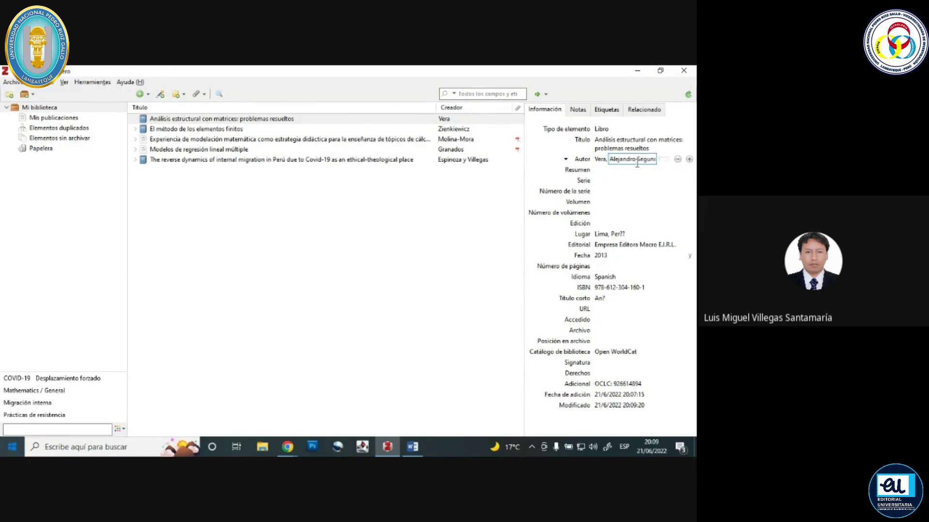
key("Delete")
key("Delete")
key("Delete")
key("Delete")
key("Delete")
key("Delete")
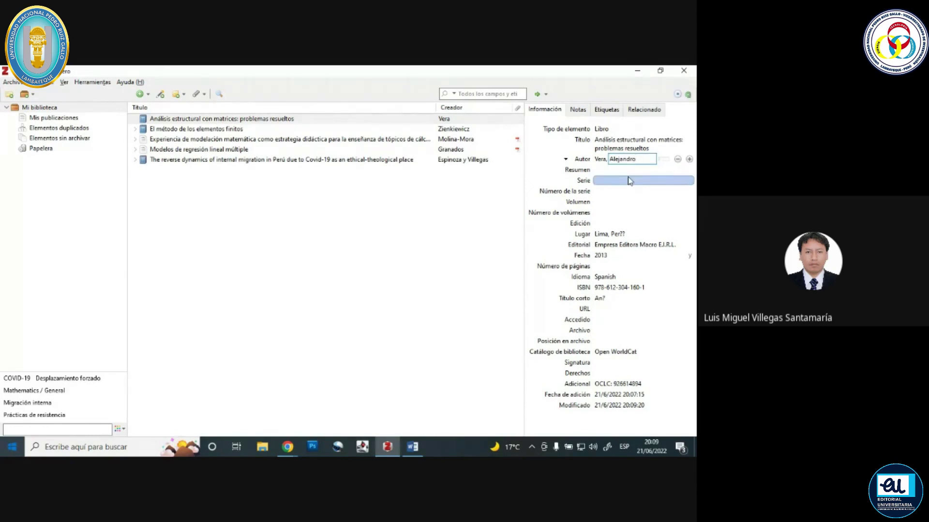
key("Return")
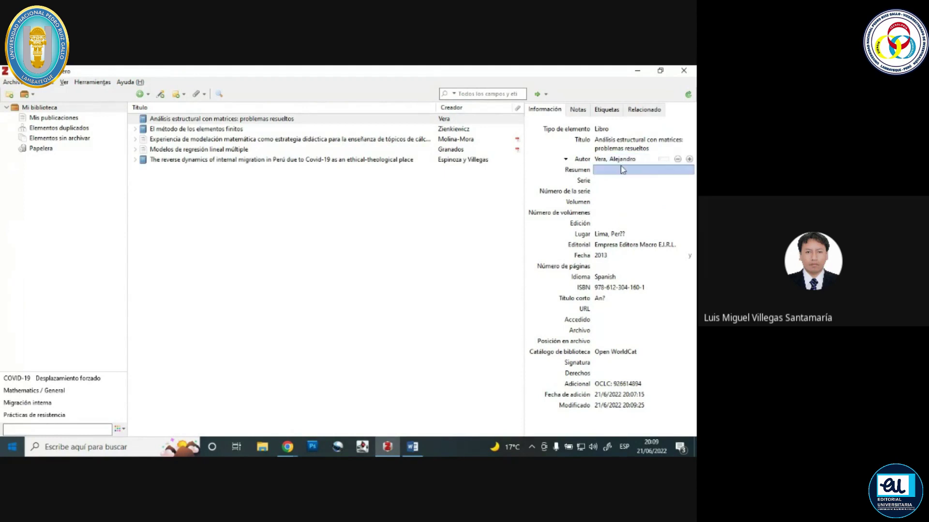
left_click(610, 164)
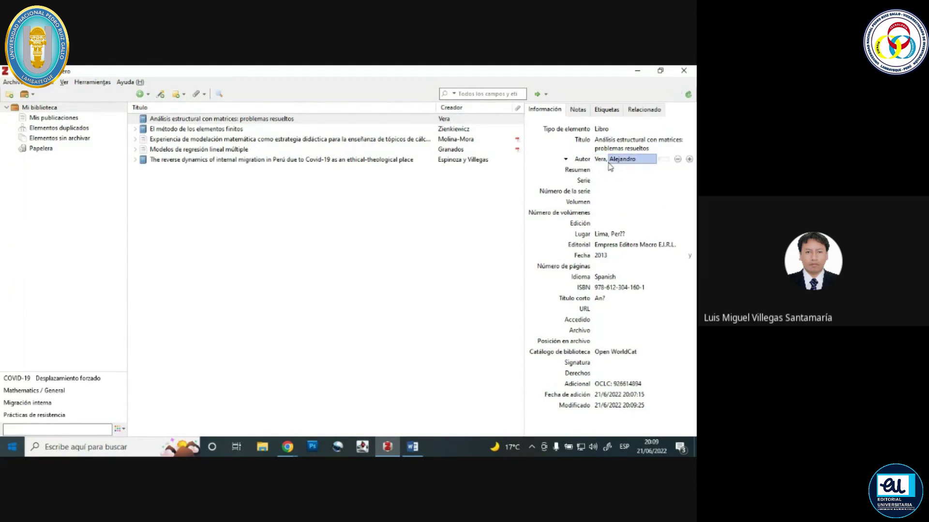
key("Return")
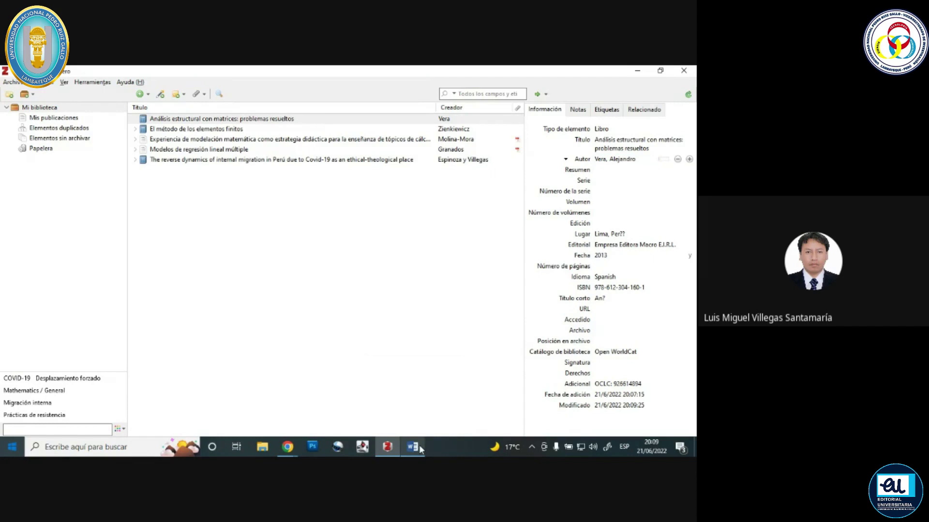
left_click(419, 447)
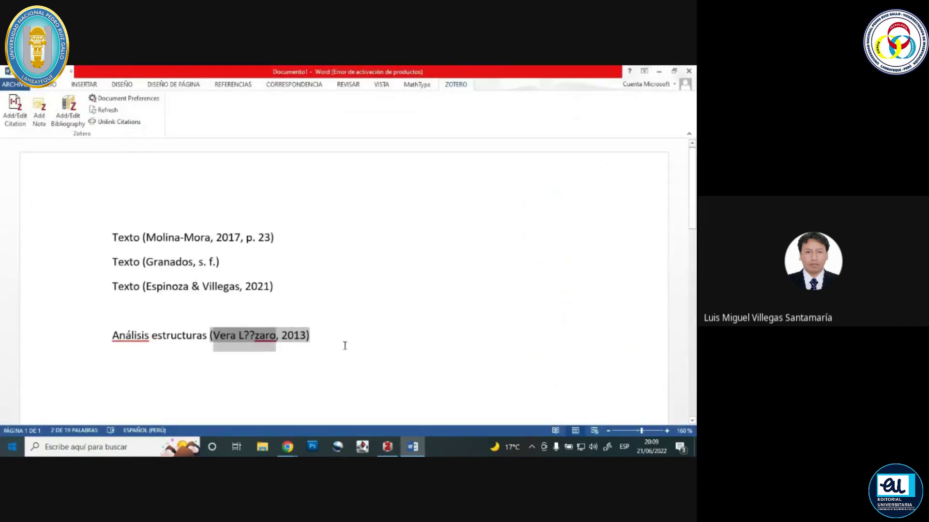
Refresh the Zotero citations so the last one reads (Vera, 2013)
left_click(114, 114)
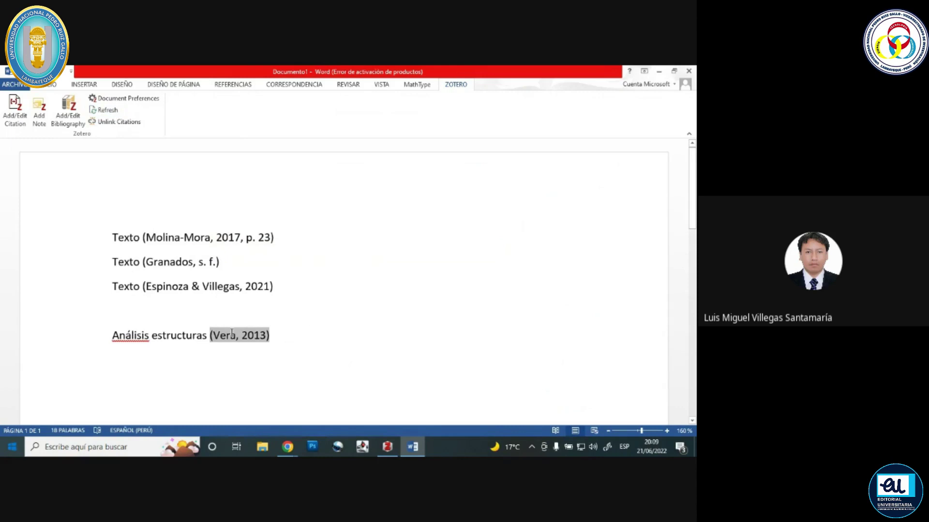
left_click(281, 341)
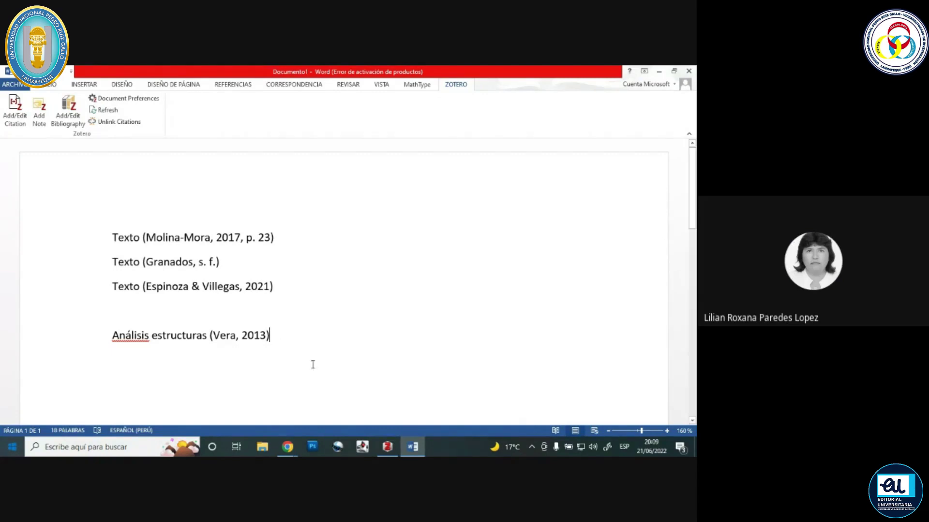
Correct the book's place of publication to 'Lima, Perú'
mouse_move(389, 451)
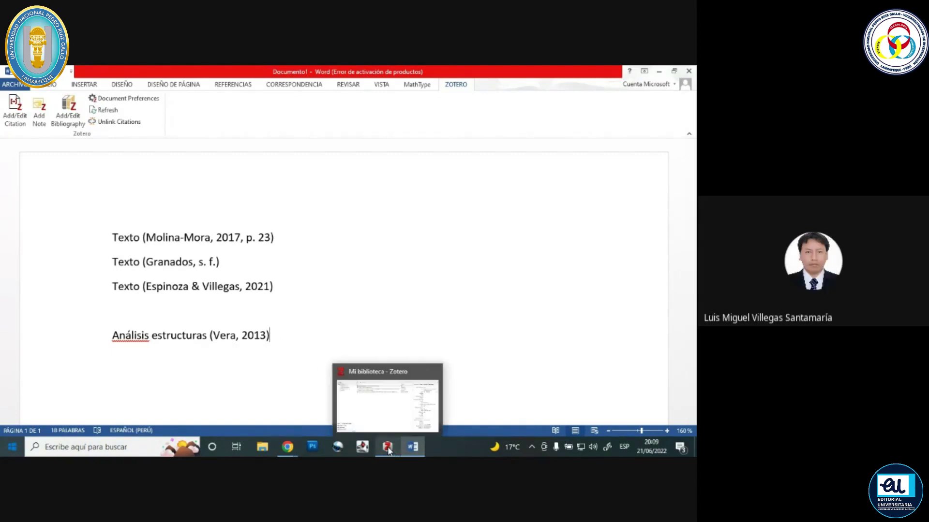
left_click(386, 449)
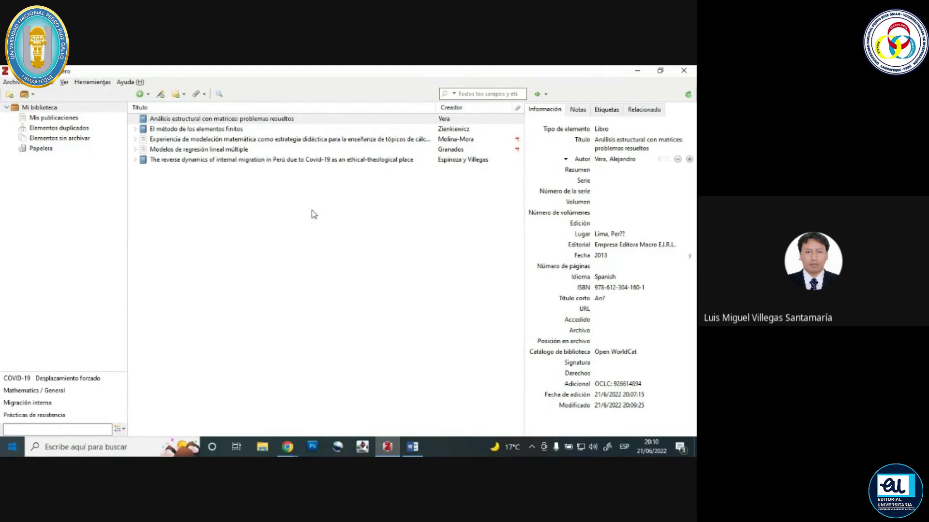
left_click(586, 222)
left_click(615, 246)
left_click(625, 234)
left_click(628, 233)
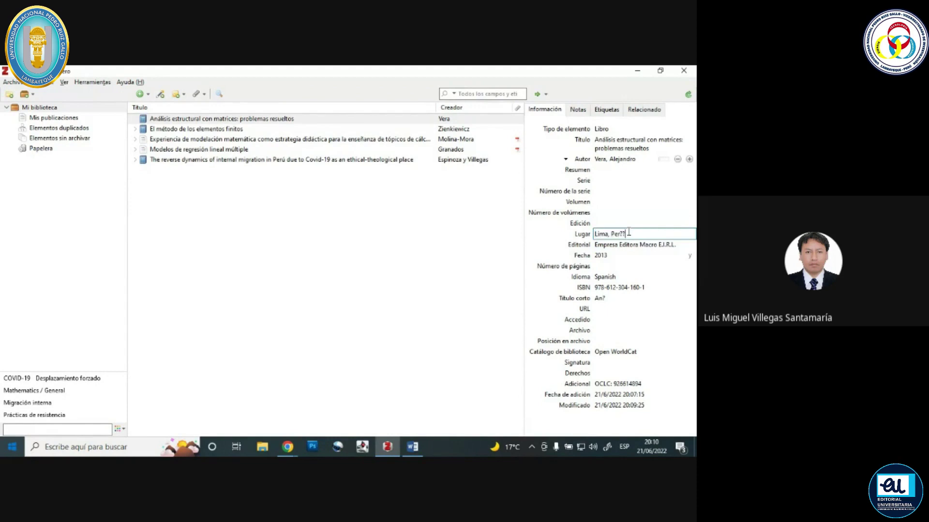
key("BackSpace")
key("BackSpace")
type("ú")
Change the book's publication date from 2013 to 2015
left_click(622, 257)
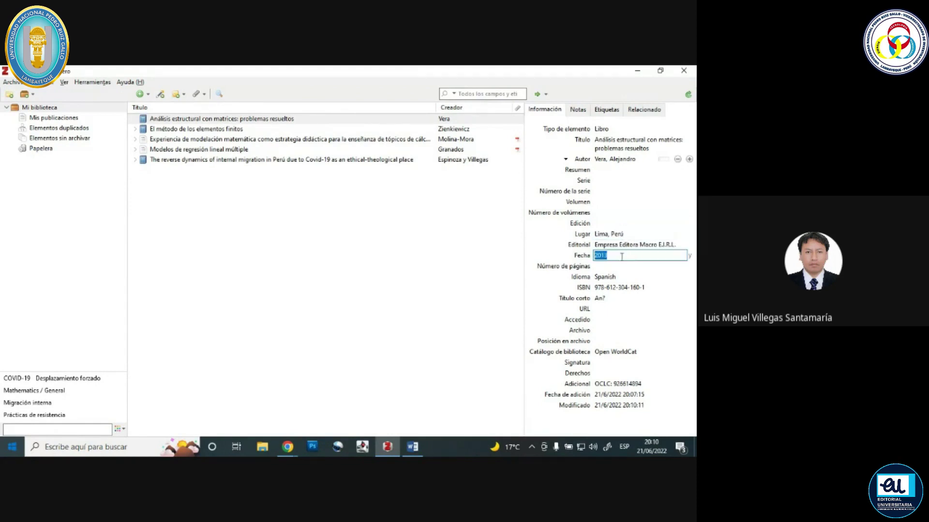
left_click(621, 257)
left_click(447, 263)
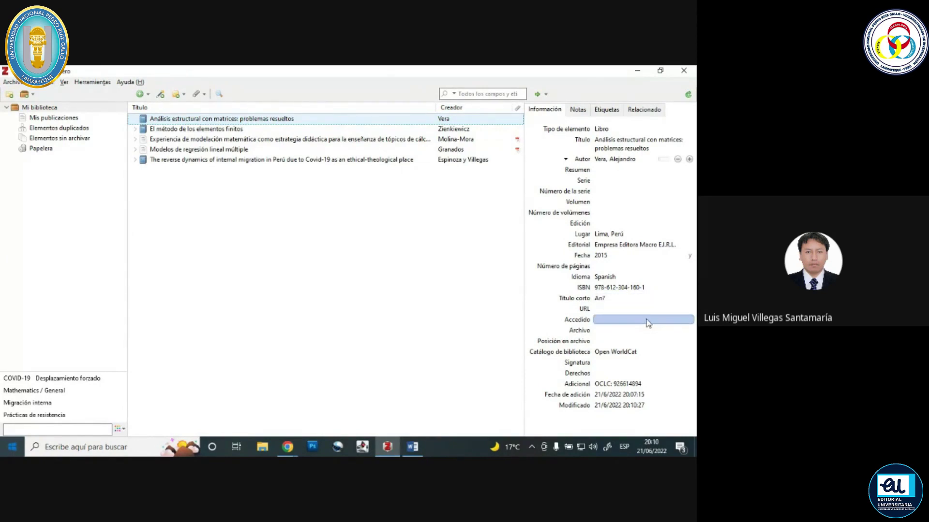
Refresh the Vera citation in Word so it shows (Vera, 2015)
left_click(412, 447)
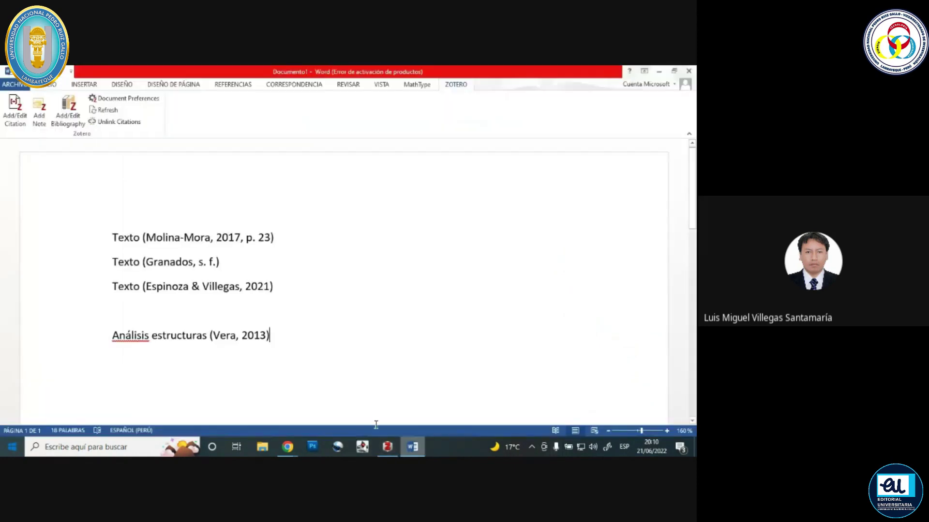
left_click(261, 336)
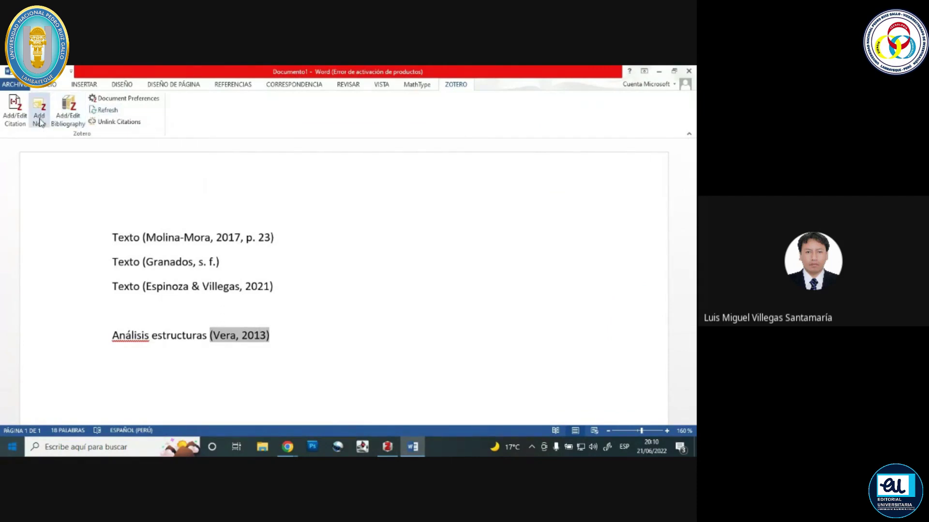
left_click(107, 111)
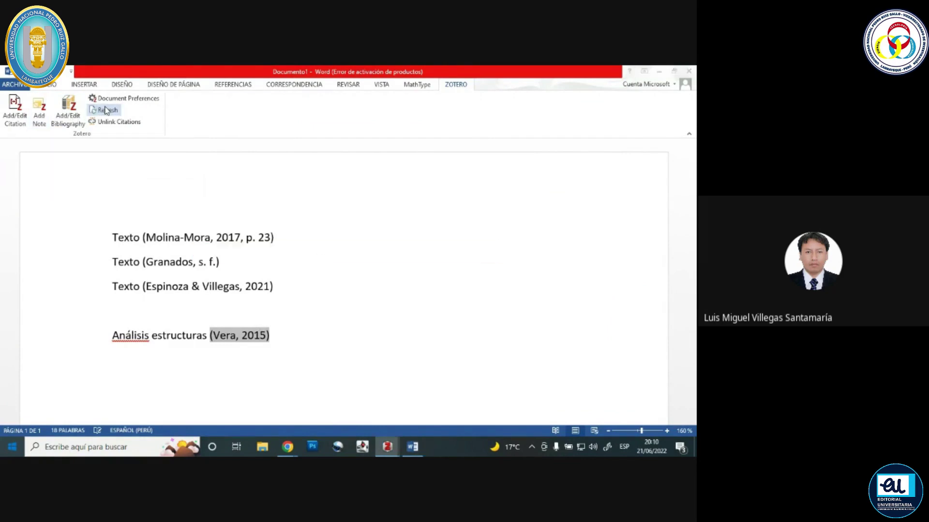
Type the heading 'Bibliografía' below the Vera citation, followed by an empty line
left_click(276, 334)
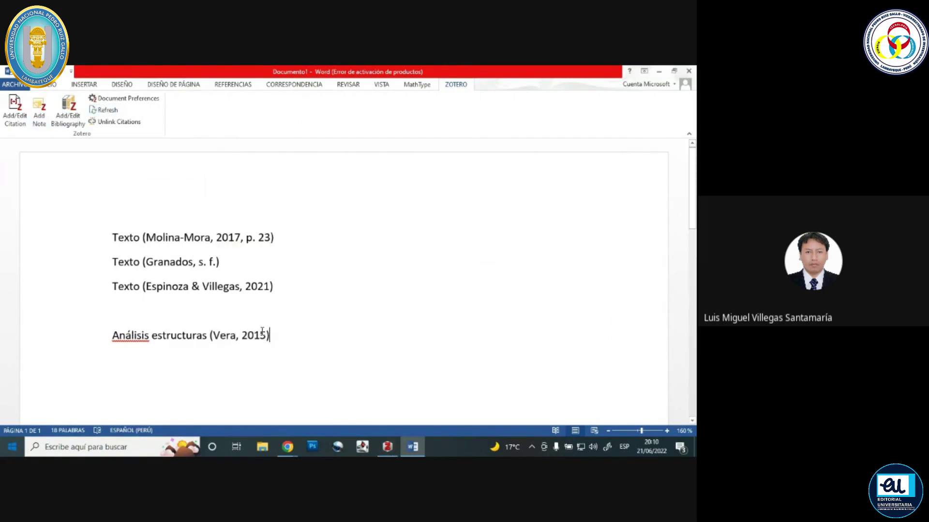
key("Return")
key("Return")
type("Biblio")
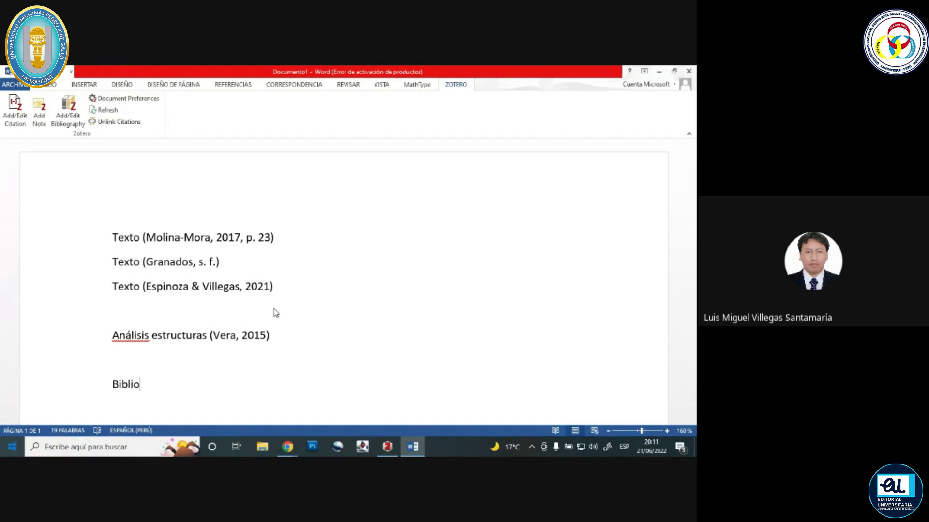
type("gráfi")
key("BackSpace")
key("BackSpace")
type("afía")
key("Return")
scroll(274, 312, "down", 1)
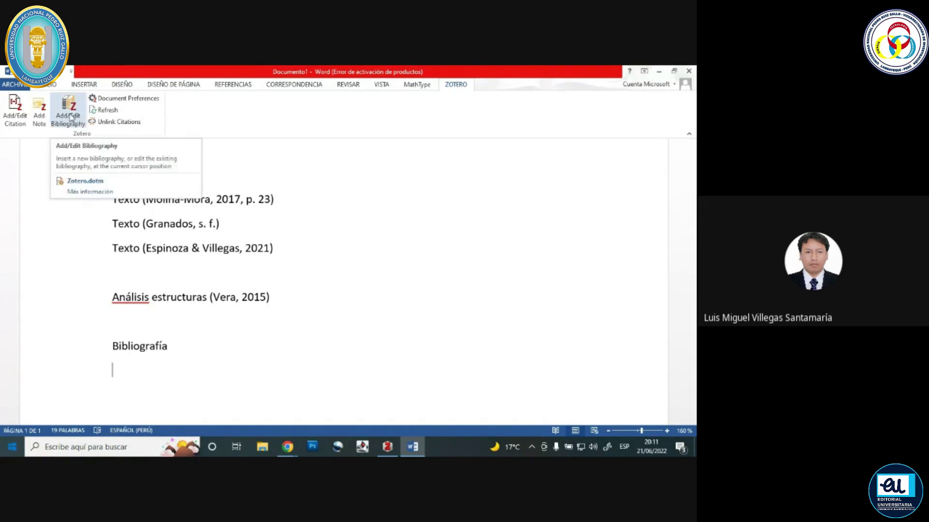
left_click(71, 118)
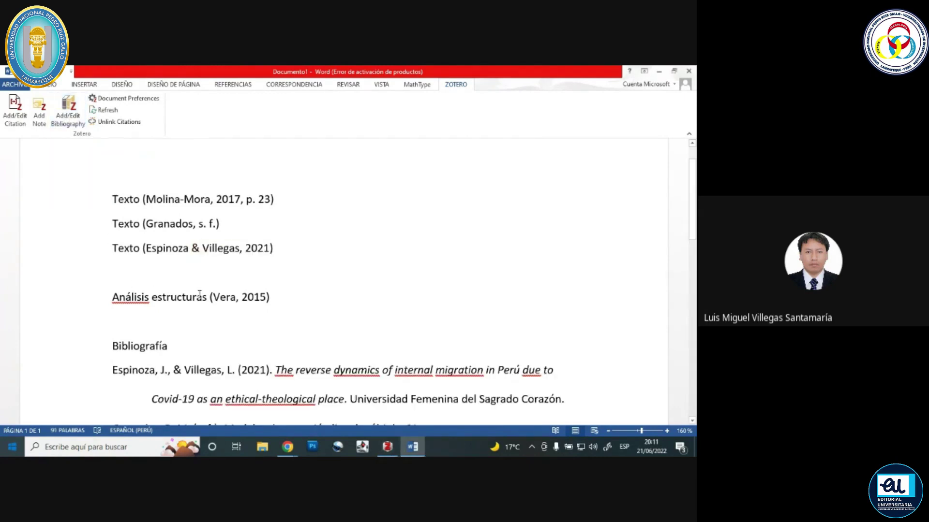
scroll(200, 294, "down", 3)
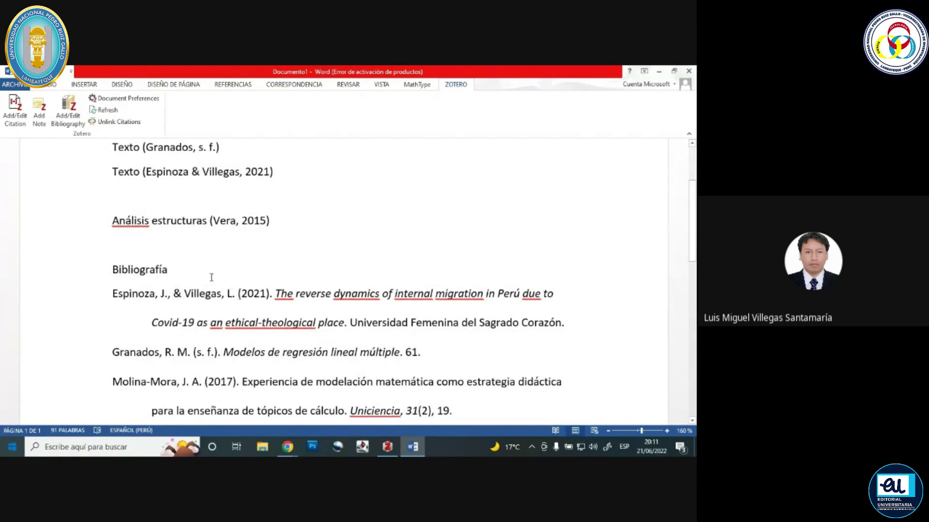
scroll(211, 277, "down", 3)
scroll(208, 276, "down", 2)
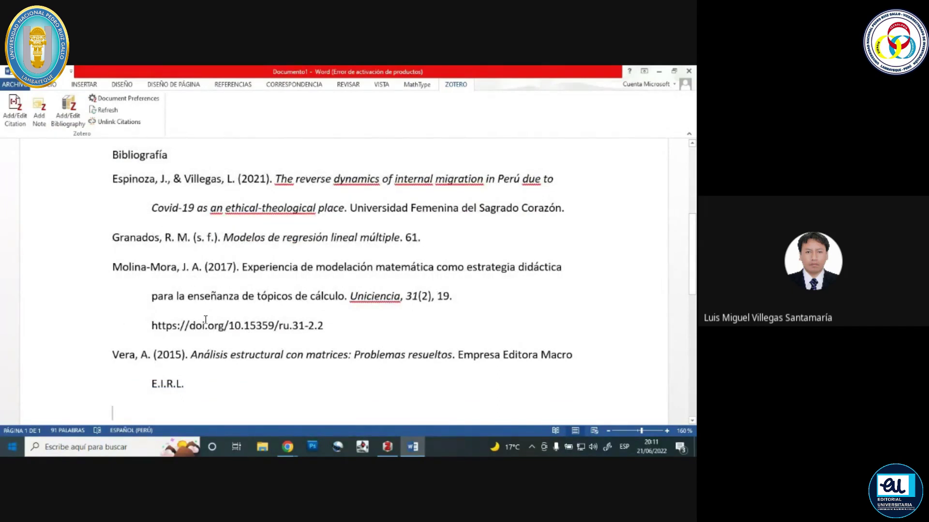
key("ctrl+z")
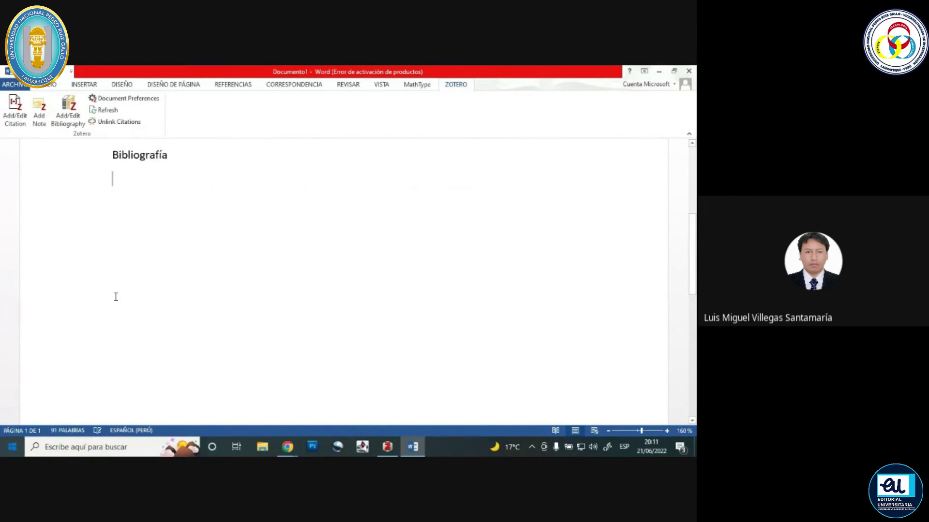
scroll(116, 297, "up", 3)
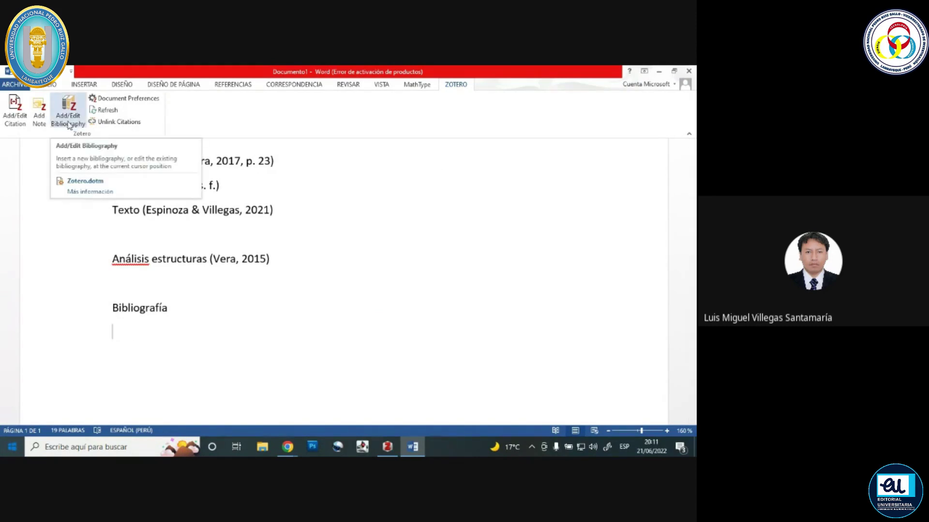
Insert the Zotero bibliography under 'Bibliografía' and refresh it to list all four cited works
left_click(75, 125)
left_click(74, 125)
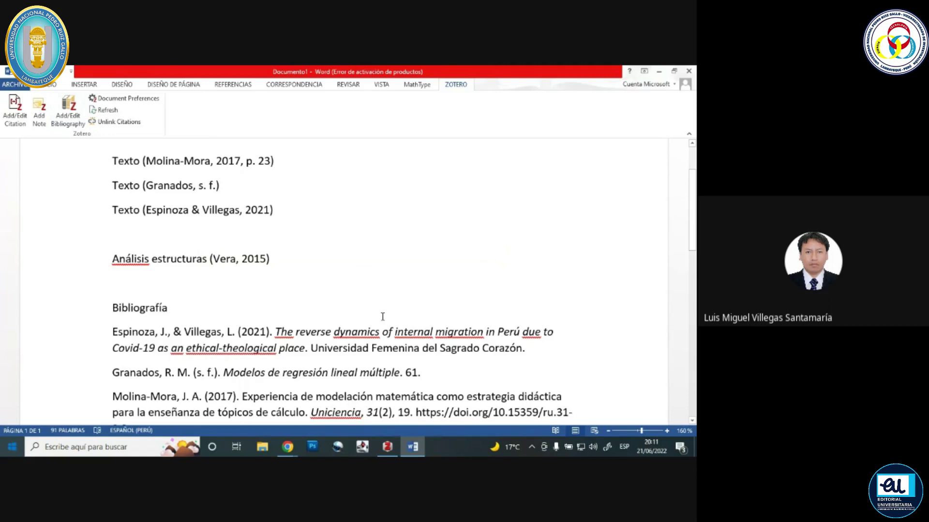
scroll(382, 317, "down", 3)
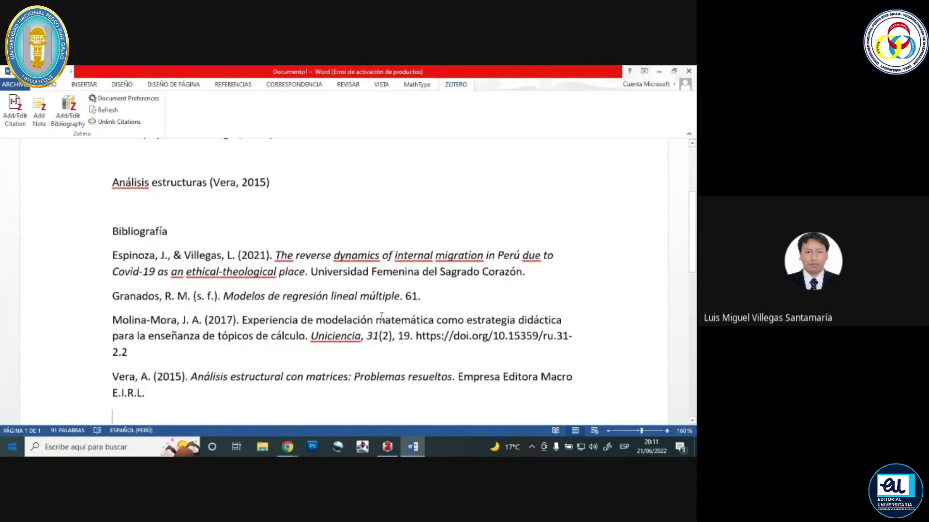
scroll(382, 316, "down", 1)
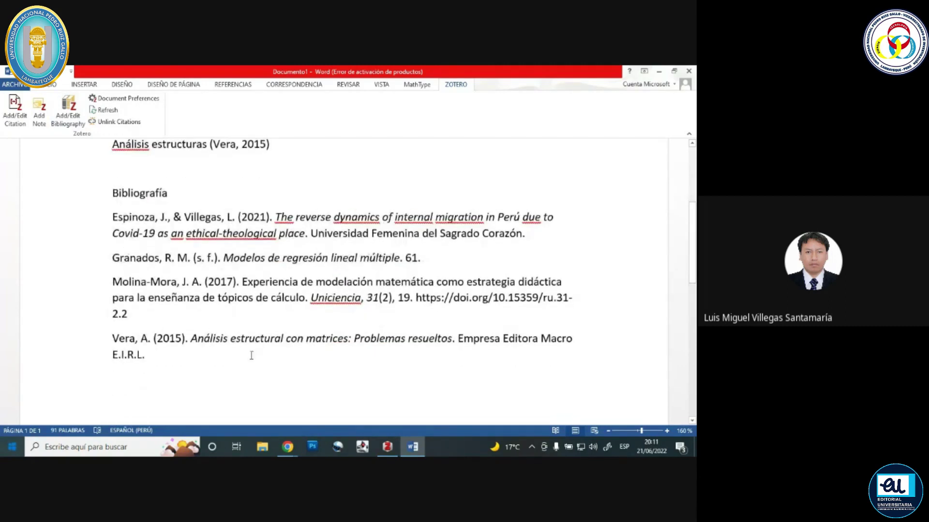
left_click(103, 110)
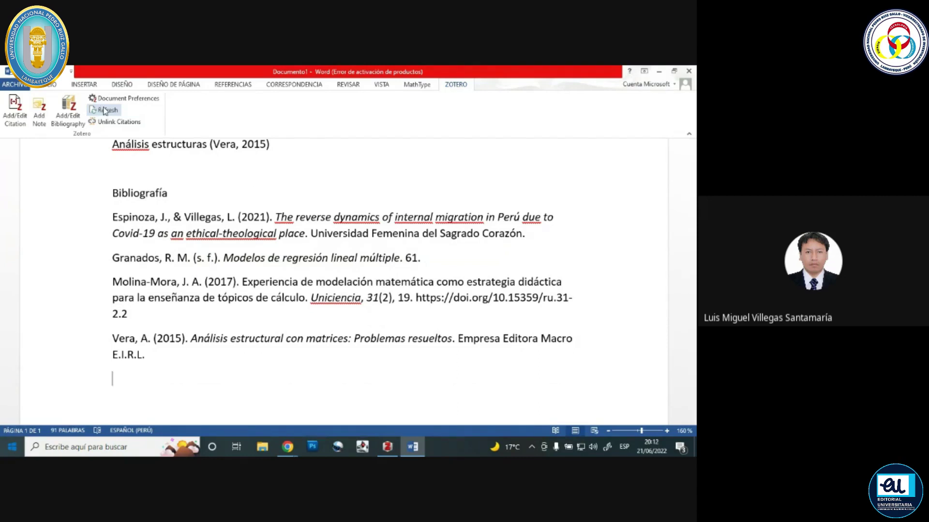
Open the Editar bibliografía dialog, close it unchanged, and bring the Zotero library to the front
left_click(77, 127)
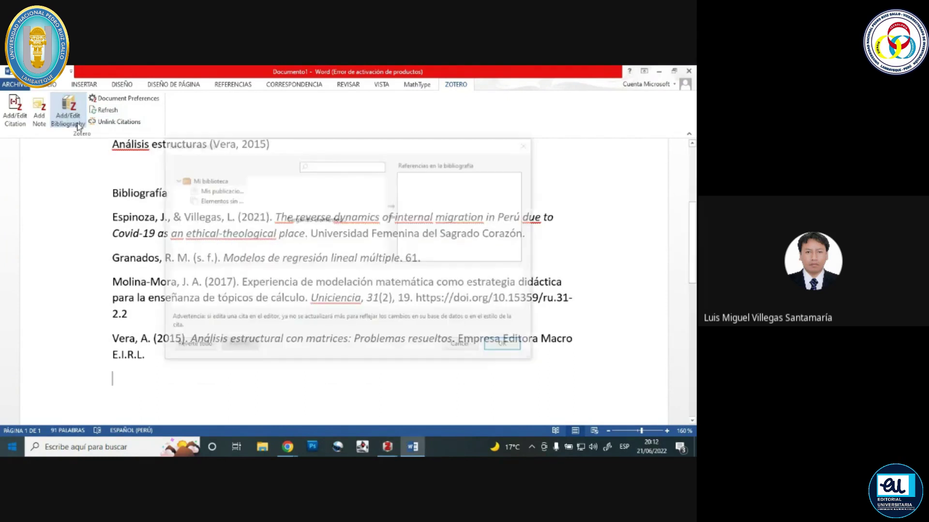
left_click(528, 145)
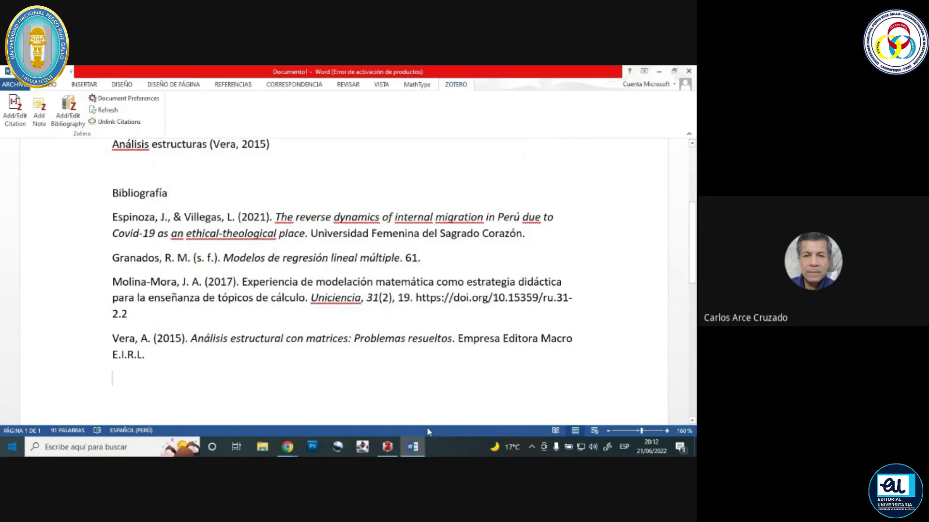
left_click(389, 448)
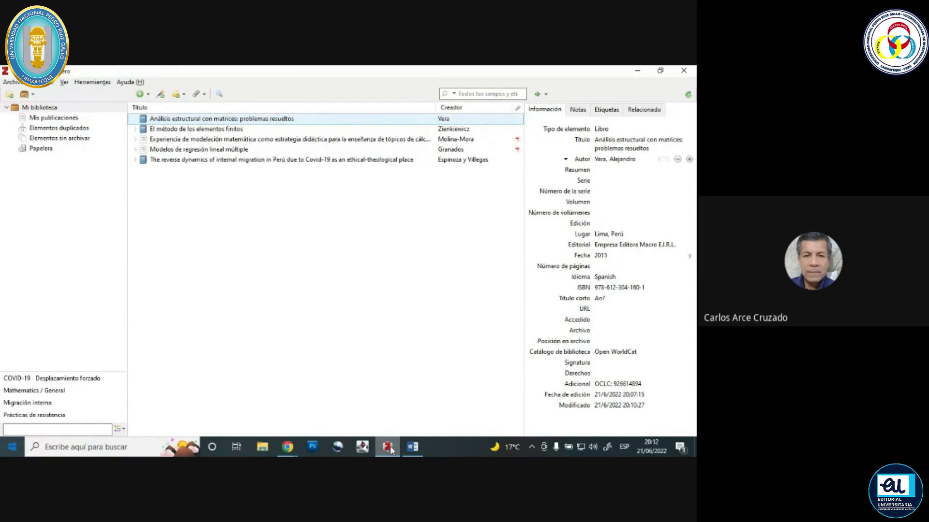
Minimize and restore Zotero, then switch to the Google Meet call window in Chrome
left_click(390, 449)
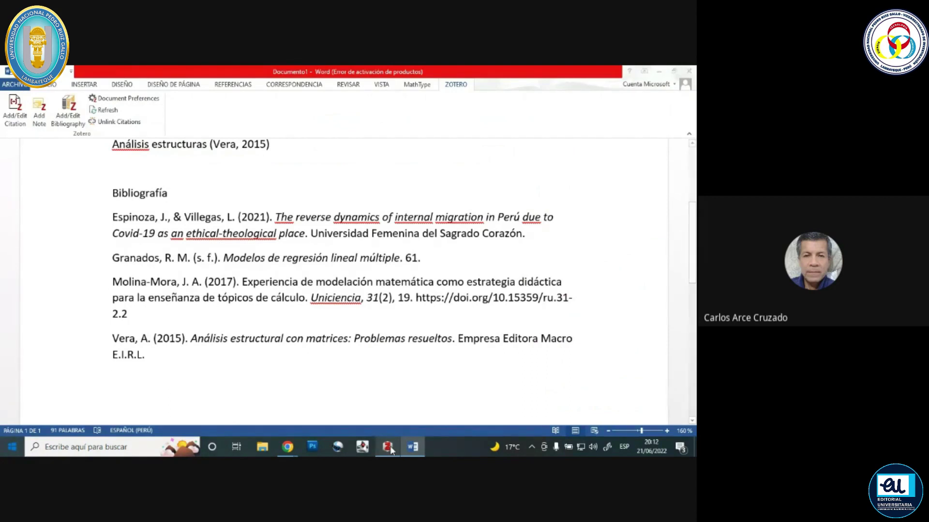
left_click(390, 449)
left_click(286, 446)
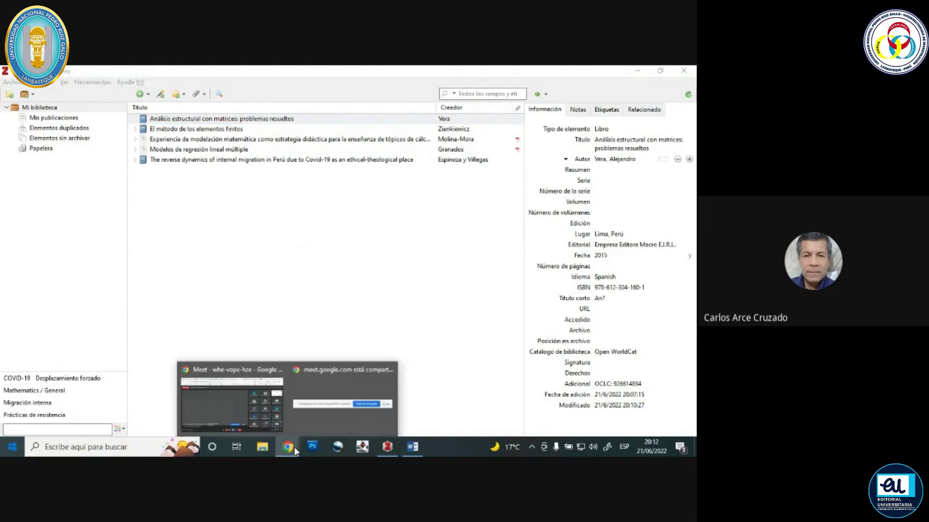
left_click(233, 409)
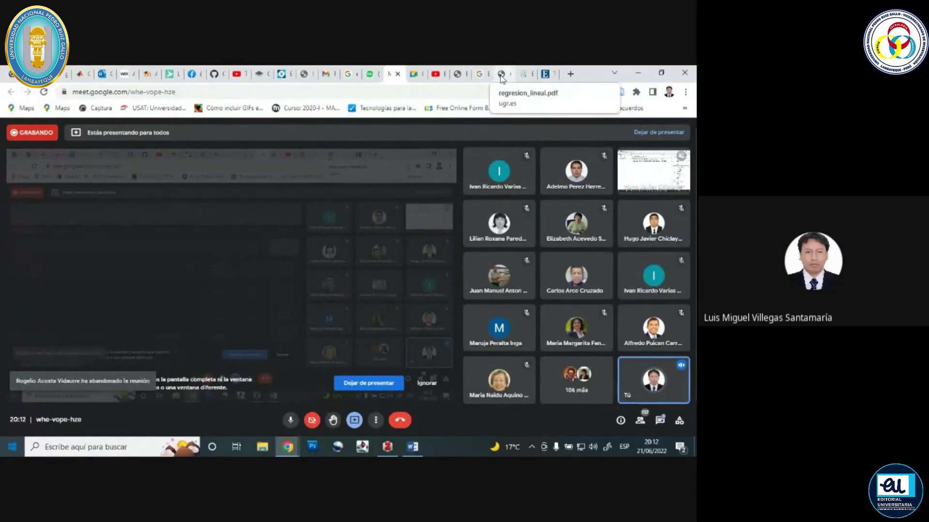
In a new Chrome tab, search for Zotero and go to the zotero.org sign-in page
left_click(569, 73)
type("z")
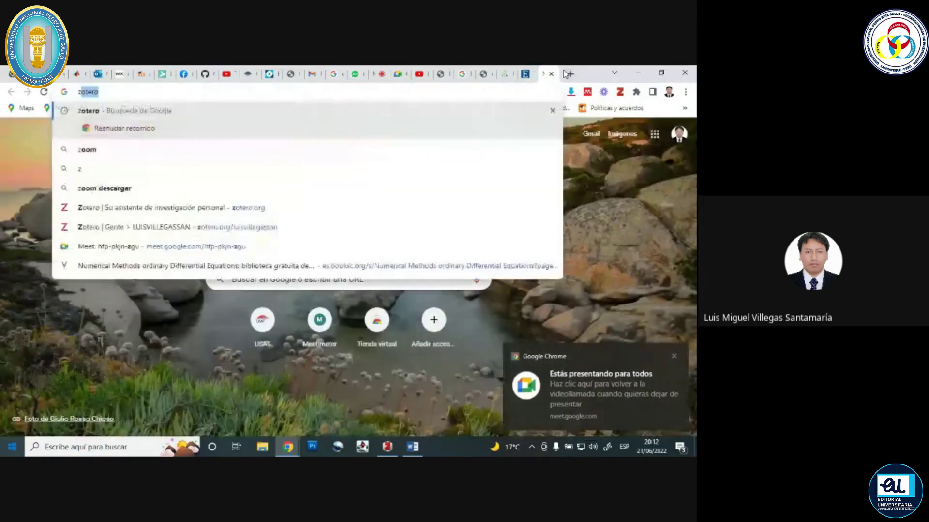
key("Return")
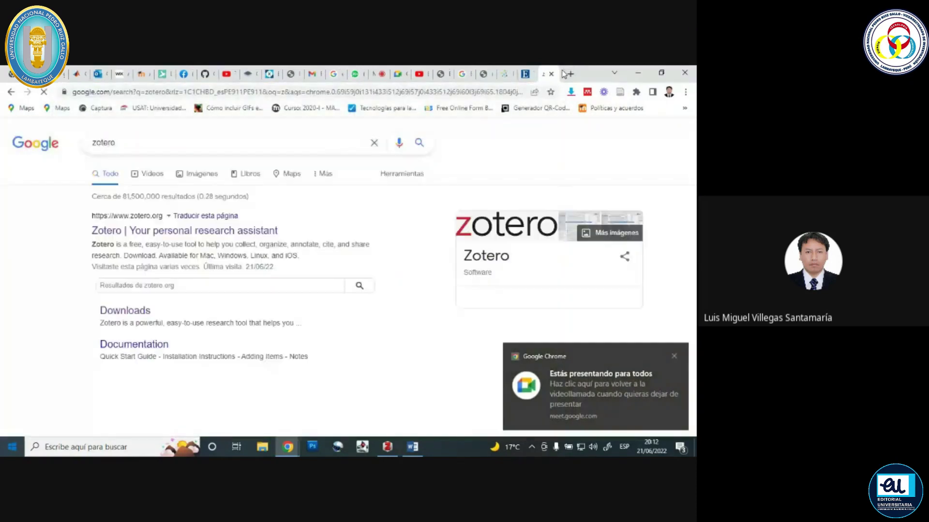
left_click(264, 231)
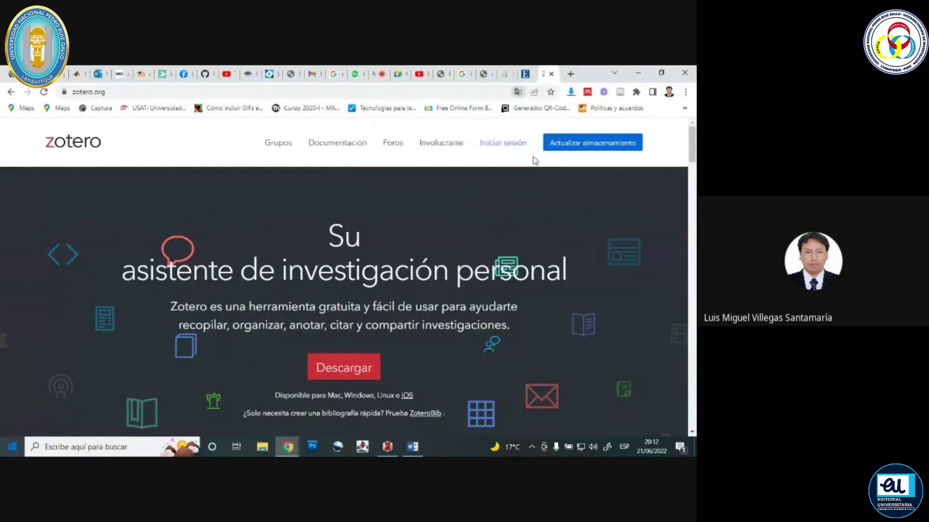
left_click(511, 149)
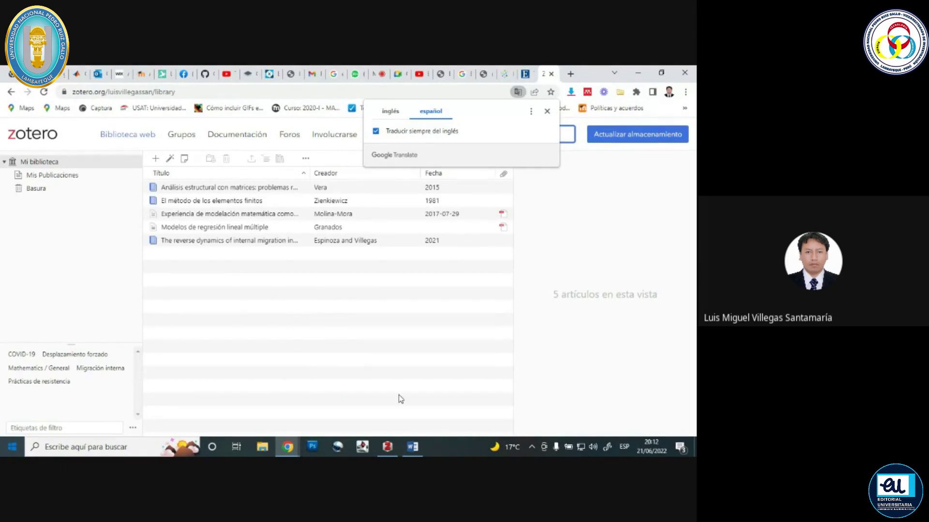
Close the Zotero desktop app, dismiss the translation offer, and return to the EBSCO article record
left_click(387, 446)
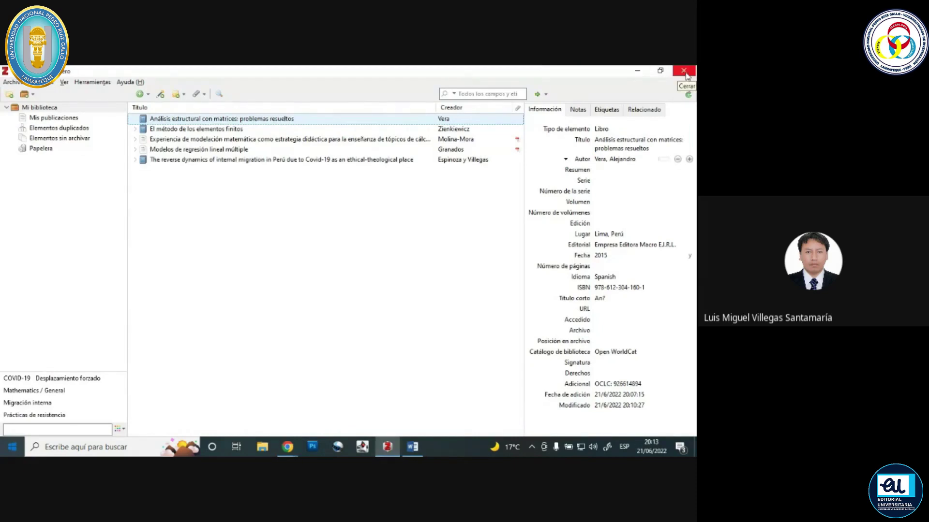
left_click(684, 71)
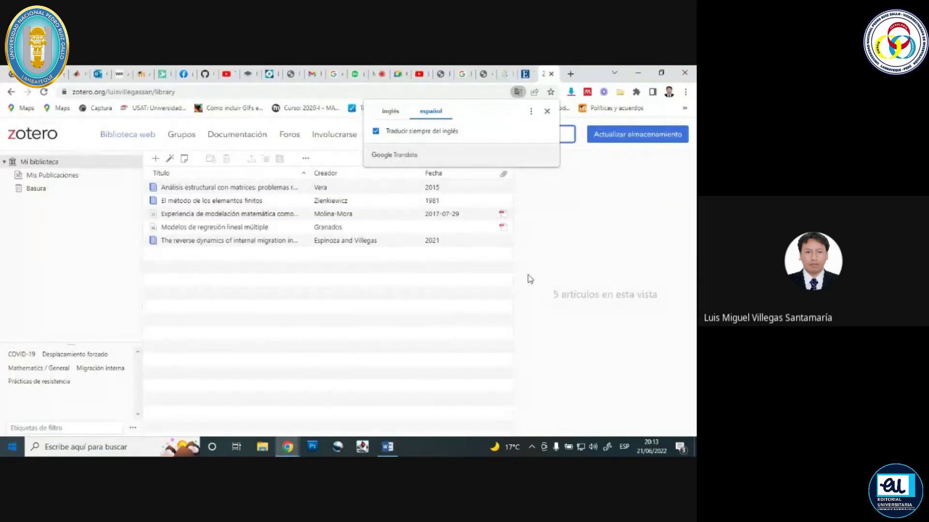
left_click(551, 267)
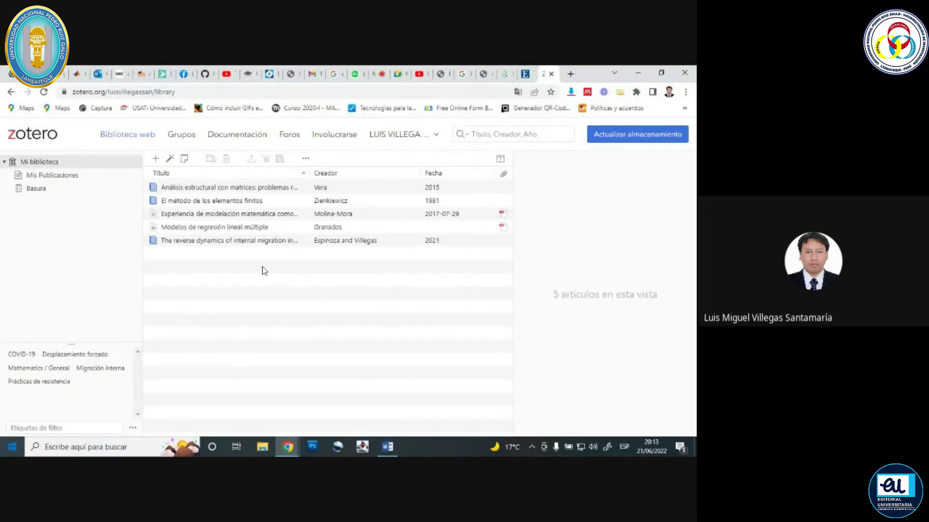
left_click(531, 76)
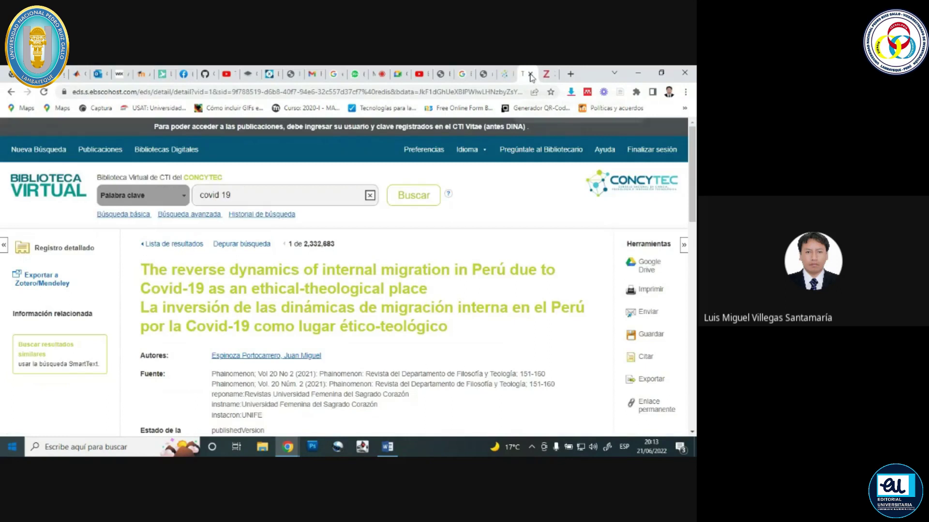
Go back to the covid 19 results list and open the work stress and anger mining-workers article
scroll(363, 251, "down", 5)
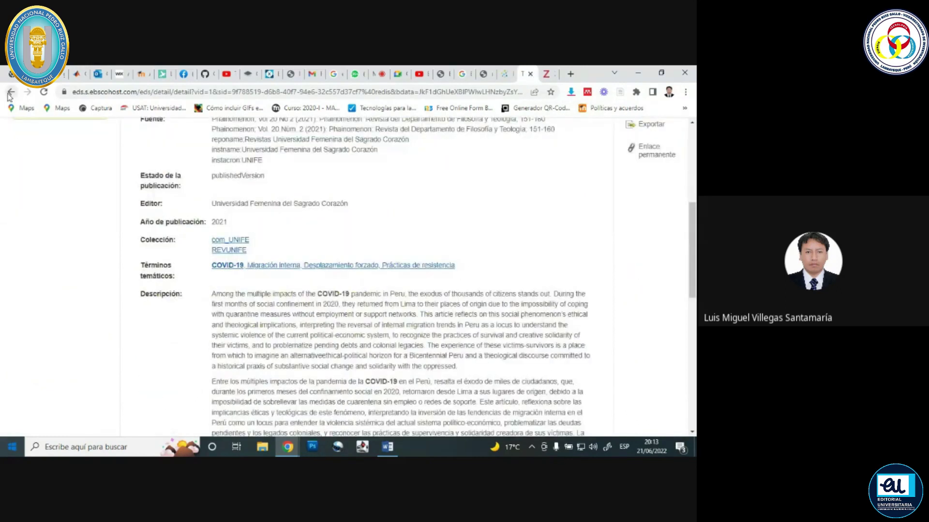
left_click(10, 93)
left_click(13, 95)
left_click(13, 95)
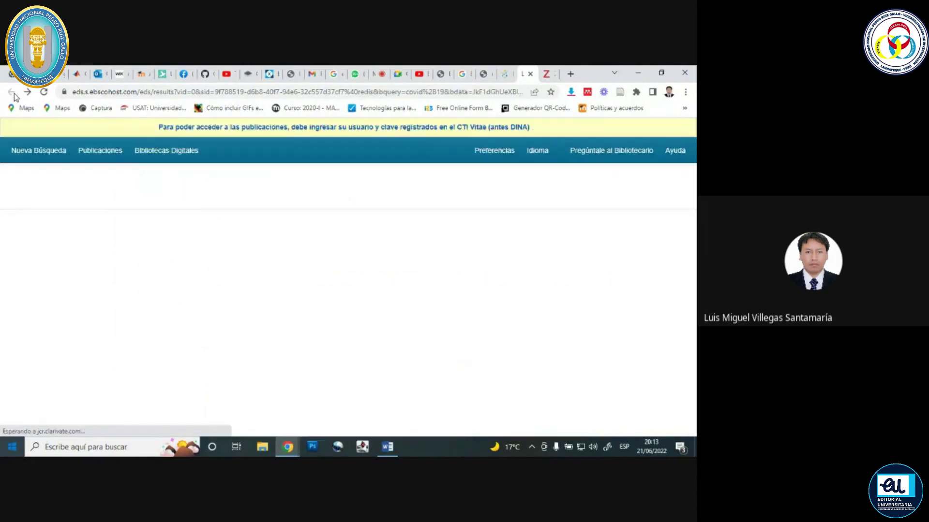
scroll(305, 290, "down", 6)
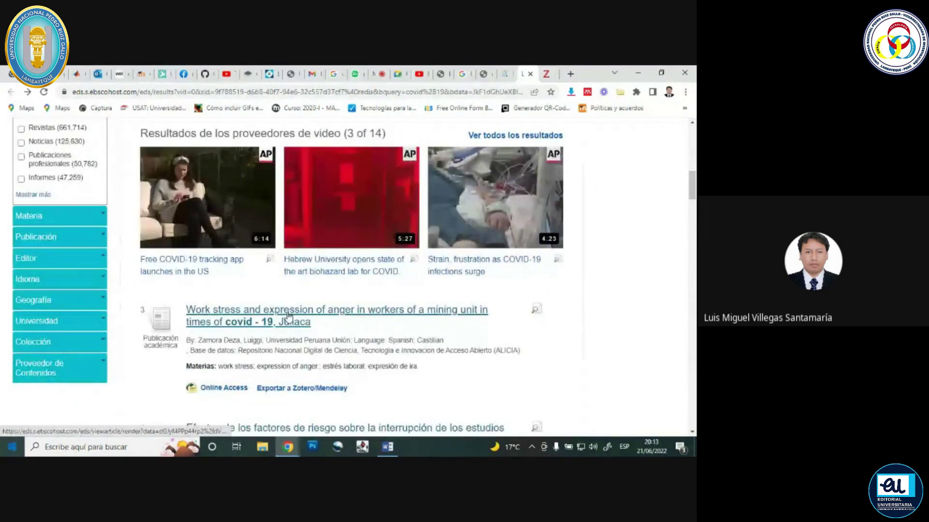
left_click(288, 315)
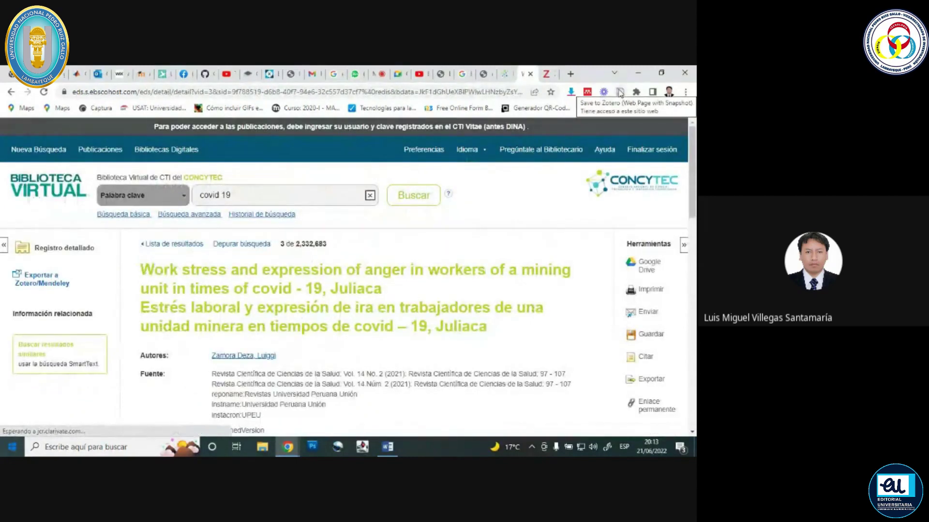
Save the work-stress mining article to the online Zotero library, selecting all offered items
left_click(620, 92)
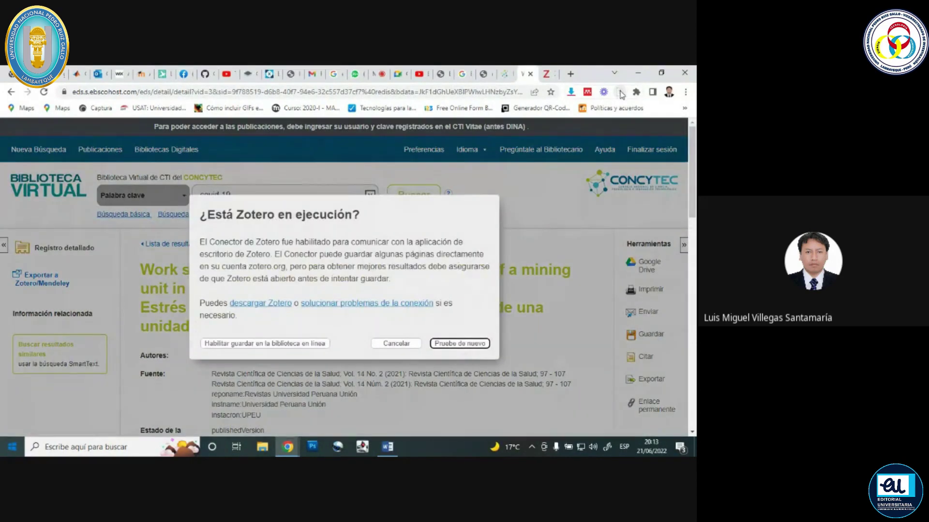
left_click(289, 344)
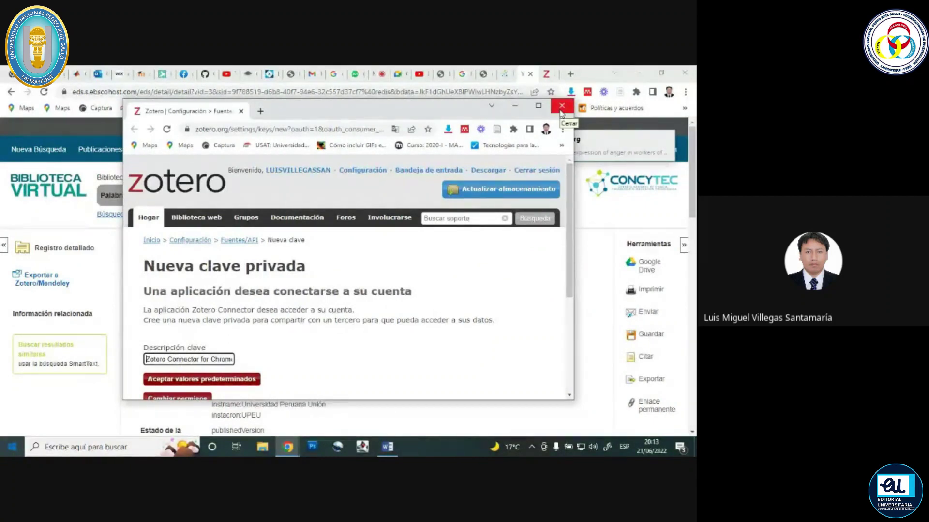
left_click(561, 113)
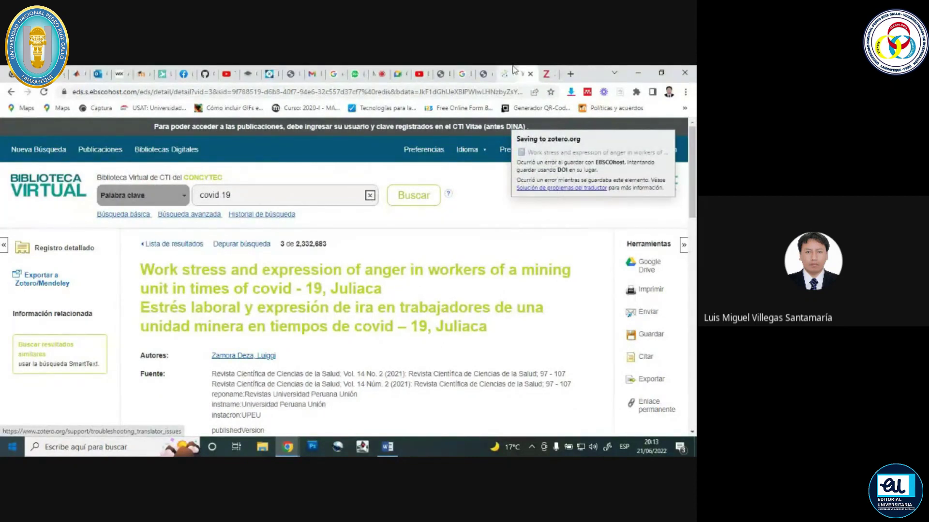
left_click(548, 75)
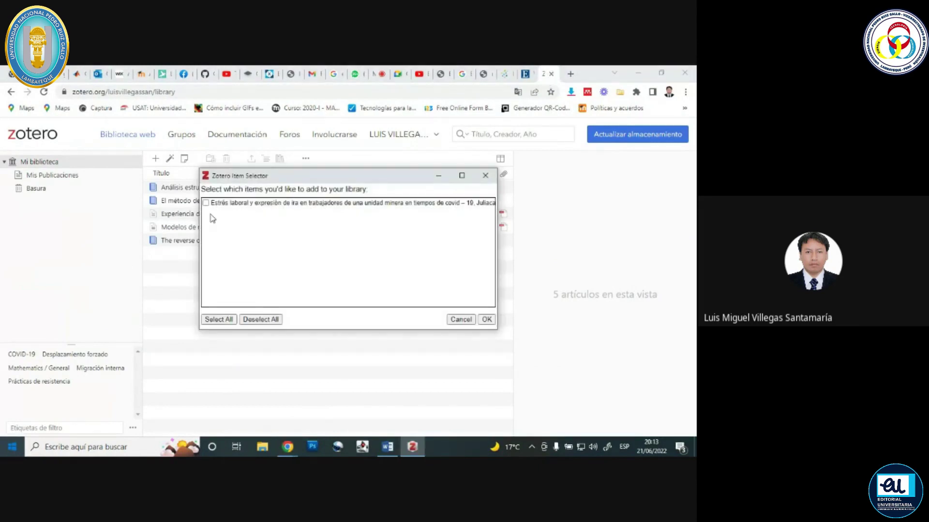
left_click(228, 320)
left_click(486, 320)
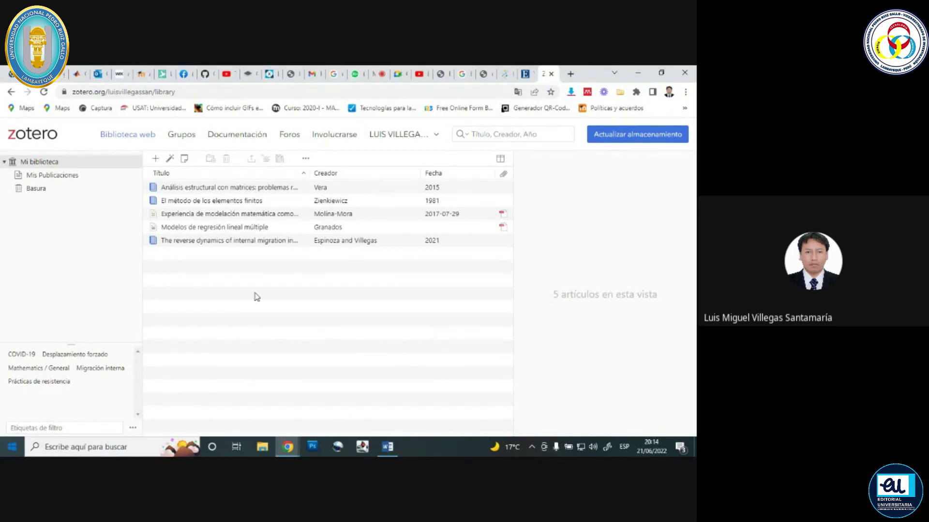
left_click(526, 76)
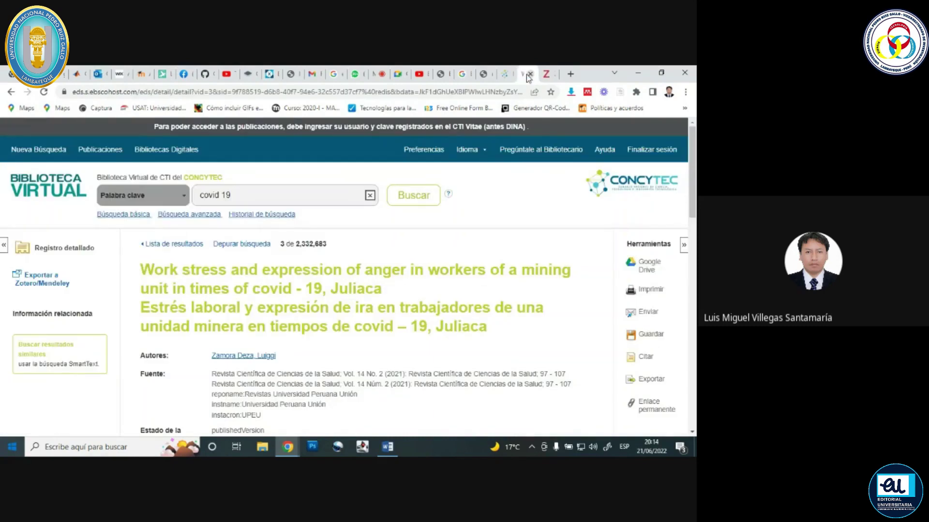
Save the Juliaca work-stress article to zotero.org again, with both offered items ticked
key("ctrl+shift+s")
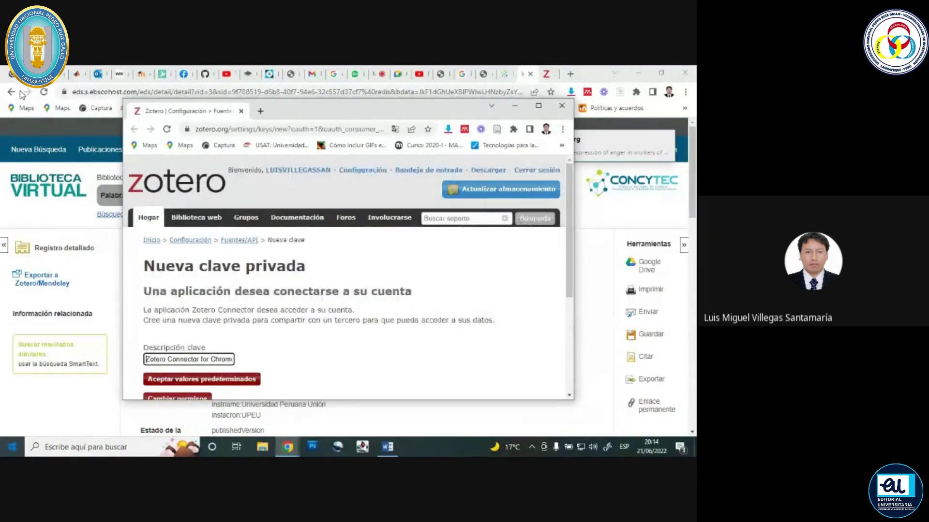
scroll(286, 323, "down", 2)
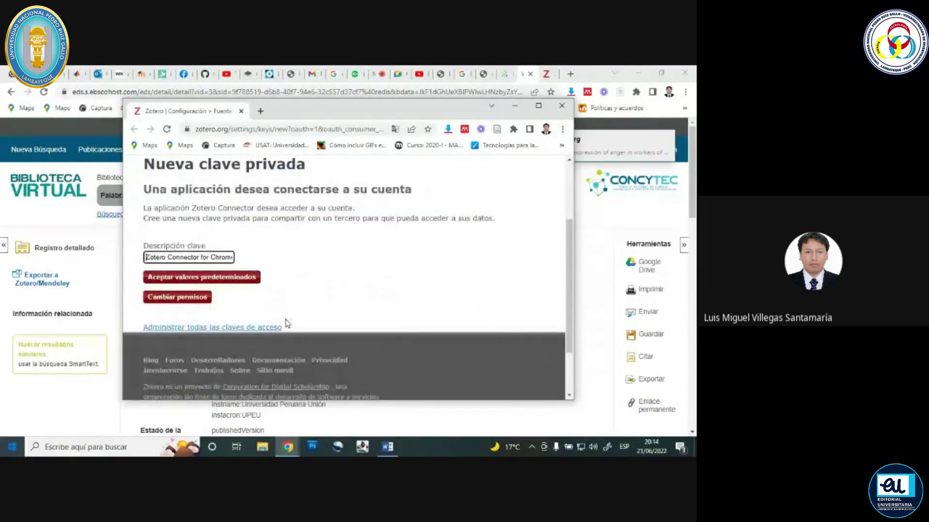
left_click(563, 107)
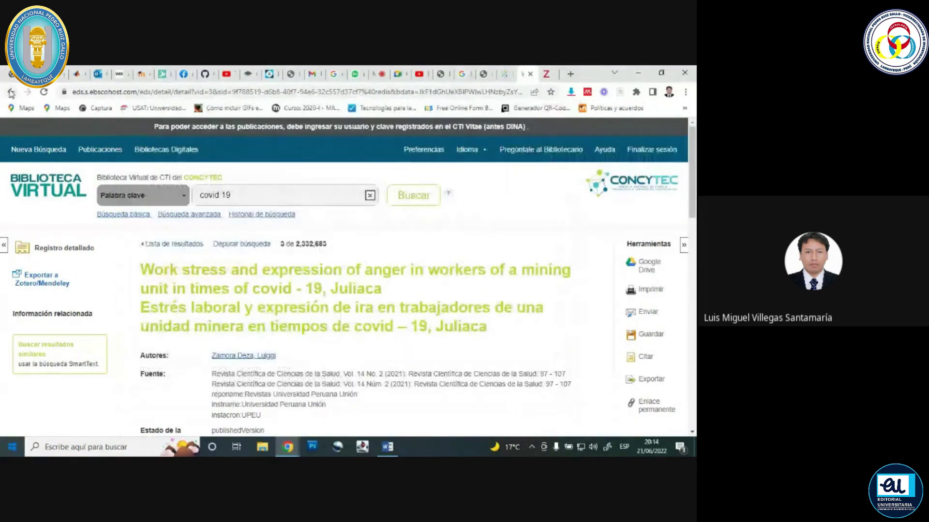
left_click(11, 93)
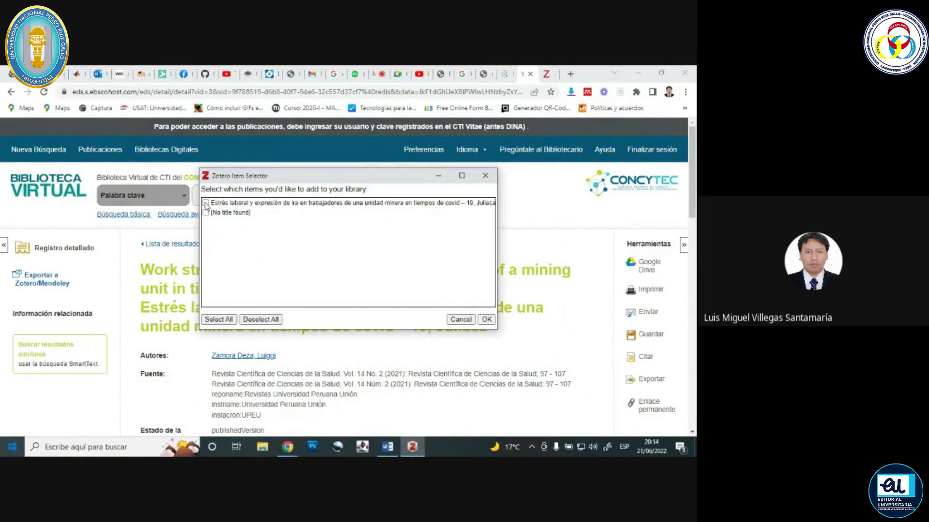
left_click(205, 213)
left_click(487, 319)
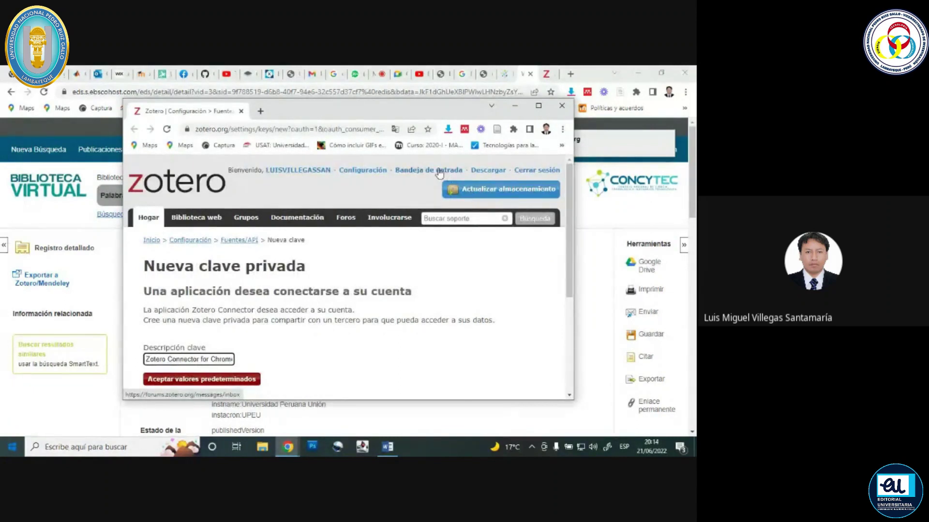
left_click(562, 106)
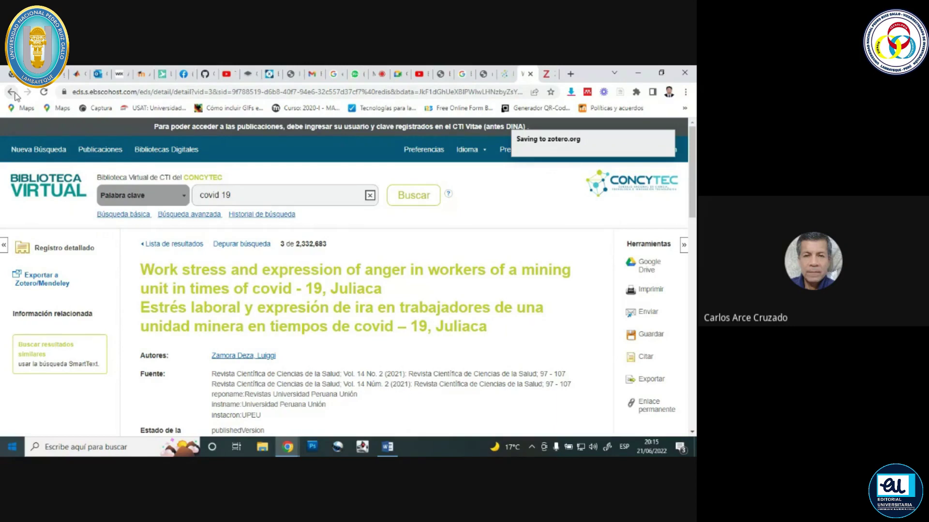
Back in Word, bring up the context menu of the (Molina-Mora, 2017, p. 23) citation field
left_click(393, 449)
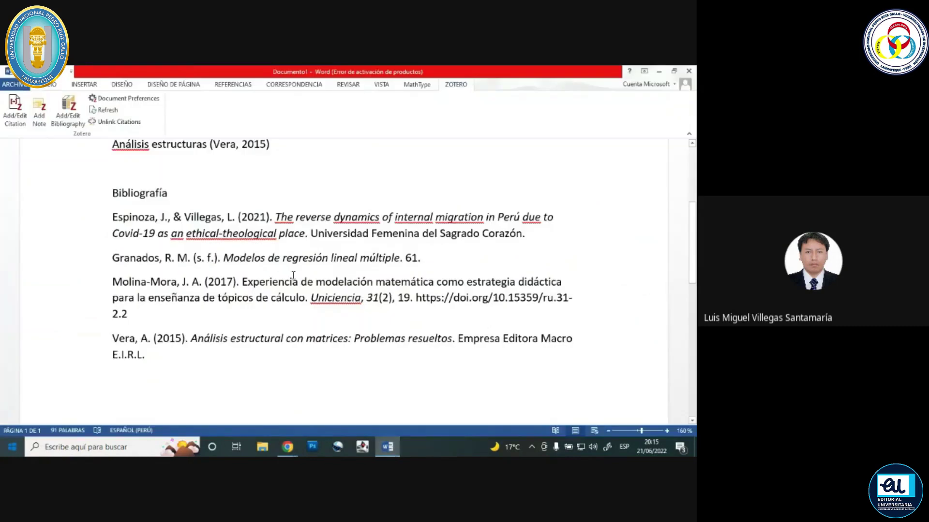
scroll(292, 273, "up", 5)
left_click(250, 240)
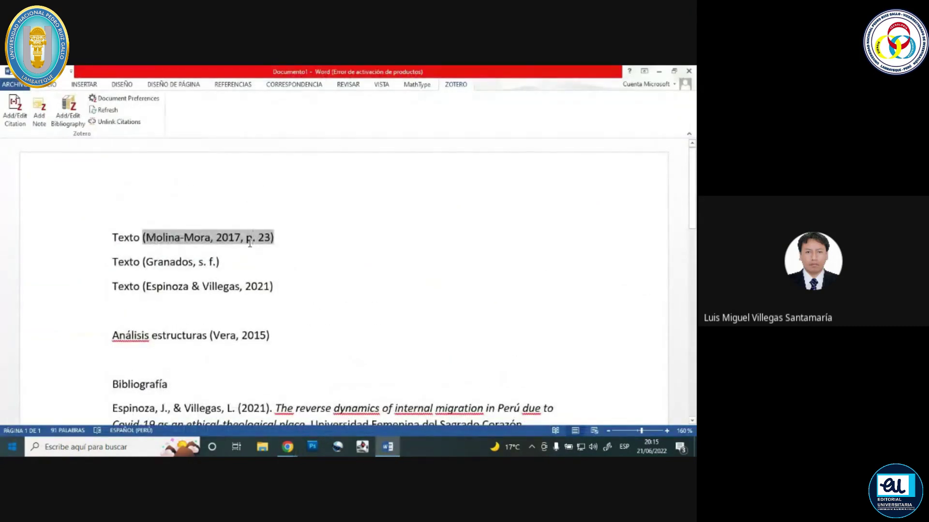
right_click(250, 243)
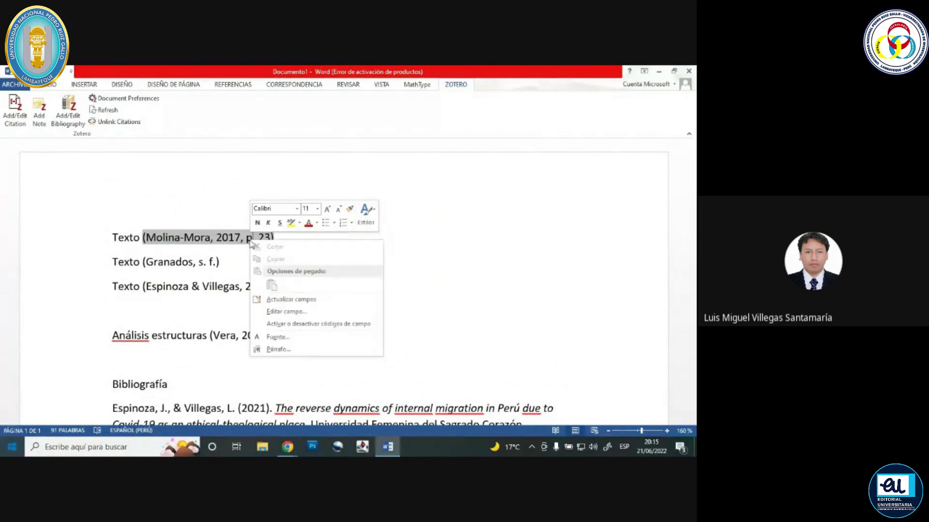
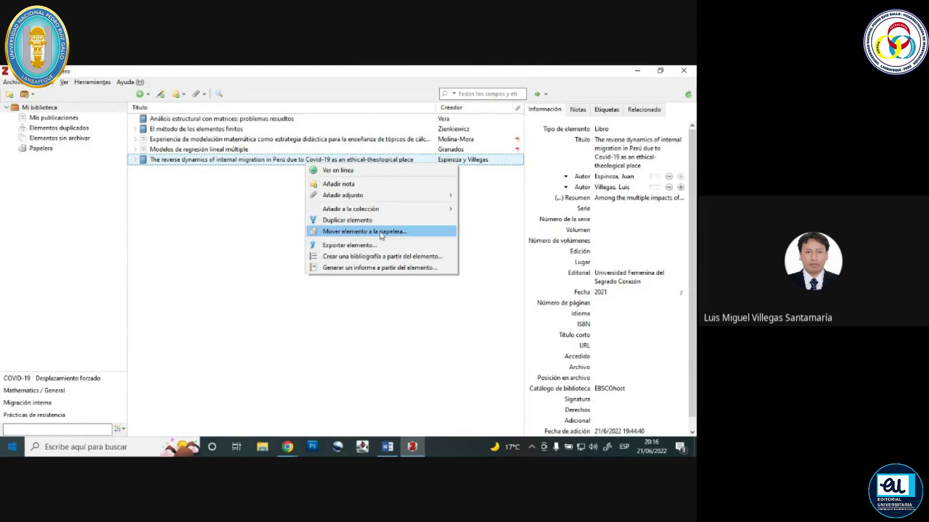
Trash the reverse-migration book, Modelos de regresión lineal múltiple and Experiencia de modelación entries
left_click(377, 231)
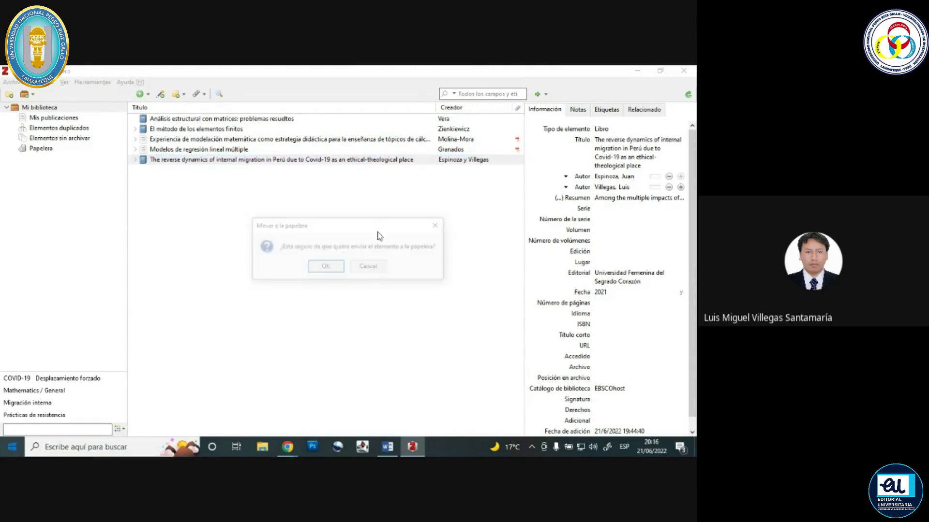
left_click(339, 271)
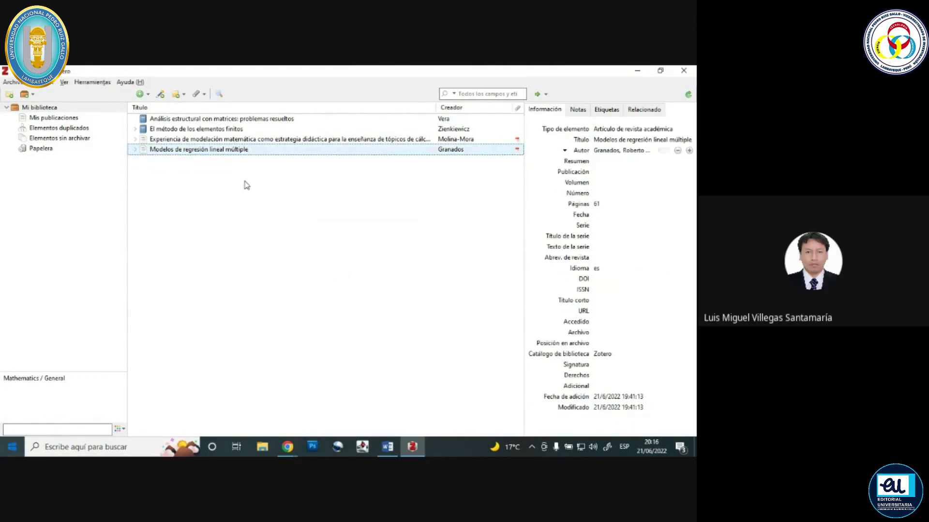
right_click(233, 152)
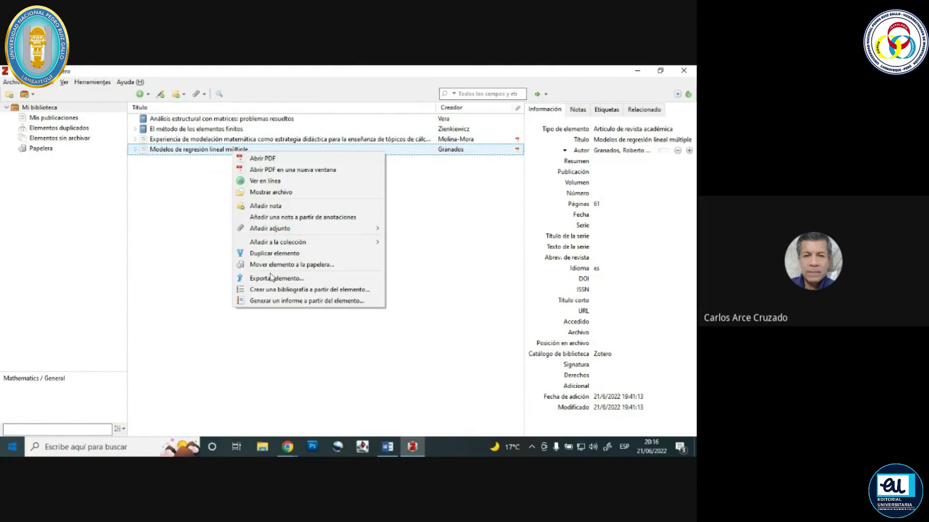
left_click(288, 266)
left_click(333, 268)
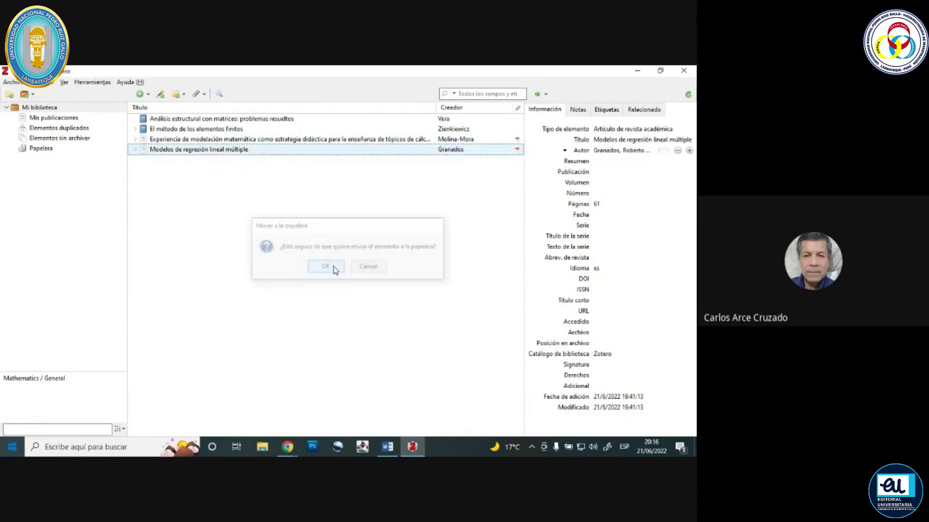
right_click(247, 141)
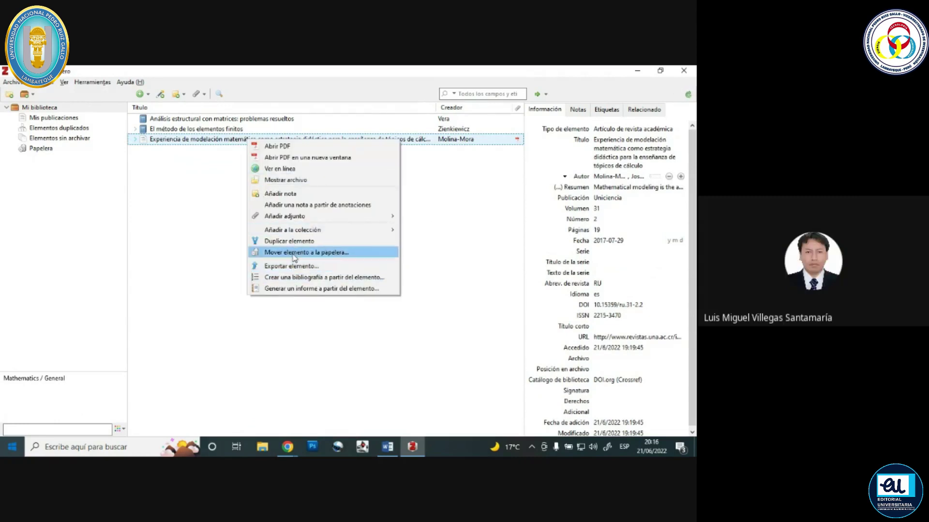
left_click(294, 252)
left_click(324, 266)
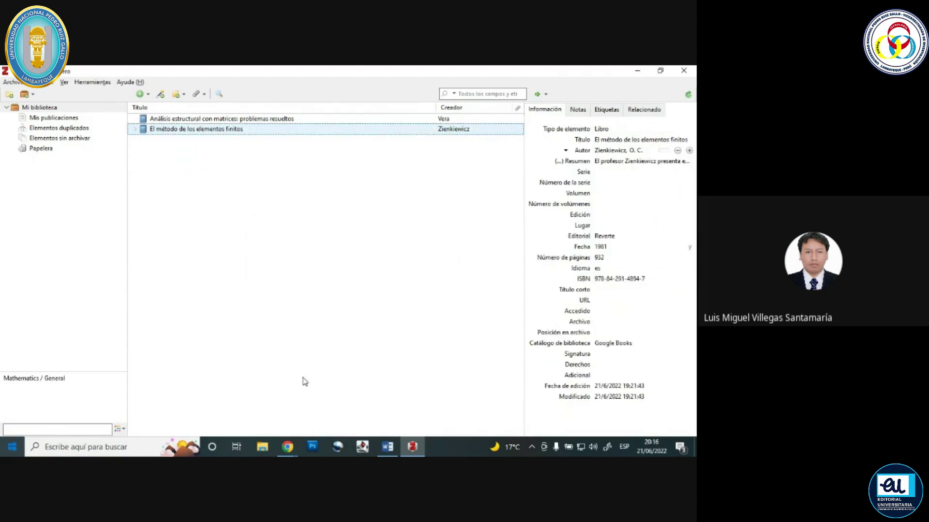
Check the Zotero web library in the browser, then return to the desktop library
left_click(289, 454)
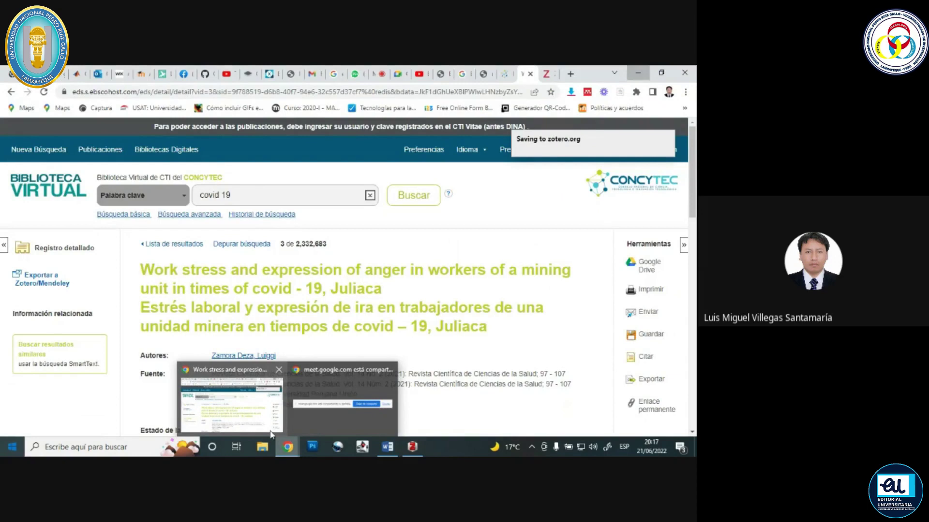
left_click(271, 434)
left_click(547, 76)
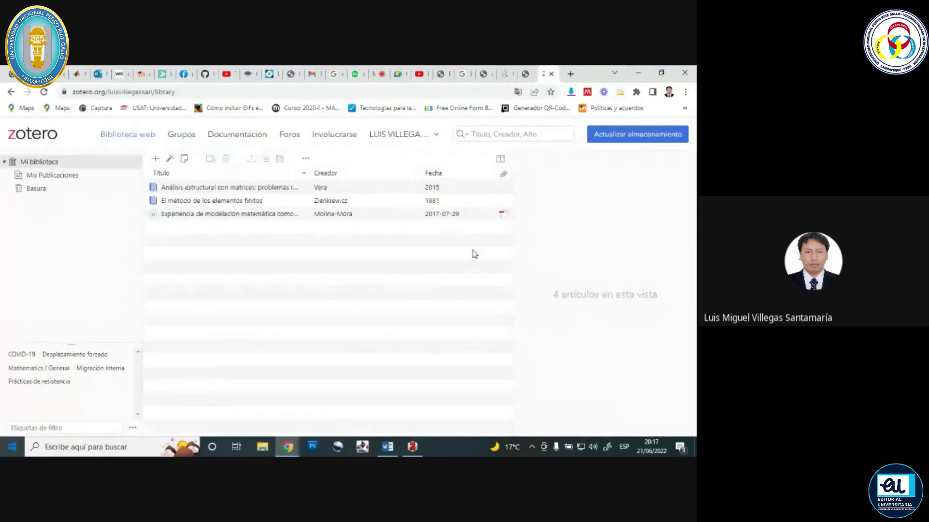
left_click(412, 447)
Trash the El método de los elementos finitos entry
right_click(203, 138)
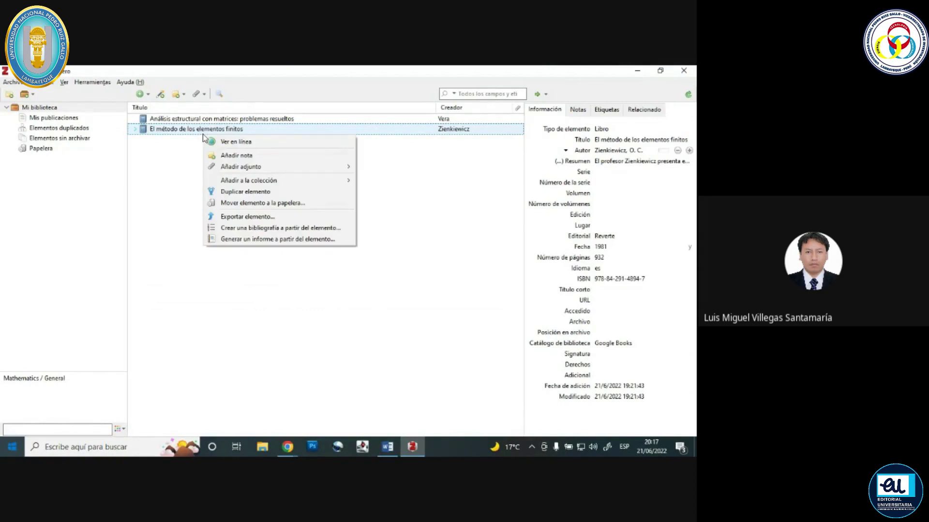
left_click(239, 204)
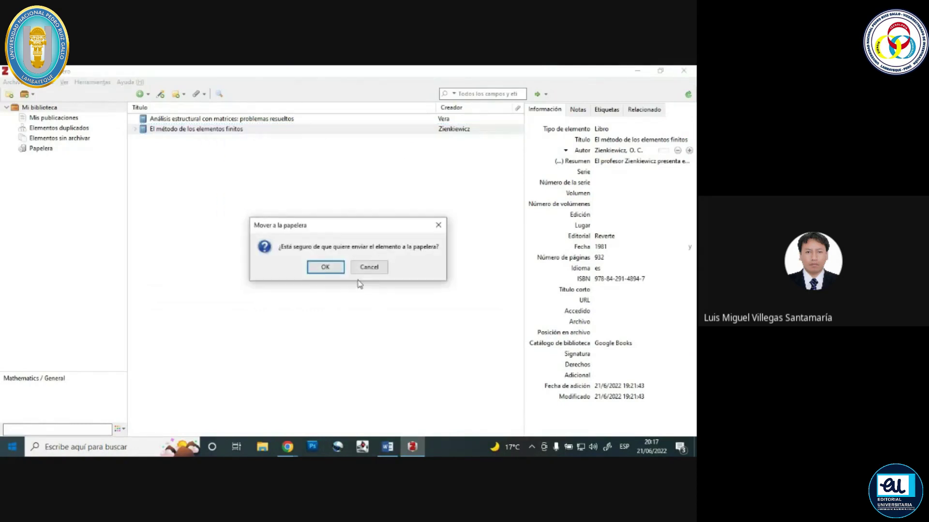
left_click(322, 268)
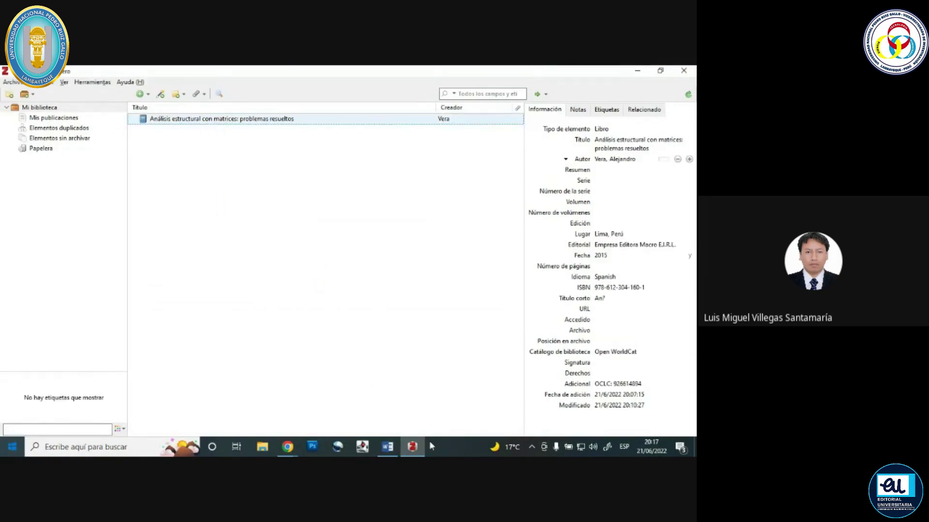
left_click(414, 448)
left_click(414, 448)
Sync the deletions and confirm the web library lists only the 2015 Vera book
left_click(689, 95)
left_click(415, 446)
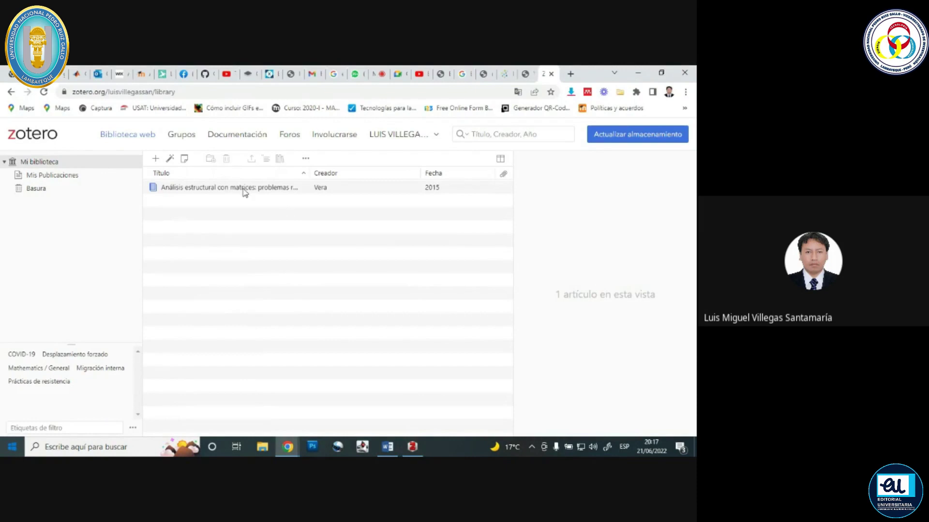
left_click(217, 188)
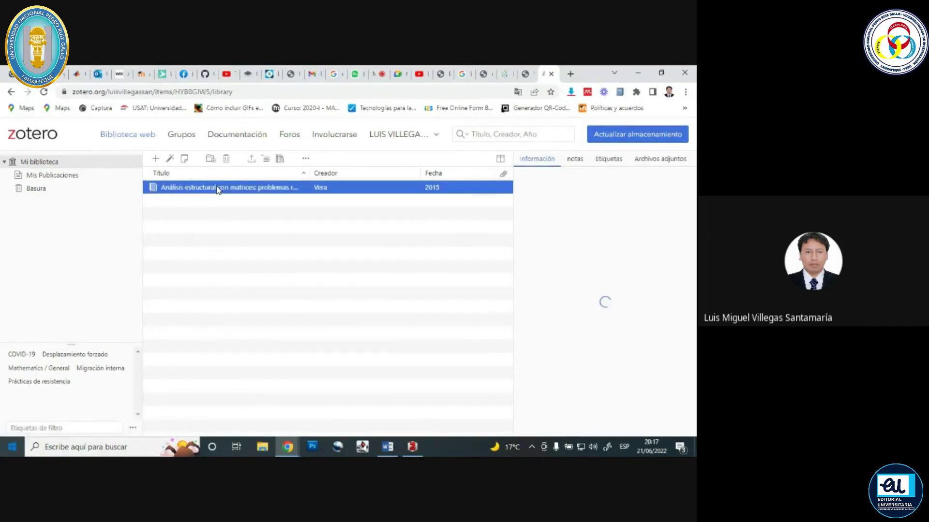
left_click(412, 447)
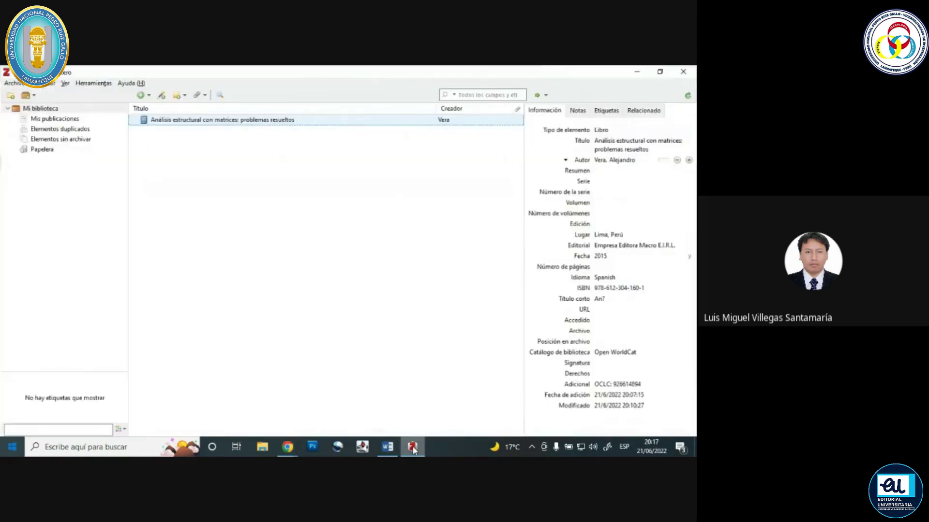
Trash Análisis estructural con matrices, emptying the library, and sync it online
right_click(222, 121)
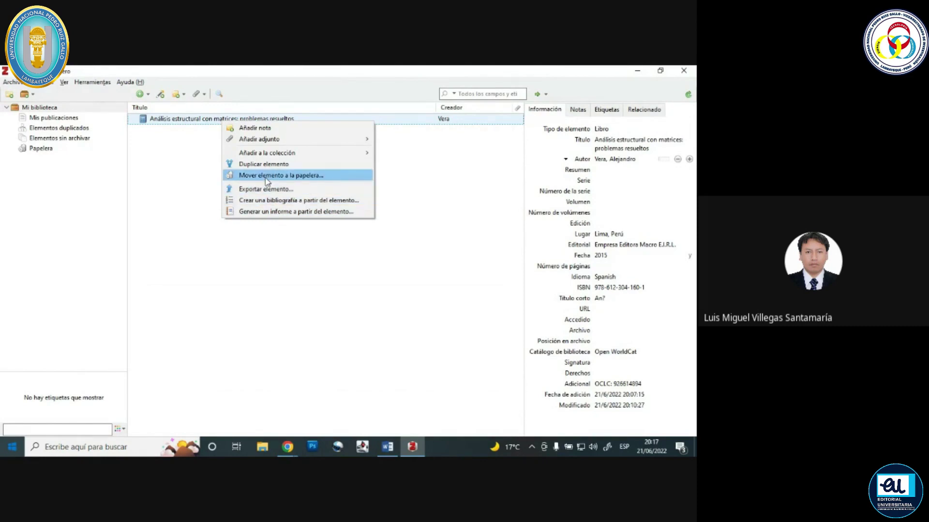
left_click(266, 176)
left_click(323, 265)
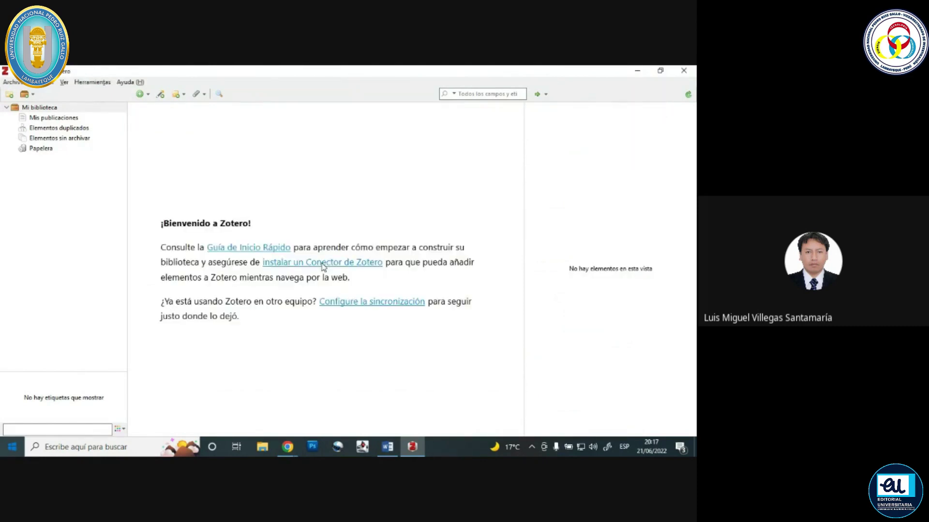
left_click(688, 95)
Compare the emptied desktop library with the web library in Chrome
left_click(414, 449)
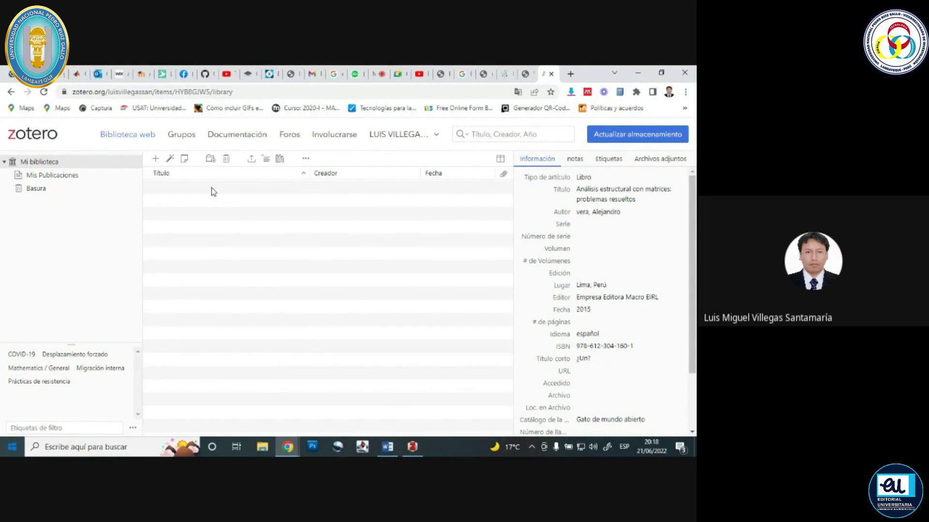
left_click(413, 448)
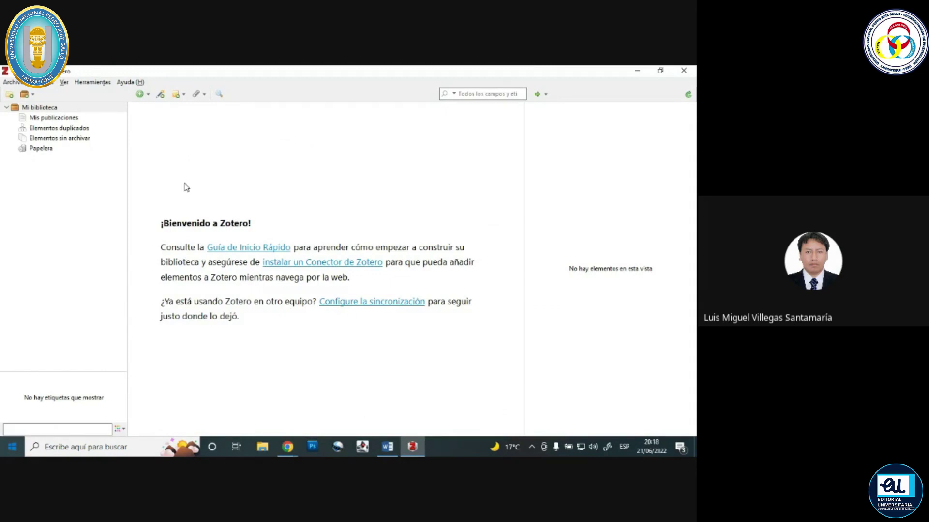
left_click(412, 447)
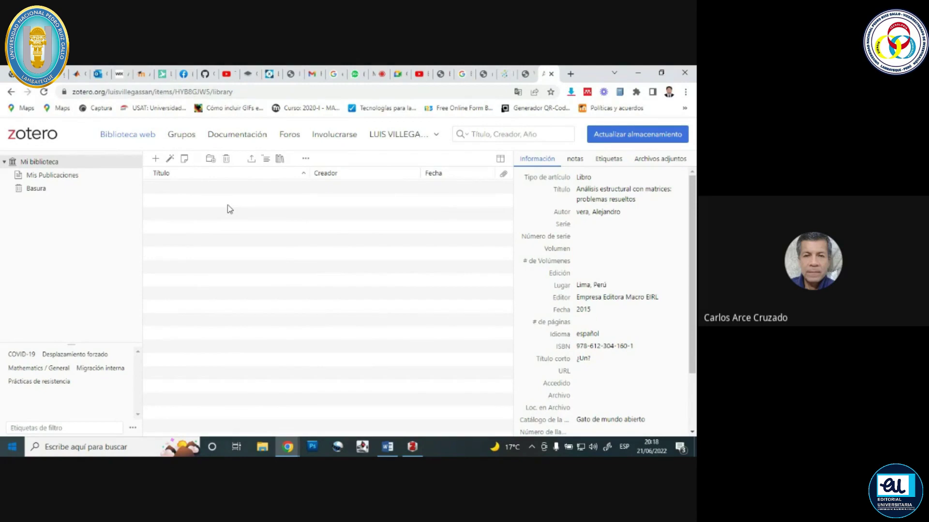
left_click(412, 450)
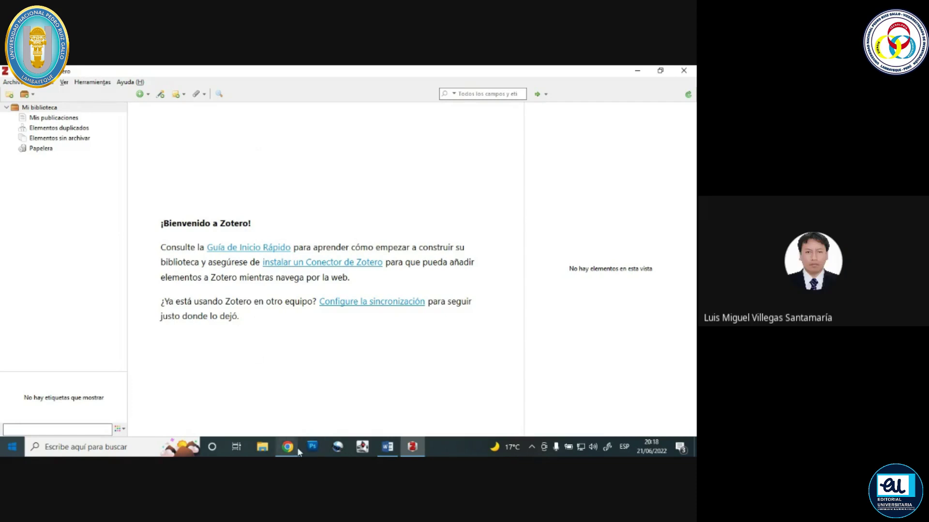
mouse_move(297, 448)
left_click(259, 416)
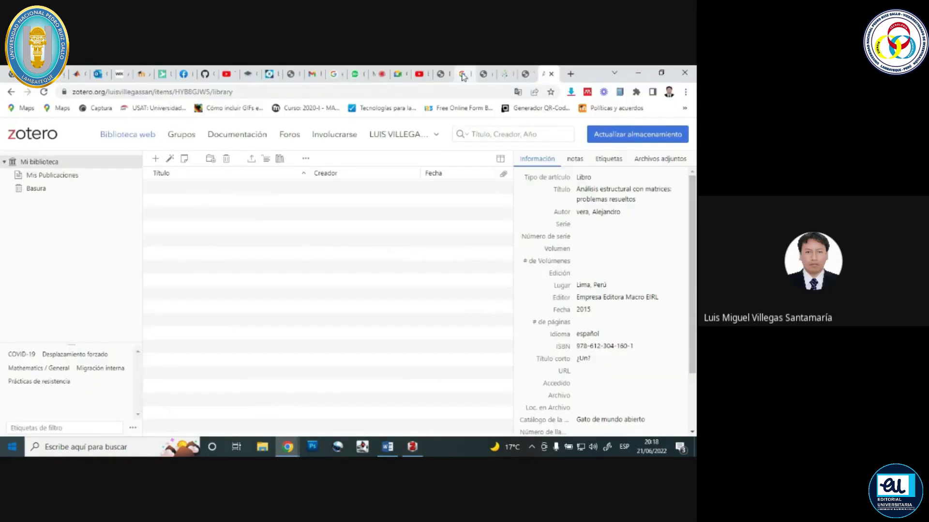
Save the Experiencia de modelación PDF to the Desktop as 475952089002.pdf and show it in its folder
left_click(483, 74)
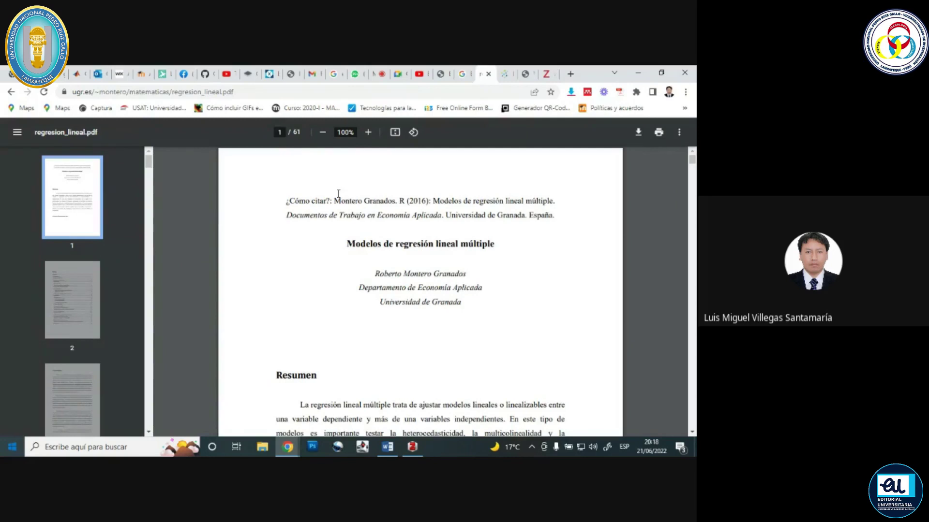
scroll(376, 220, "down", 4)
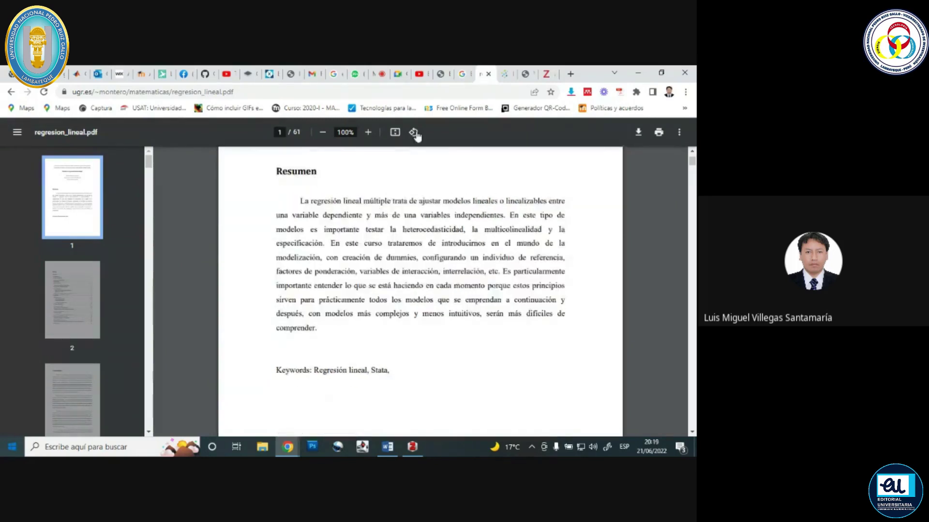
left_click(441, 75)
left_click(639, 133)
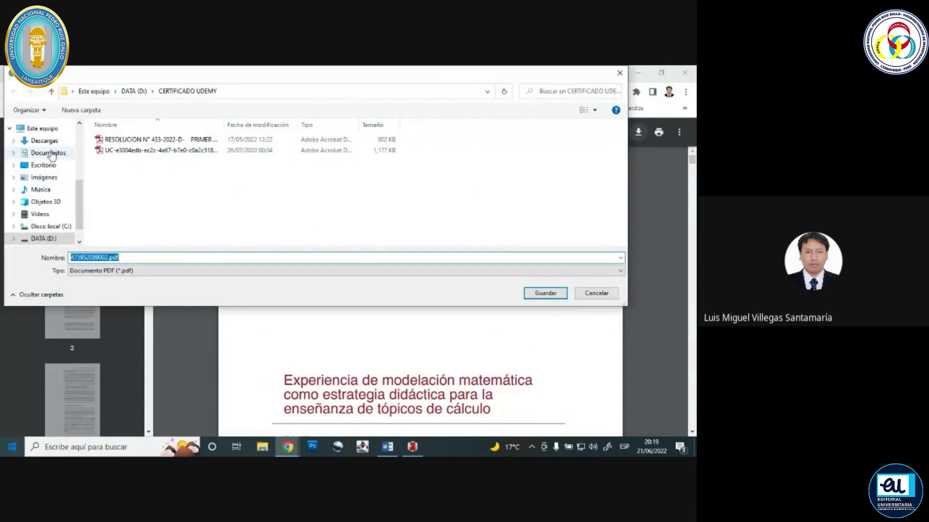
left_click(41, 166)
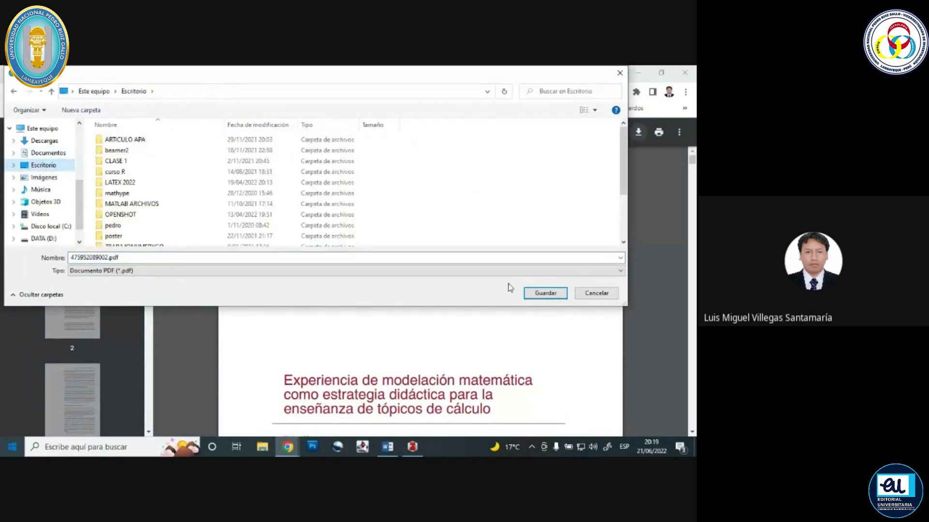
key("Return")
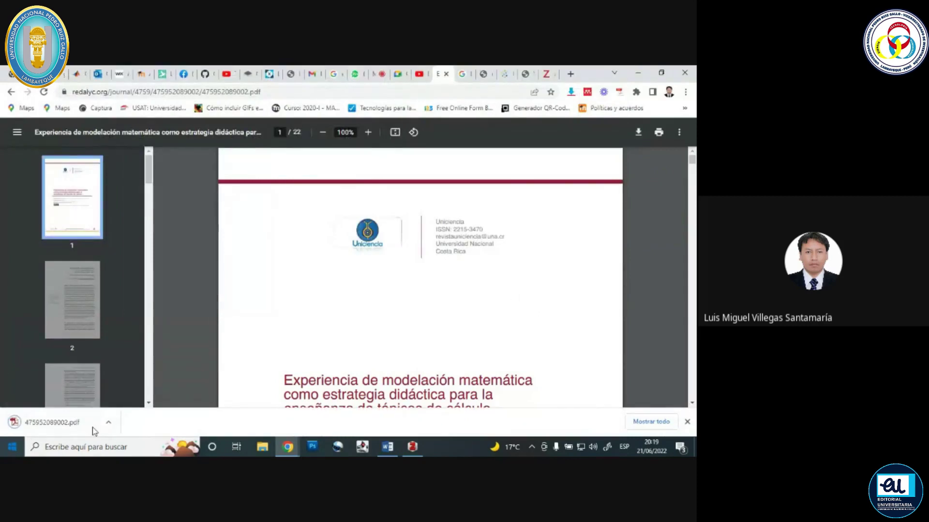
left_click(109, 424)
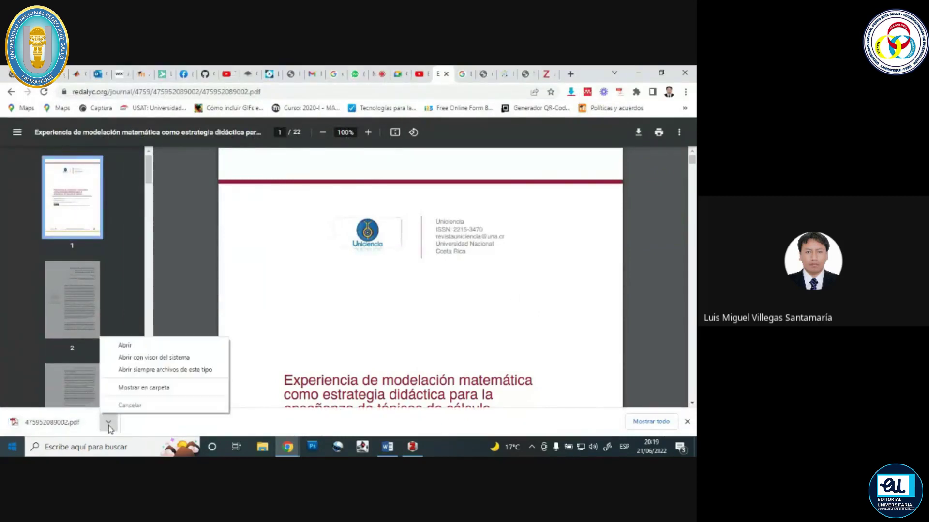
left_click(141, 388)
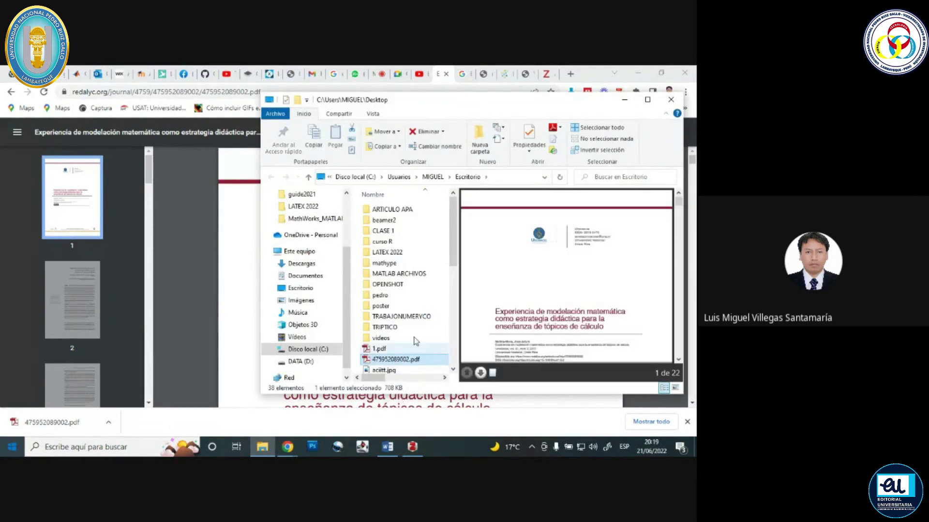
Close the Word document without saving and bring back the Desktop folder window
left_click_drag(493, 111, 284, 120)
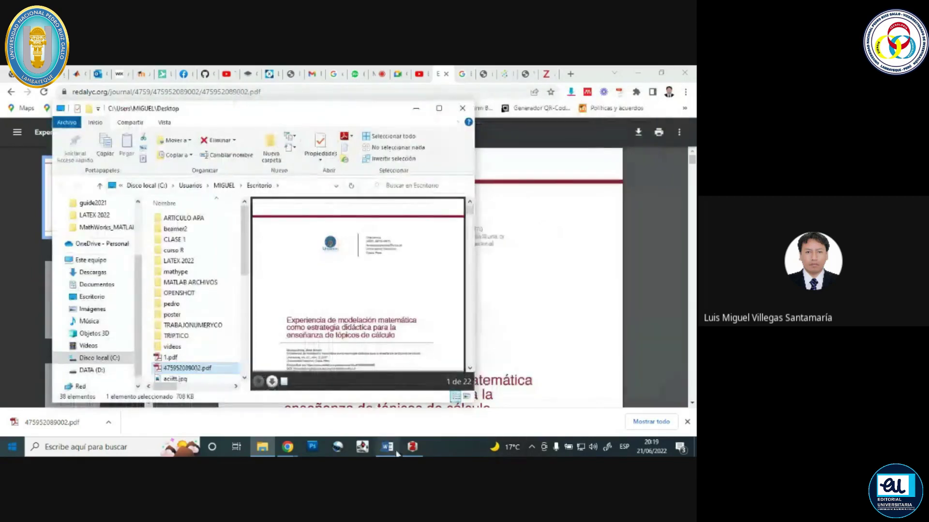
left_click(413, 453)
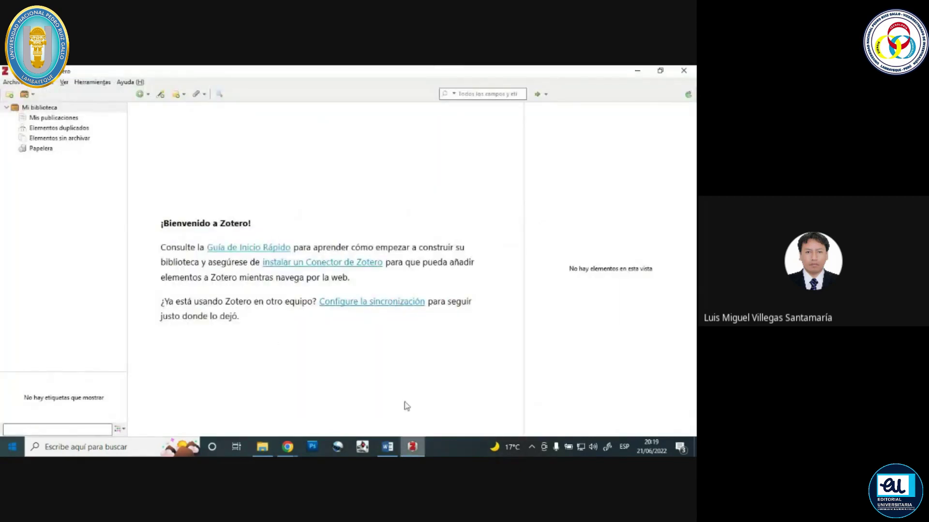
left_click(389, 447)
left_click(388, 447)
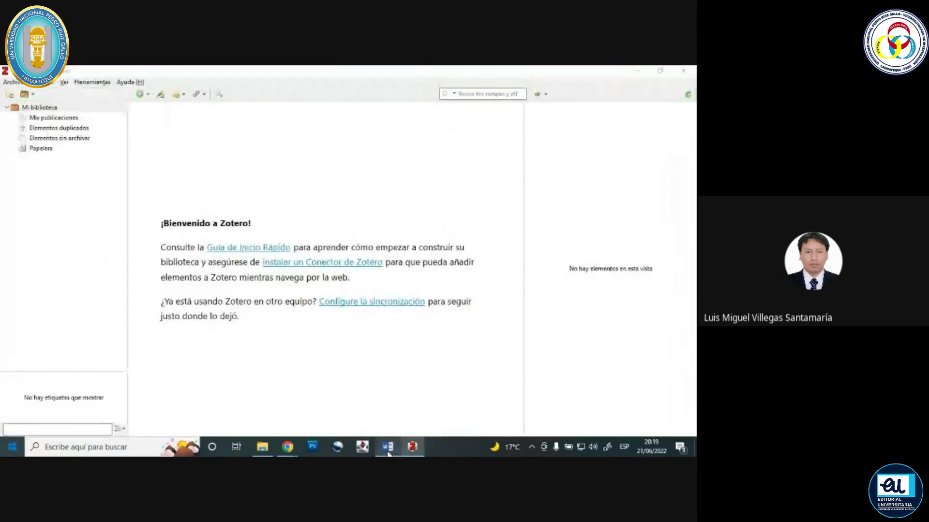
left_click(389, 447)
key("alt+F4")
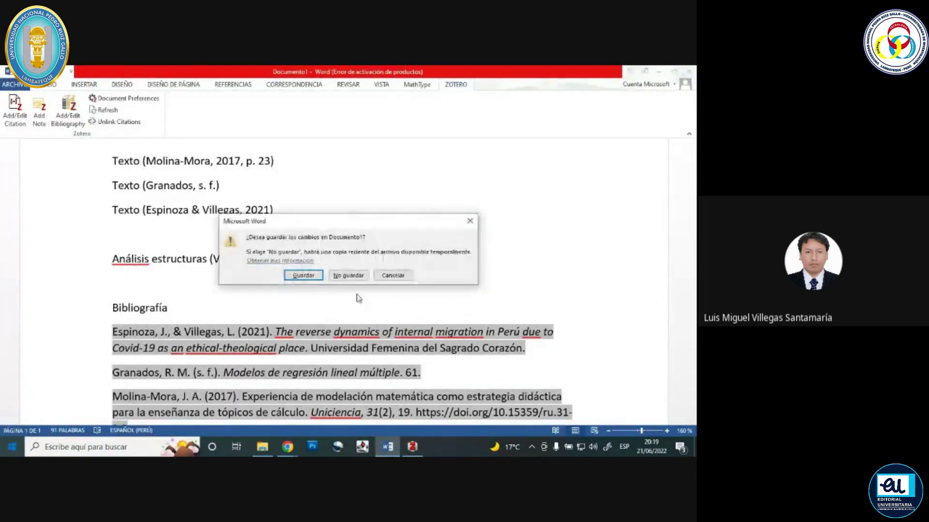
left_click(348, 275)
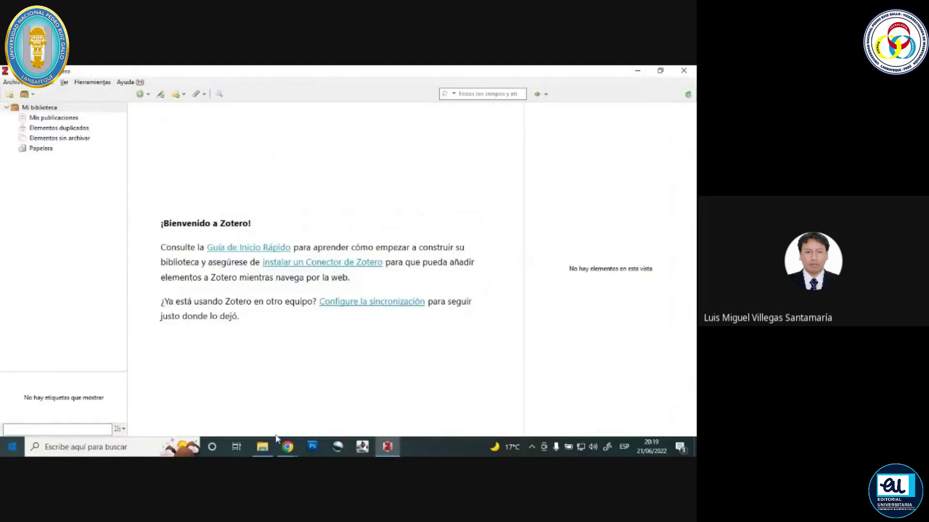
left_click(263, 448)
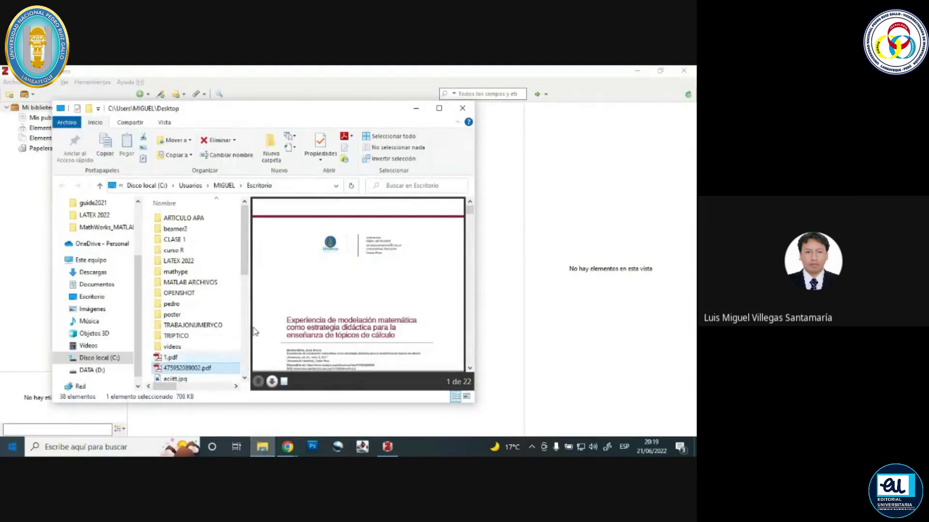
Drop 475952089002.pdf into Zotero, creating a Uniciencia journal-article entry with retrieved metadata
left_click_drag(300, 114, 598, 102)
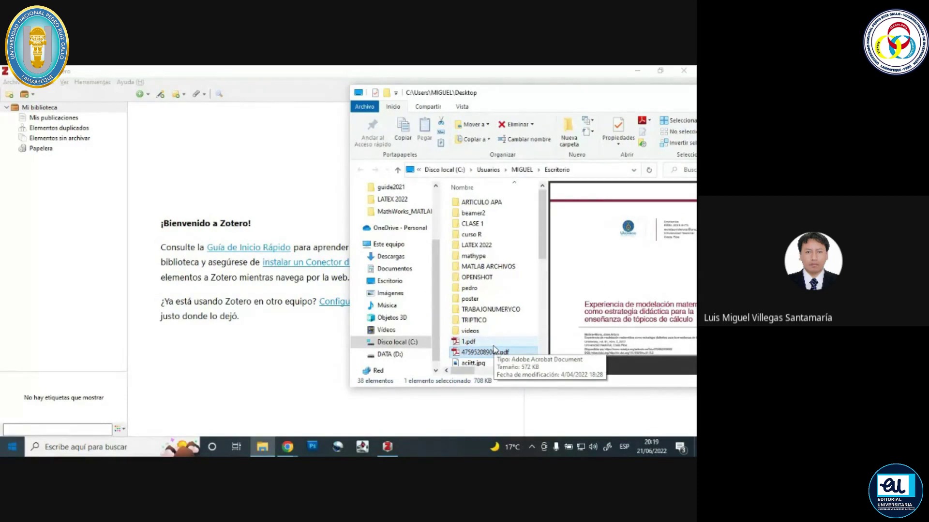
left_click(485, 352)
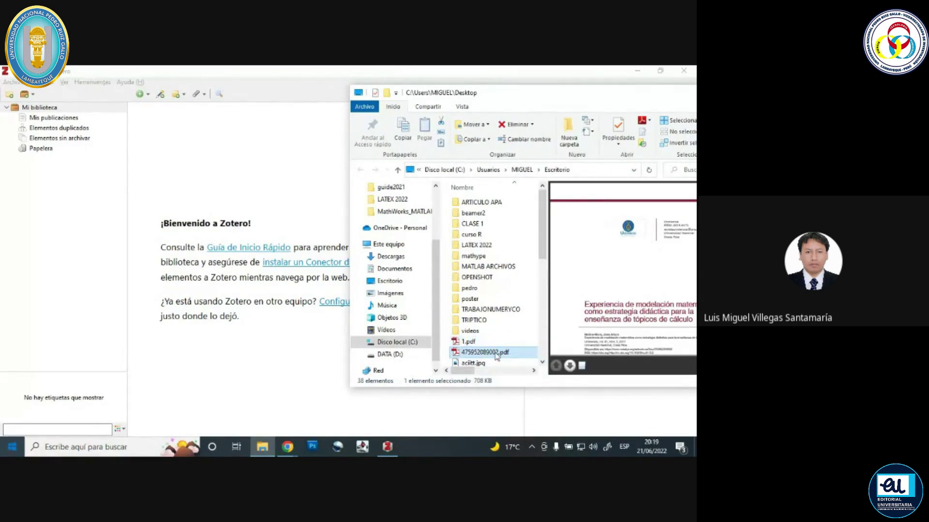
left_click_drag(497, 357, 233, 187)
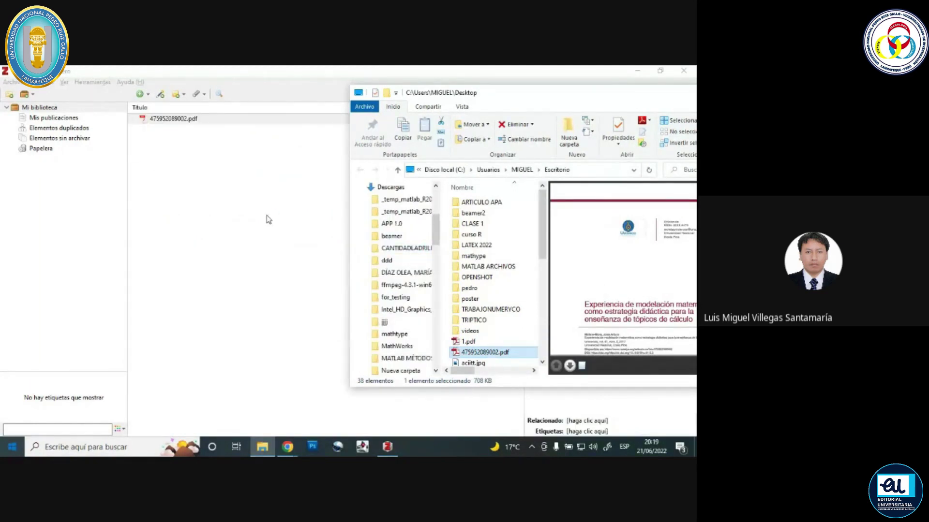
left_click_drag(591, 95, 471, 120)
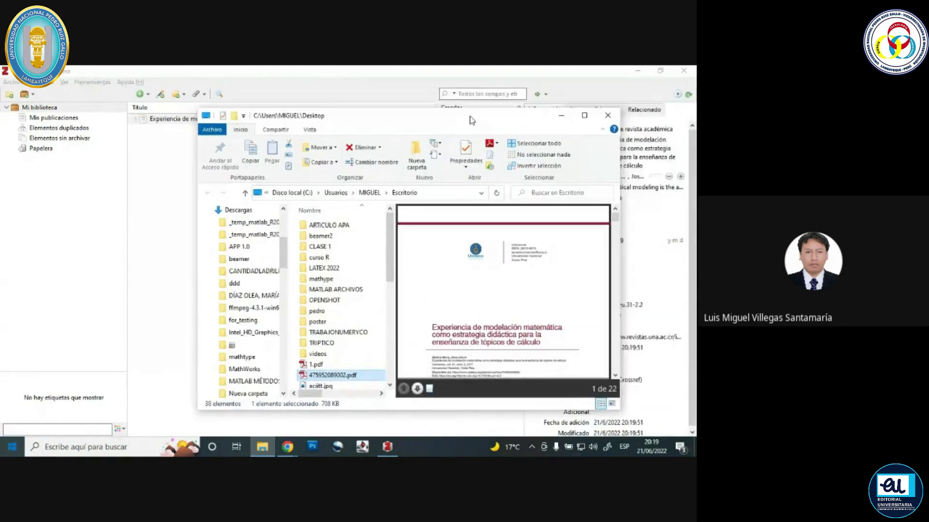
left_click(561, 116)
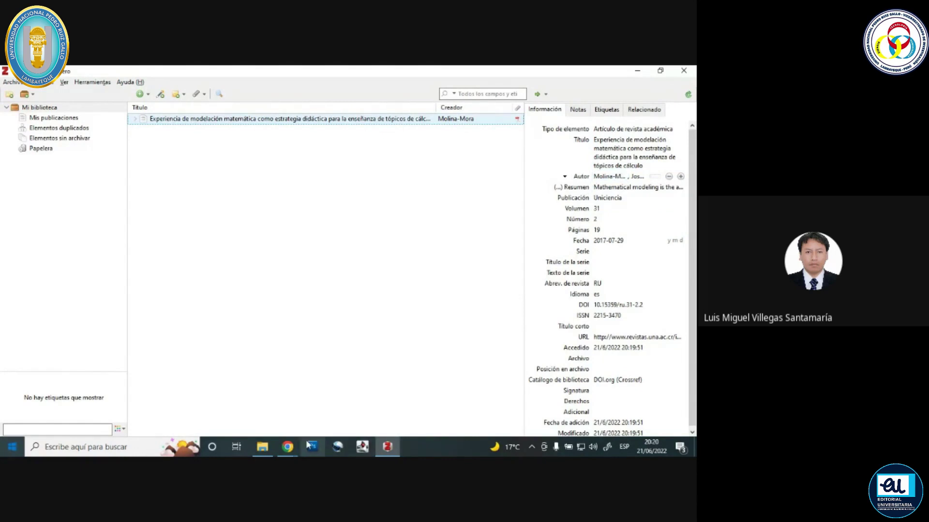
Launch Word 2013 on a blank document, enable its content and show the ZOTERO tab
left_click(145, 448)
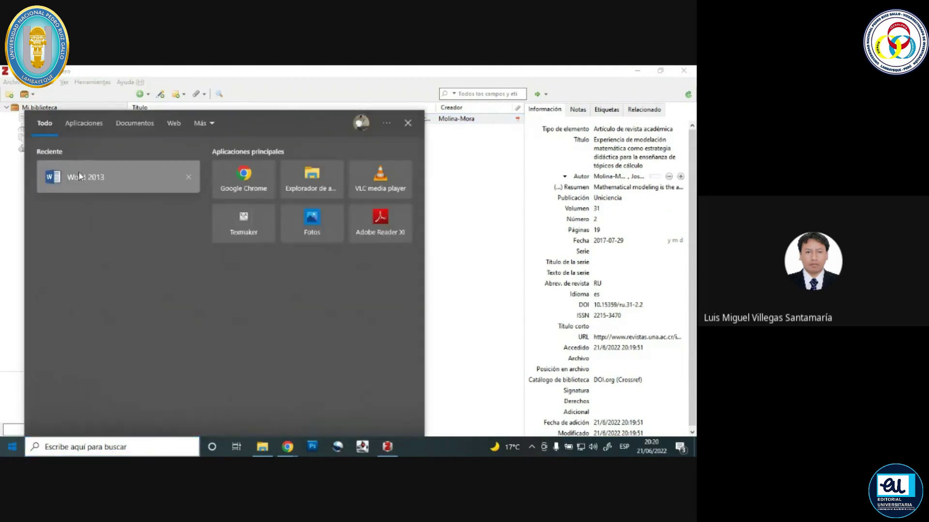
left_click(78, 187)
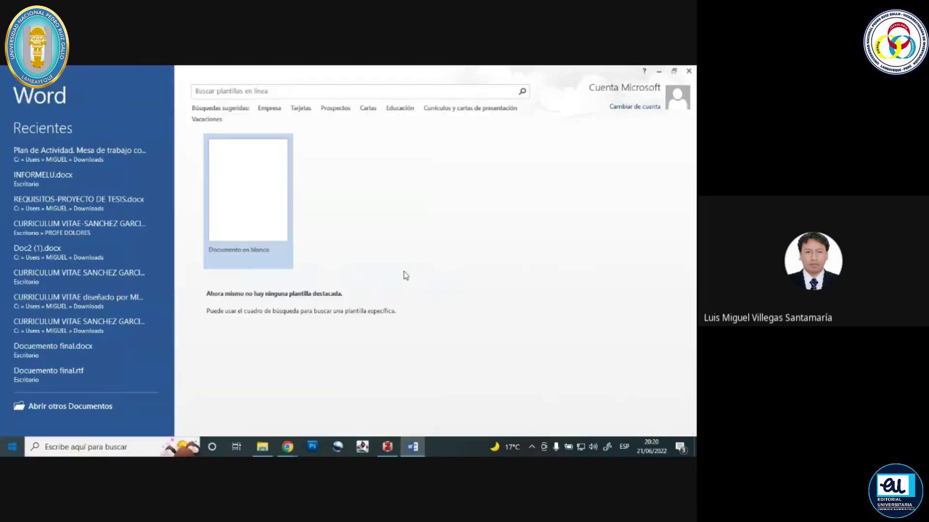
left_click(270, 216)
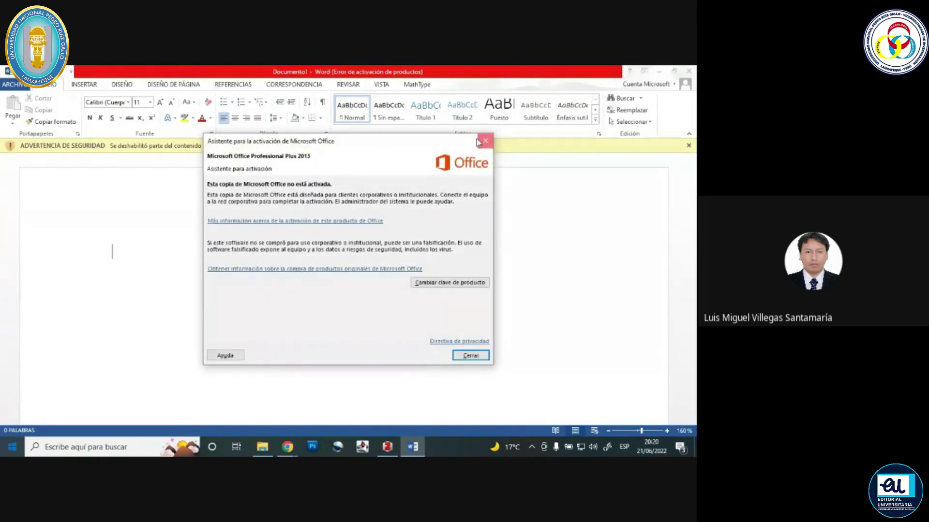
left_click(490, 139)
left_click(385, 147)
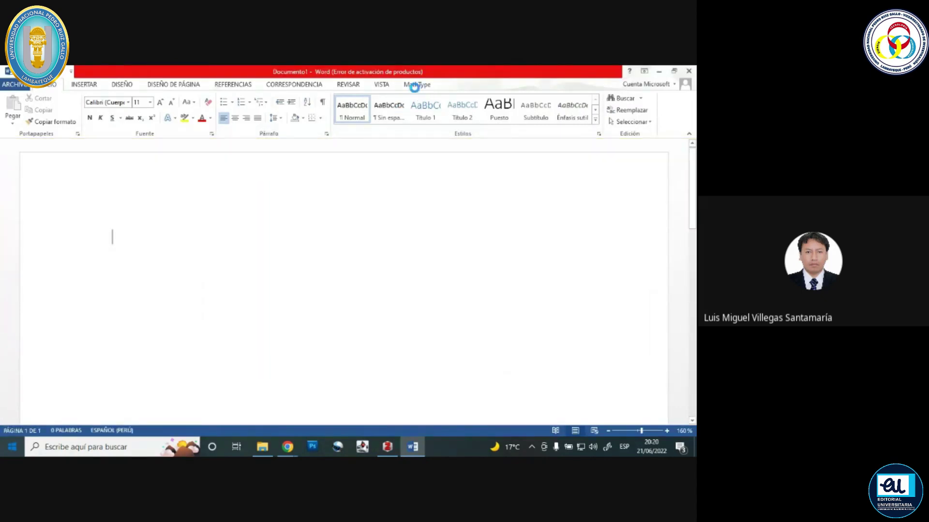
left_click(454, 85)
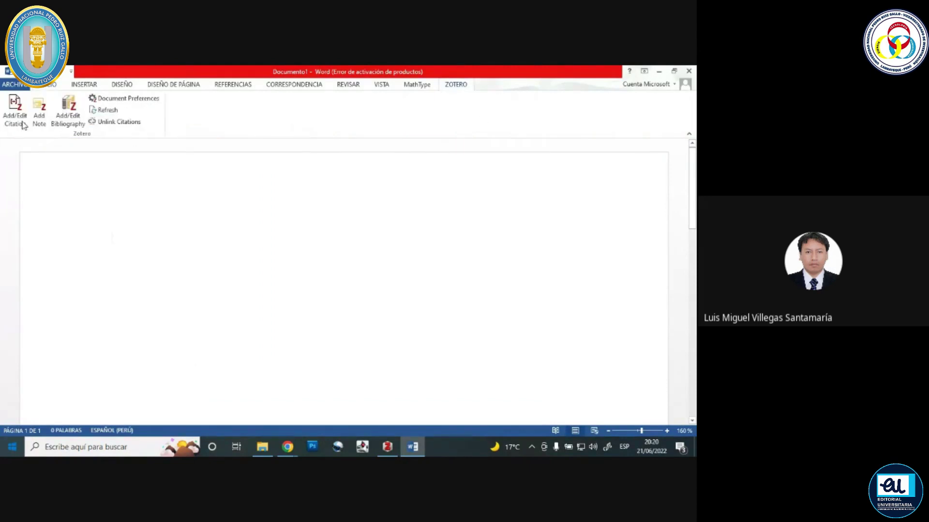
left_click(418, 451)
left_click(416, 449)
Open 475952089002.pdf in Adobe Reader and scroll to its fourth page
left_click(261, 449)
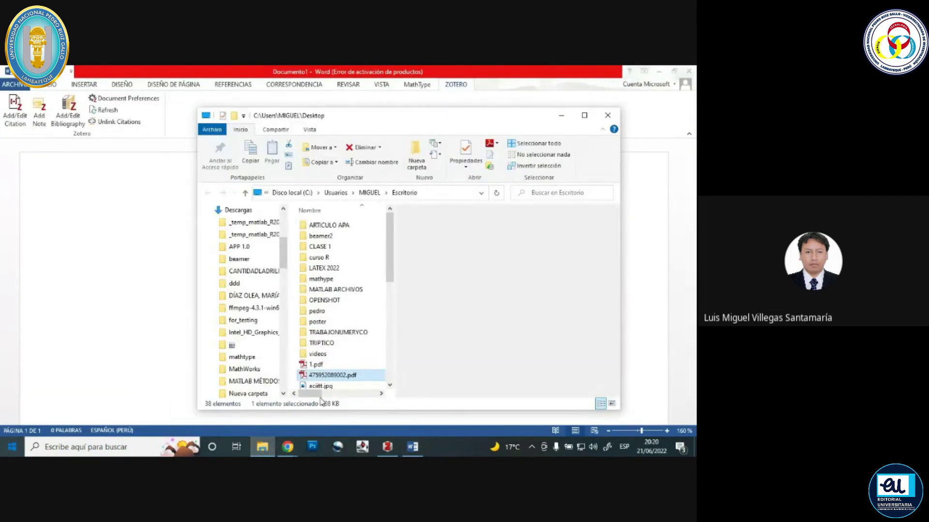
double_click(333, 377)
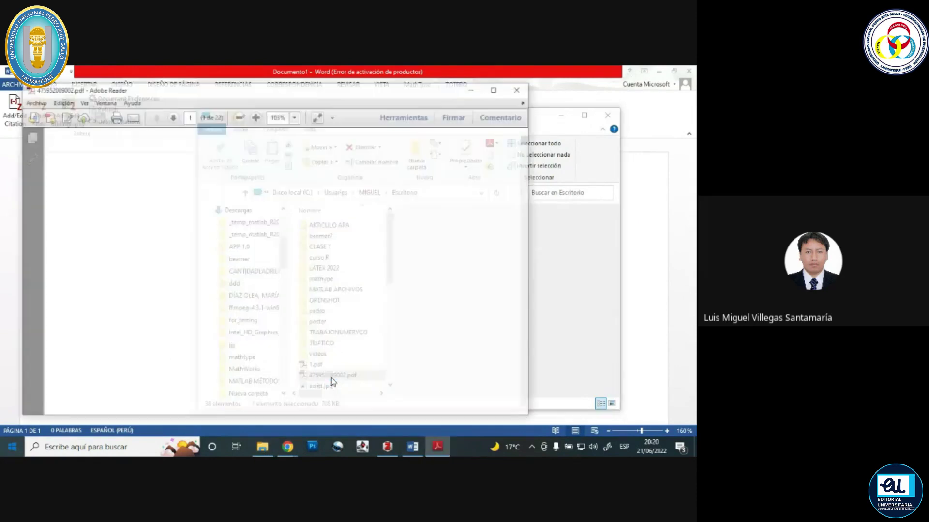
scroll(290, 280, "down", 15)
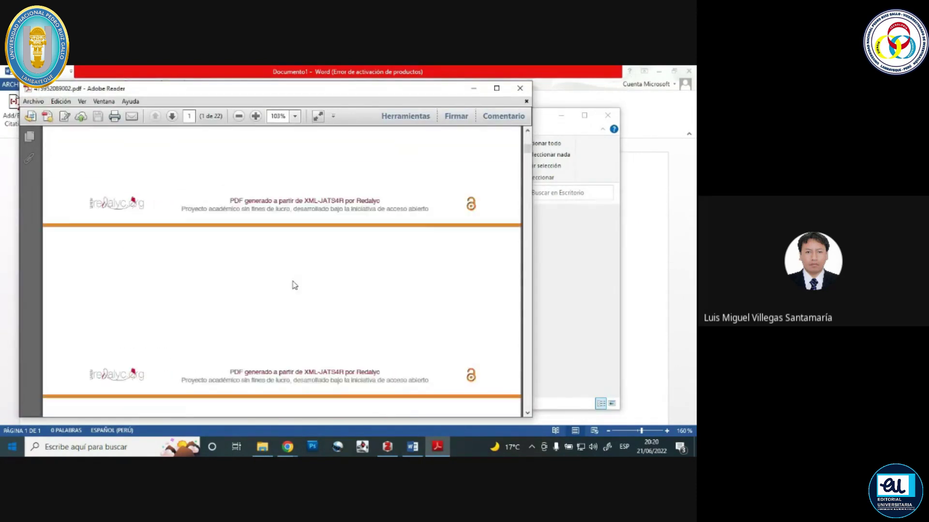
scroll(291, 271, "down", 2)
scroll(291, 270, "up", 5)
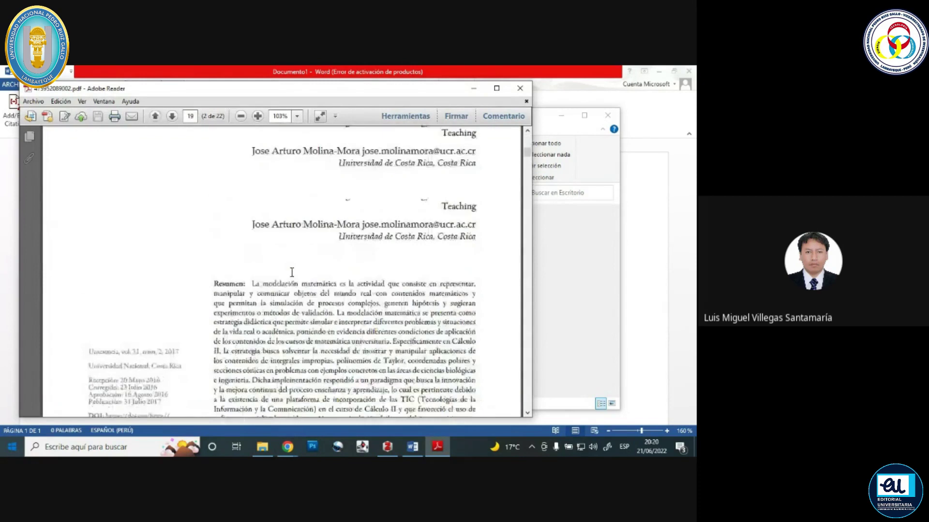
scroll(291, 273, "down", 8)
scroll(290, 272, "down", 20)
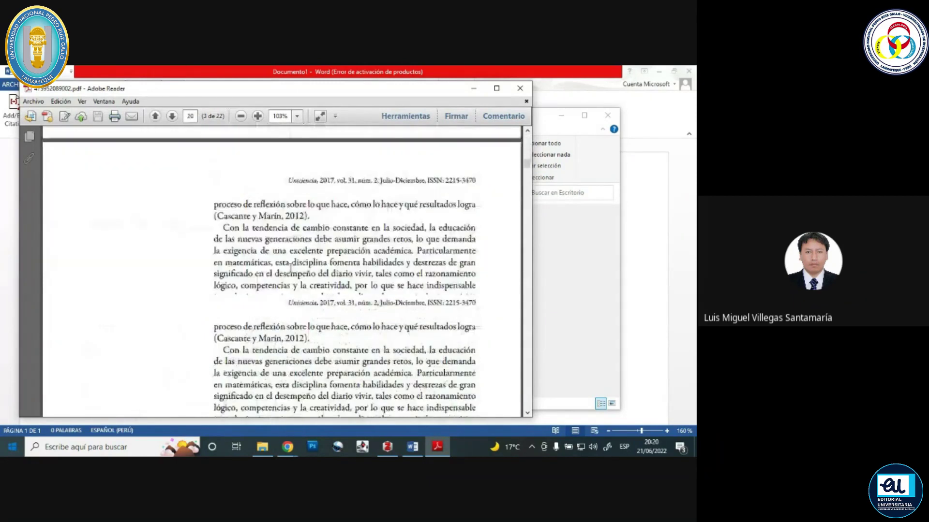
scroll(292, 276, "down", 6)
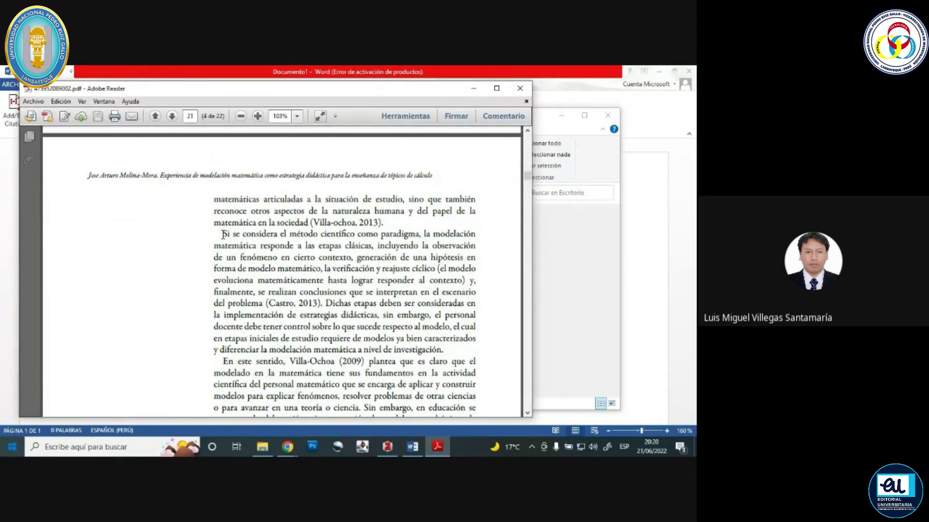
Select the passage beginning 'Si' on modelling stages, then return to the Desktop folder
left_click_drag(271, 257, 306, 265)
left_click_drag(222, 236, 292, 252)
left_click(271, 268)
left_click_drag(222, 235, 310, 263)
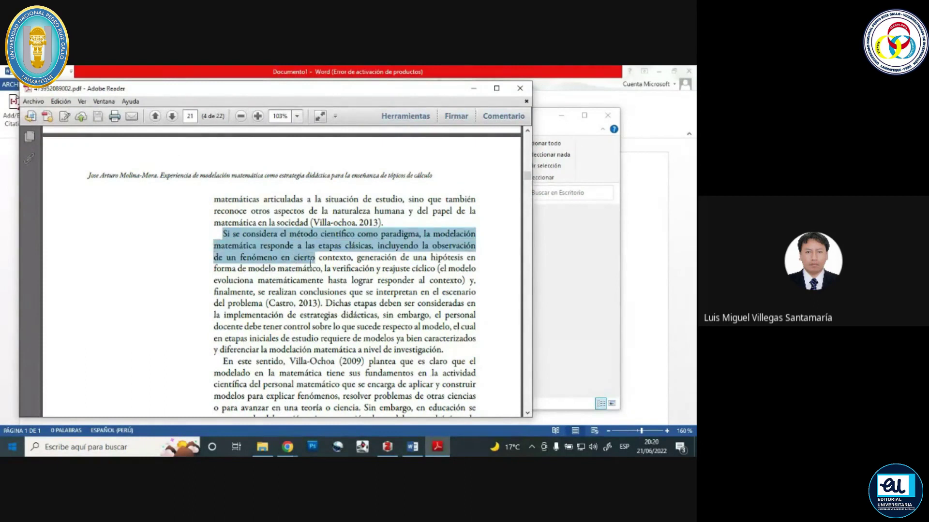
left_click(350, 279)
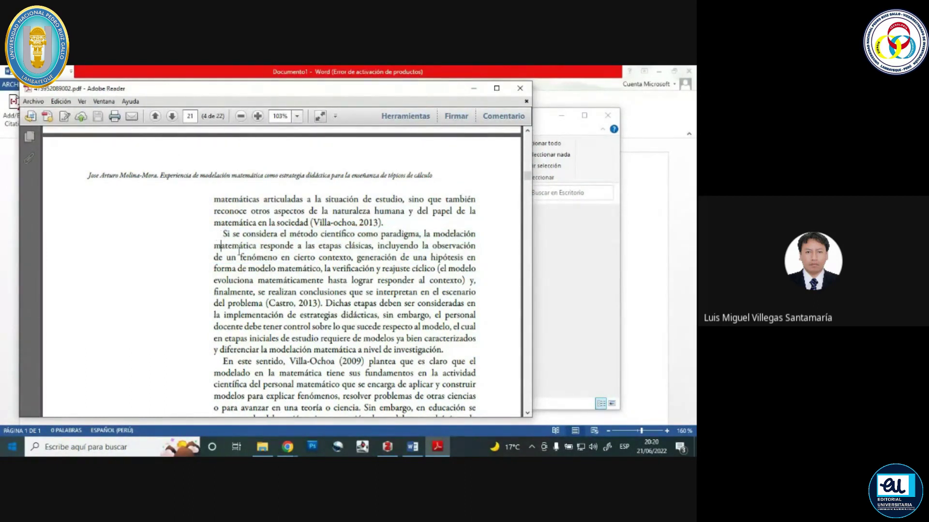
left_click_drag(222, 234, 222, 269)
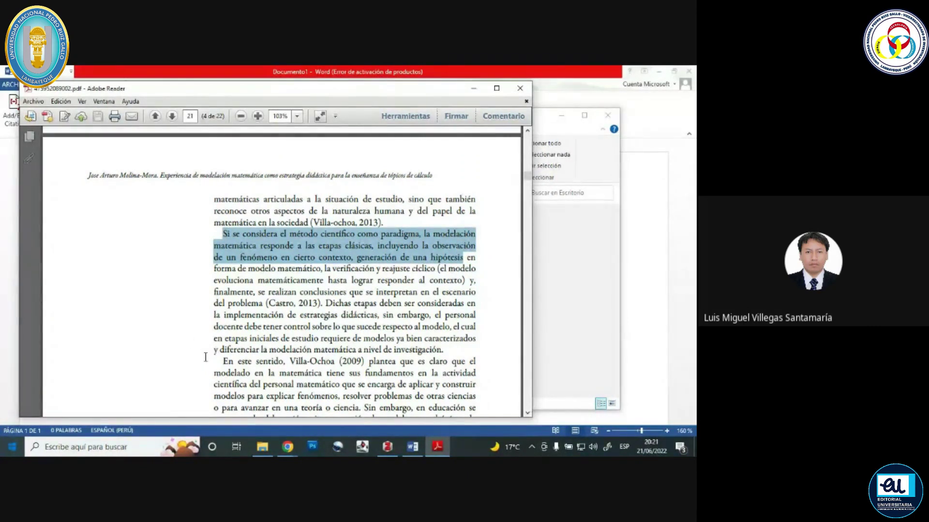
left_click(569, 304)
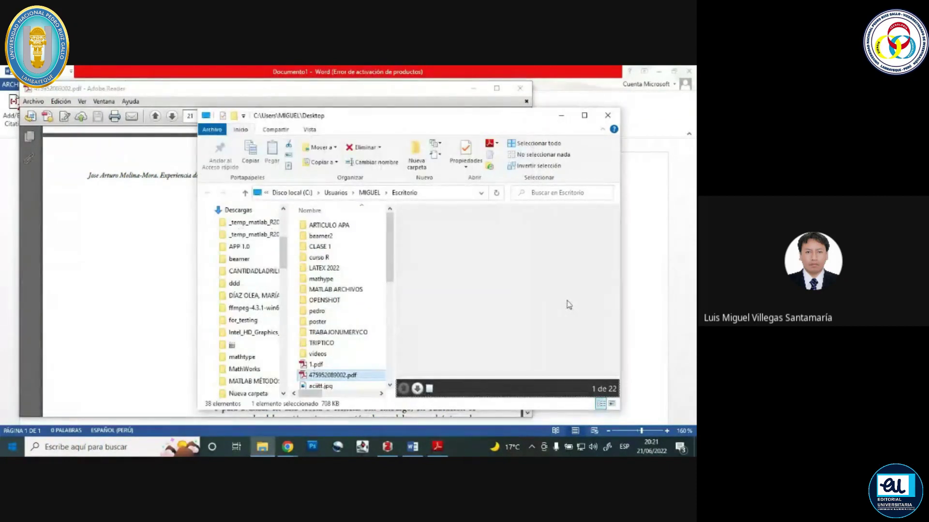